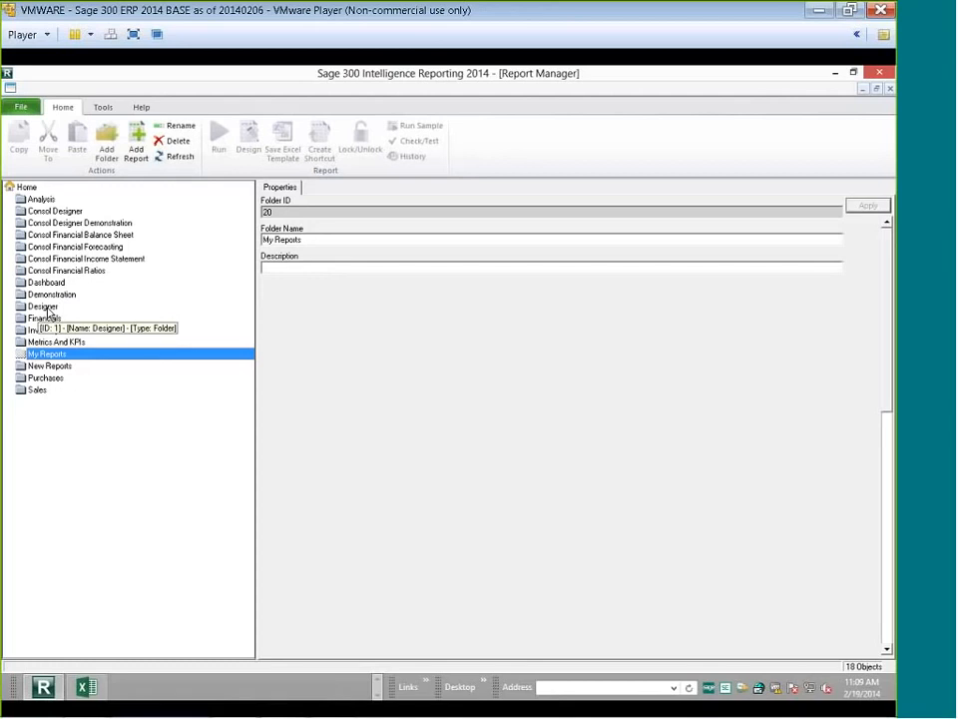
Look over the Designer, My Reports and New Reports folders and the commands available for the Home node
{"action": "left_click", "coordinate": [43, 306]}
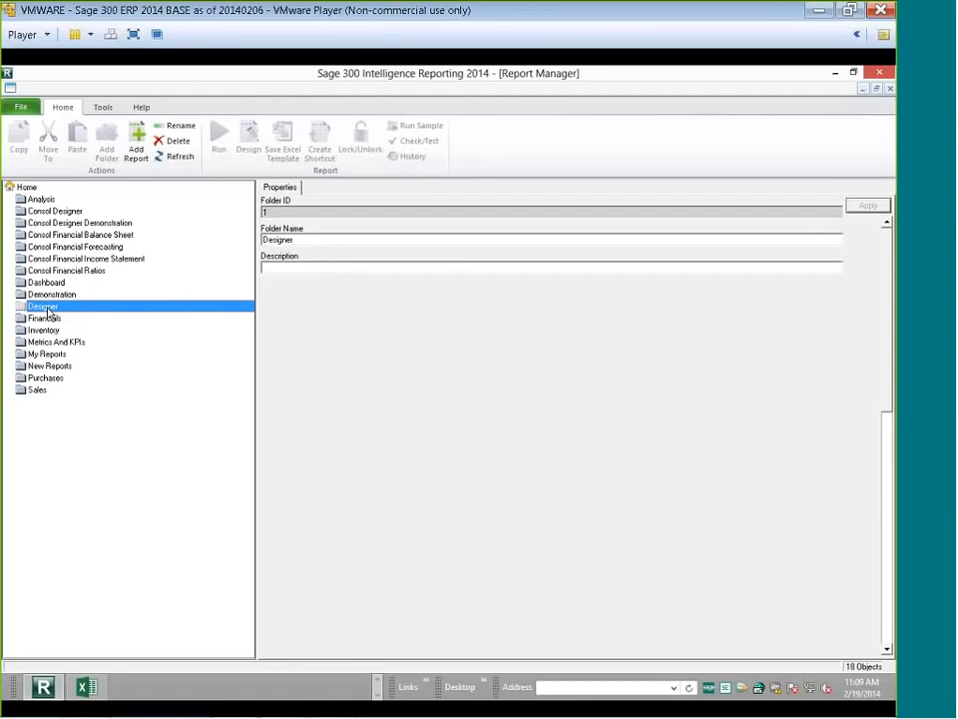
{"action": "left_click", "coordinate": [55, 356]}
{"action": "left_click", "coordinate": [63, 367]}
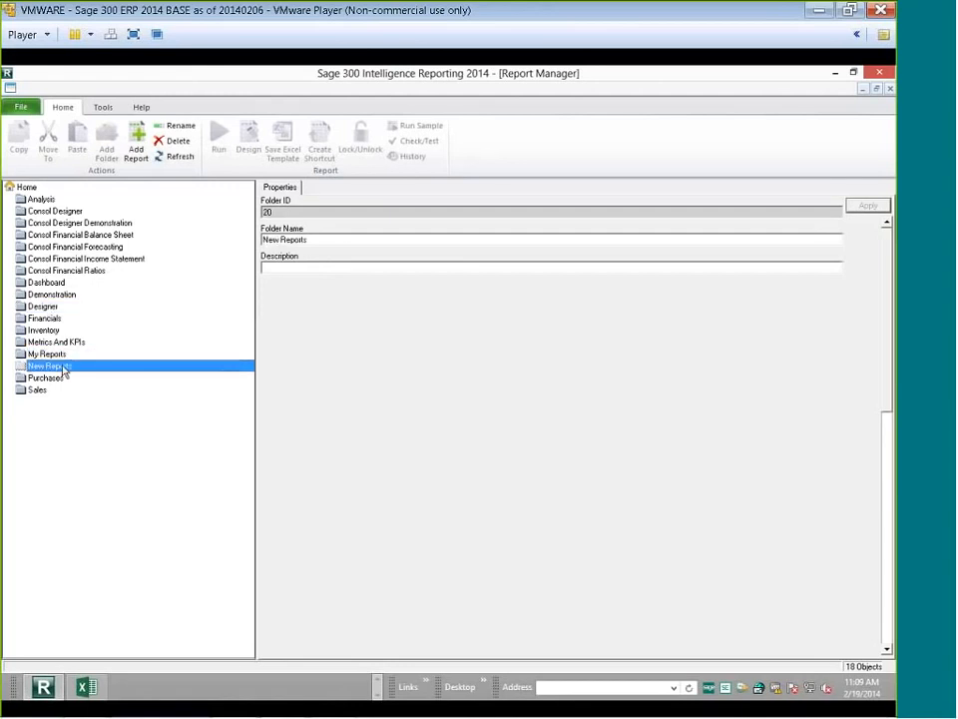
{"action": "left_click", "coordinate": [36, 191]}
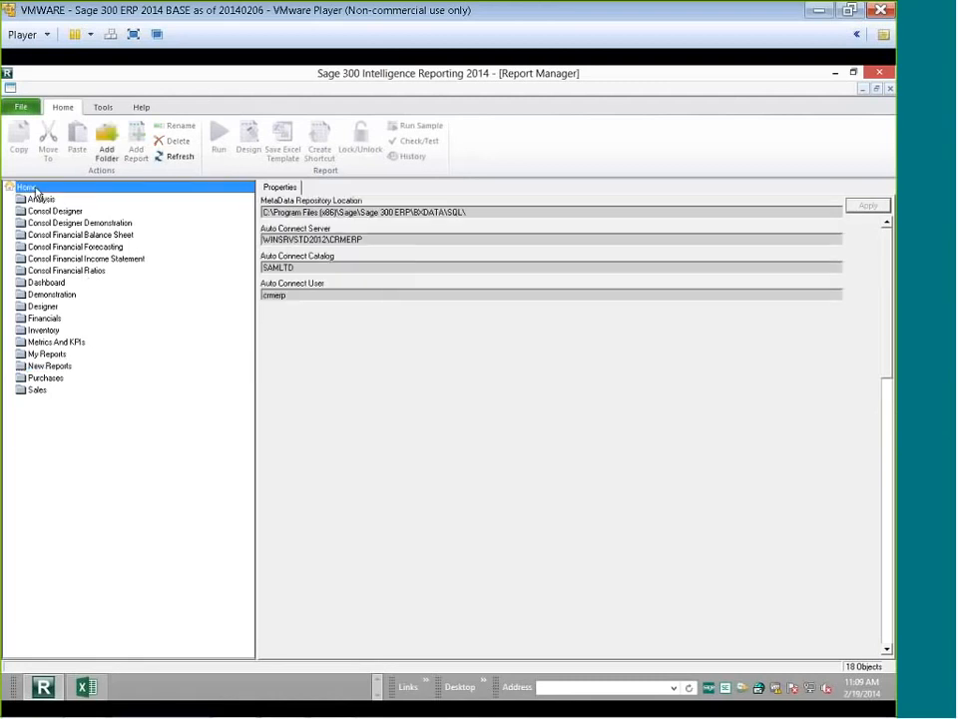
{"action": "right_click", "coordinate": [36, 191]}
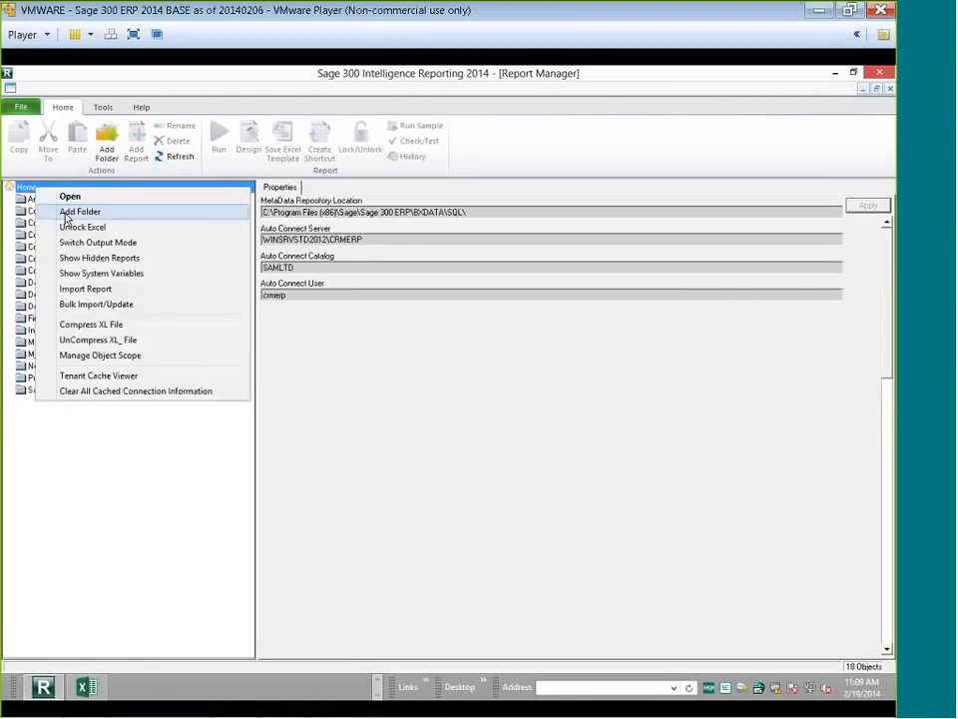
{"action": "key", "text": "Escape"}
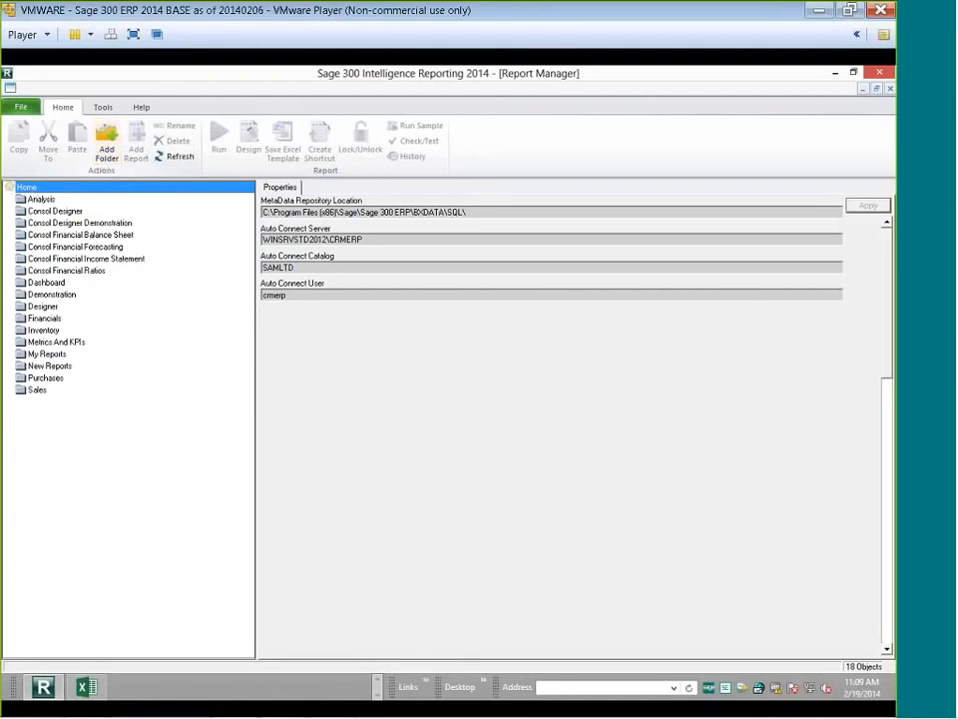
Expand My Reports to view the copy of the Demonstration Report Designer report, and check the reports in the Designer folder
{"action": "double_click", "coordinate": [48, 353]}
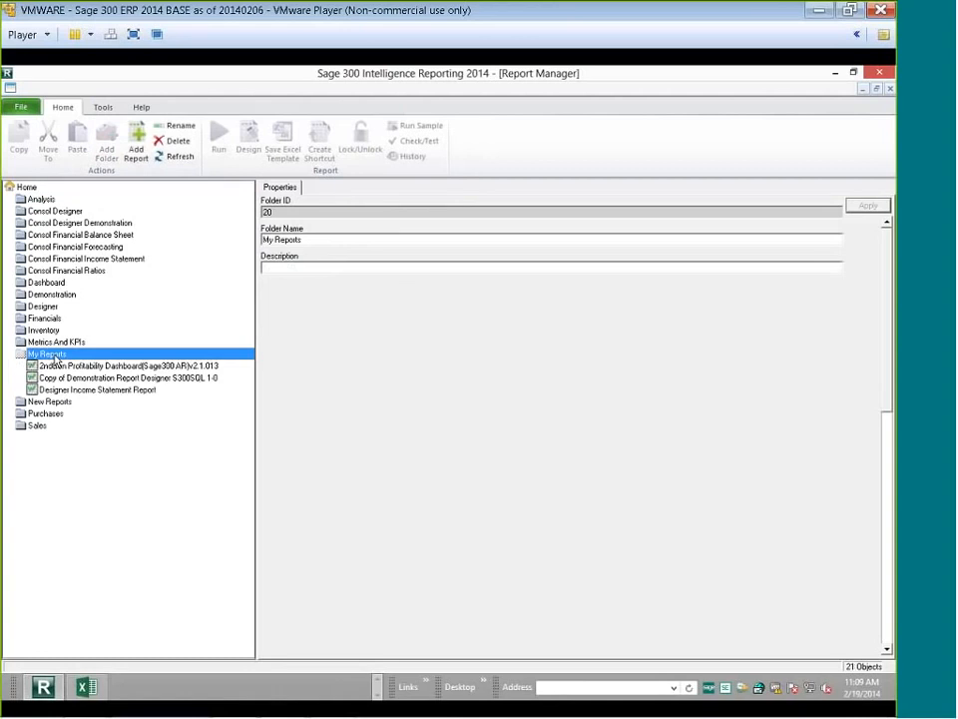
{"action": "left_click", "coordinate": [63, 379]}
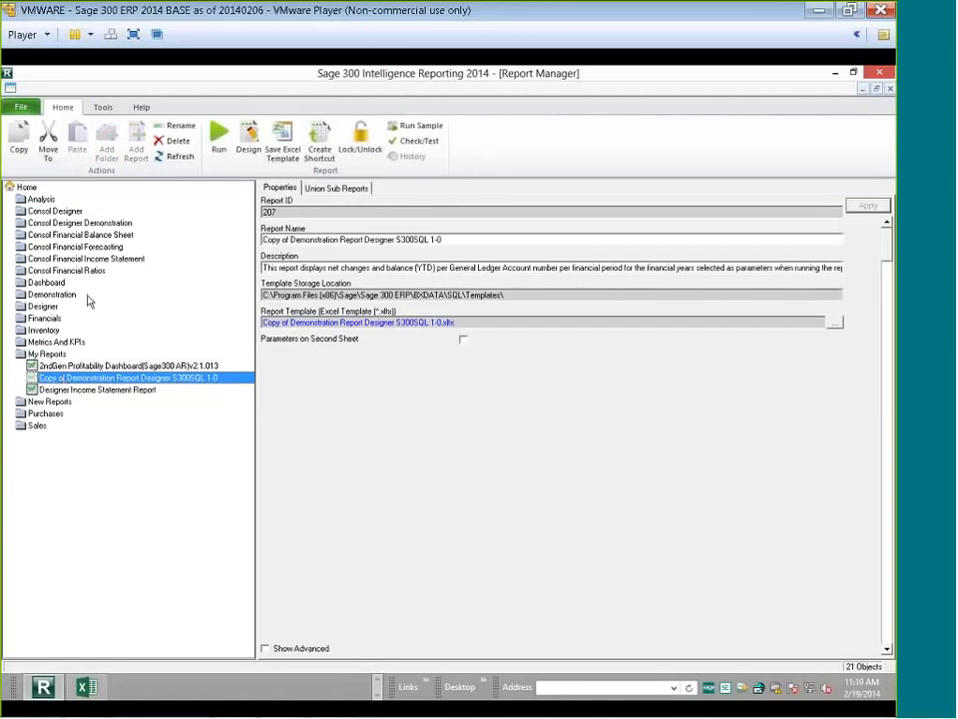
{"action": "left_click", "coordinate": [52, 307]}
{"action": "double_click", "coordinate": [53, 309]}
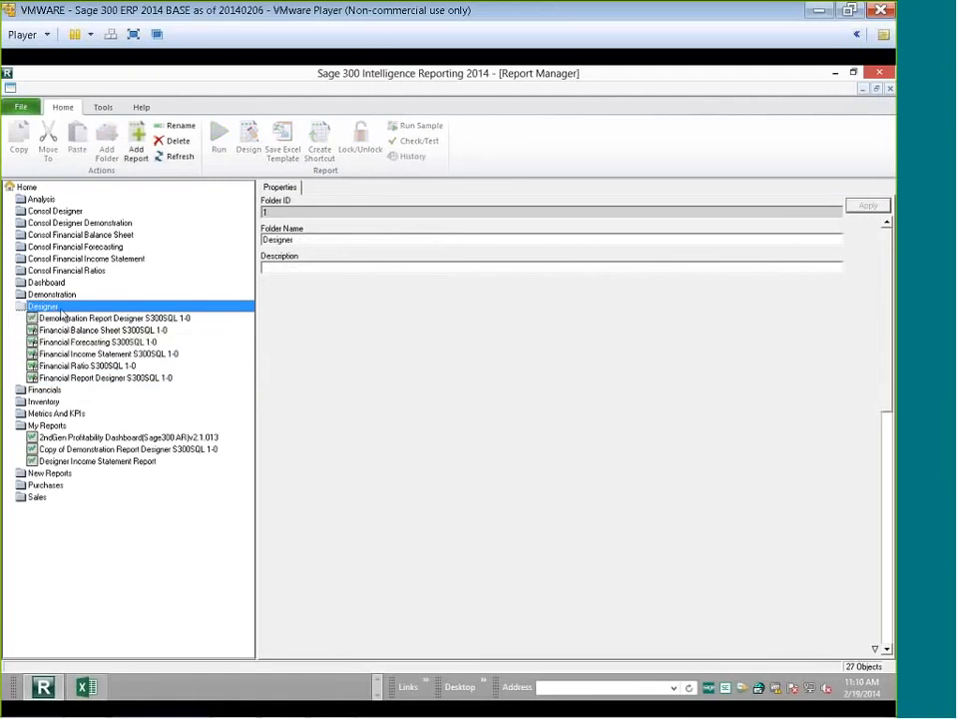
{"action": "double_click", "coordinate": [55, 308]}
{"action": "left_click", "coordinate": [77, 367]}
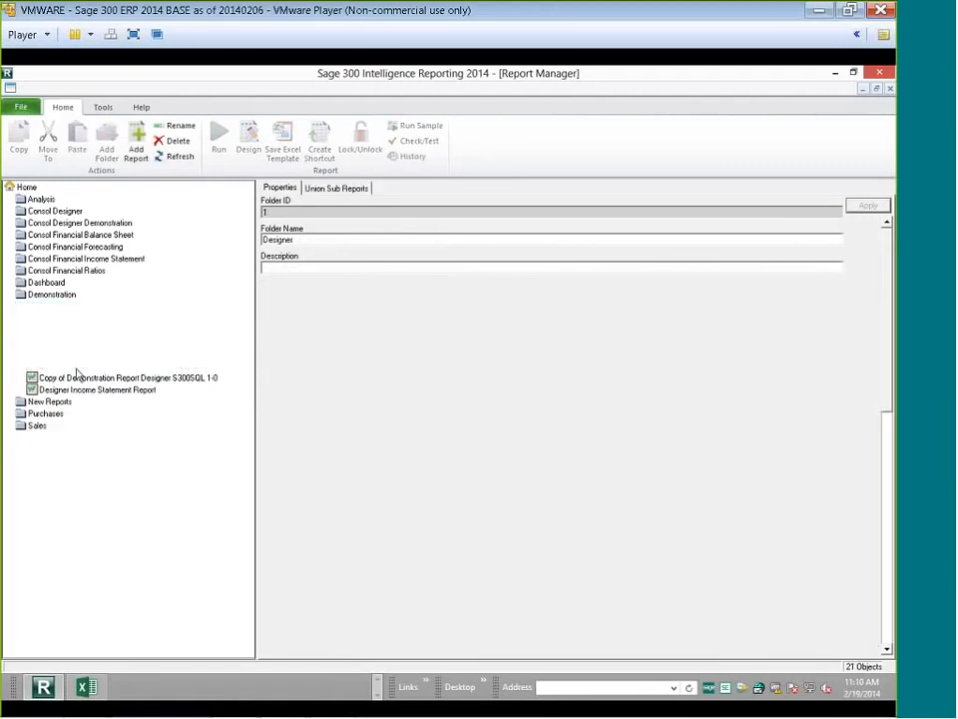
Switch to the report workbook in Excel, show the Balance Sheet worksheet and widen the Financials pane
{"action": "left_click", "coordinate": [94, 688]}
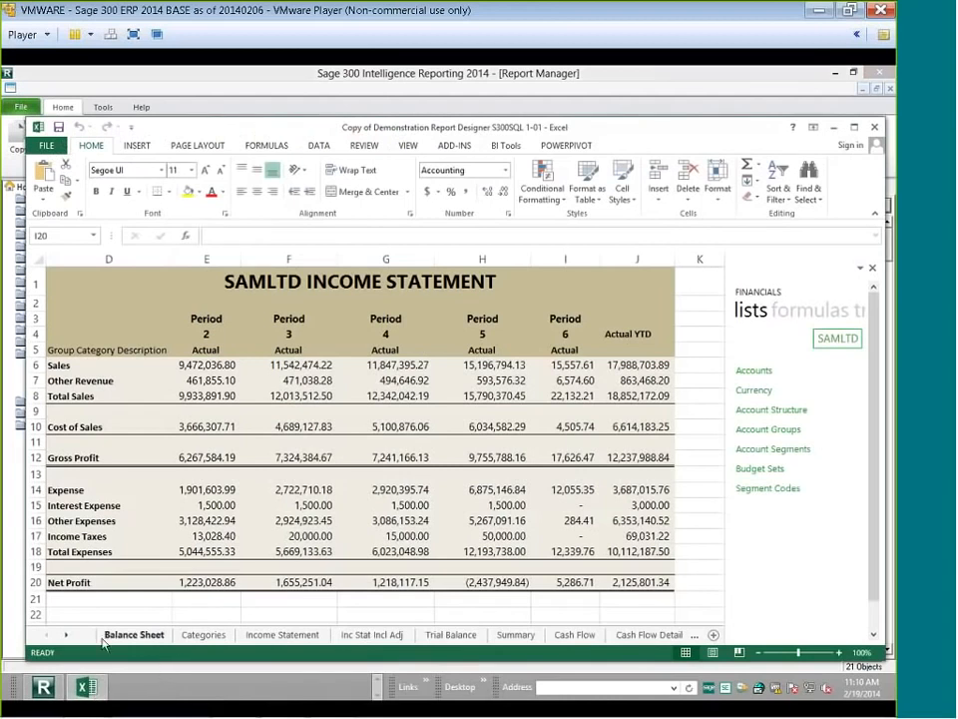
{"action": "left_click_drag", "start_coordinate": [26, 623], "coordinate": [2, 616]}
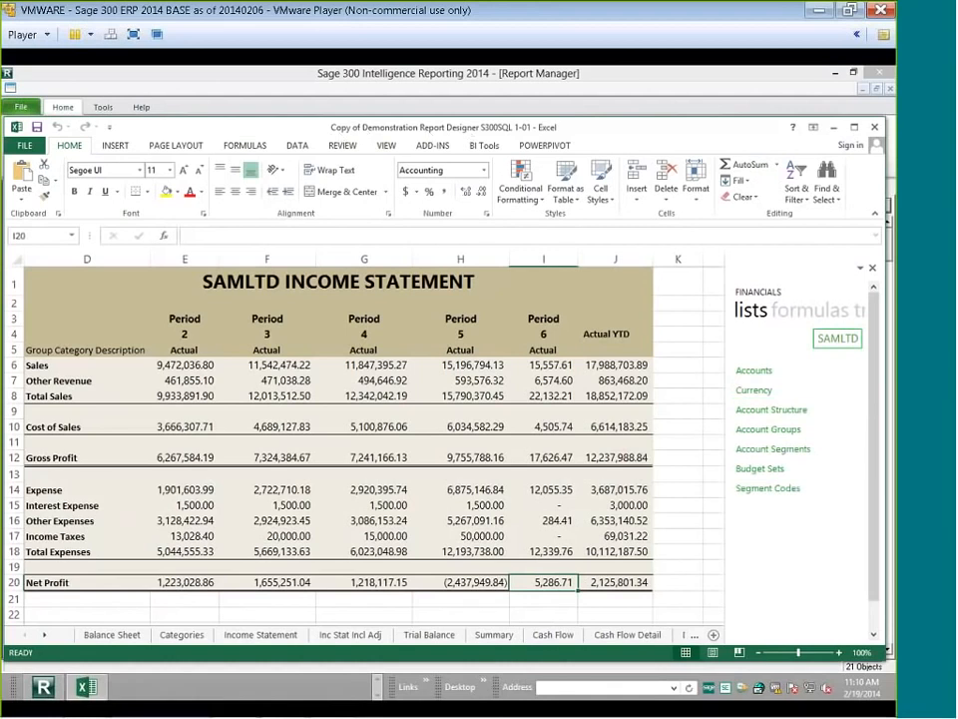
{"action": "left_click", "coordinate": [429, 635]}
{"action": "left_click", "coordinate": [132, 635]}
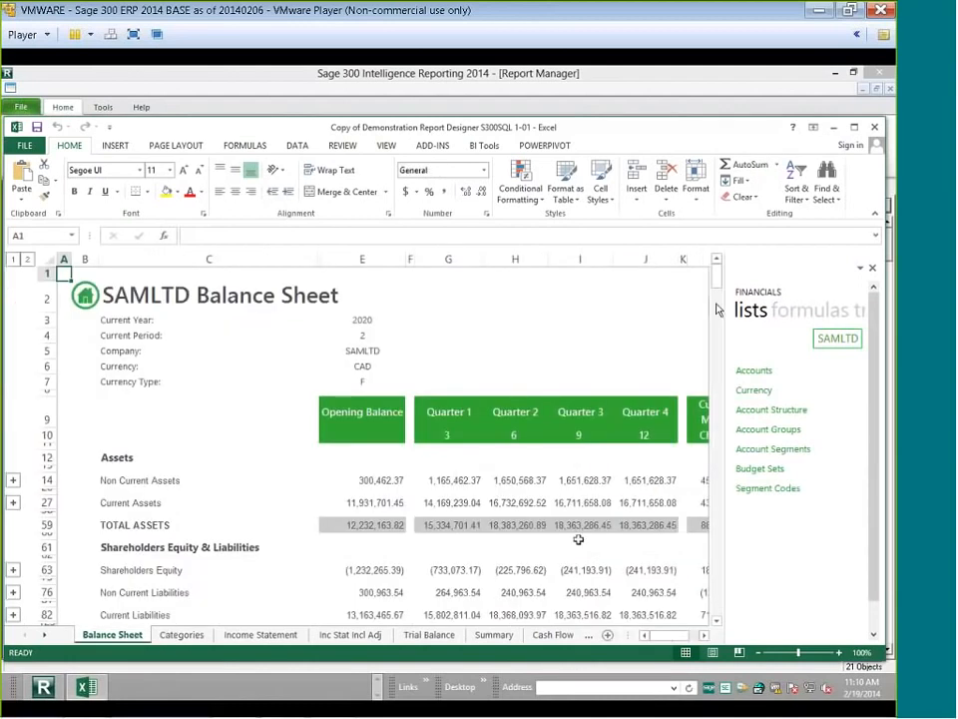
{"action": "left_click_drag", "start_coordinate": [720, 288], "coordinate": [364, 321]}
{"action": "left_click_drag", "start_coordinate": [723, 337], "coordinate": [699, 339]}
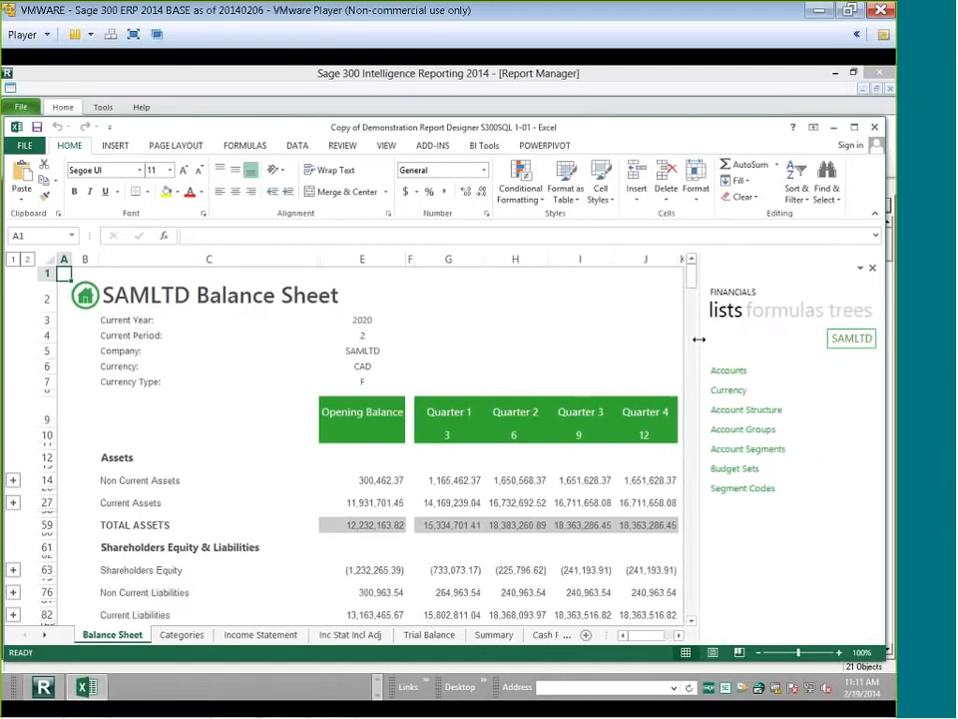
Examine the formulas and the Demo reporting tree in the Financials pane, and return to the lists
{"action": "left_click", "coordinate": [745, 317]}
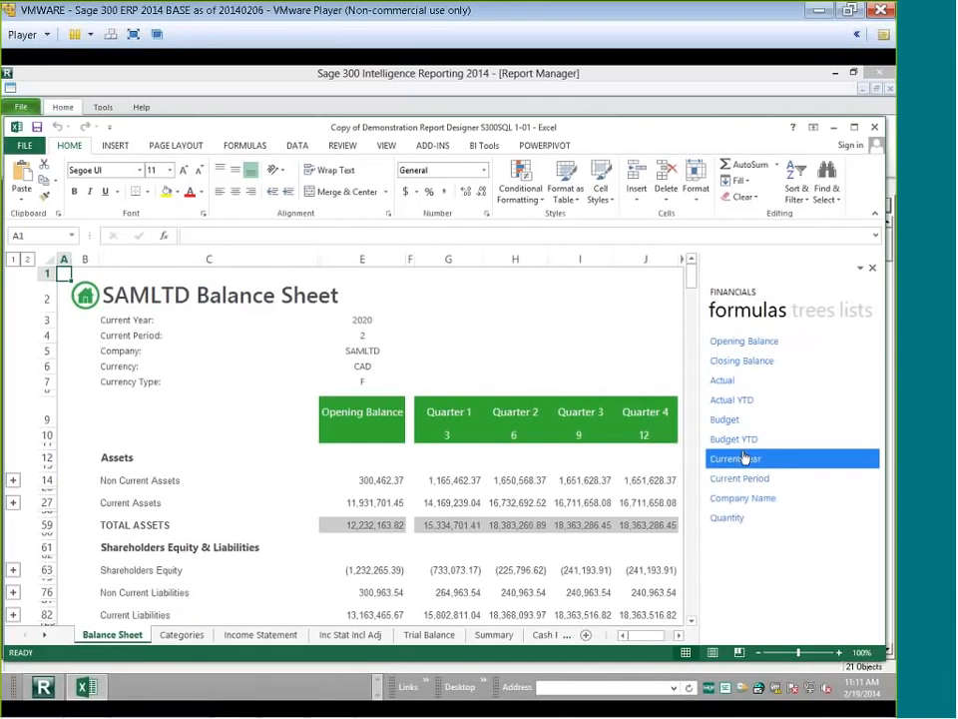
{"action": "left_click", "coordinate": [814, 319]}
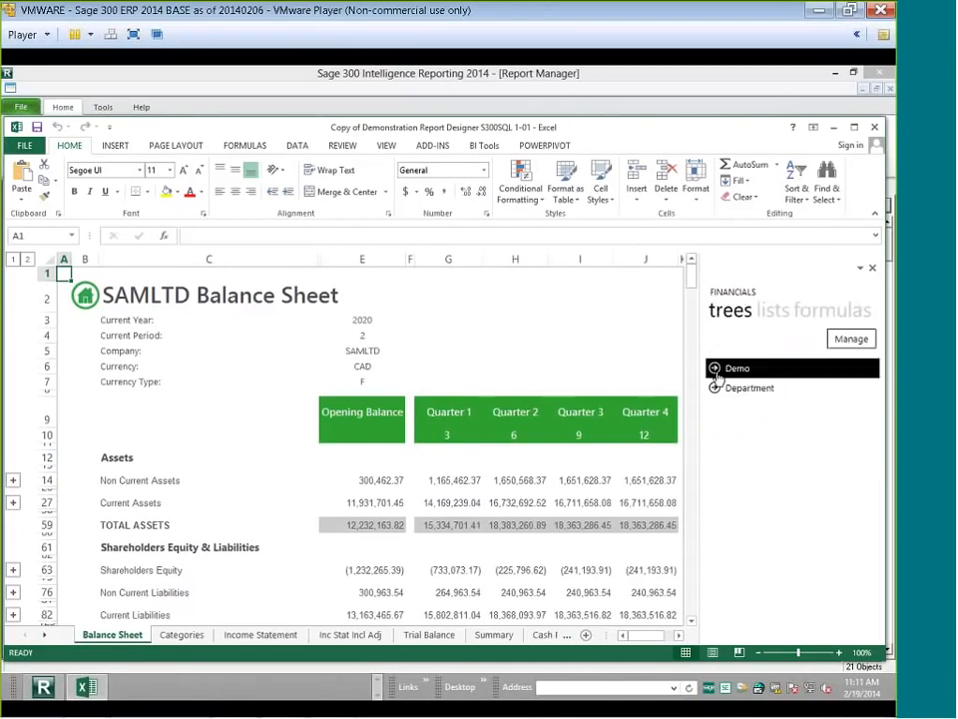
{"action": "left_click", "coordinate": [717, 374]}
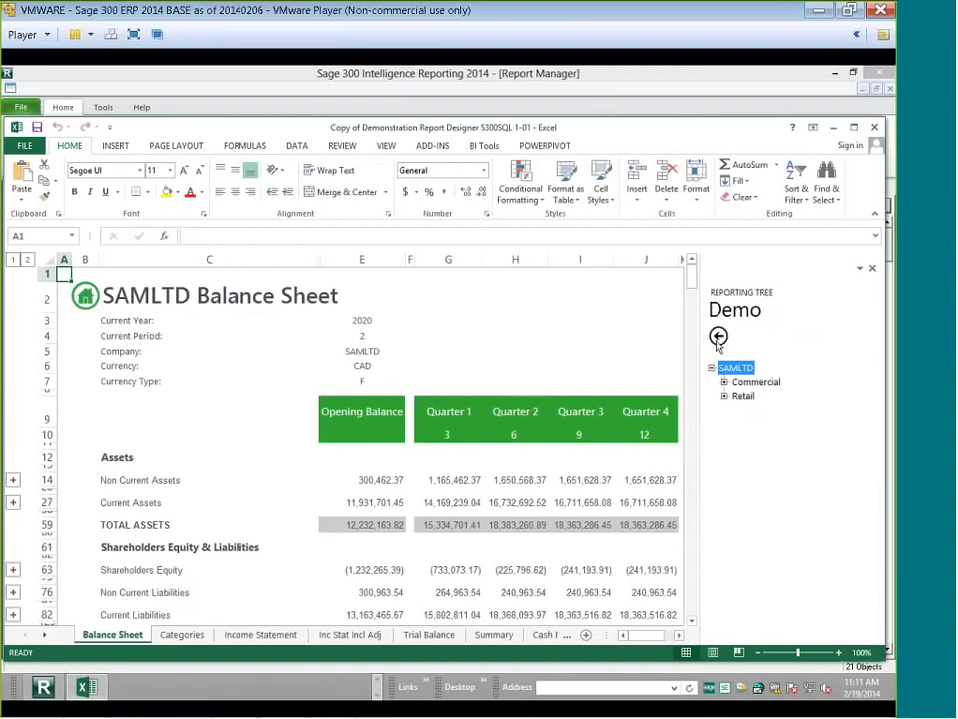
{"action": "left_click", "coordinate": [718, 337]}
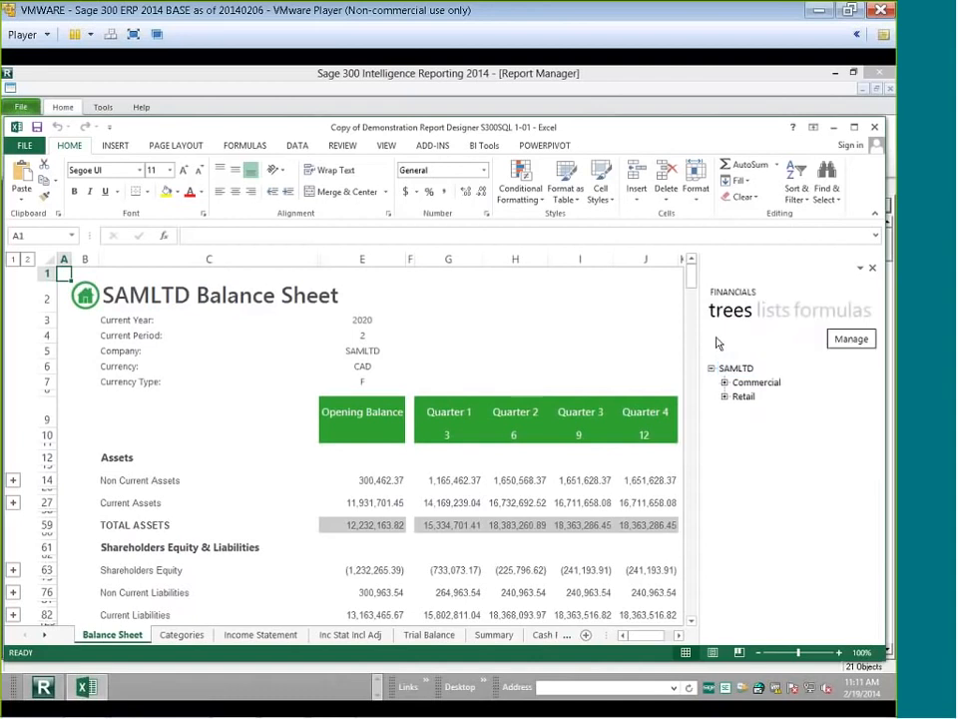
{"action": "left_click", "coordinate": [826, 313]}
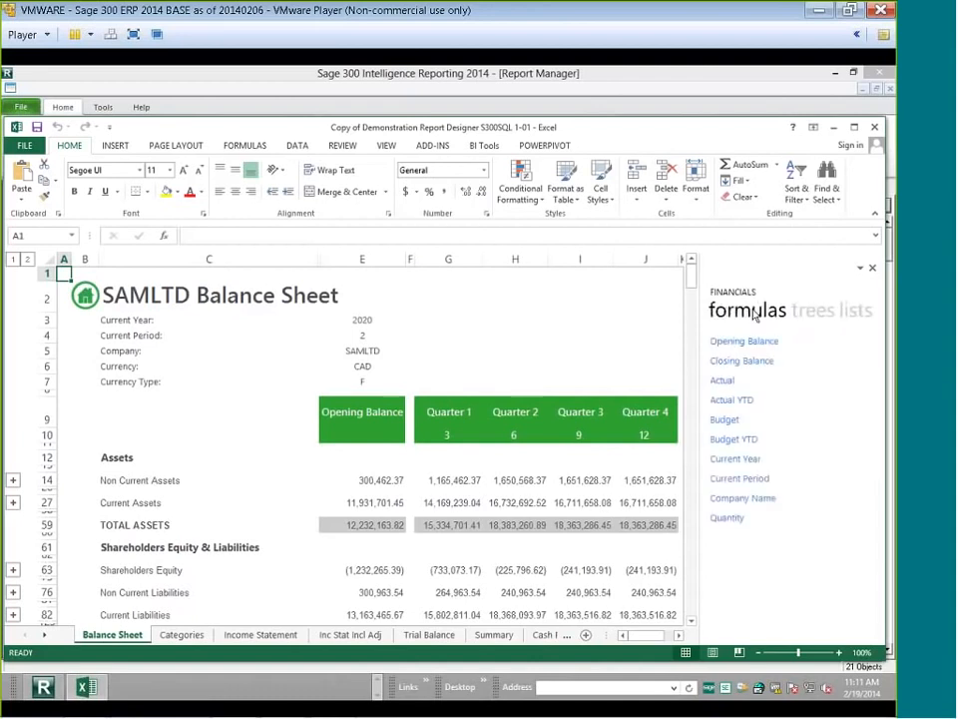
{"action": "left_click", "coordinate": [855, 313]}
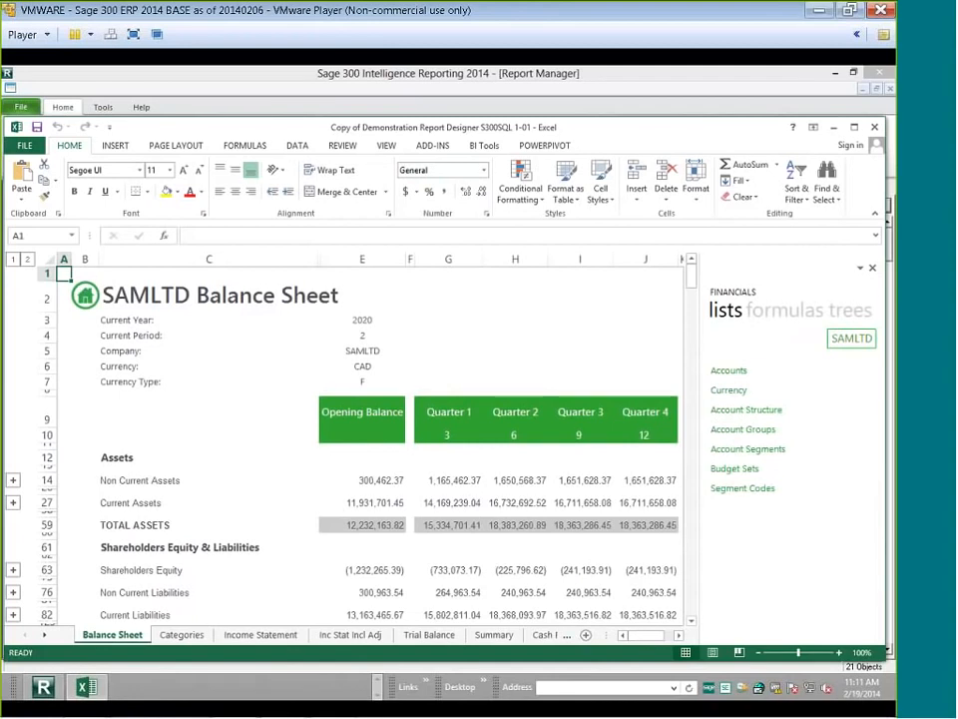
Review the income statement, cash flow and Divisional worksheets, ending on the SAMLTD IS sheet
{"action": "left_click", "coordinate": [224, 639]}
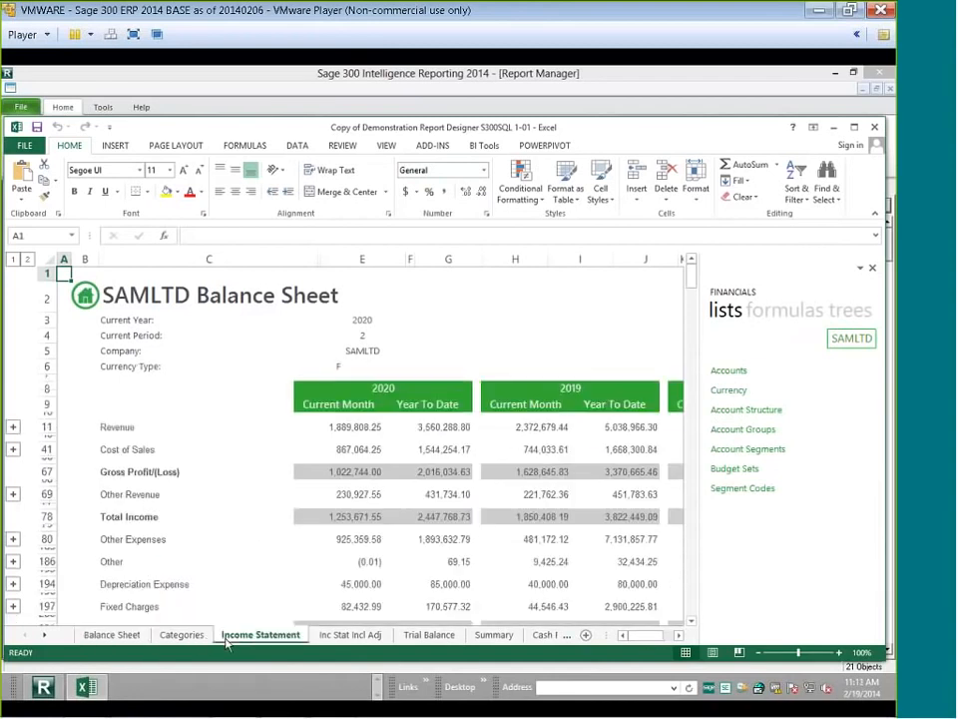
{"action": "left_click", "coordinate": [324, 637]}
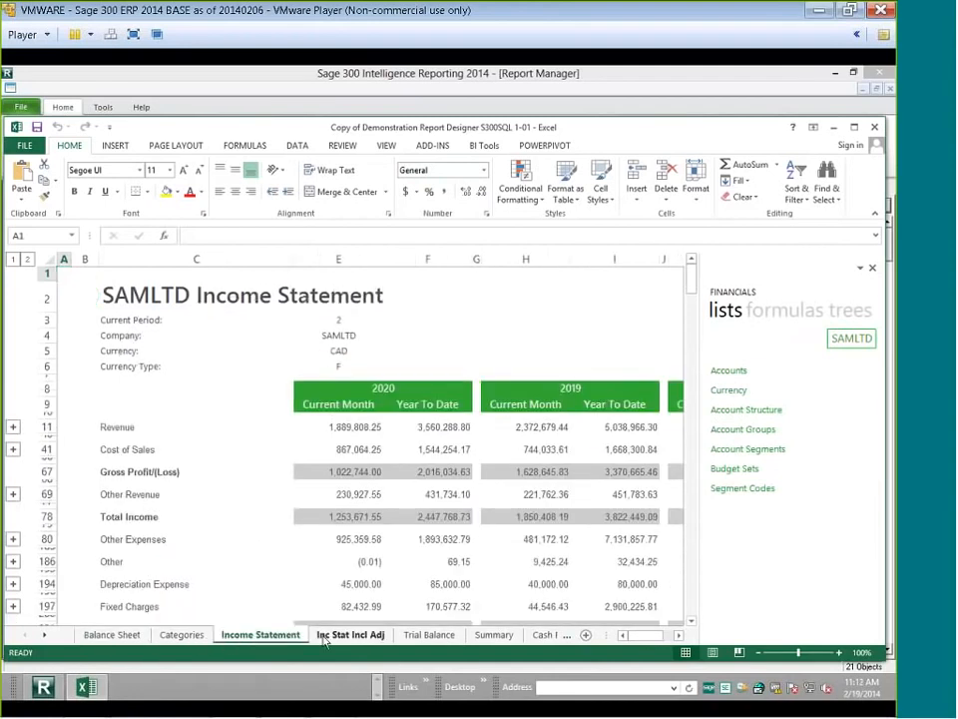
{"action": "left_click", "coordinate": [429, 634]}
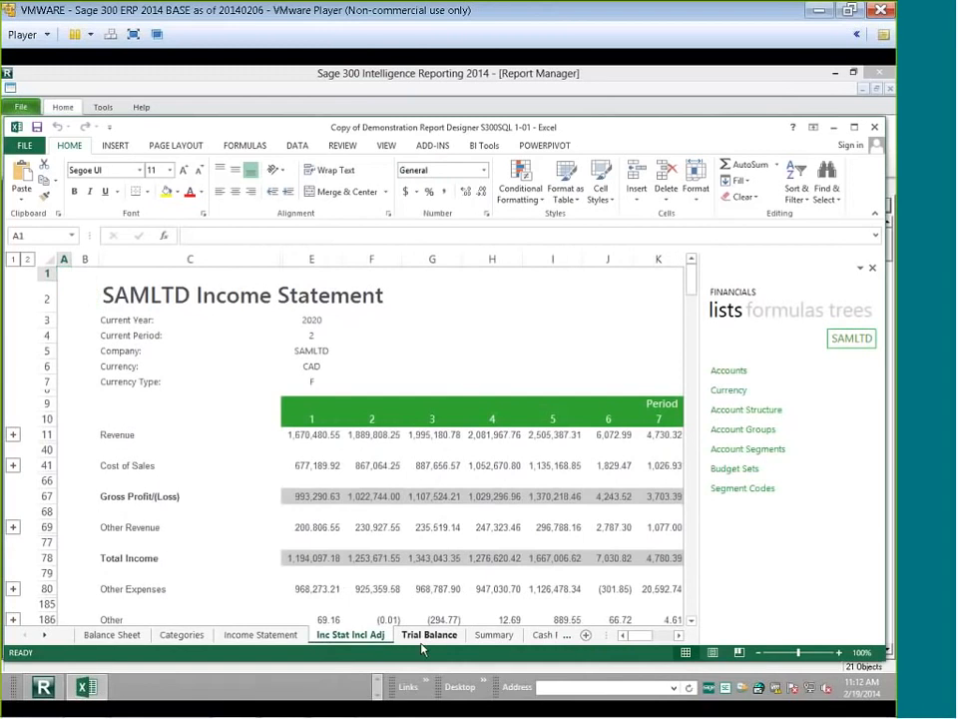
{"action": "left_click", "coordinate": [536, 636]}
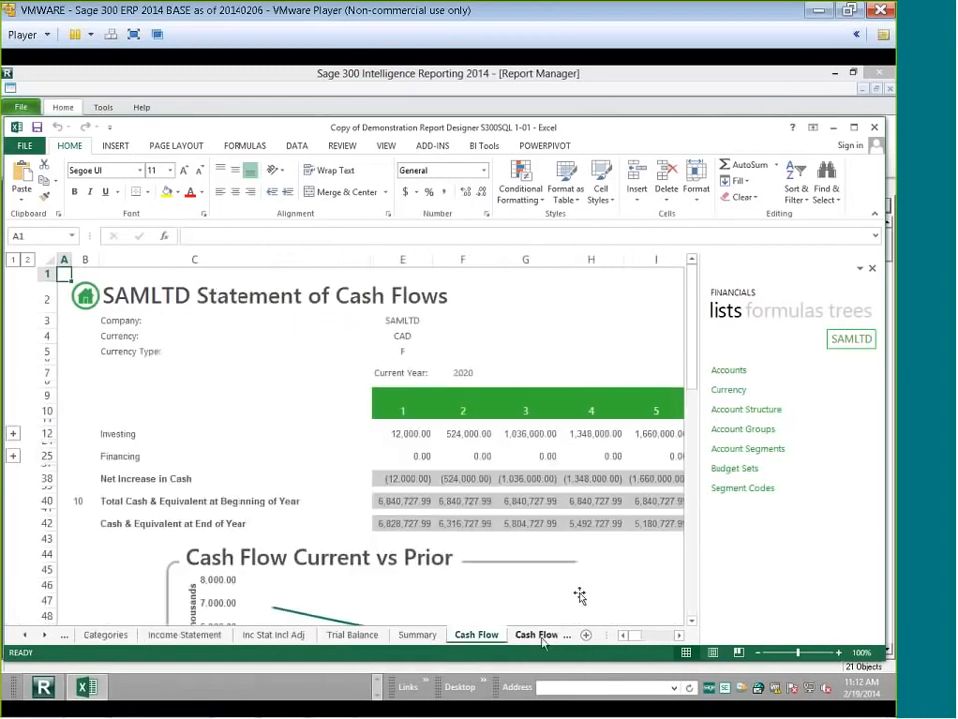
{"action": "left_click_drag", "start_coordinate": [700, 370], "coordinate": [727, 446]}
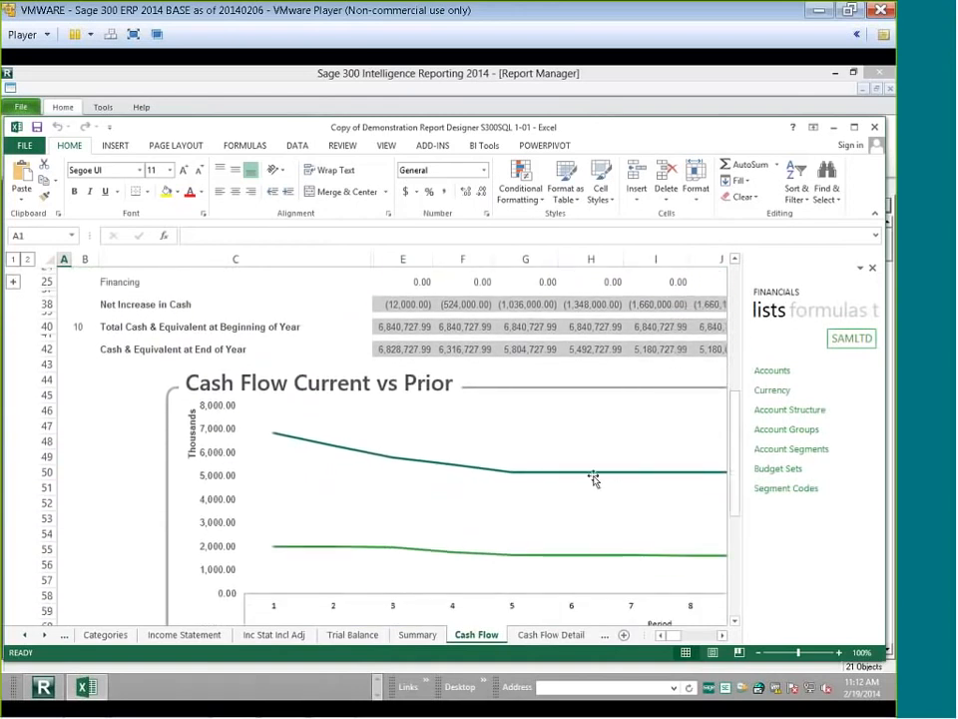
{"action": "left_click", "coordinate": [544, 635]}
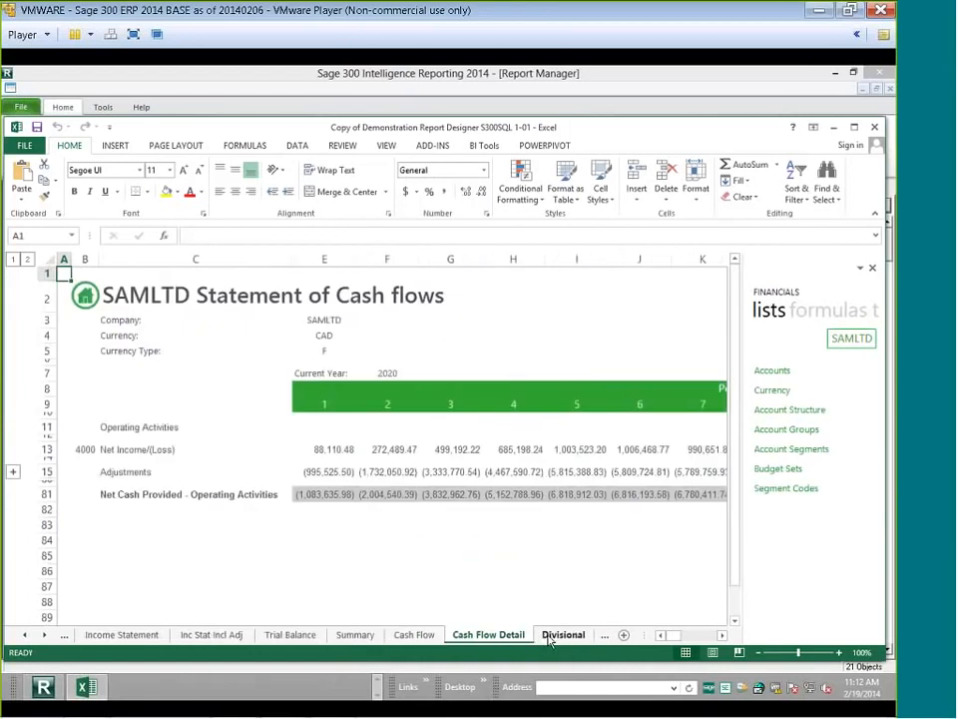
{"action": "left_click", "coordinate": [549, 637]}
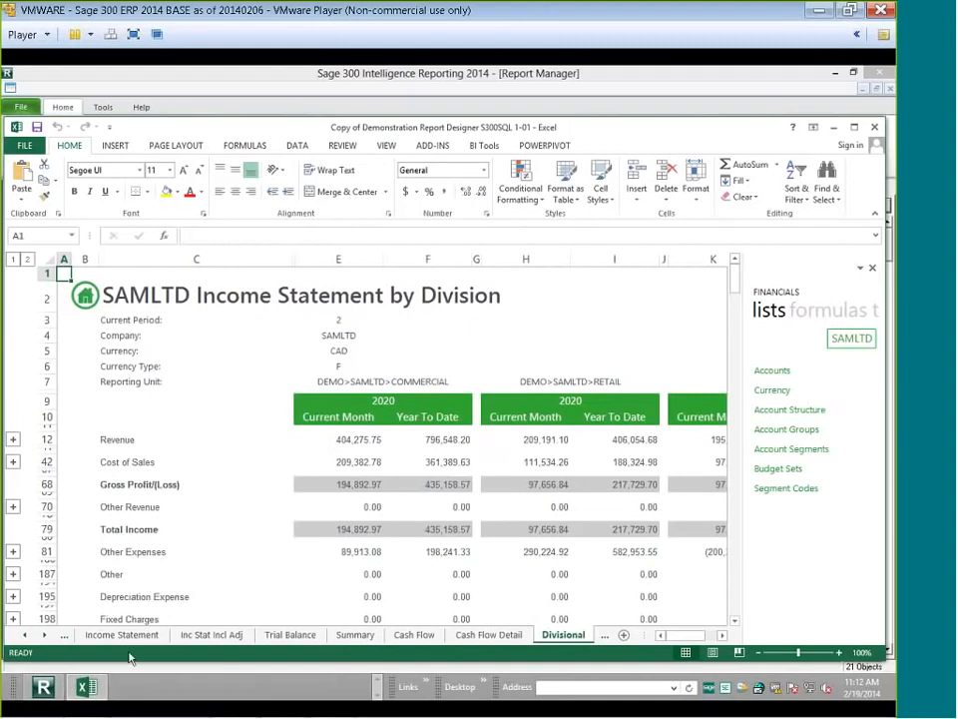
{"action": "left_click", "coordinate": [45, 636]}
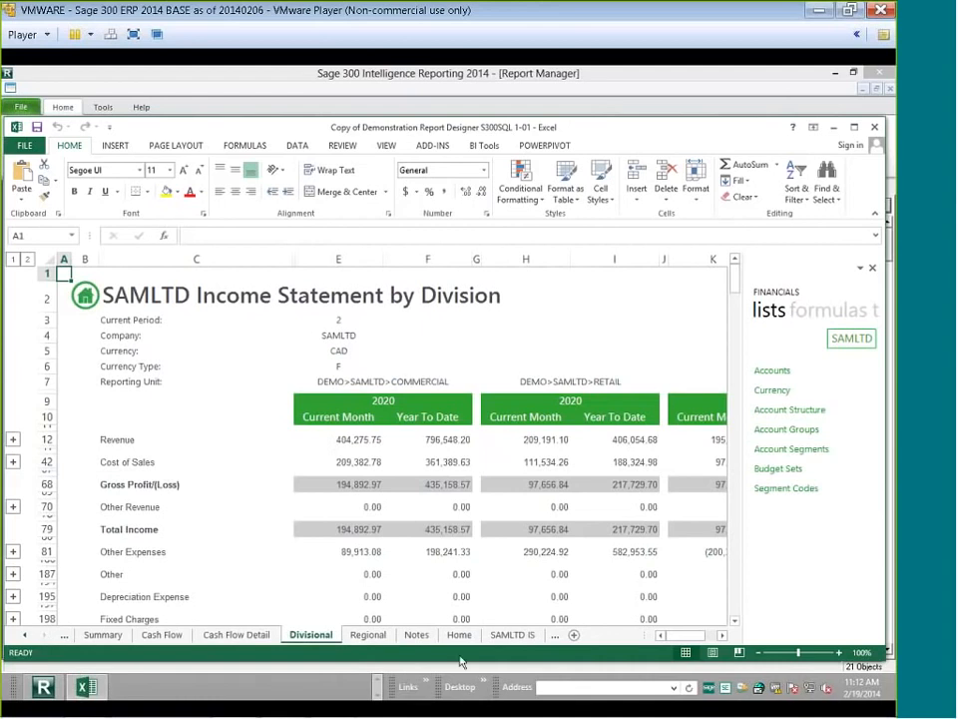
{"action": "left_click", "coordinate": [491, 636]}
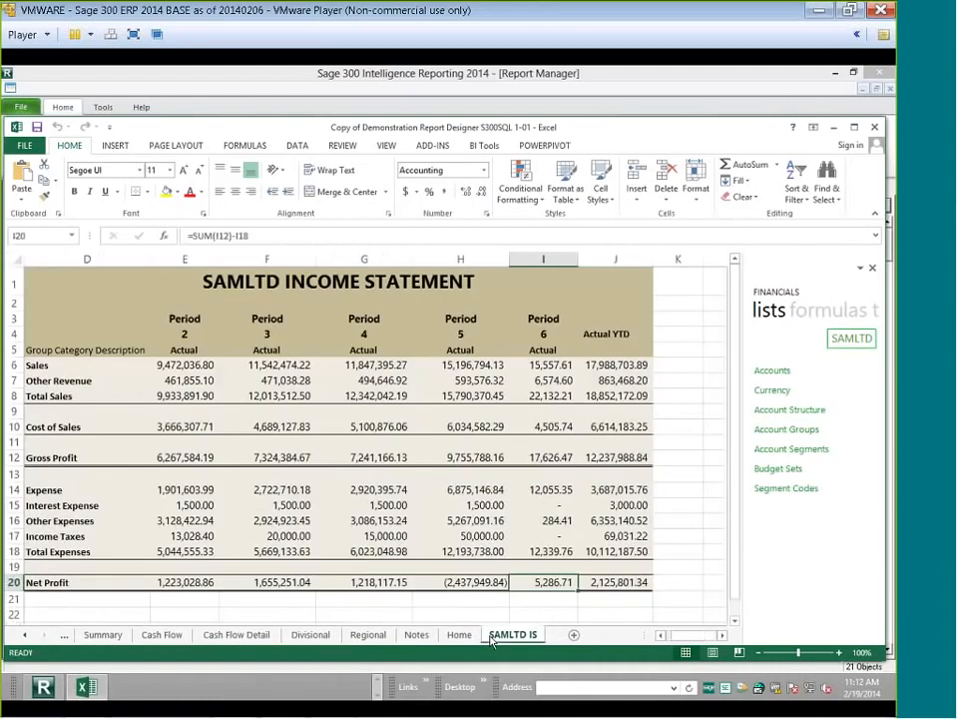
Add a blank worksheet after SAMLTD IS and widen its column A
{"action": "left_click", "coordinate": [573, 636]}
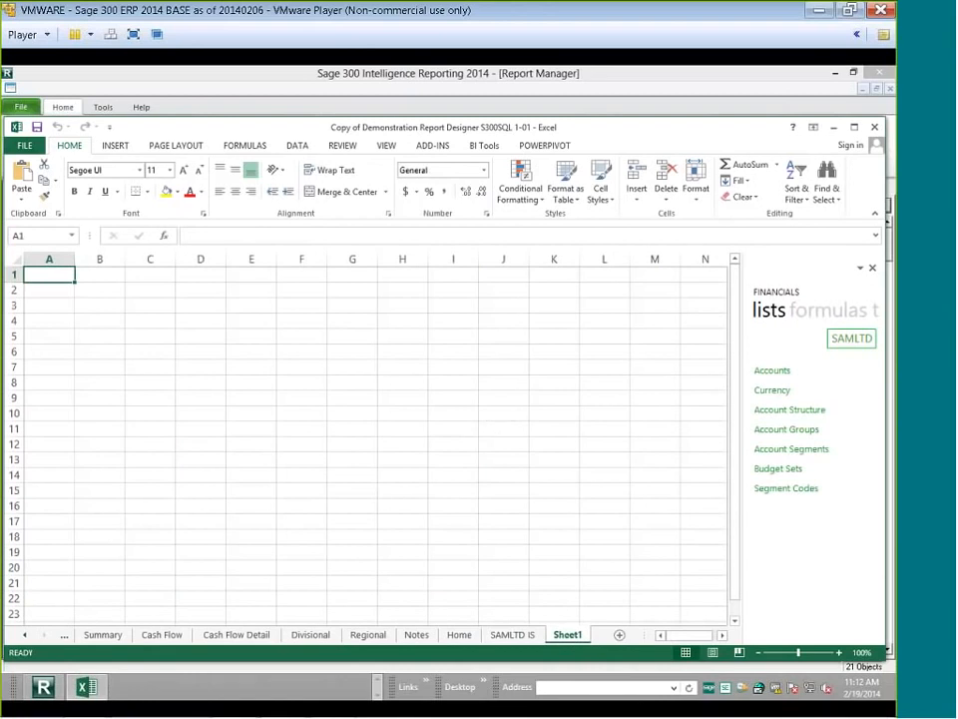
{"action": "left_click", "coordinate": [202, 367]}
{"action": "left_click", "coordinate": [63, 280]}
{"action": "left_click_drag", "start_coordinate": [74, 259], "coordinate": [96, 259]}
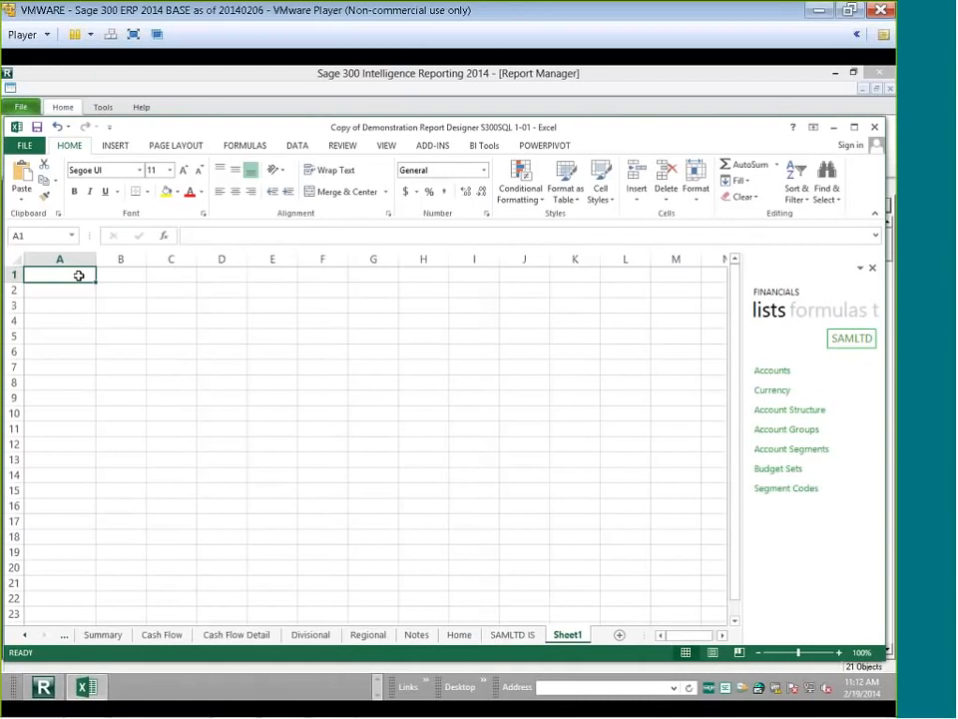
Enter the labels Company, Current Year and Current Period in cells A1 to A3 of the blank sheet
{"action": "type", "text": "Co"}
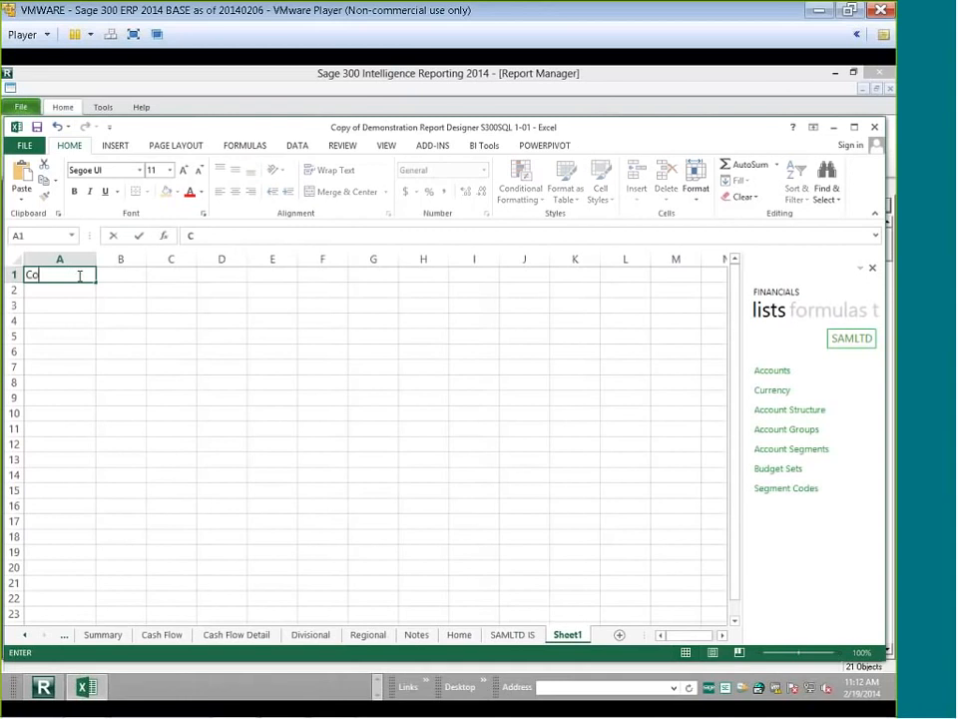
{"action": "type", "text": "mpany"}
{"action": "key", "text": "Return"}
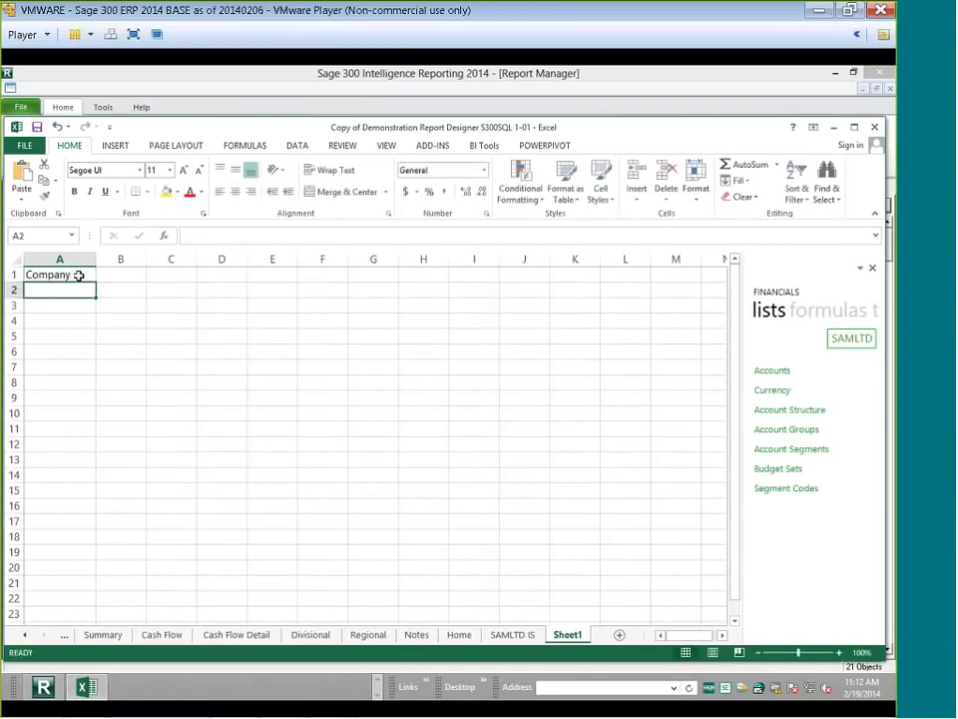
{"action": "type", "text": "Current"}
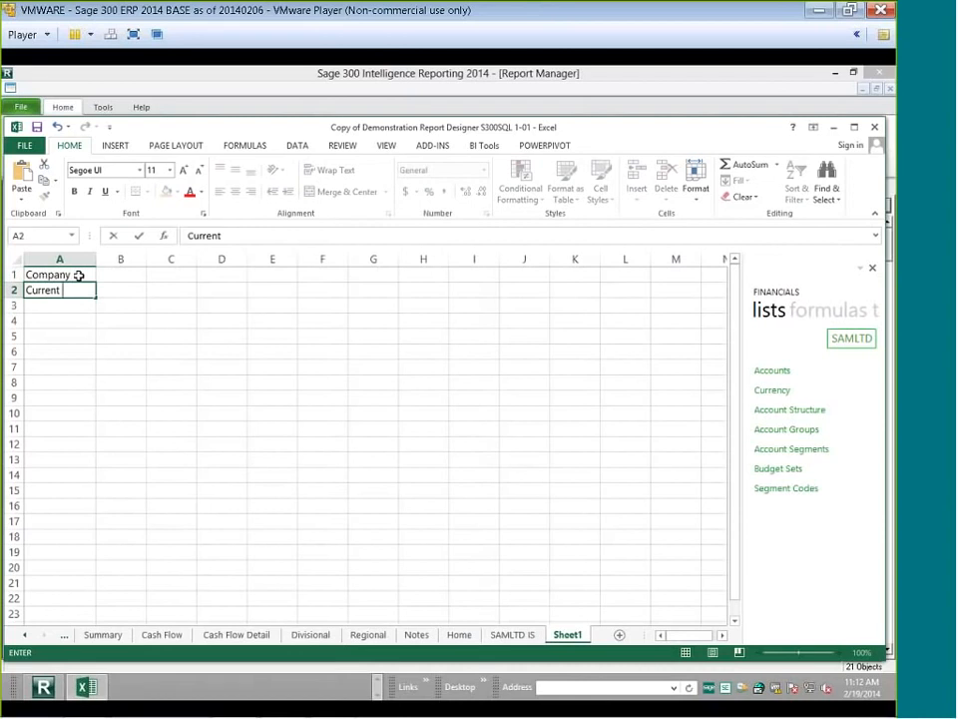
{"action": "type", "text": " P"}
{"action": "key", "text": "BackSpace"}
{"action": "type", "text": "Year"}
{"action": "key", "text": "Return"}
{"action": "type", "text": "Current "}
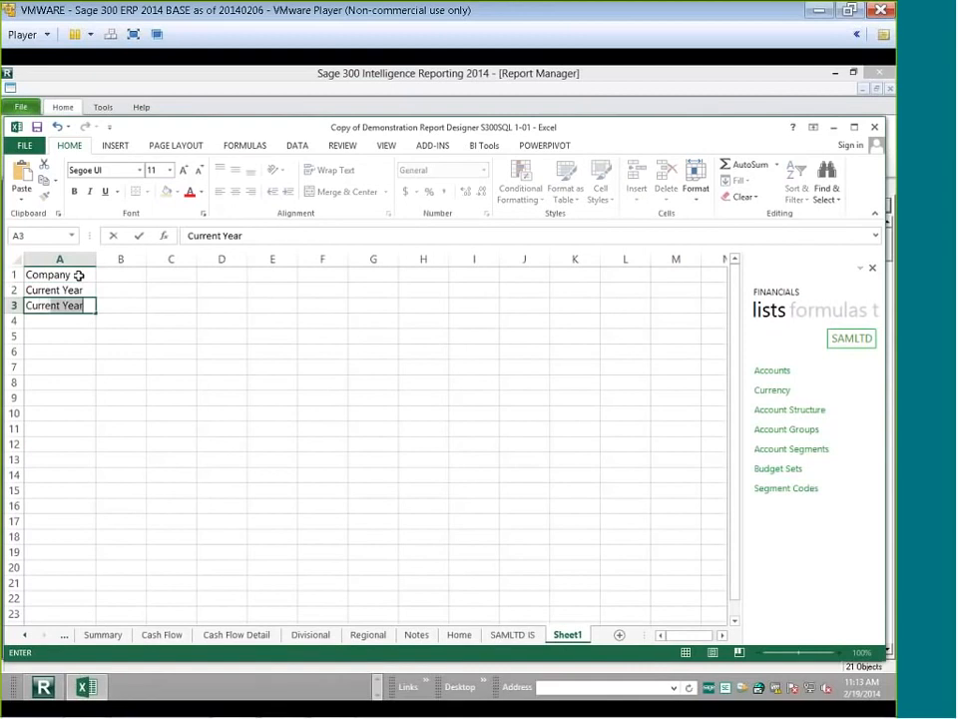
{"action": "type", "text": "Period"}
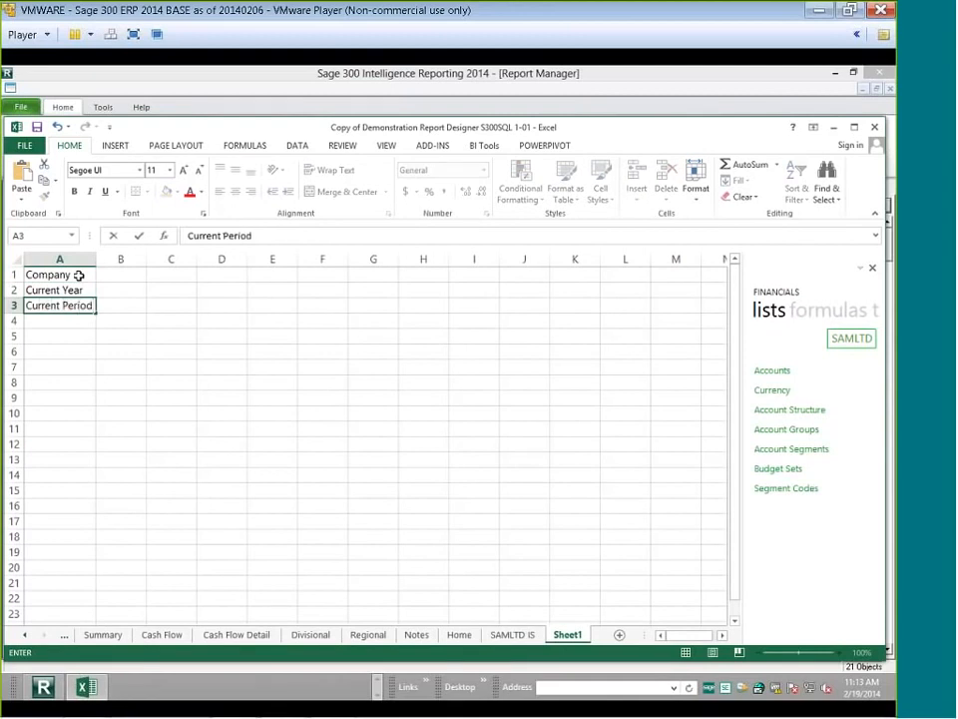
{"action": "left_click", "coordinate": [83, 318]}
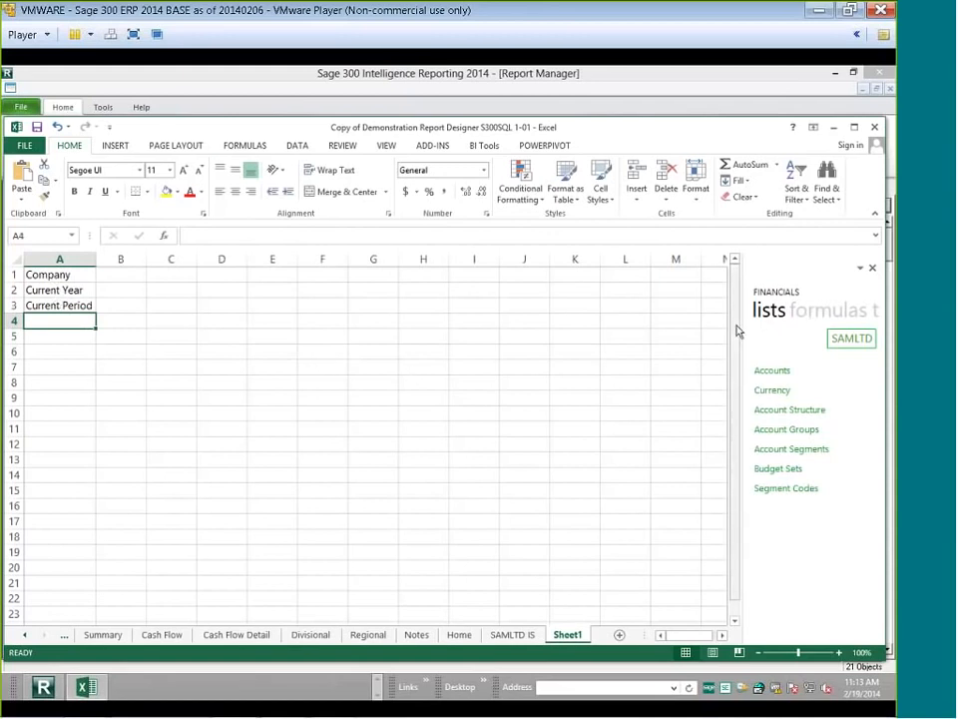
Widen the Financials pane and place the Company Name, Current Year and Current Period formulas in B1, B2 and B3
{"action": "left_click_drag", "start_coordinate": [735, 326], "coordinate": [711, 326]}
{"action": "left_click", "coordinate": [795, 315]}
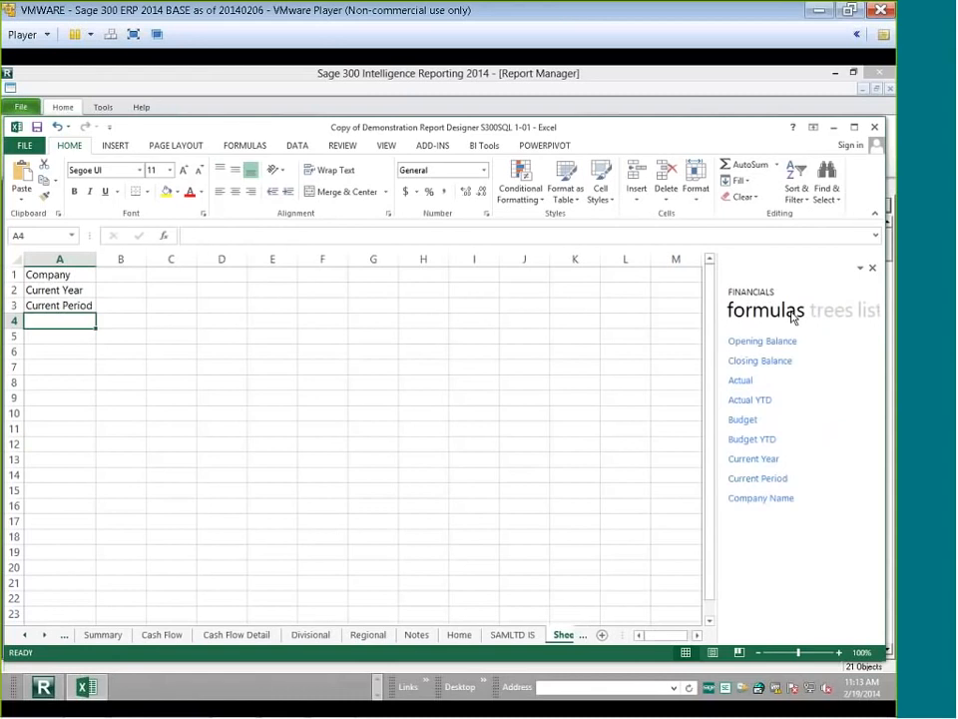
{"action": "left_click_drag", "start_coordinate": [765, 499], "coordinate": [122, 276]}
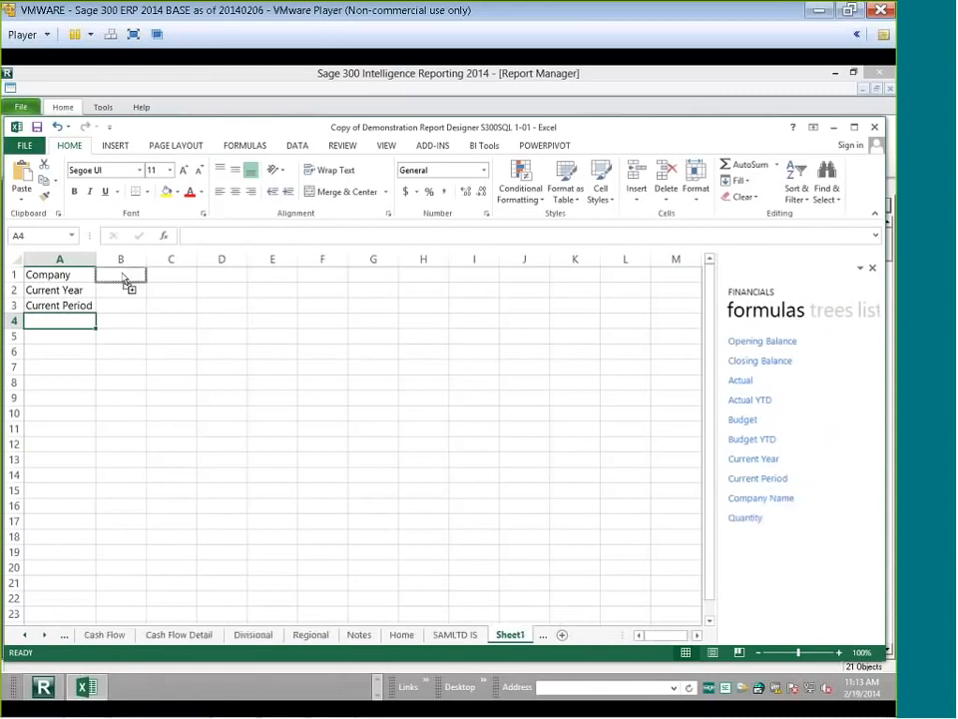
{"action": "left_click_drag", "start_coordinate": [762, 480], "coordinate": [121, 305]}
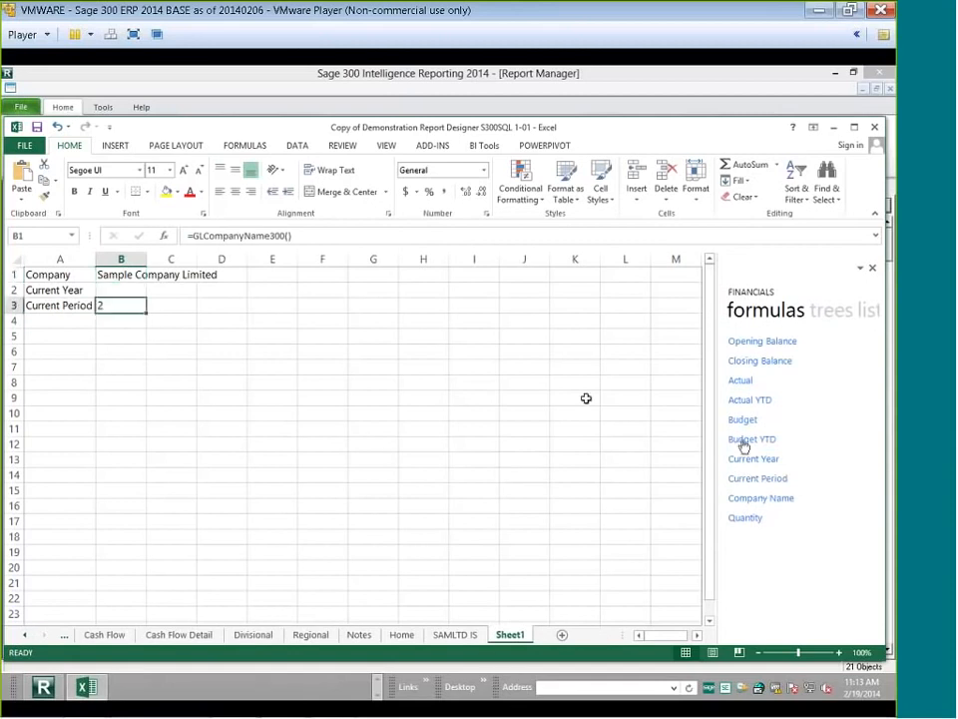
{"action": "left_click_drag", "start_coordinate": [764, 464], "coordinate": [127, 289]}
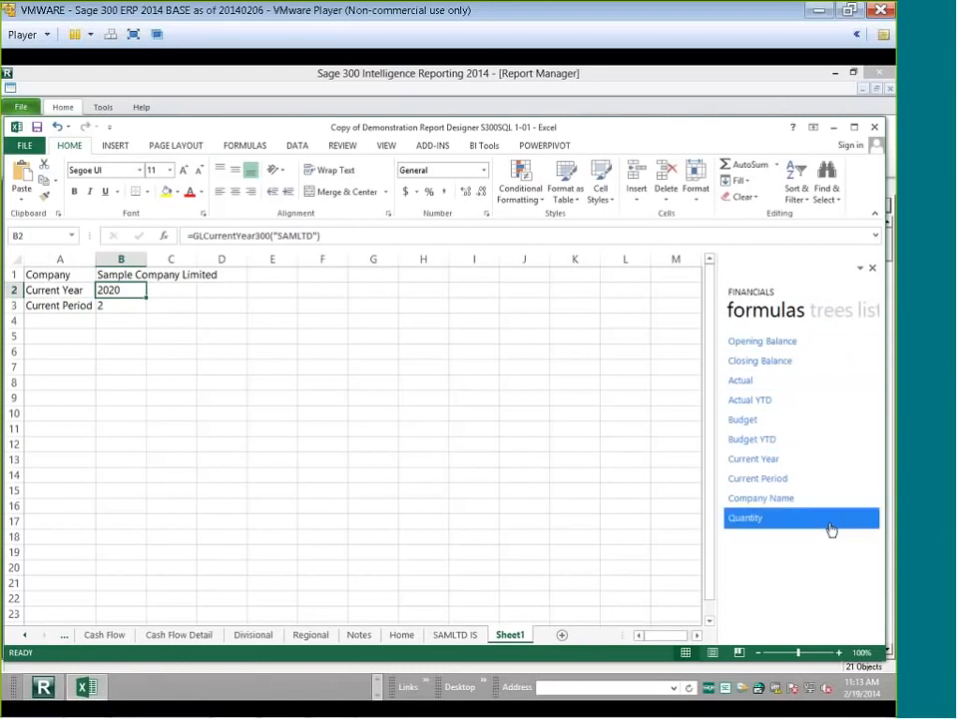
Insert the SAMLTD Accounts list at A5 and widen columns B to G, making the Account Group Name column wider still
{"action": "left_click", "coordinate": [870, 317]}
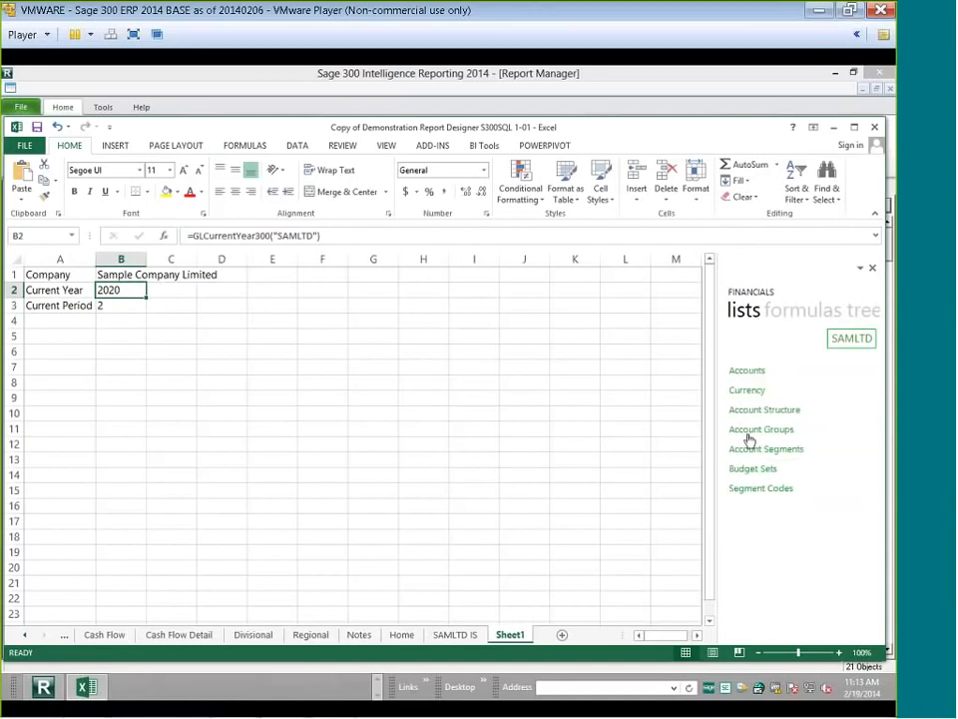
{"action": "left_click_drag", "start_coordinate": [736, 377], "coordinate": [85, 340]}
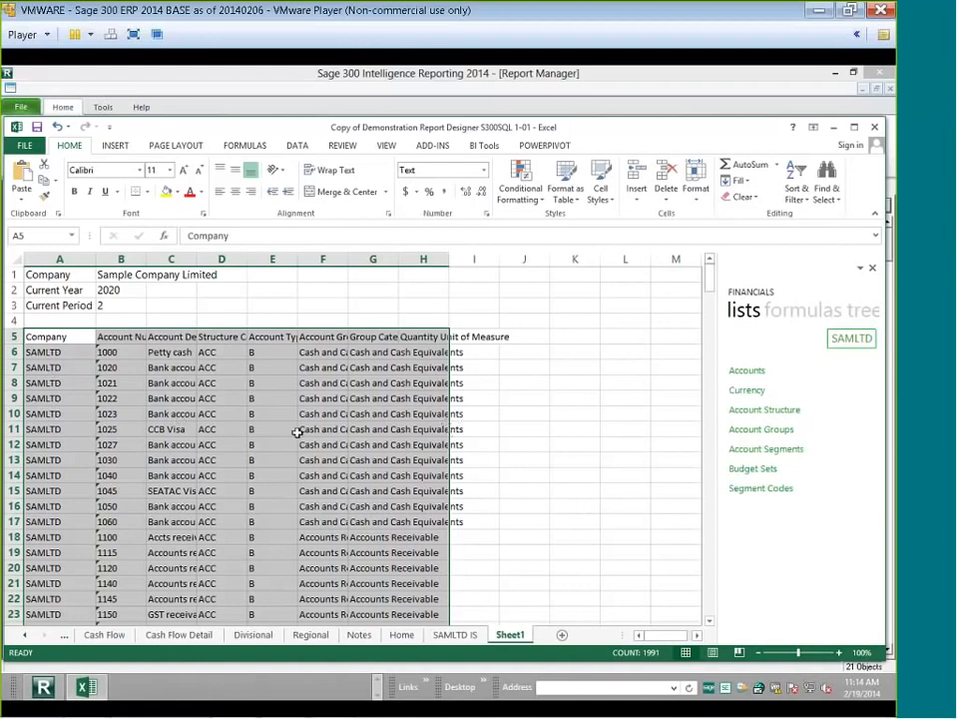
{"action": "left_click_drag", "start_coordinate": [135, 259], "coordinate": [419, 263]}
{"action": "left_click", "coordinate": [135, 337]}
{"action": "left_click", "coordinate": [200, 339]}
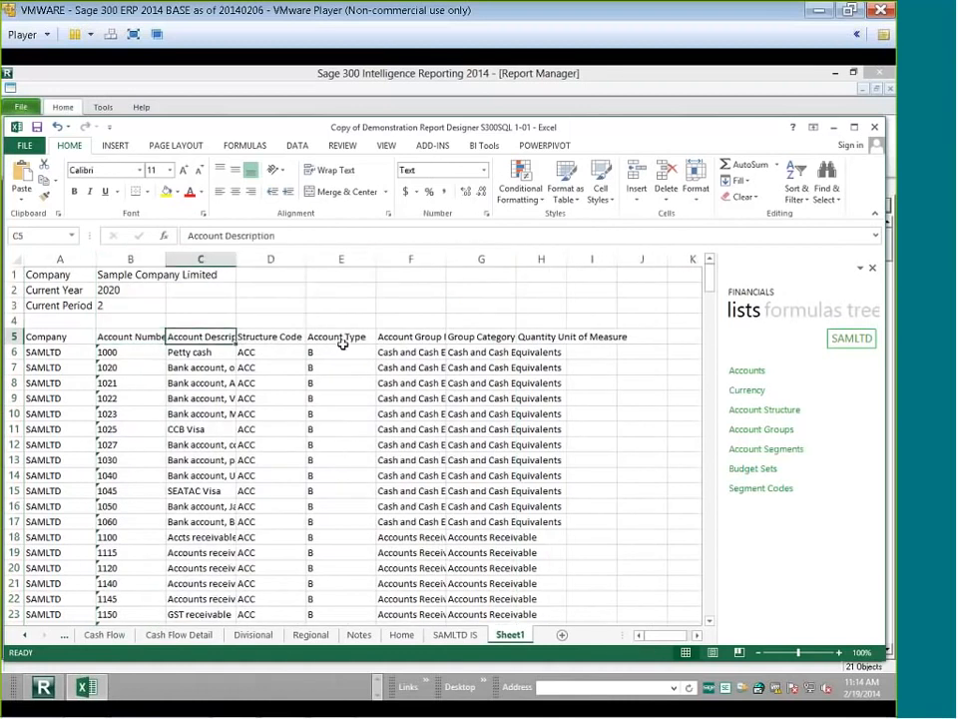
{"action": "left_click", "coordinate": [413, 338]}
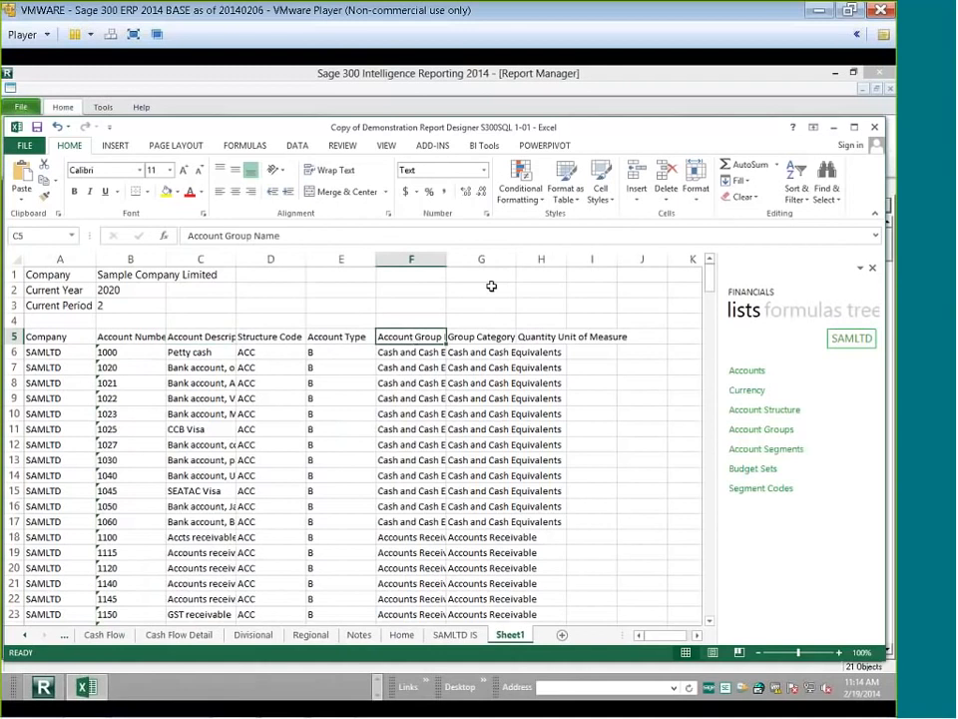
{"action": "left_click_drag", "start_coordinate": [446, 260], "coordinate": [472, 260]}
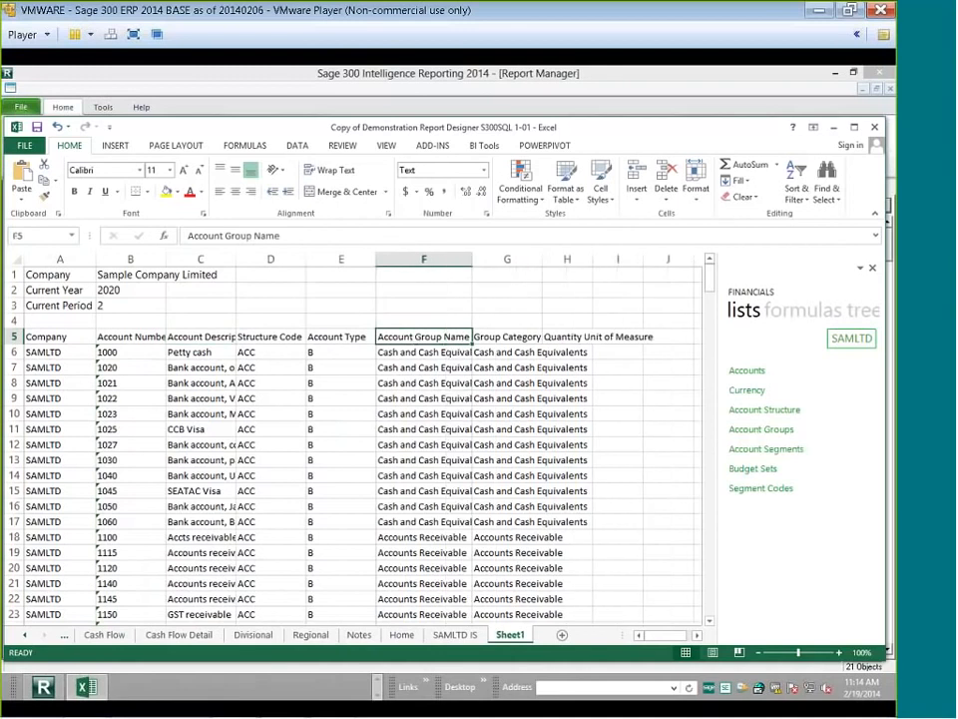
Examine the account group names down column F and the data tools for subtotalling them
{"action": "left_click", "coordinate": [449, 351]}
{"action": "scroll", "coordinate": [451, 399], "scroll_direction": "down", "scroll_amount": 1}
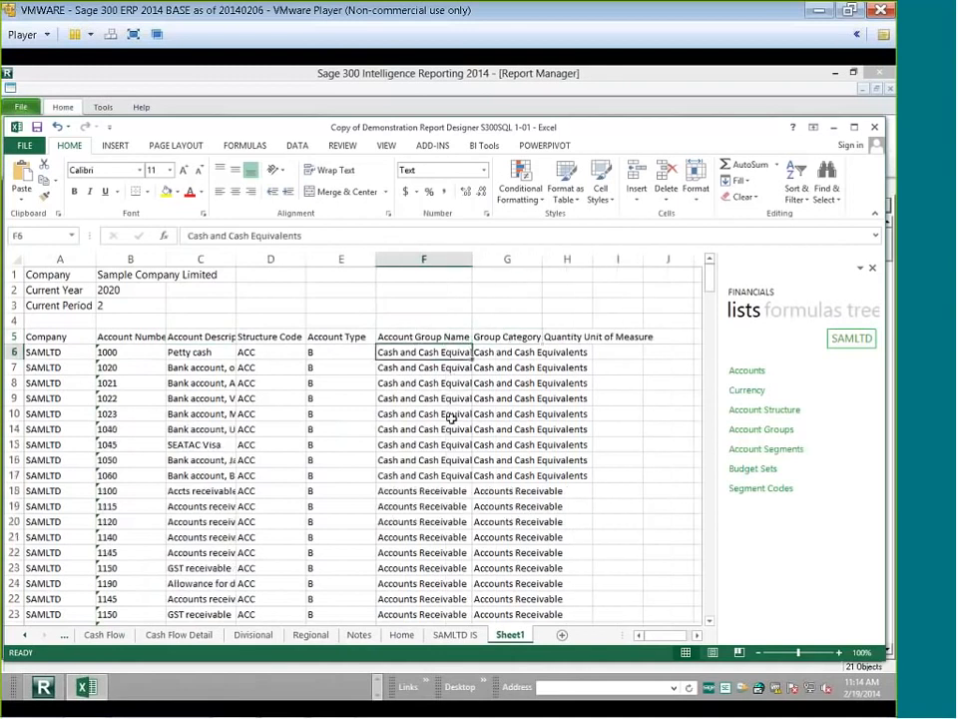
{"action": "scroll", "coordinate": [451, 419], "scroll_direction": "down", "scroll_amount": 2}
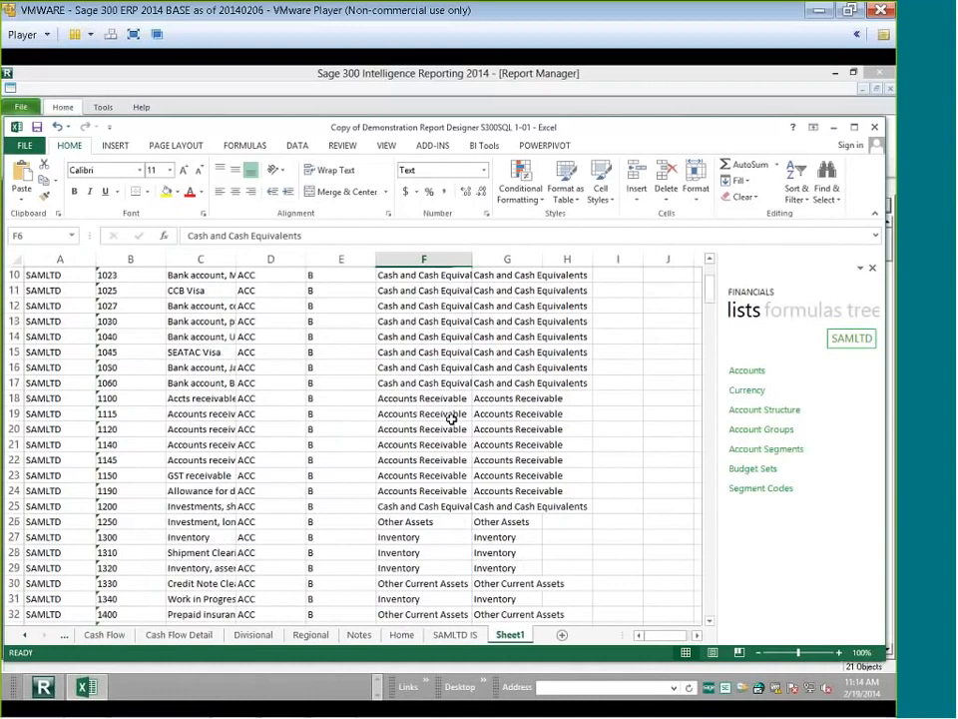
{"action": "scroll", "coordinate": [451, 419], "scroll_direction": "up", "scroll_amount": 1}
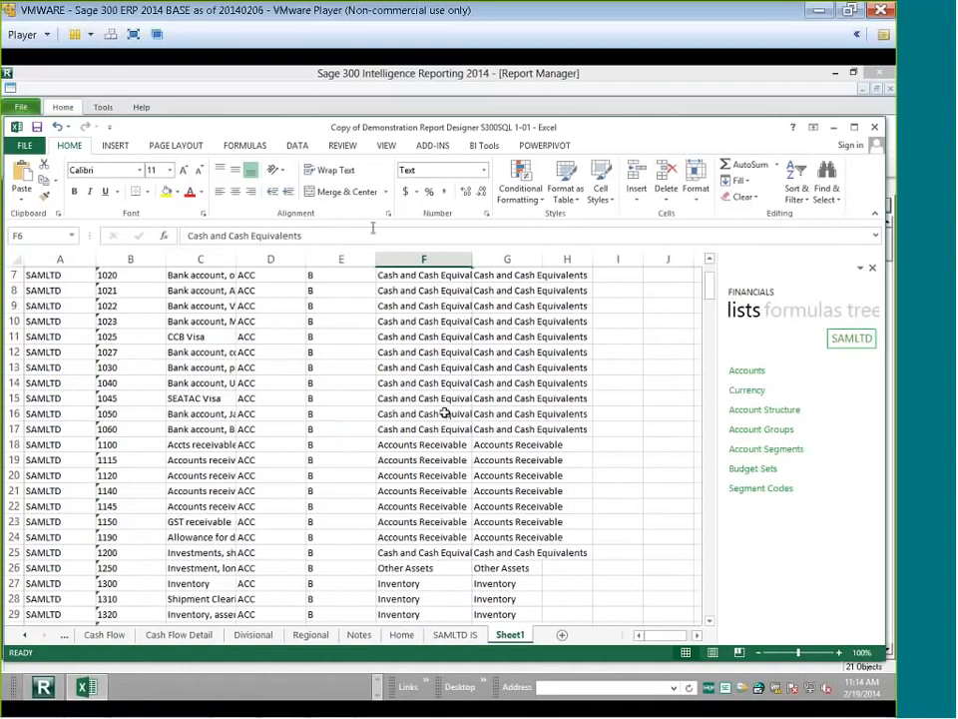
{"action": "left_click", "coordinate": [296, 146]}
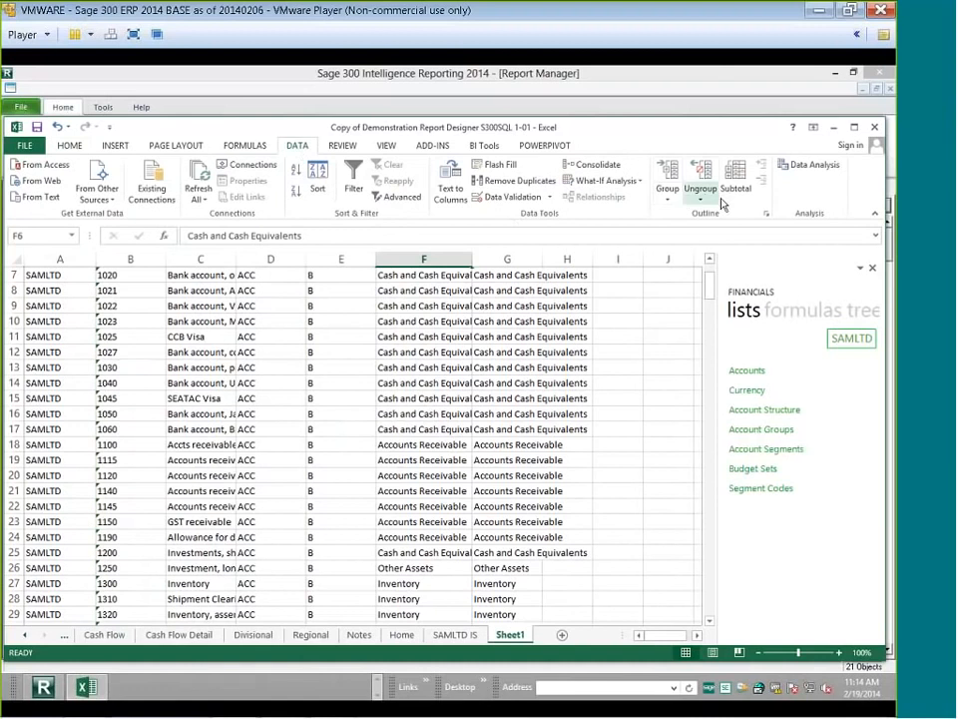
{"action": "left_click", "coordinate": [417, 277]}
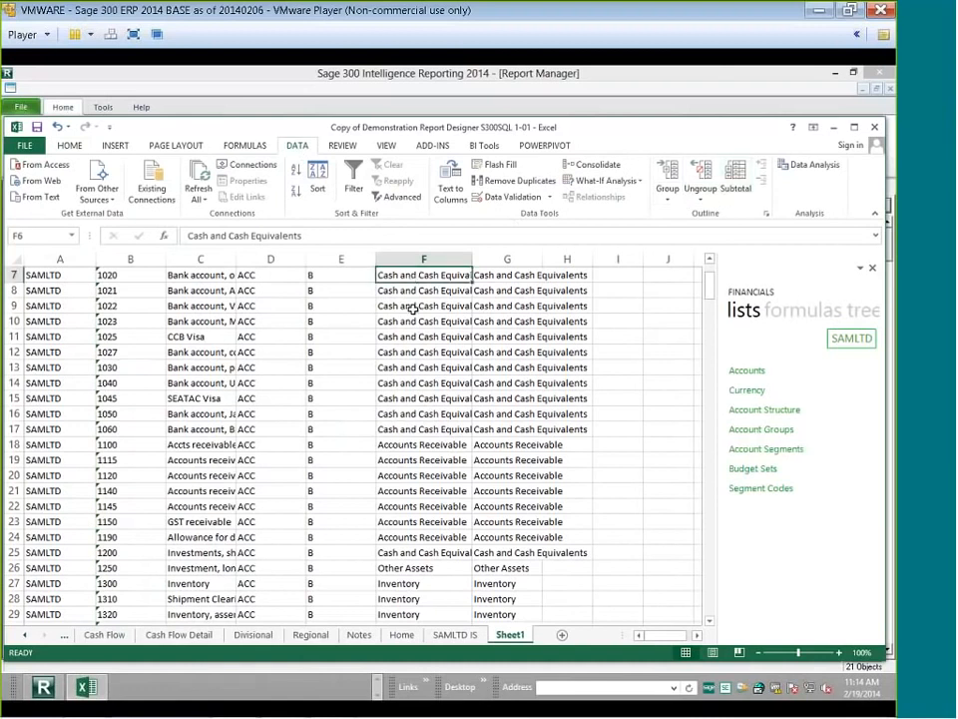
{"action": "scroll", "coordinate": [416, 414], "scroll_direction": "up", "scroll_amount": 1}
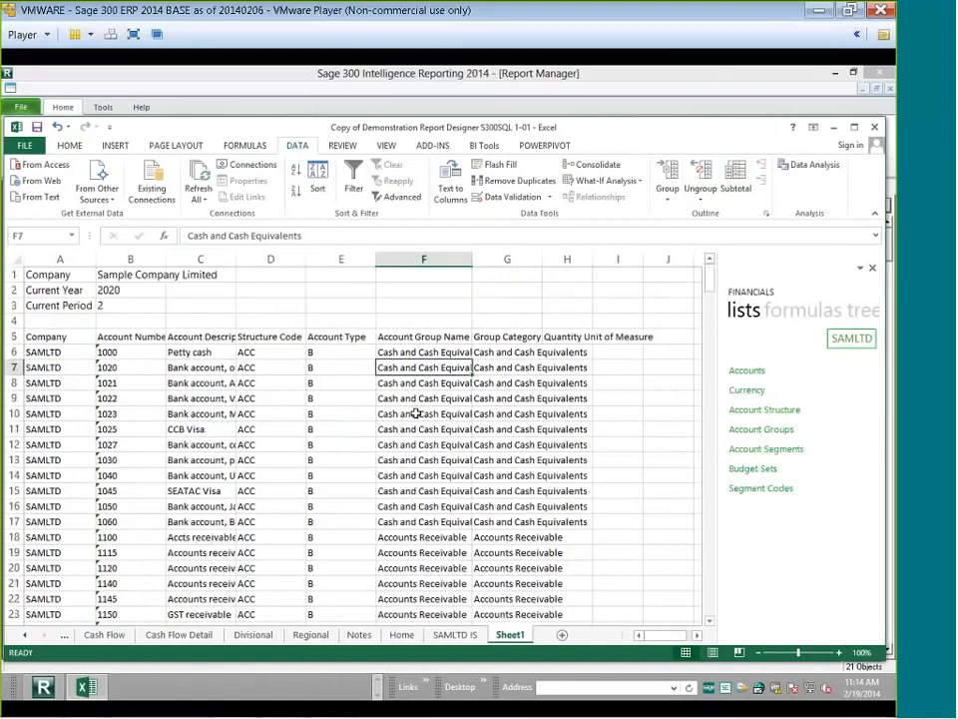
{"action": "left_click", "coordinate": [411, 352]}
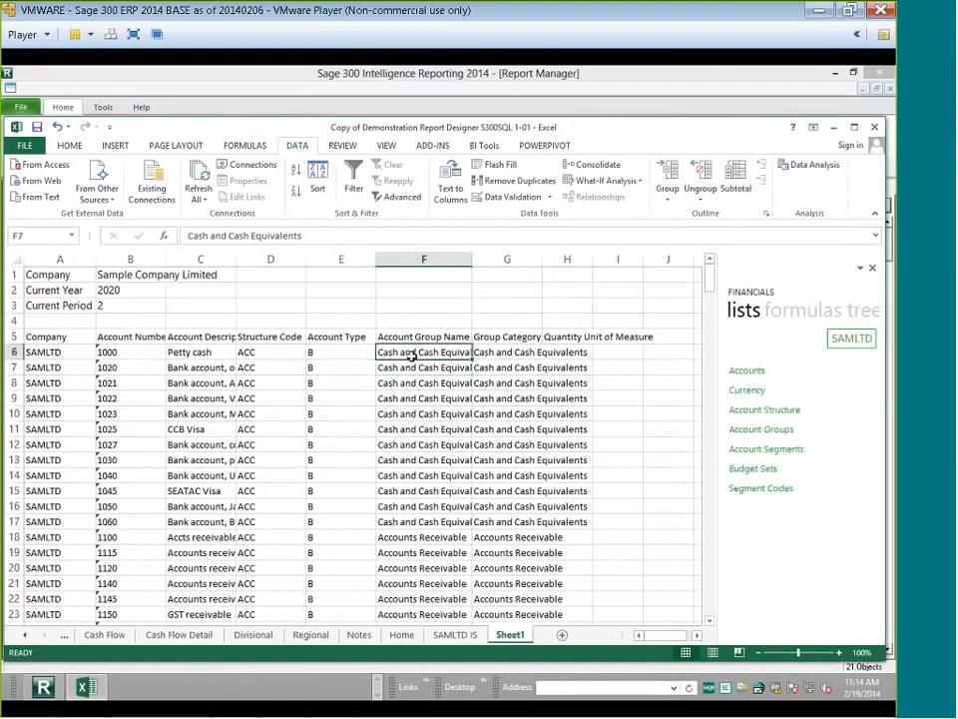
Delete the Account Description, Structure Code and Account Type columns, C to E
{"action": "left_click", "coordinate": [214, 262]}
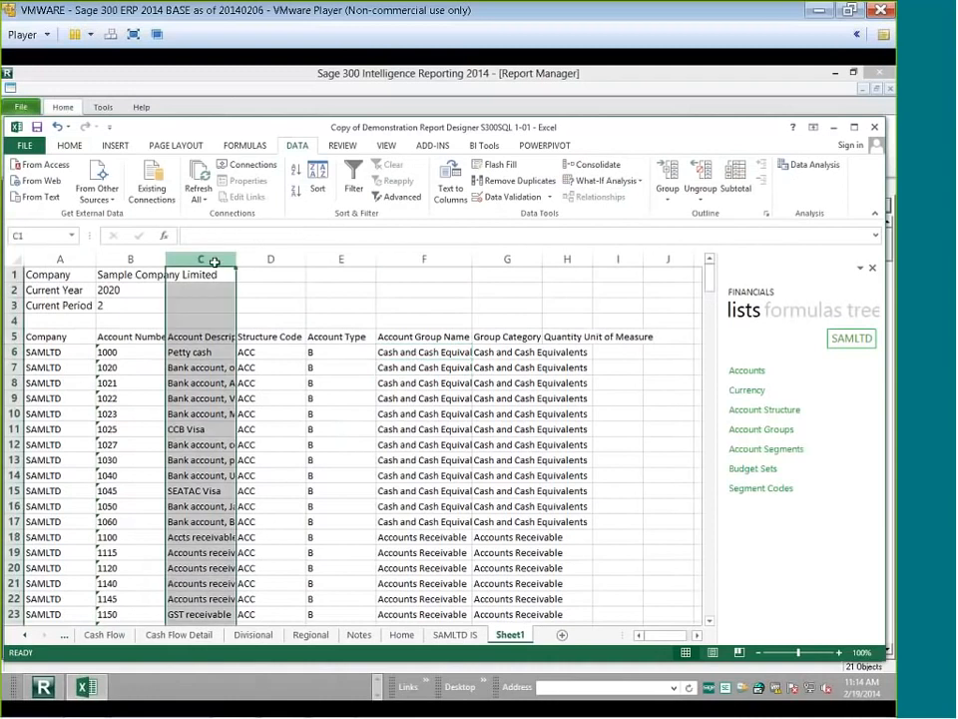
{"action": "left_click_drag", "start_coordinate": [213, 261], "coordinate": [318, 311]}
{"action": "right_click", "coordinate": [318, 311]}
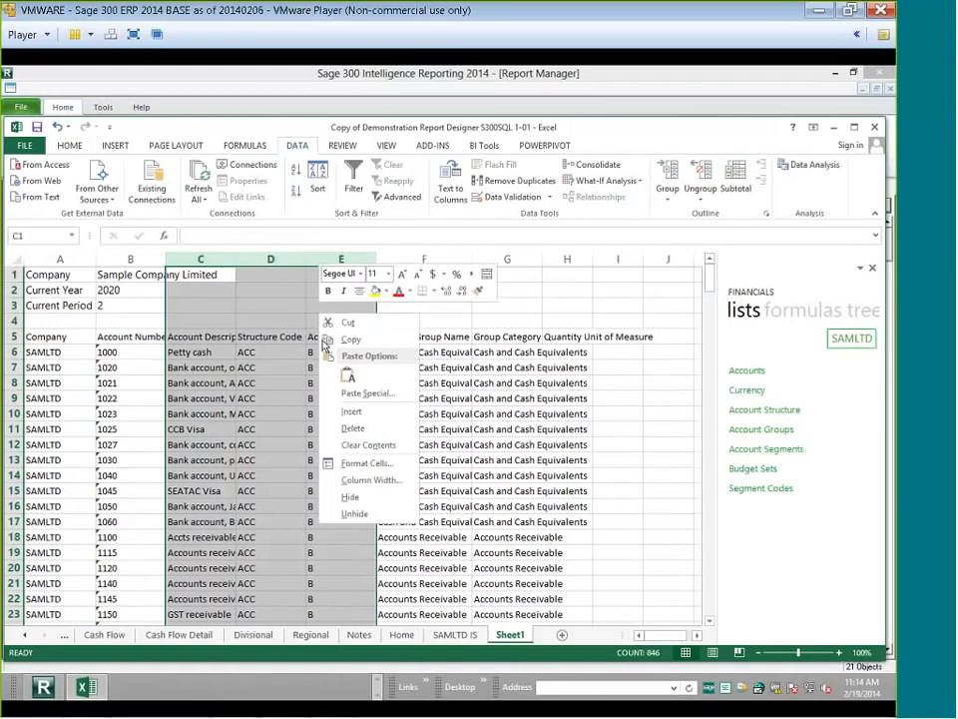
{"action": "left_click", "coordinate": [336, 426]}
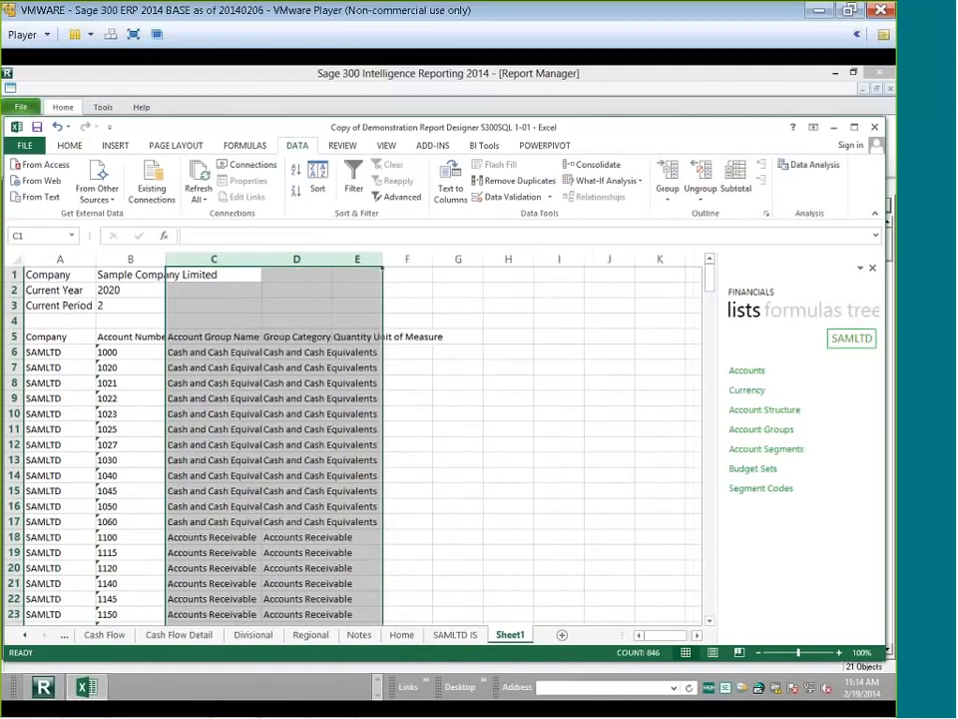
Delete the Group Category and Quantity Unit of Measure columns and widen column C to fit the account group names
{"action": "left_click_drag", "start_coordinate": [317, 258], "coordinate": [355, 259]}
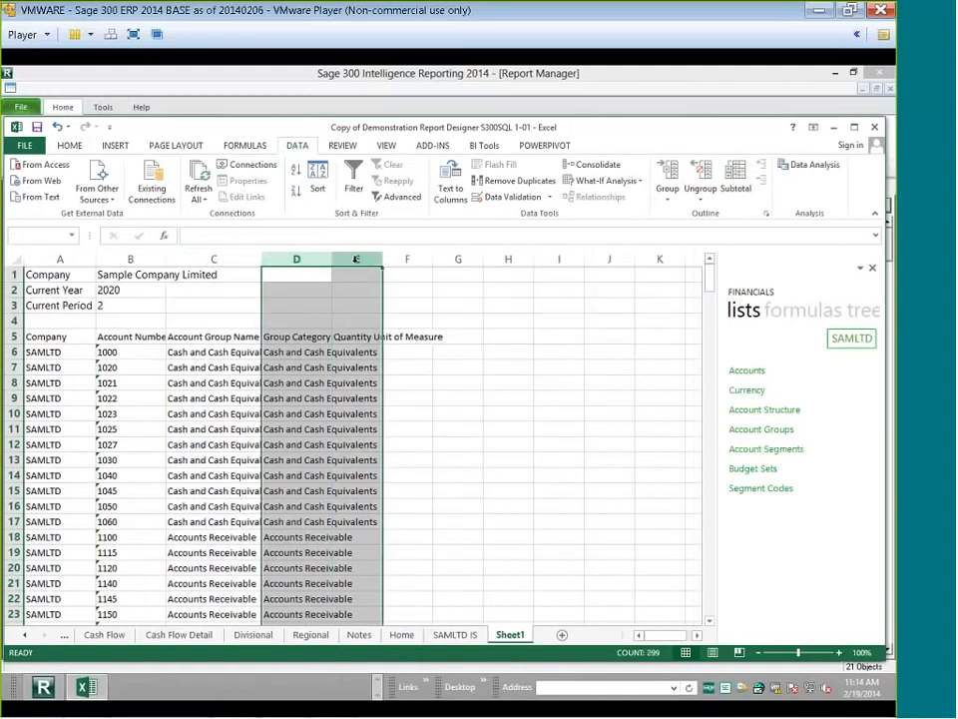
{"action": "right_click", "coordinate": [336, 349]}
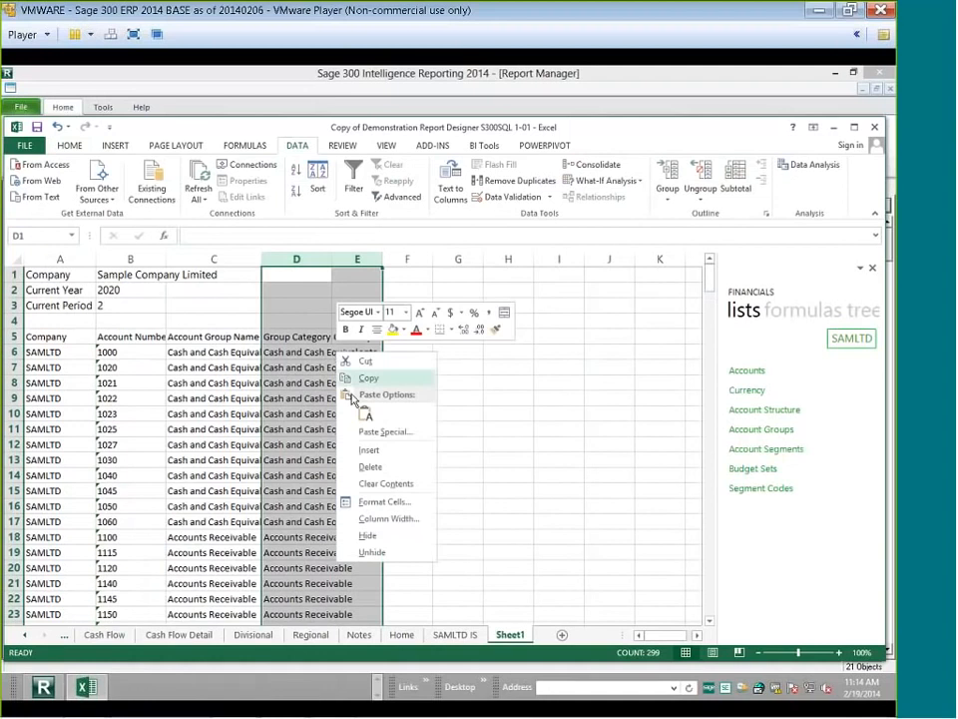
{"action": "left_click", "coordinate": [366, 468]}
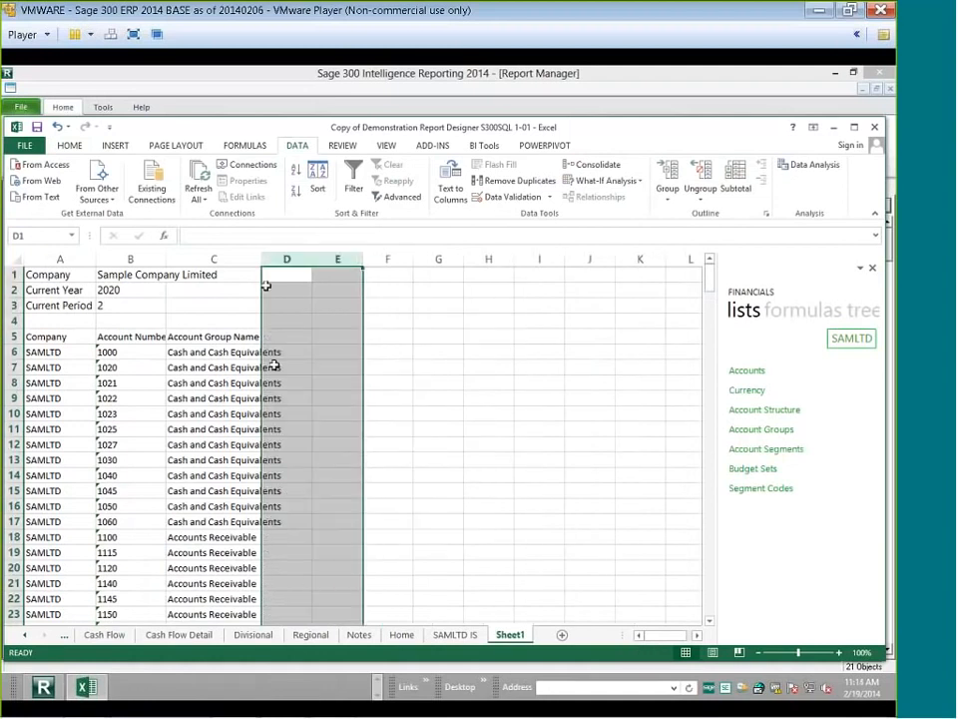
{"action": "left_click_drag", "start_coordinate": [264, 259], "coordinate": [278, 259]}
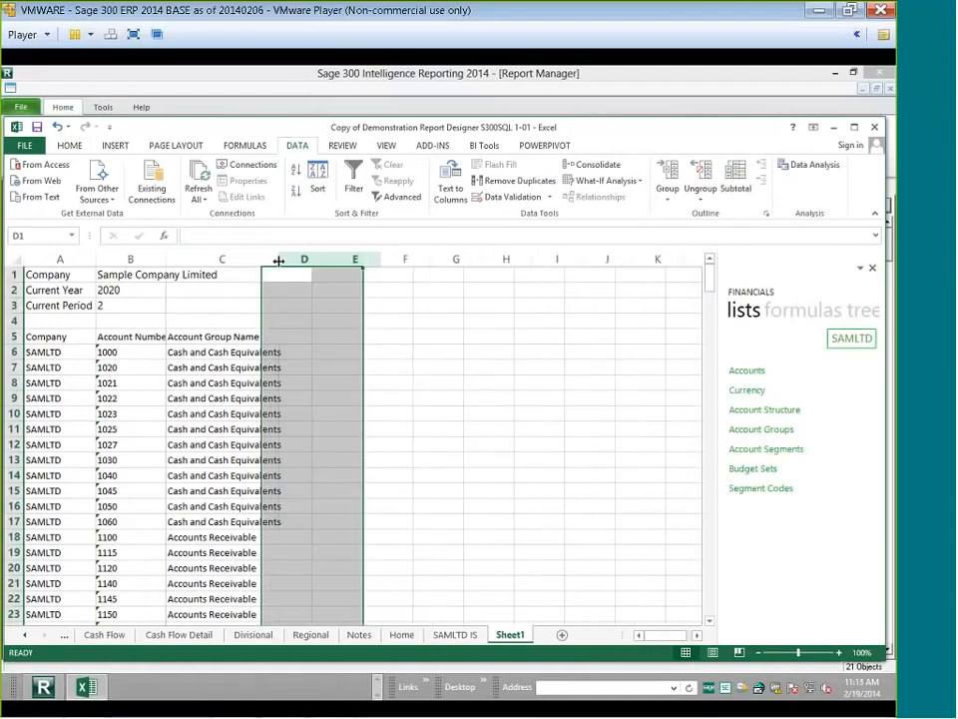
{"action": "left_click", "coordinate": [221, 352]}
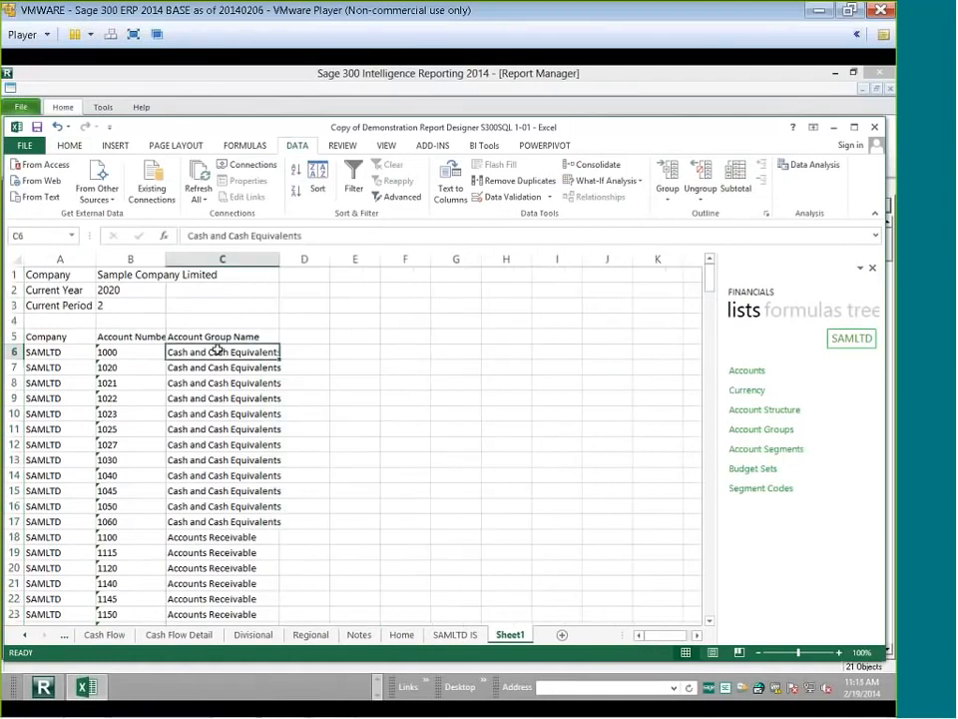
Delete the balance sheet accounts in rows 6 to 104 and narrow column C, ending with D6 selected
{"action": "left_click", "coordinate": [15, 351]}
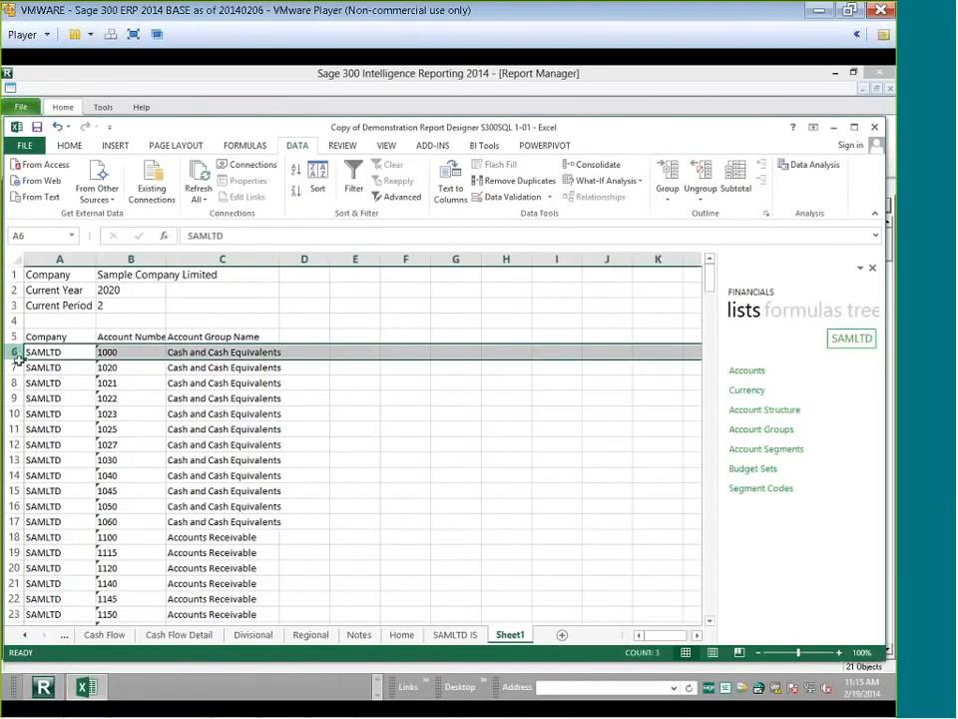
{"action": "left_click_drag", "start_coordinate": [14, 351], "coordinate": [60, 509]}
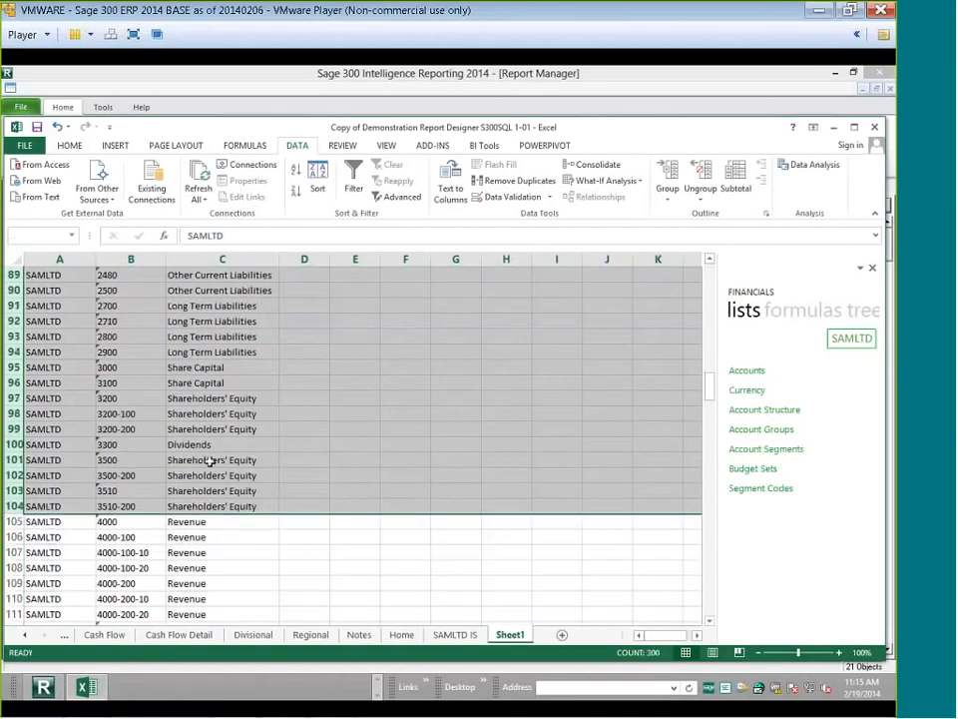
{"action": "right_click", "coordinate": [207, 458]}
{"action": "left_click", "coordinate": [246, 577]}
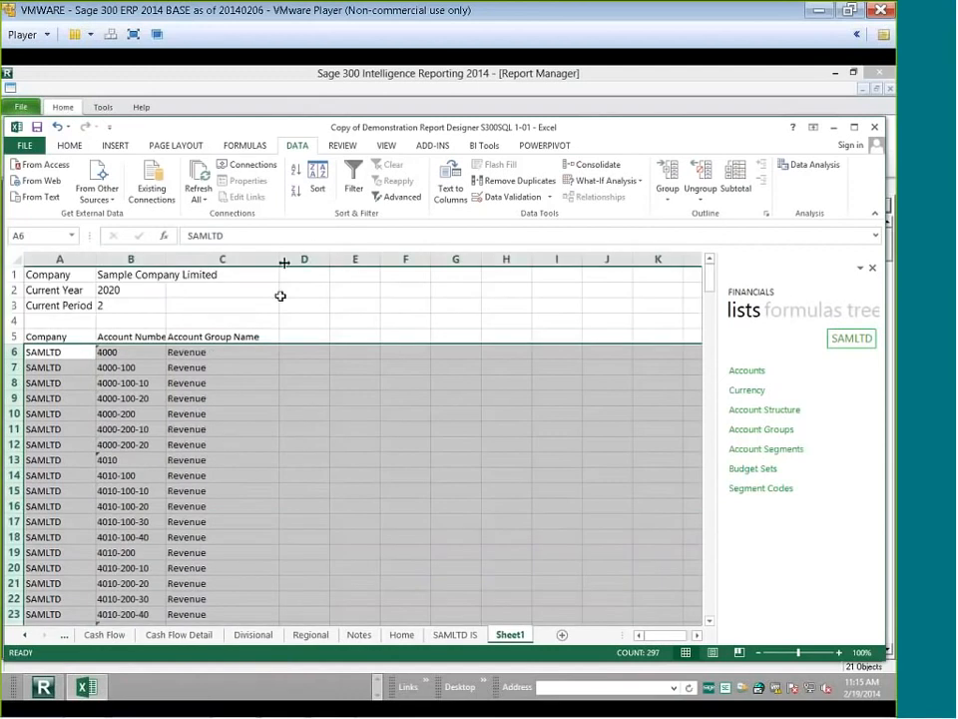
{"action": "mouse_move", "coordinate": [280, 260]}
{"action": "left_mouse_down"}
{"action": "mouse_move", "coordinate": [255, 264]}
{"action": "mouse_move", "coordinate": [263, 265]}
{"action": "left_mouse_up"}
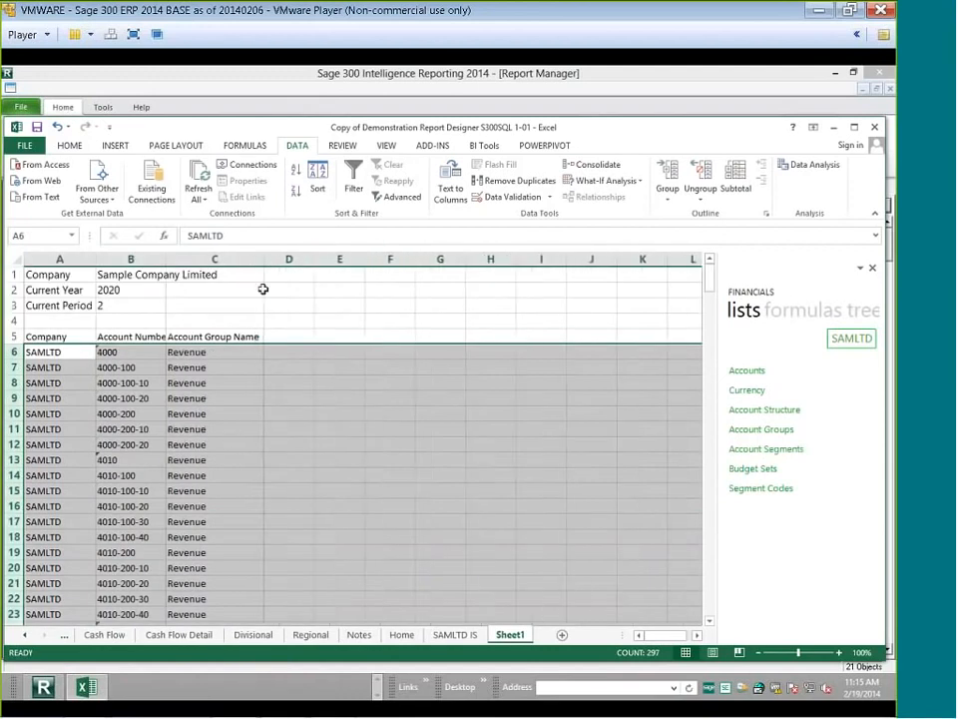
{"action": "left_click", "coordinate": [255, 353]}
{"action": "left_click", "coordinate": [289, 354]}
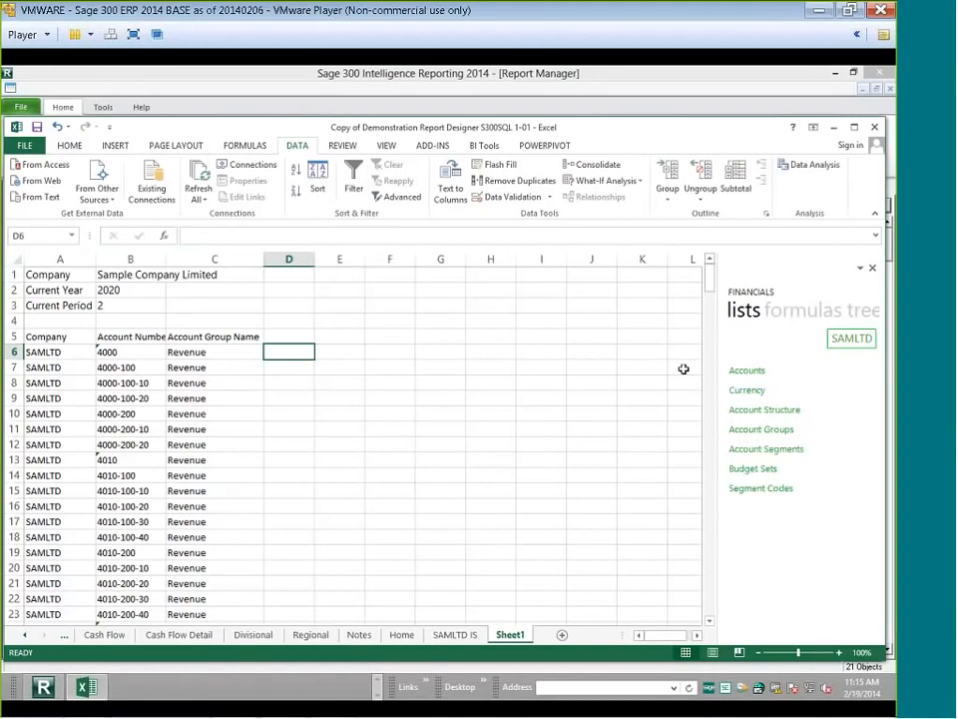
Enter the heading Acutal in D5 and insert the Actual formula for the first account in D6
{"action": "left_click", "coordinate": [297, 340]}
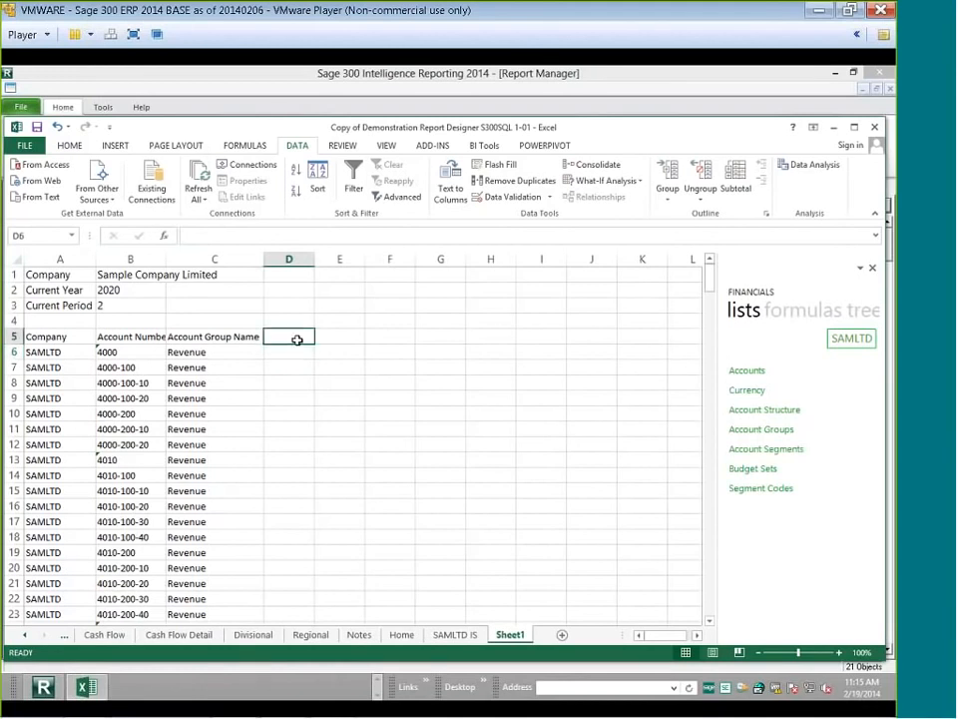
{"action": "type", "text": "Acut"}
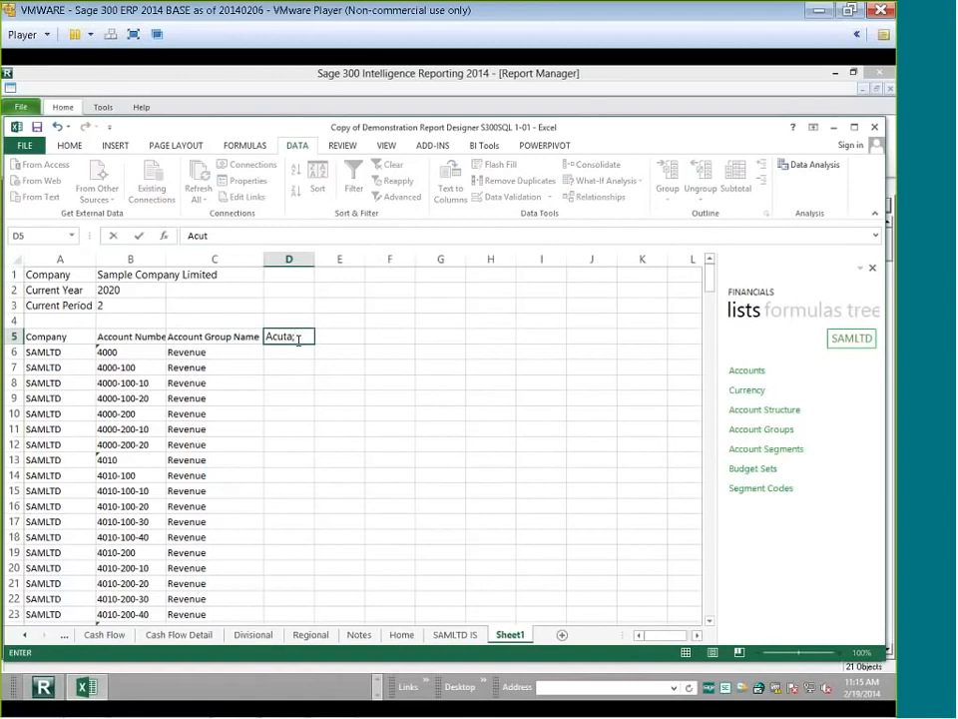
{"action": "type", "text": "al"}
{"action": "key", "text": "Return"}
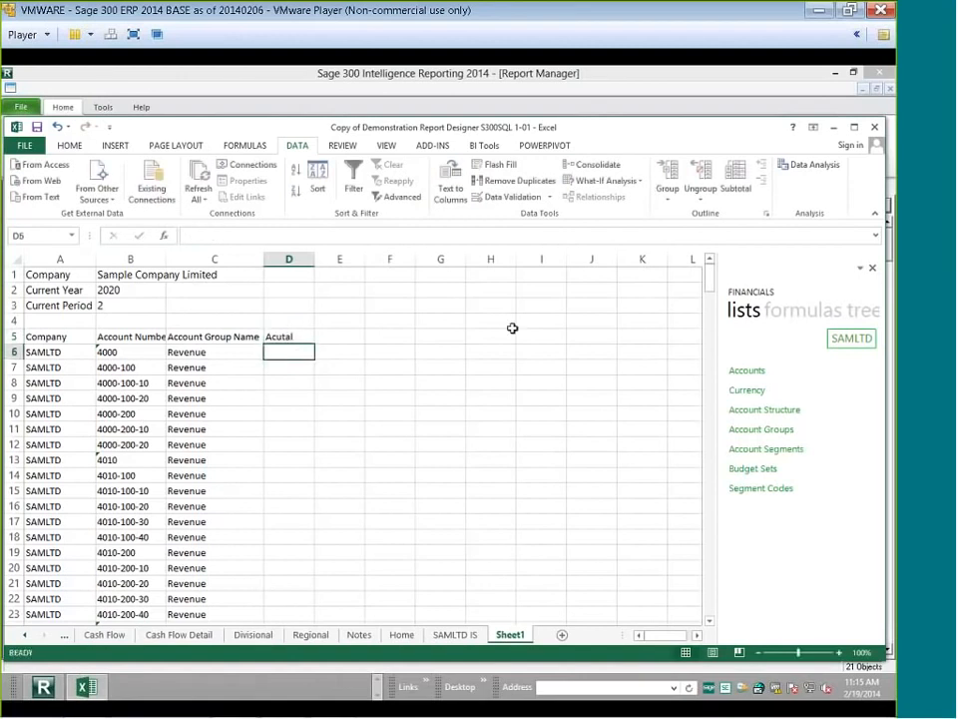
{"action": "left_click", "coordinate": [789, 316]}
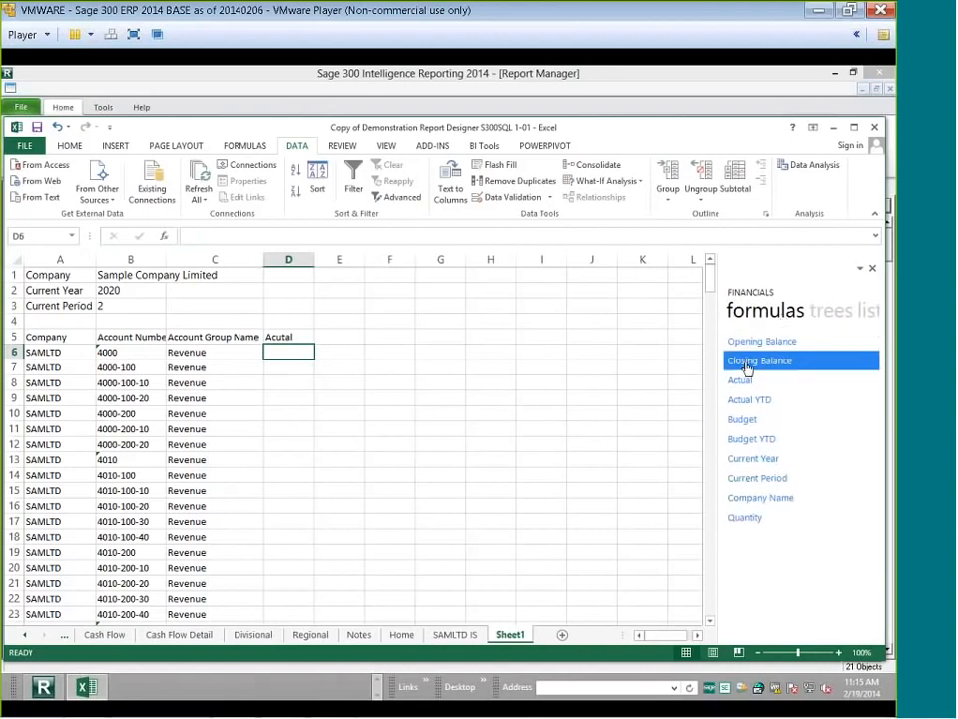
{"action": "left_click_drag", "start_coordinate": [744, 385], "coordinate": [307, 363]}
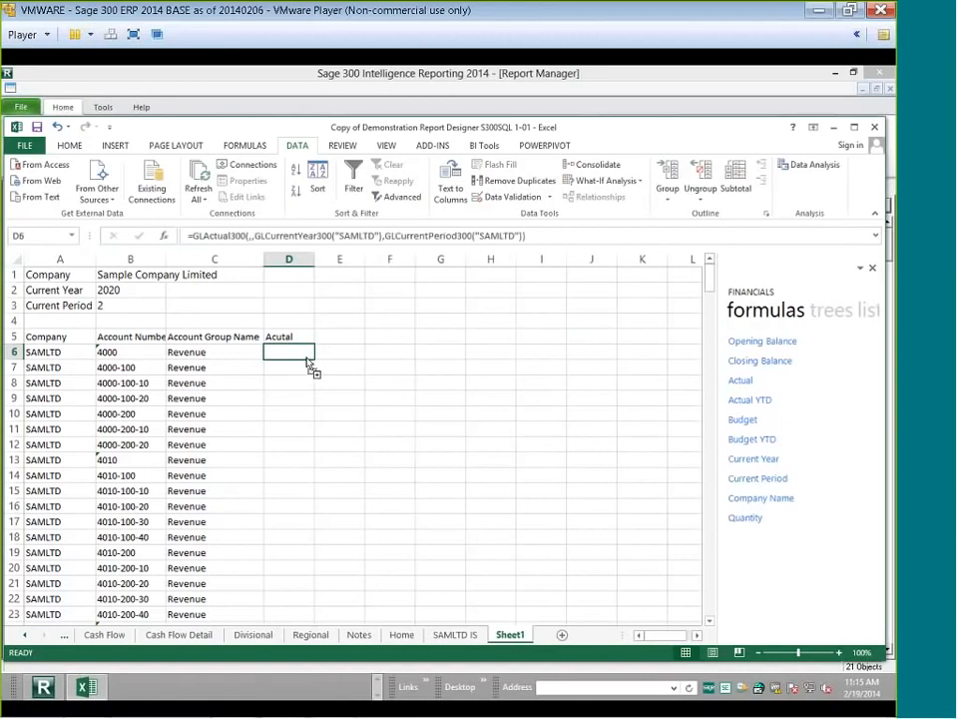
Insert two blank rows at row 4, above the column headings
{"action": "left_click", "coordinate": [286, 319]}
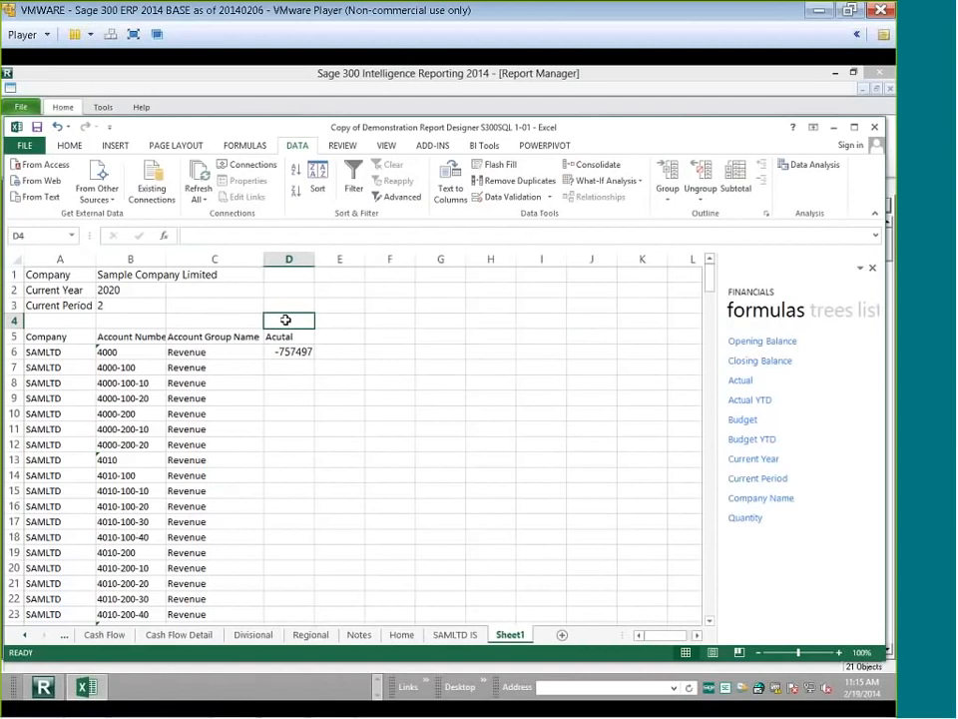
{"action": "left_click", "coordinate": [14, 319]}
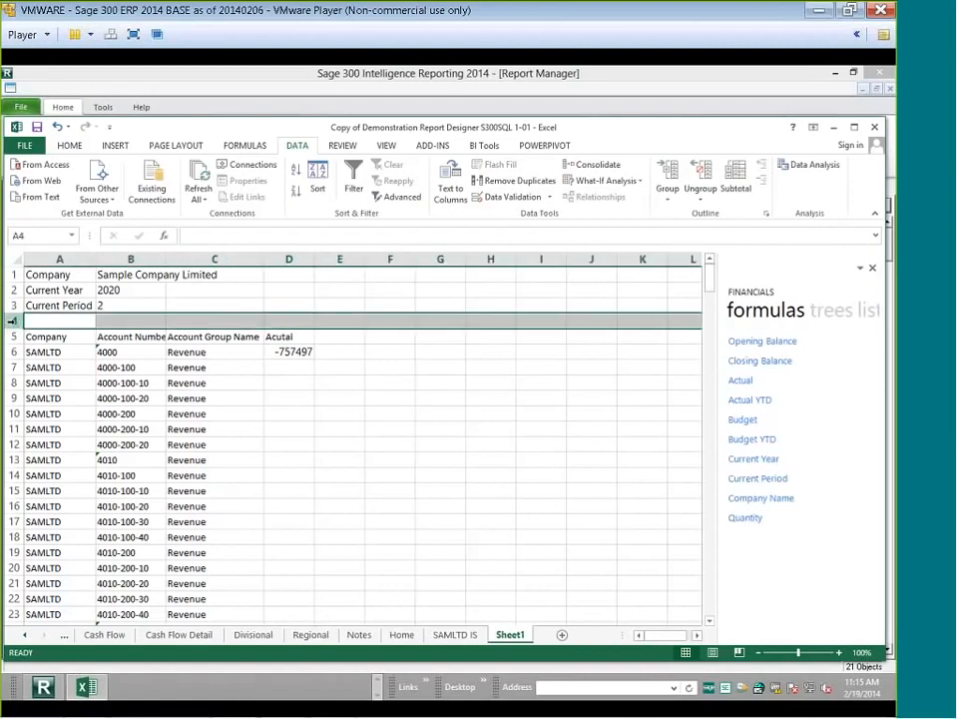
{"action": "key", "text": "ctrl+shift+plus"}
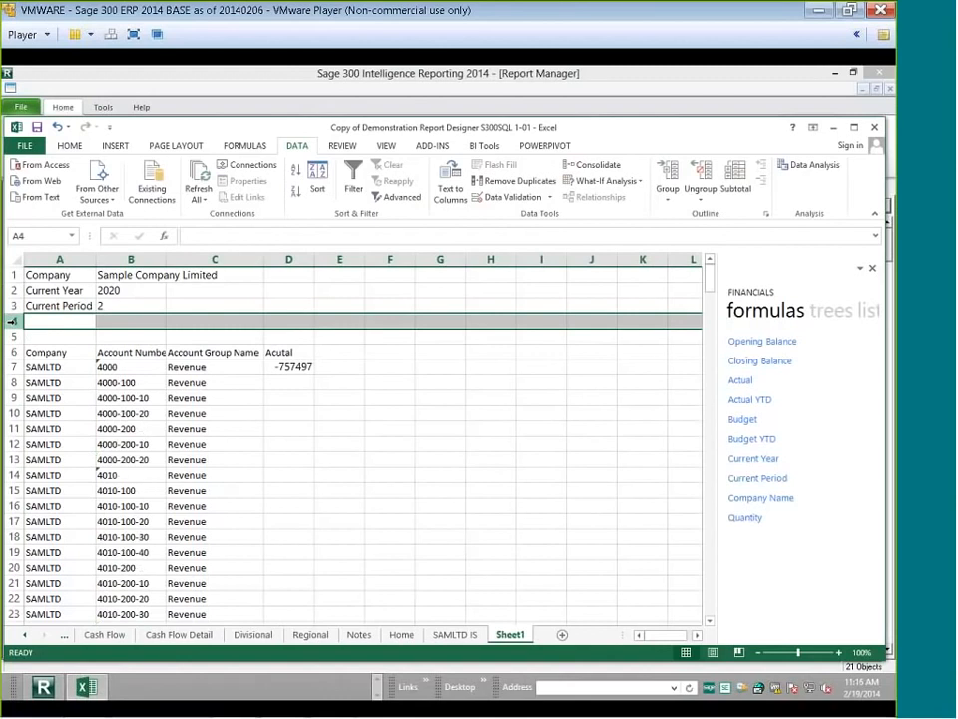
{"action": "key", "text": "ctrl+shift+plus"}
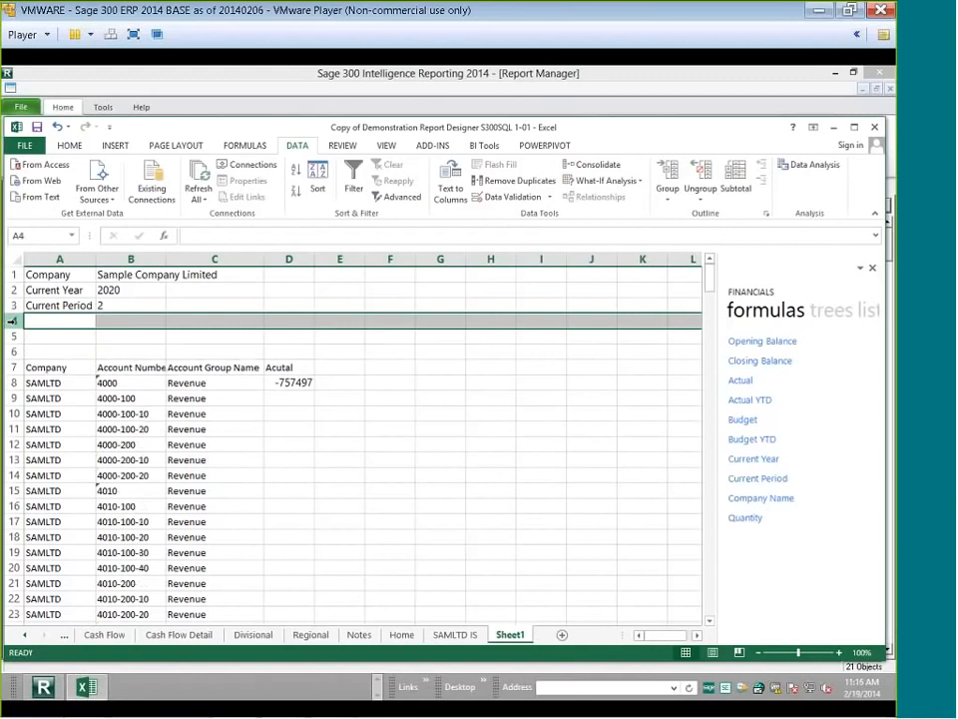
Link D6 to the current period with =$B$3 and label it Period in D5
{"action": "left_click", "coordinate": [292, 353]}
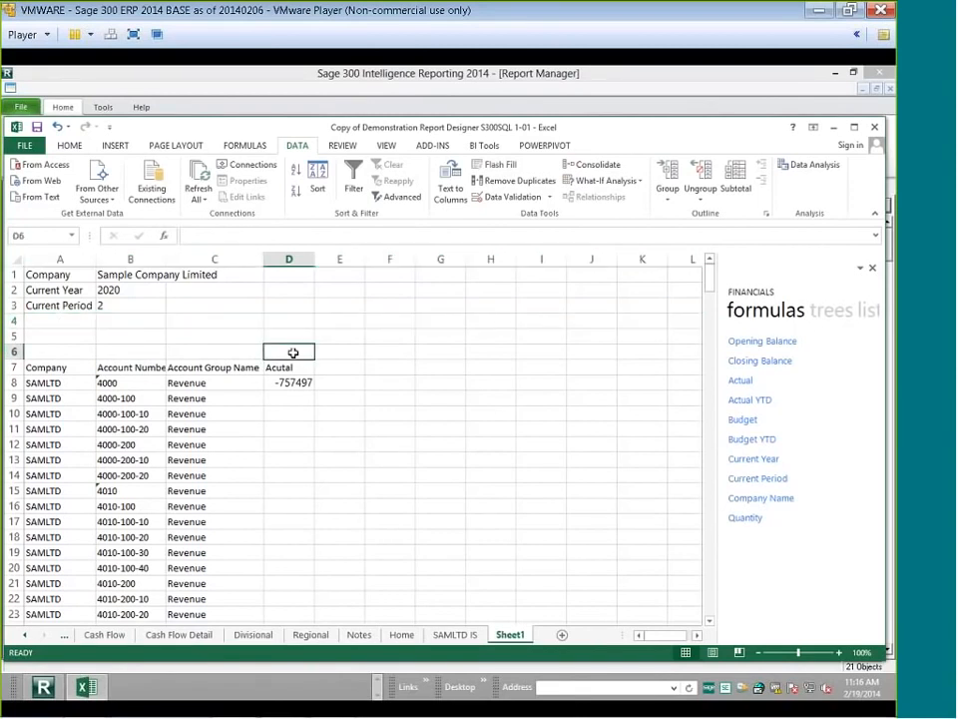
{"action": "left_click", "coordinate": [215, 231]}
{"action": "type", "text": "="}
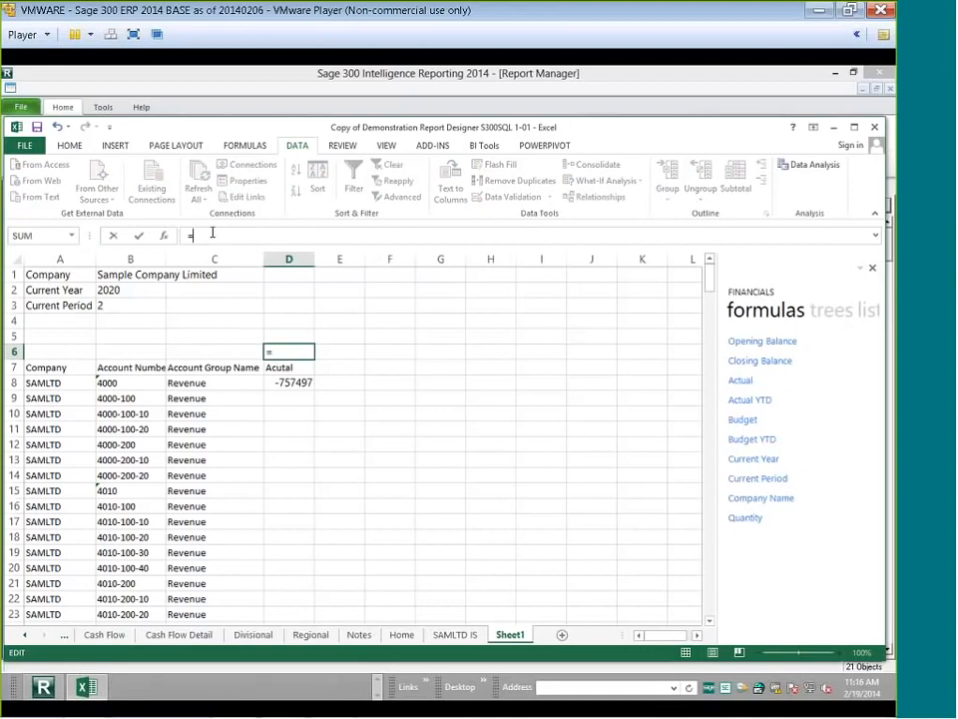
{"action": "left_click", "coordinate": [146, 306]}
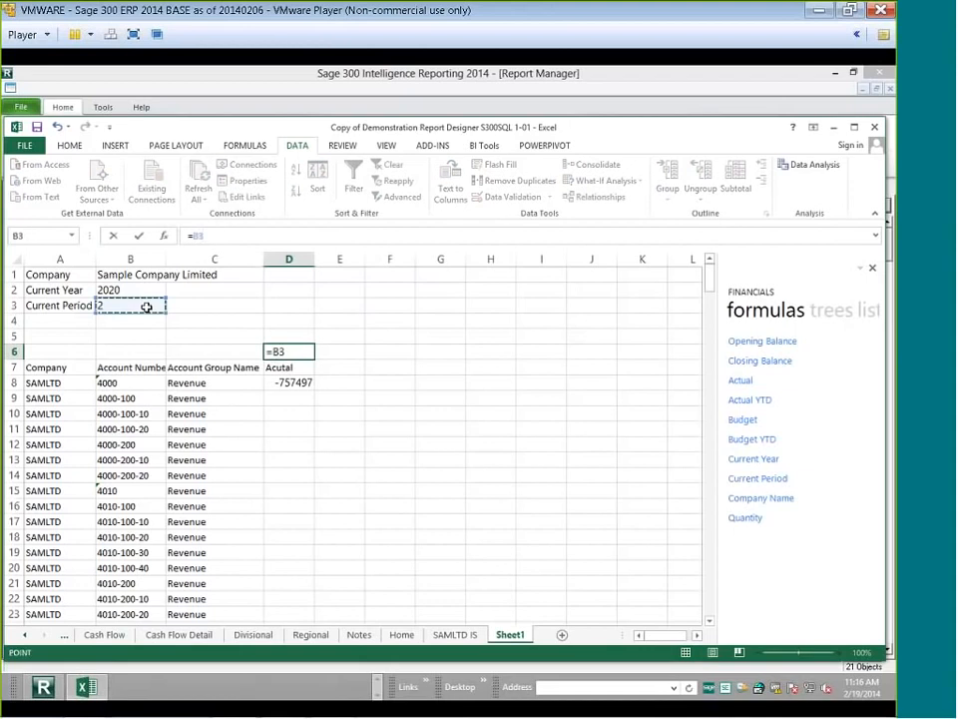
{"action": "key", "text": "F4"}
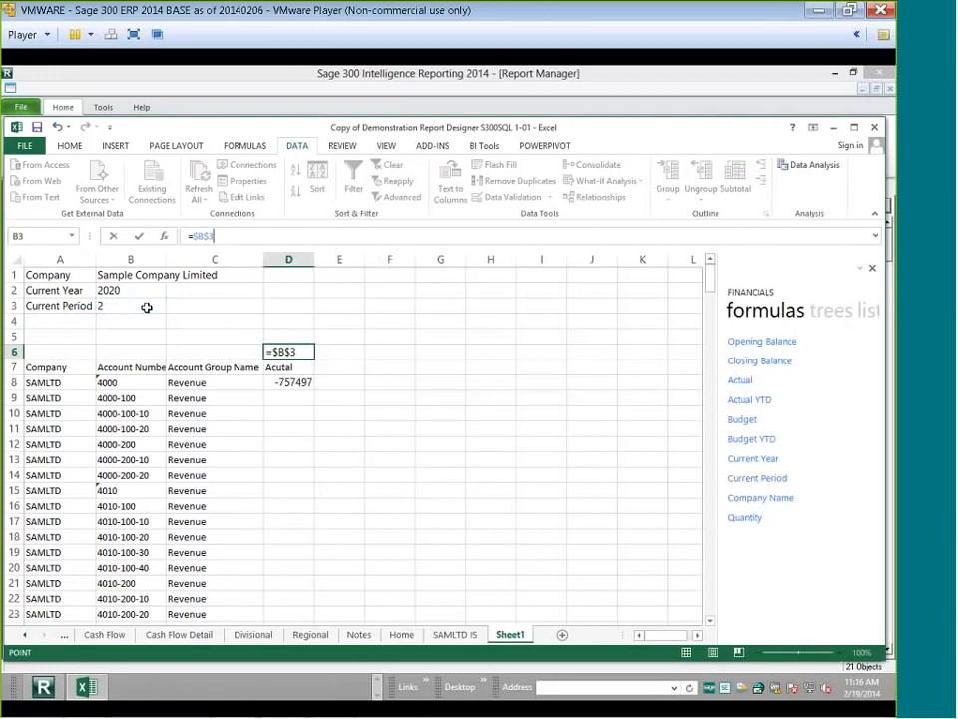
{"action": "key", "text": "Return"}
{"action": "left_click", "coordinate": [299, 351]}
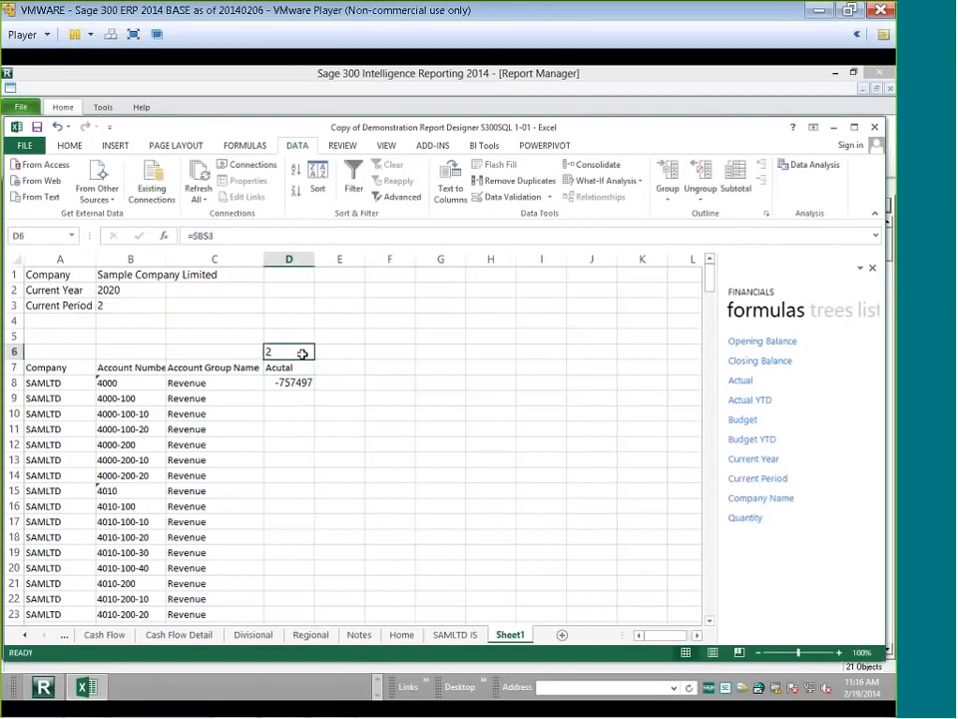
{"action": "left_click", "coordinate": [293, 334]}
{"action": "type", "text": "Period"}
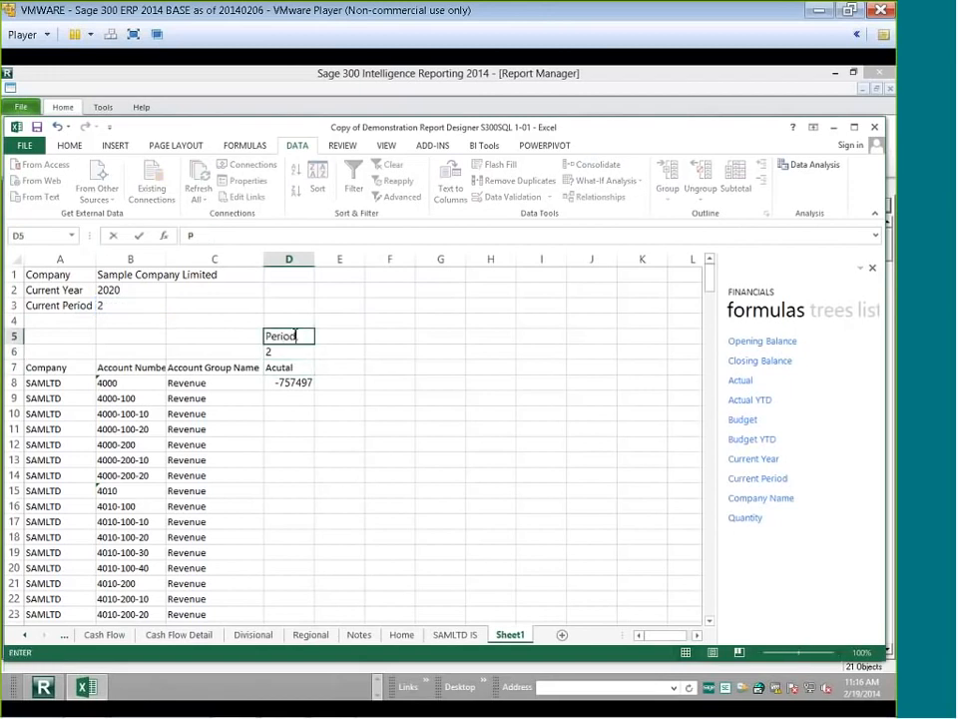
{"action": "key", "text": "Return"}
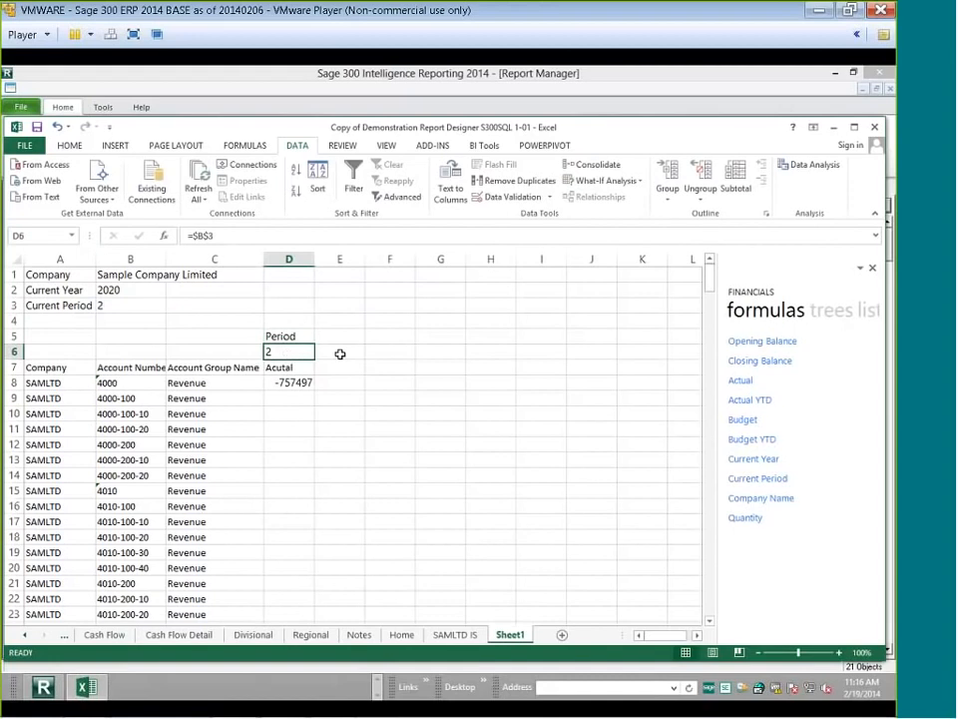
Try to calculate the next period in E6 from the current period cell with the formula =B$3+1
{"action": "left_click", "coordinate": [339, 353]}
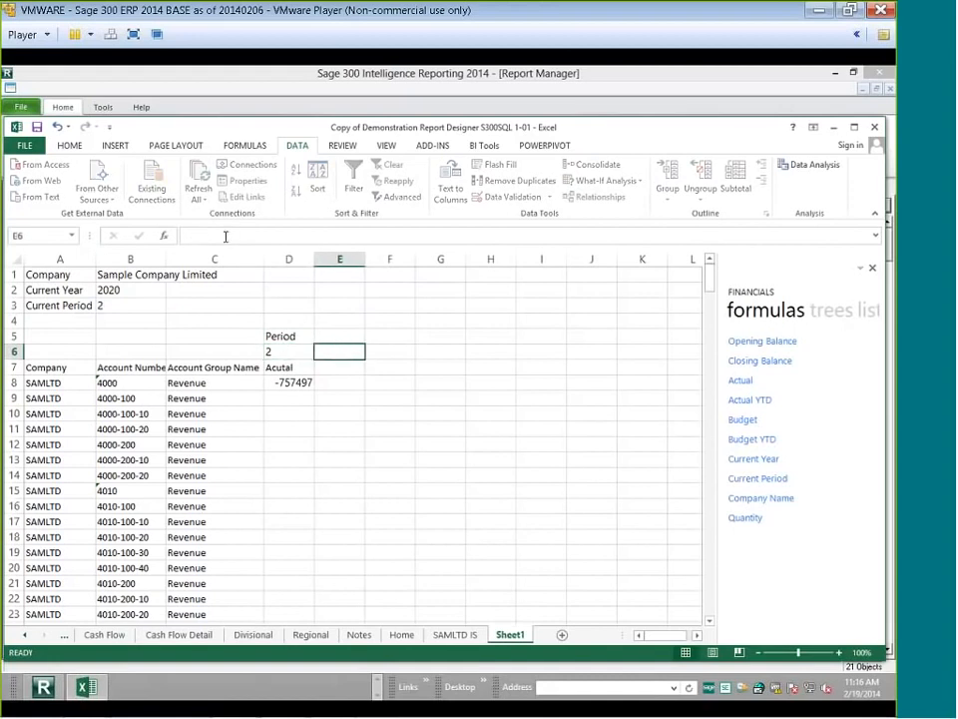
{"action": "left_click", "coordinate": [226, 236]}
{"action": "type", "text": "="}
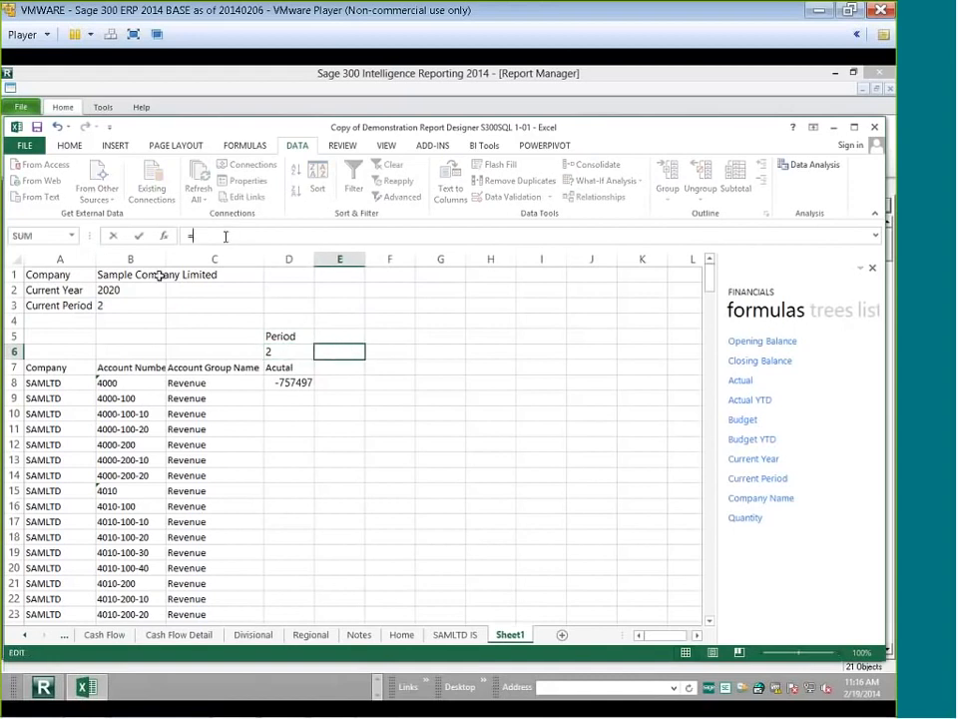
{"action": "left_click", "coordinate": [130, 305]}
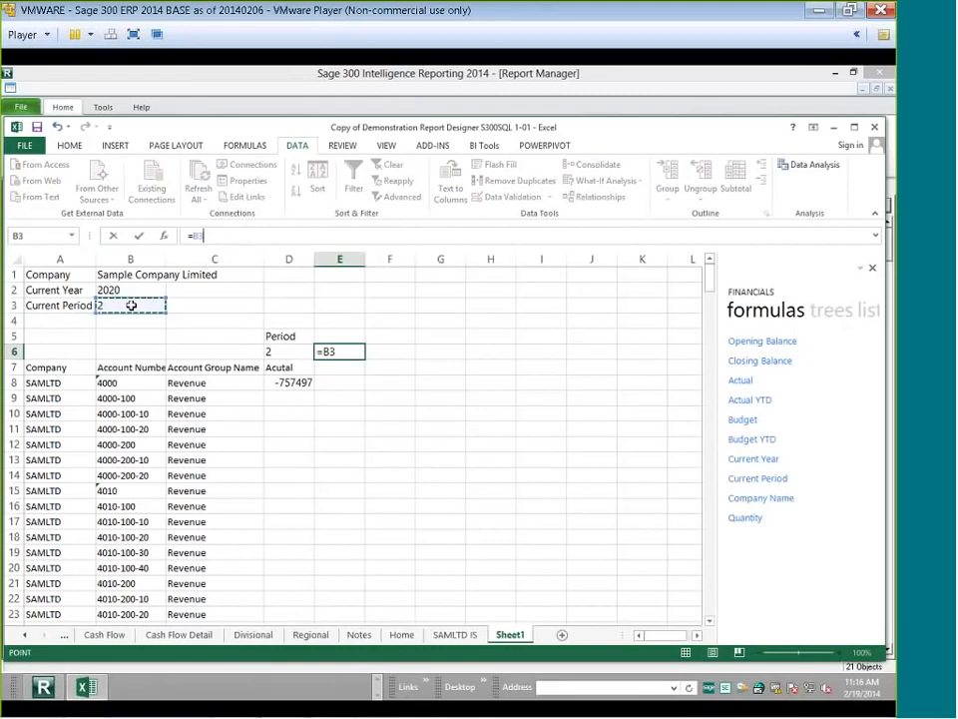
{"action": "key", "text": "F4"}
{"action": "key", "text": "F4"}
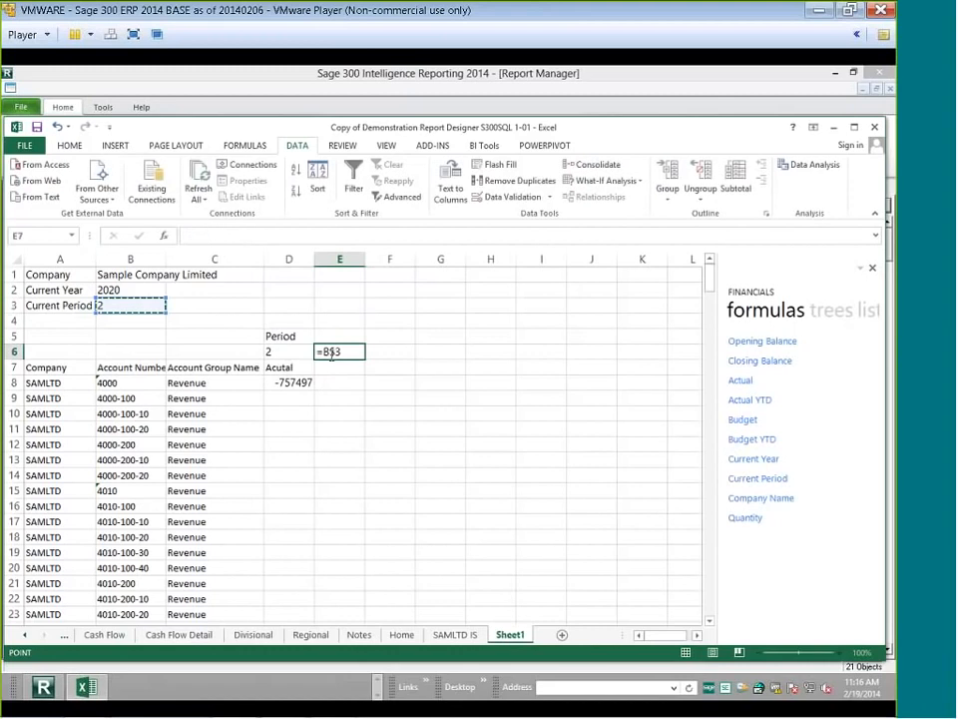
{"action": "key", "text": "Return"}
{"action": "left_click", "coordinate": [323, 351]}
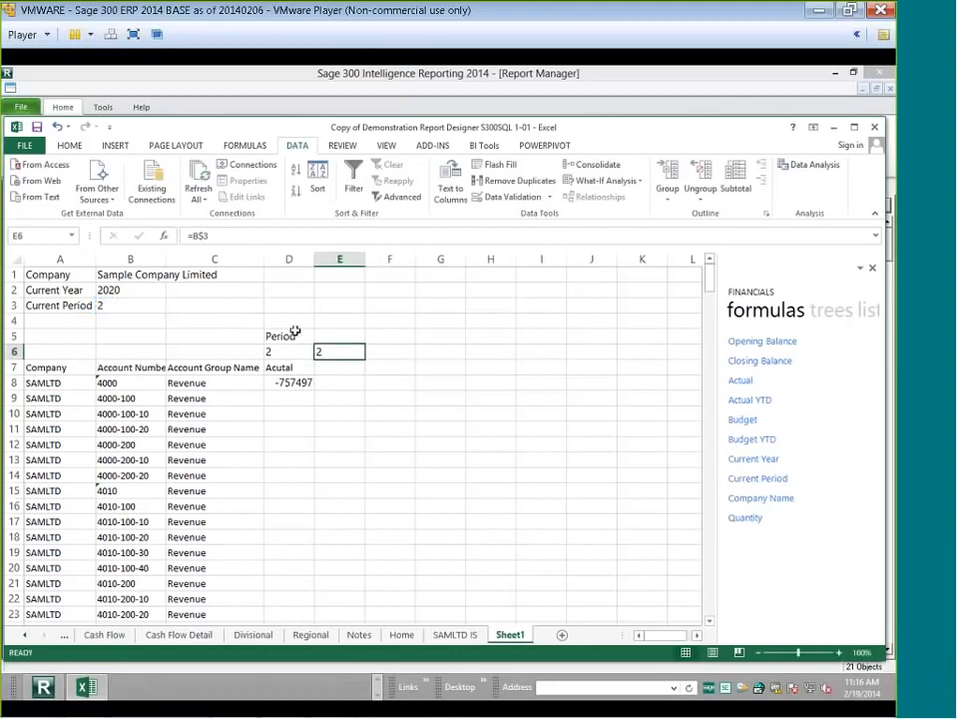
{"action": "left_click", "coordinate": [214, 235]}
{"action": "type", "text": "+"}
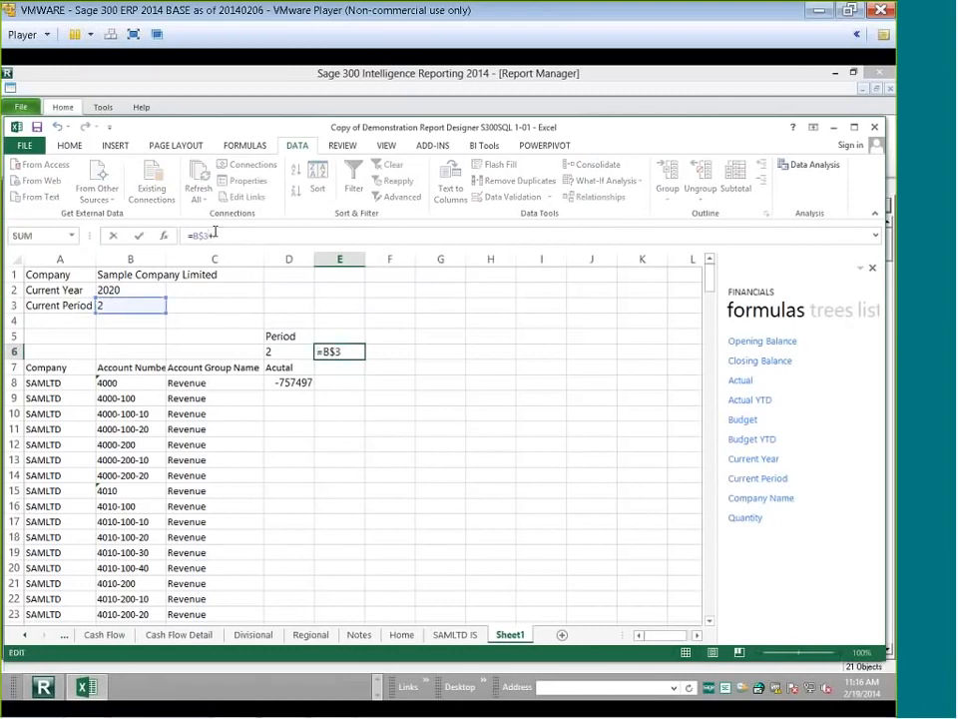
{"action": "type", "text": "1"}
{"action": "key", "text": "Return"}
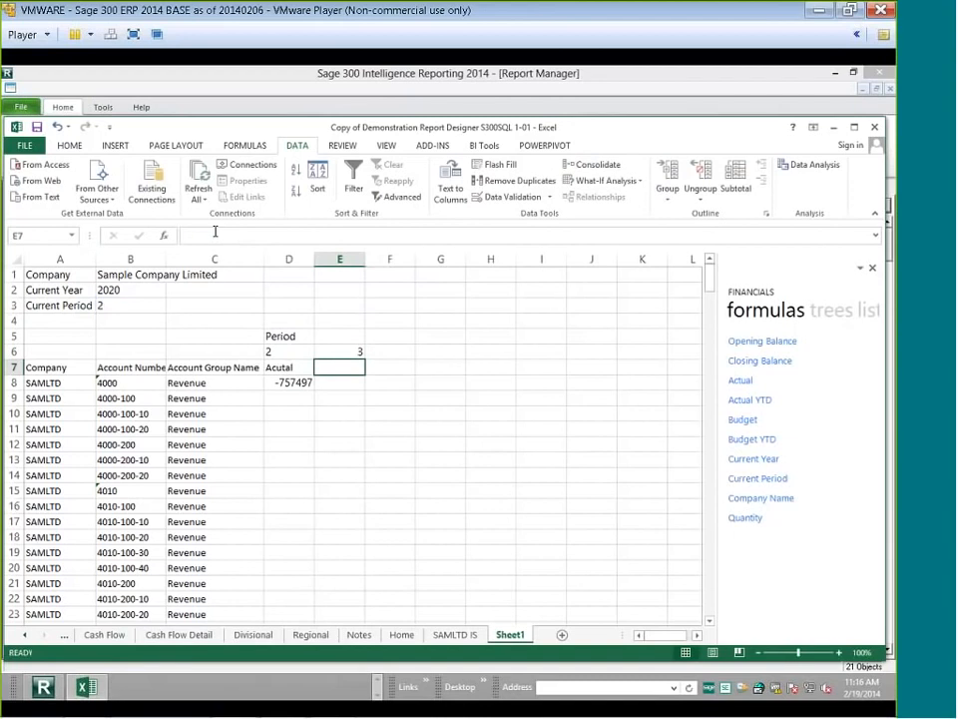
Copy the Period and Acutal headings into column E and fill rows 5 to 7 across to column I
{"action": "left_click", "coordinate": [322, 352]}
{"action": "left_click", "coordinate": [307, 337]}
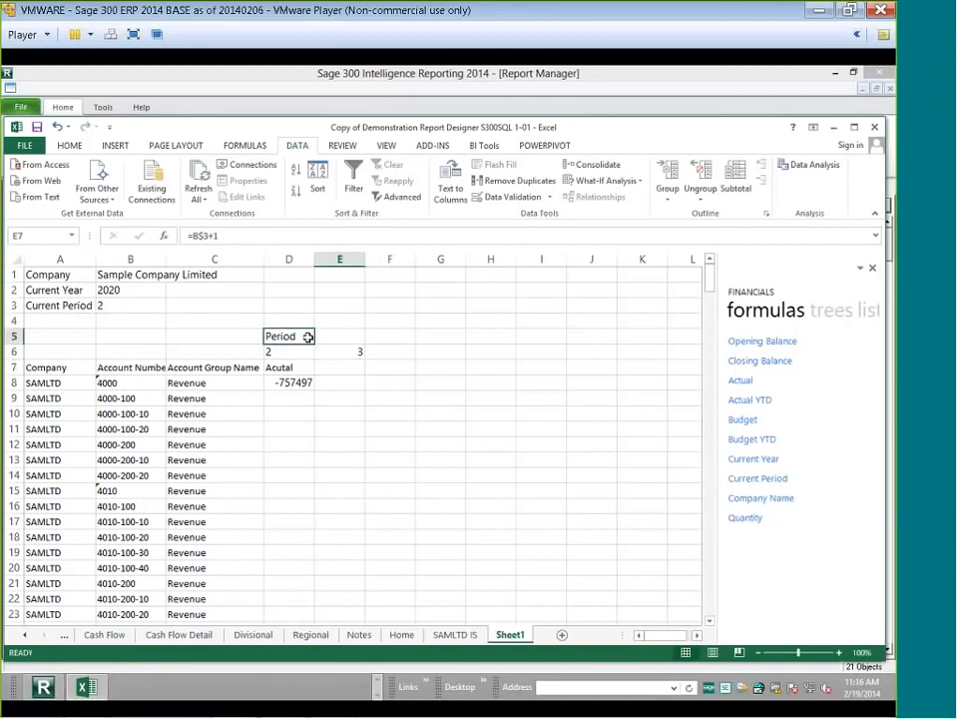
{"action": "left_click_drag", "start_coordinate": [312, 343], "coordinate": [357, 343]}
{"action": "left_click", "coordinate": [288, 370]}
{"action": "left_click_drag", "start_coordinate": [314, 375], "coordinate": [549, 380]}
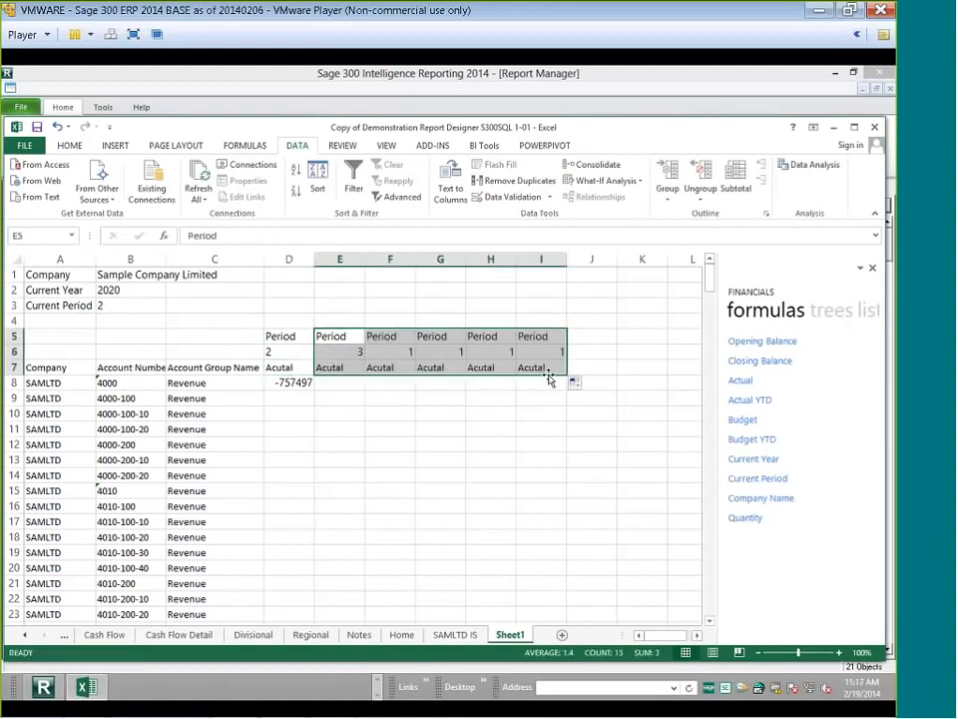
Clear the period numbers in F6:I6 and change the formula in E6 to =D$6+1
{"action": "left_click", "coordinate": [356, 352]}
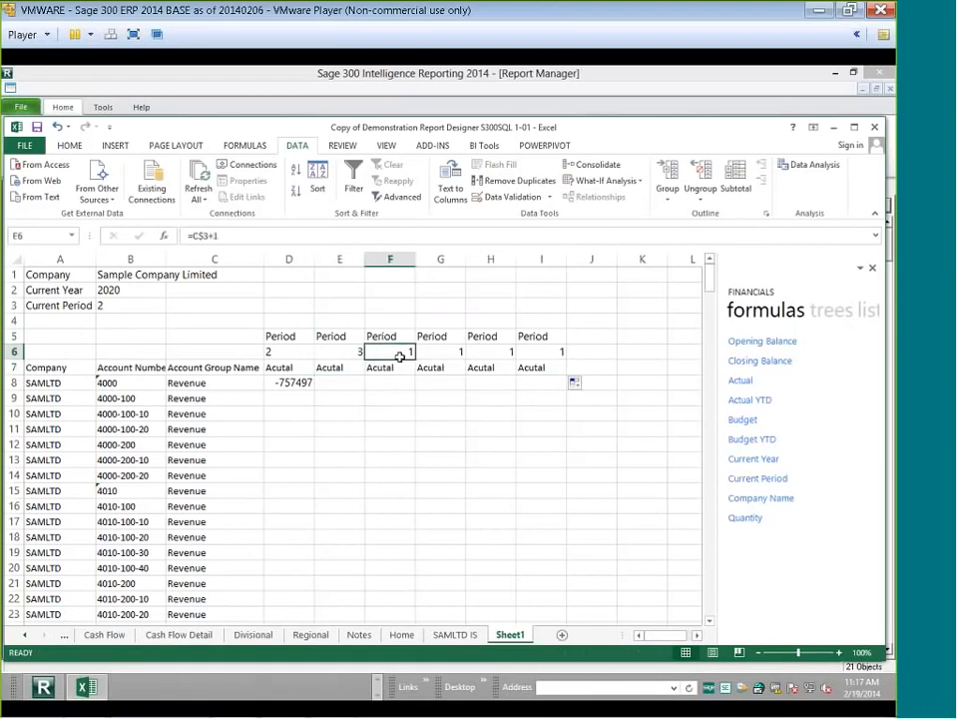
{"action": "left_click_drag", "start_coordinate": [400, 353], "coordinate": [523, 353]}
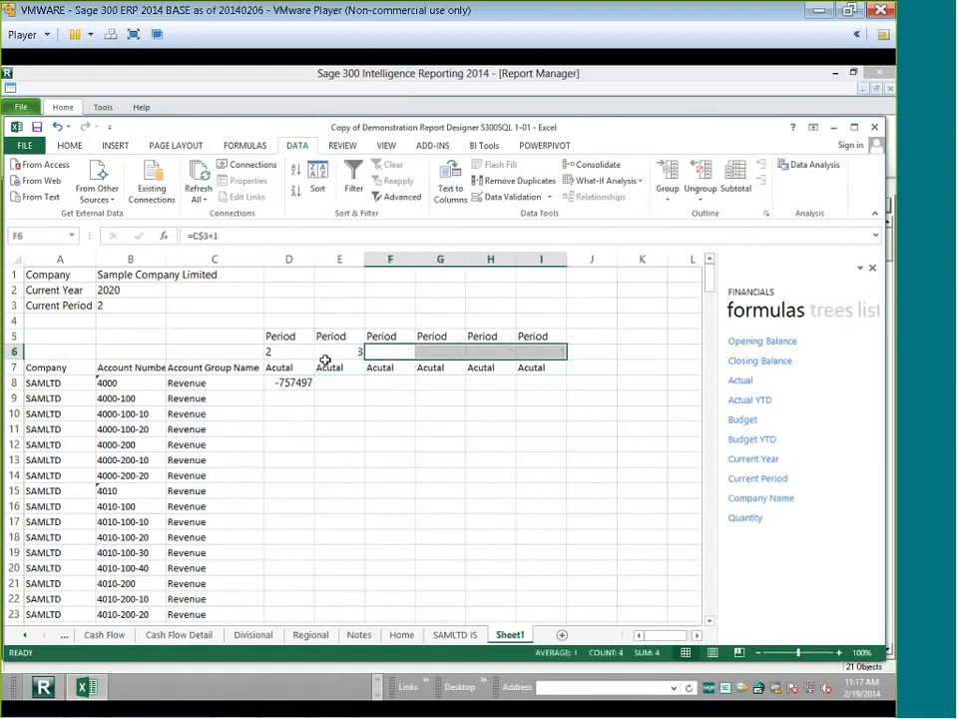
{"action": "left_click", "coordinate": [329, 351]}
{"action": "double_click", "coordinate": [329, 351]}
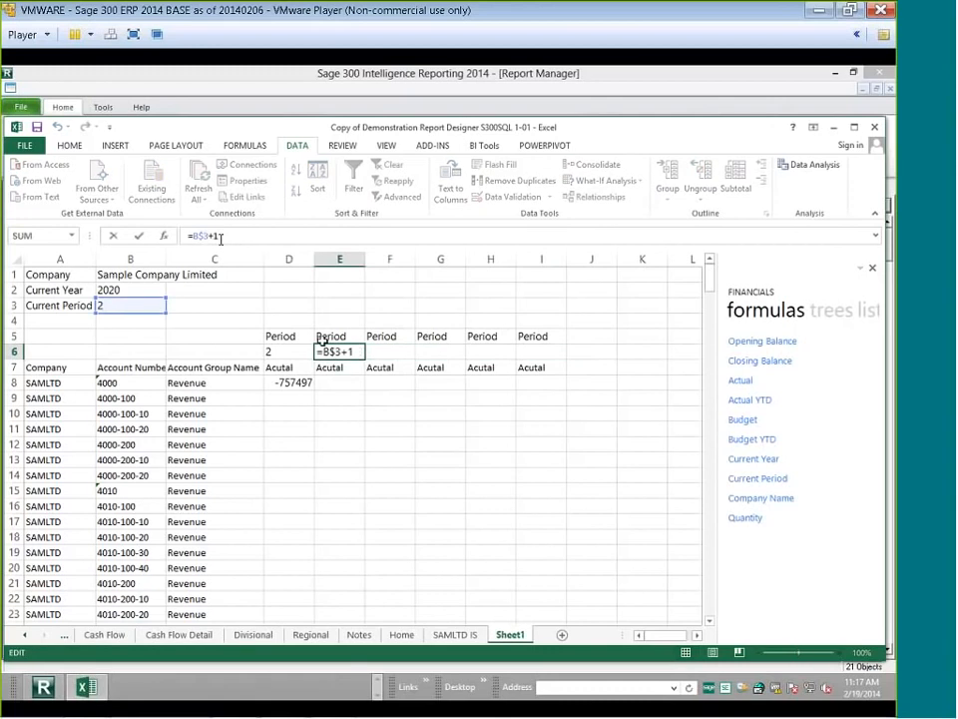
{"action": "double_click", "coordinate": [203, 235]}
{"action": "key", "text": "Delete"}
{"action": "key", "text": "Delete"}
{"action": "key", "text": "Delete"}
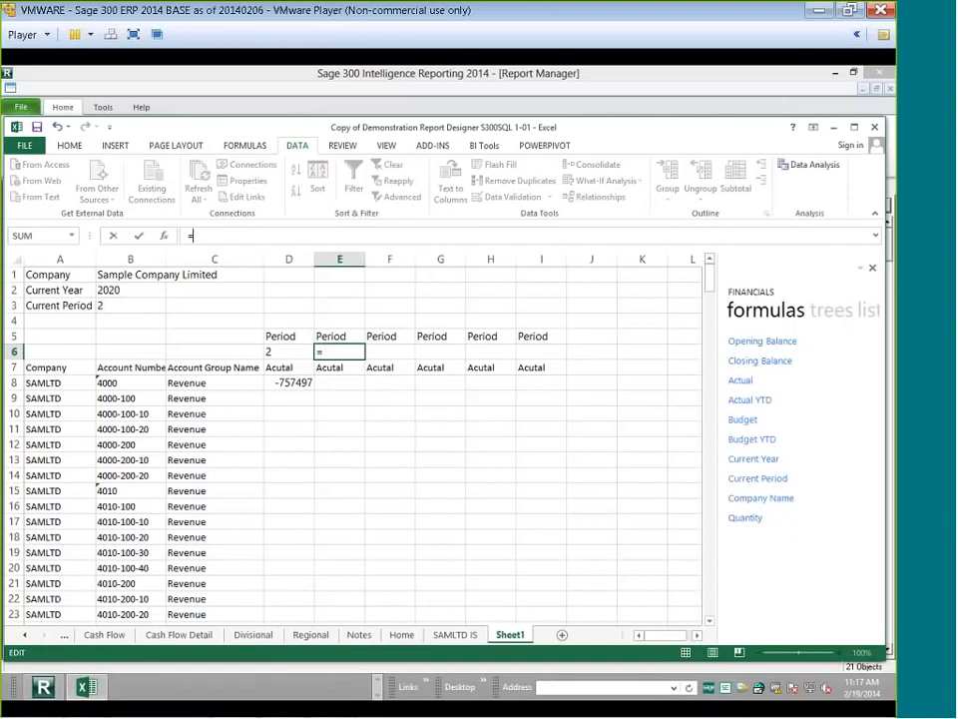
{"action": "left_click", "coordinate": [288, 351]}
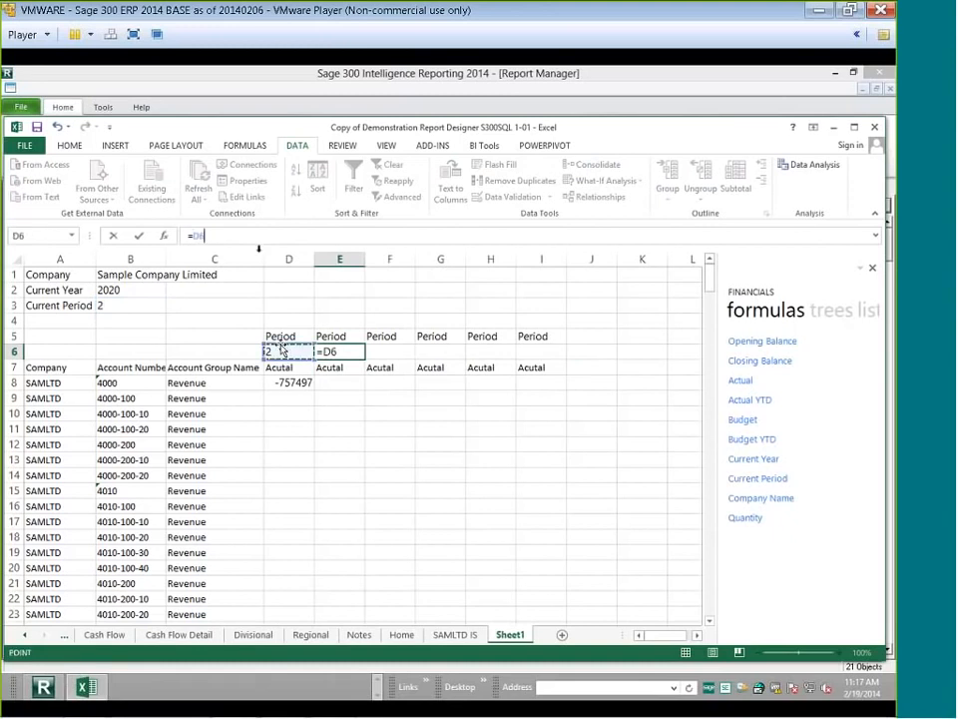
{"action": "key", "text": "F4"}
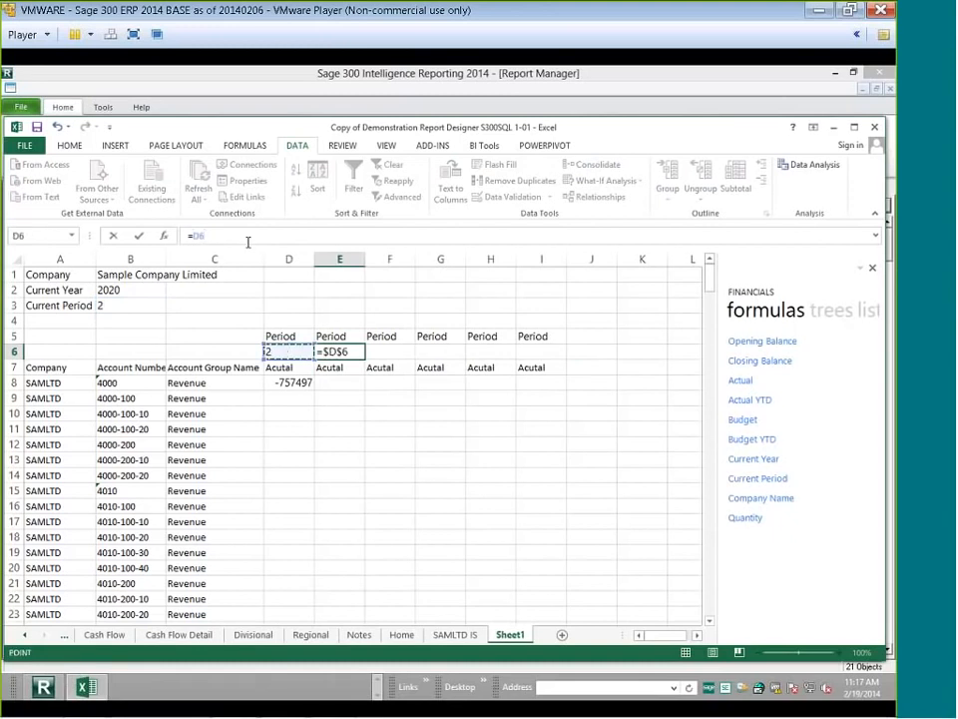
{"action": "key", "text": "F4"}
{"action": "type", "text": "+1"}
{"action": "key", "text": "Return"}
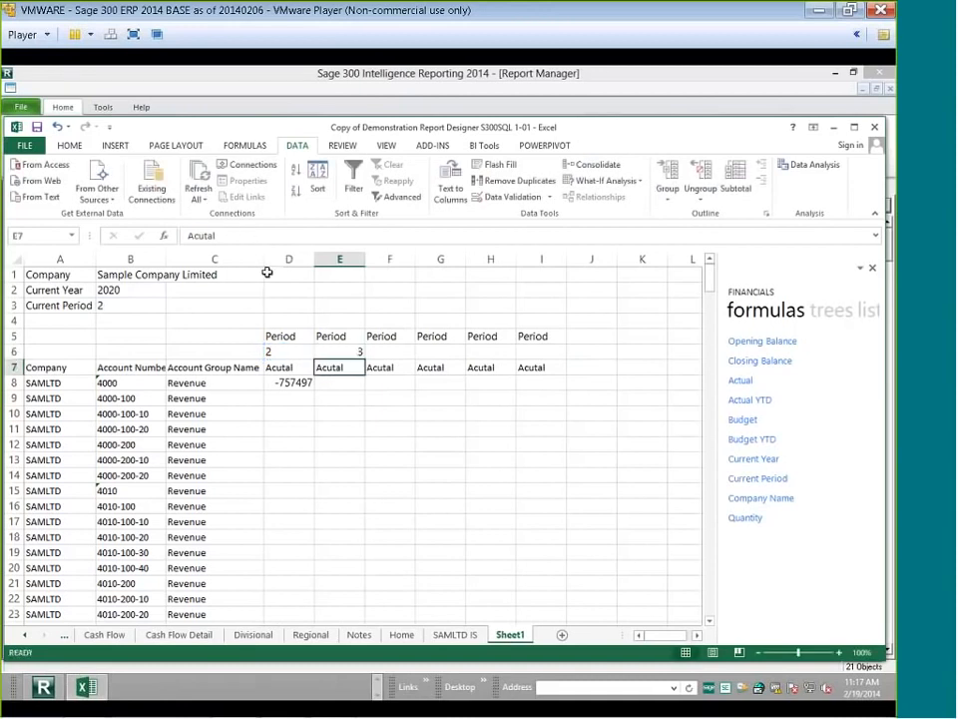
Fill the period formula from E6 across to I6 and select the Actual formula in D8
{"action": "left_click", "coordinate": [343, 349]}
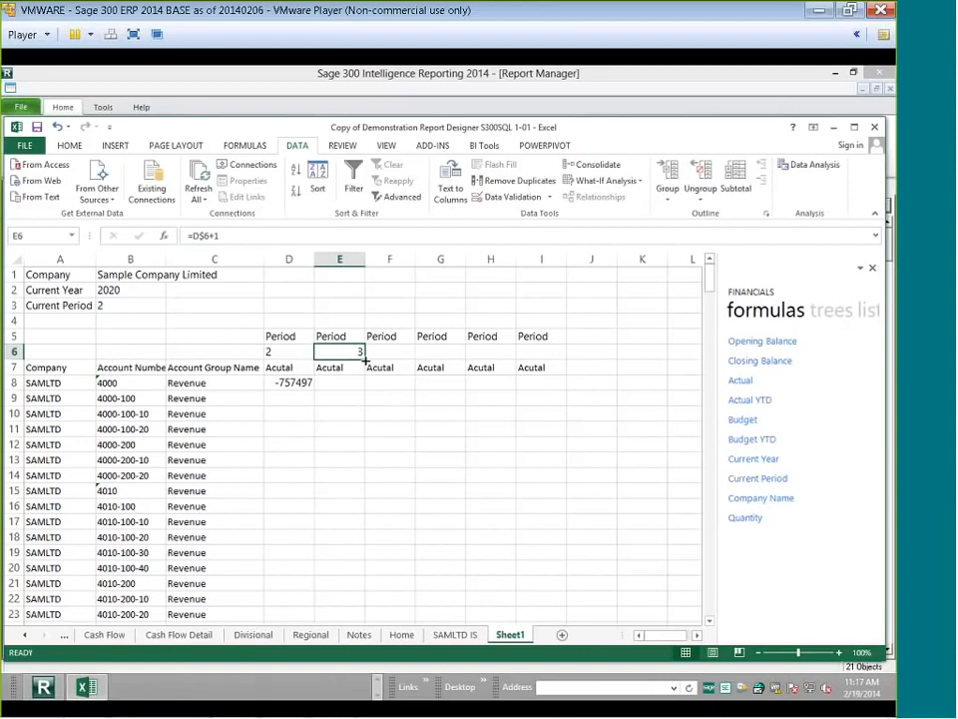
{"action": "left_click_drag", "start_coordinate": [364, 358], "coordinate": [545, 359]}
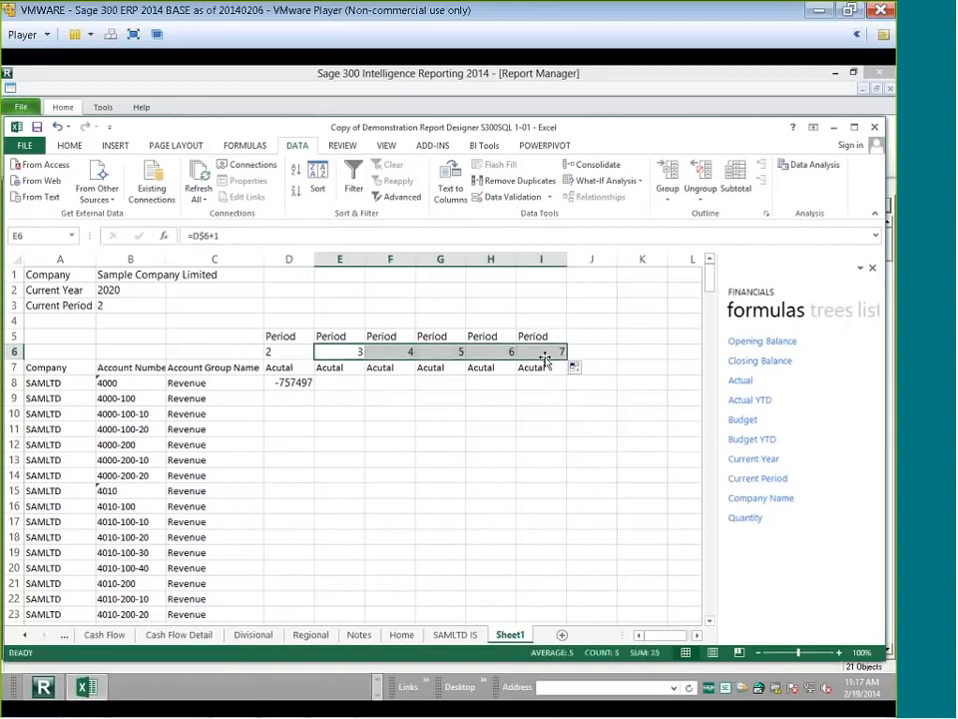
{"action": "left_click", "coordinate": [301, 386]}
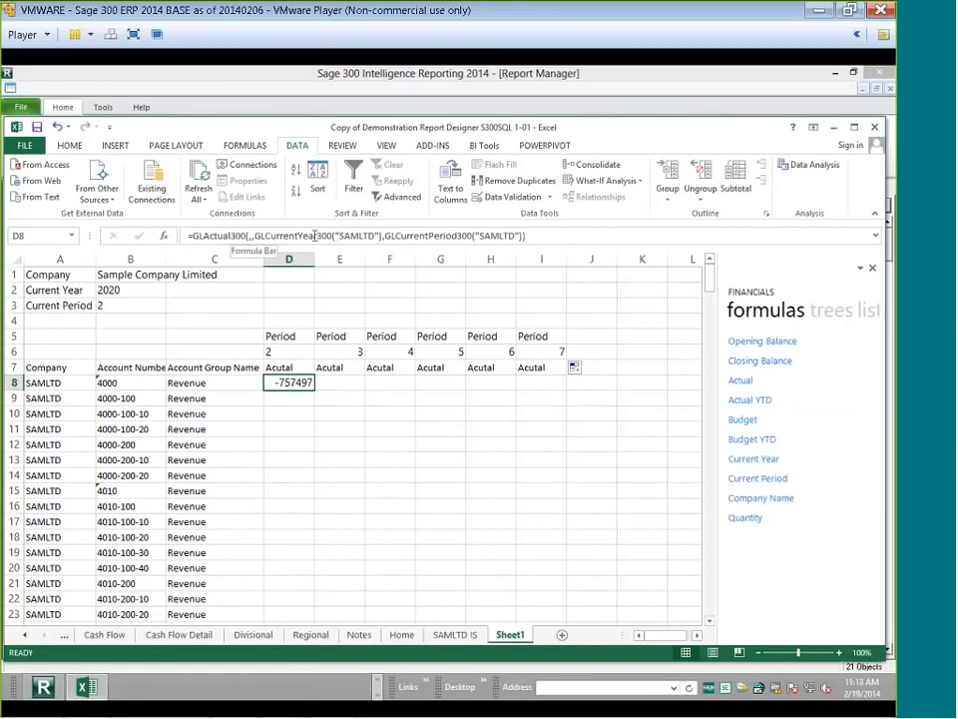
Edit the Actual formula's arguments in D8 and set its Account to the column-locked reference $B8
{"action": "left_click", "coordinate": [165, 237]}
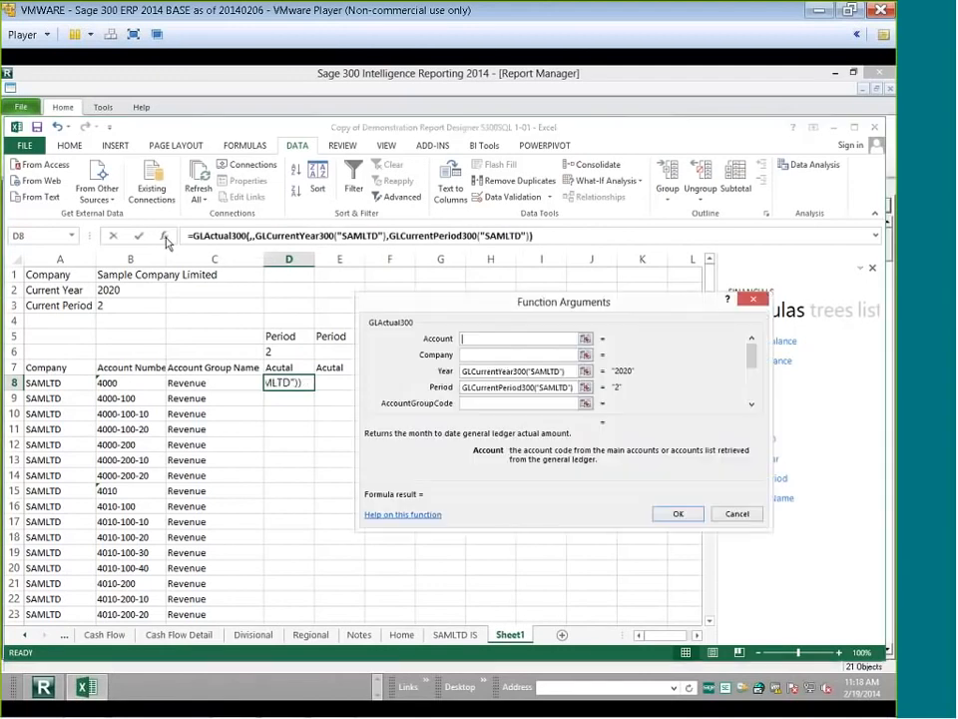
{"action": "left_click", "coordinate": [131, 384]}
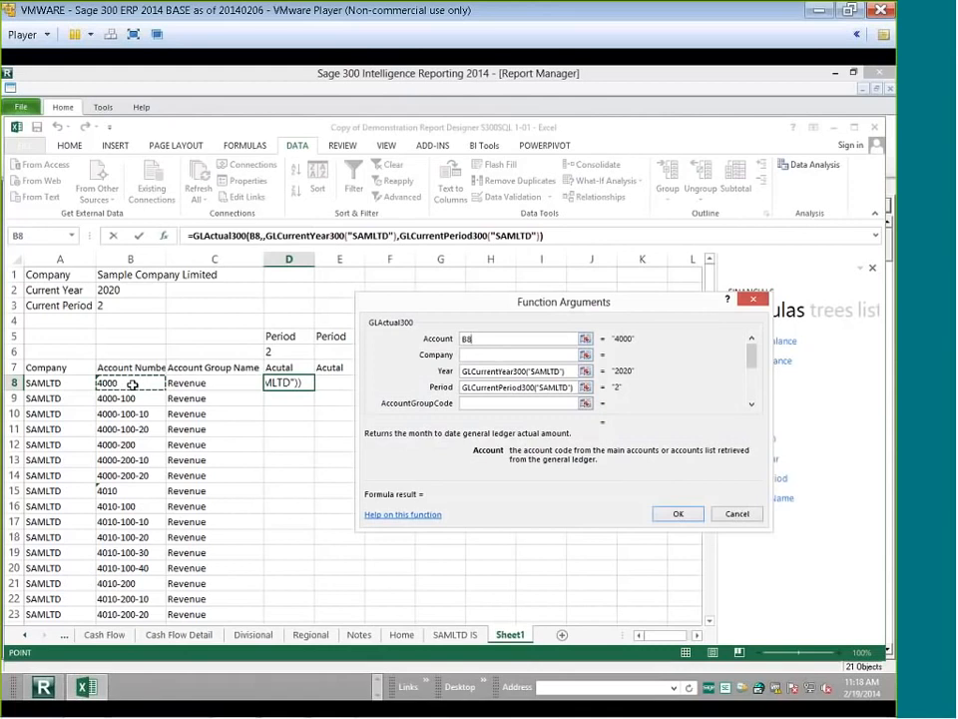
{"action": "key", "text": "F4"}
{"action": "key", "text": "F4"}
{"action": "key", "text": "F4"}
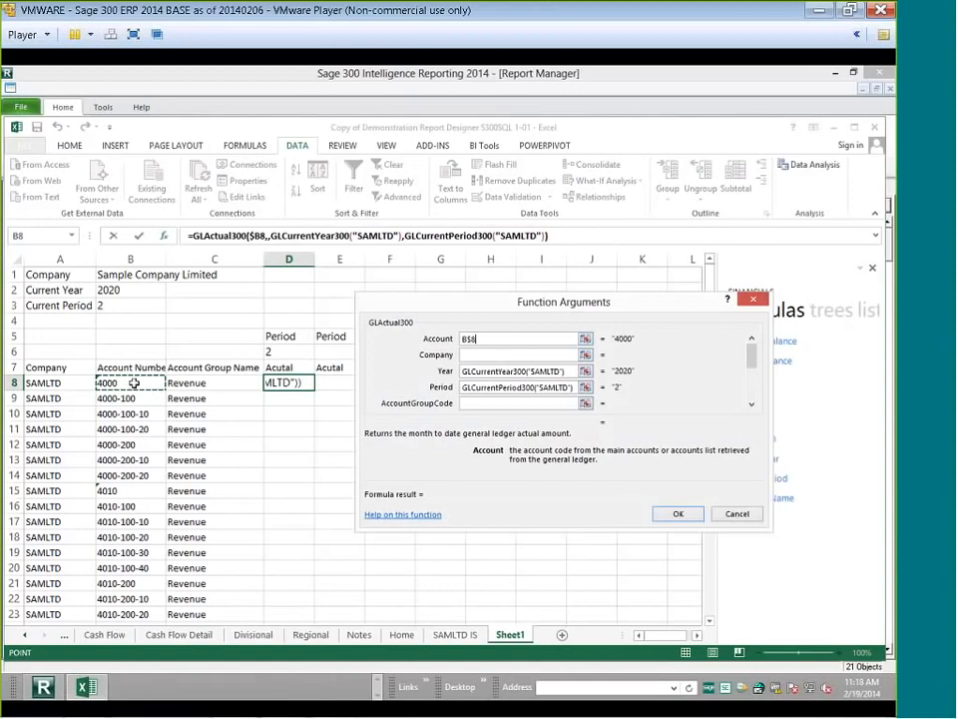
{"action": "key", "text": "F4"}
Replace the Year argument of the D8 Actual formula with the absolute reference $B$2
{"action": "left_click", "coordinate": [466, 371]}
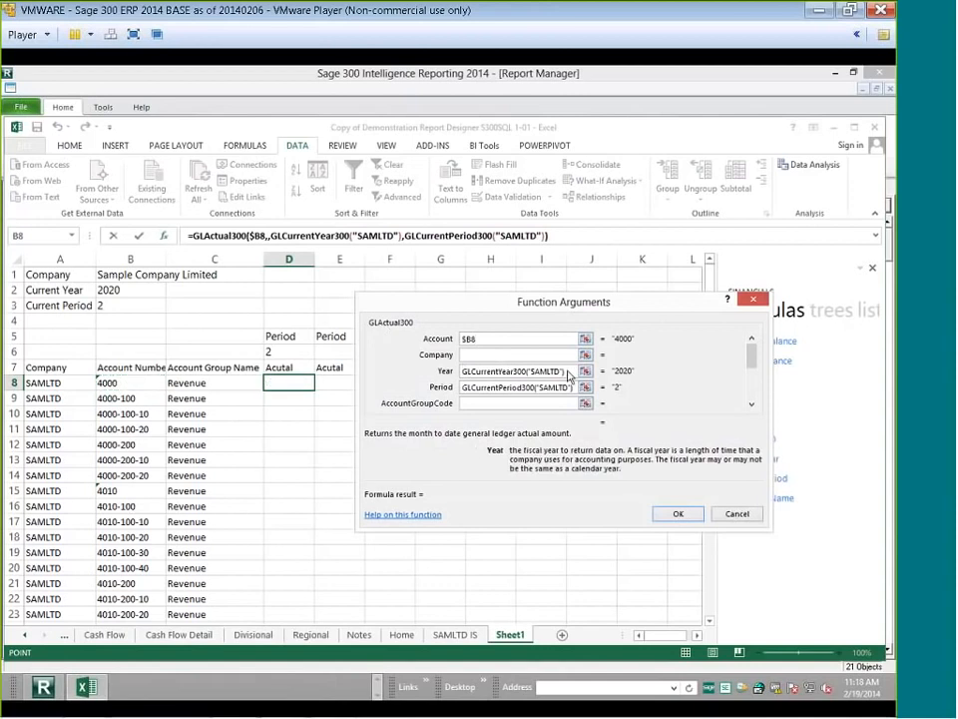
{"action": "left_click_drag", "start_coordinate": [532, 375], "coordinate": [463, 372]}
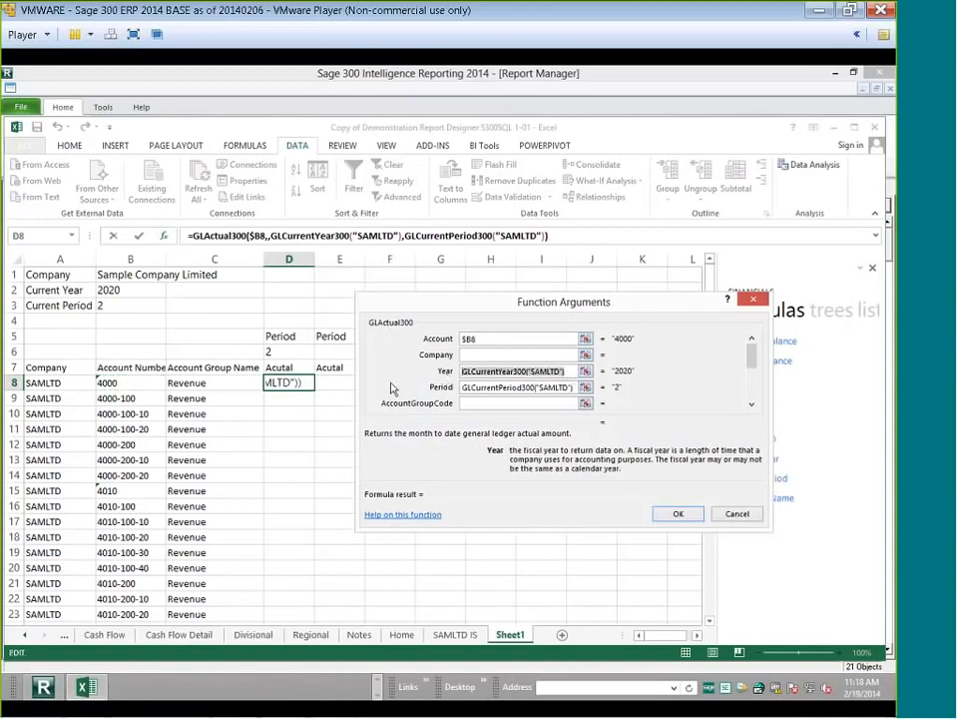
{"action": "left_click", "coordinate": [152, 290]}
{"action": "key", "text": "F4"}
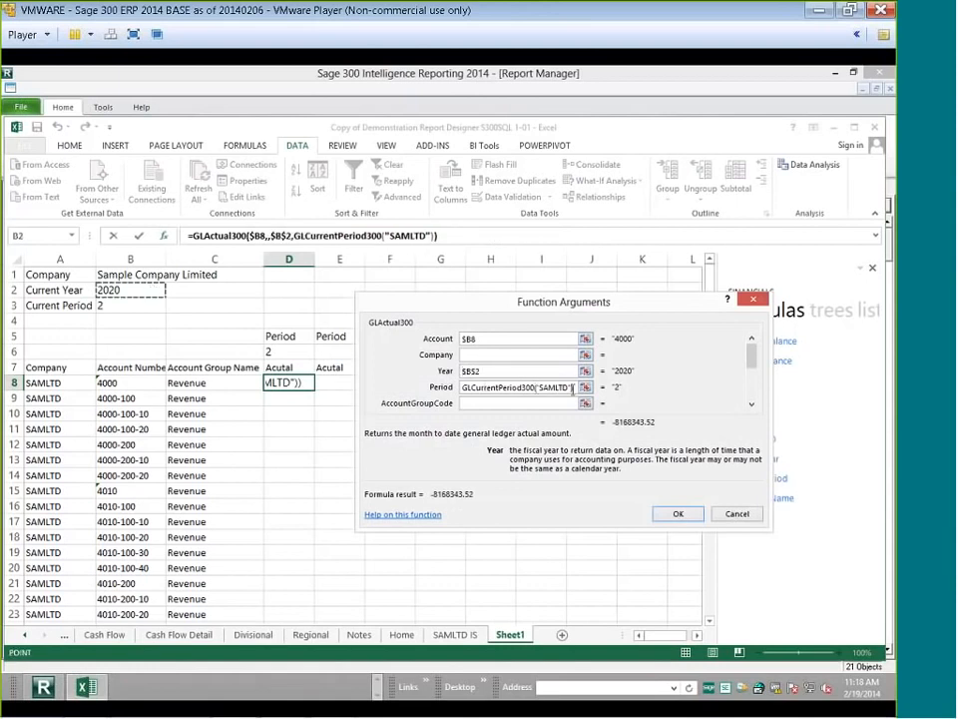
Replace the Period argument with the row-locked reference D$6 and apply the edited Actual formula to D8
{"action": "left_click_drag", "start_coordinate": [573, 387], "coordinate": [461, 390]}
{"action": "left_click", "coordinate": [570, 387]}
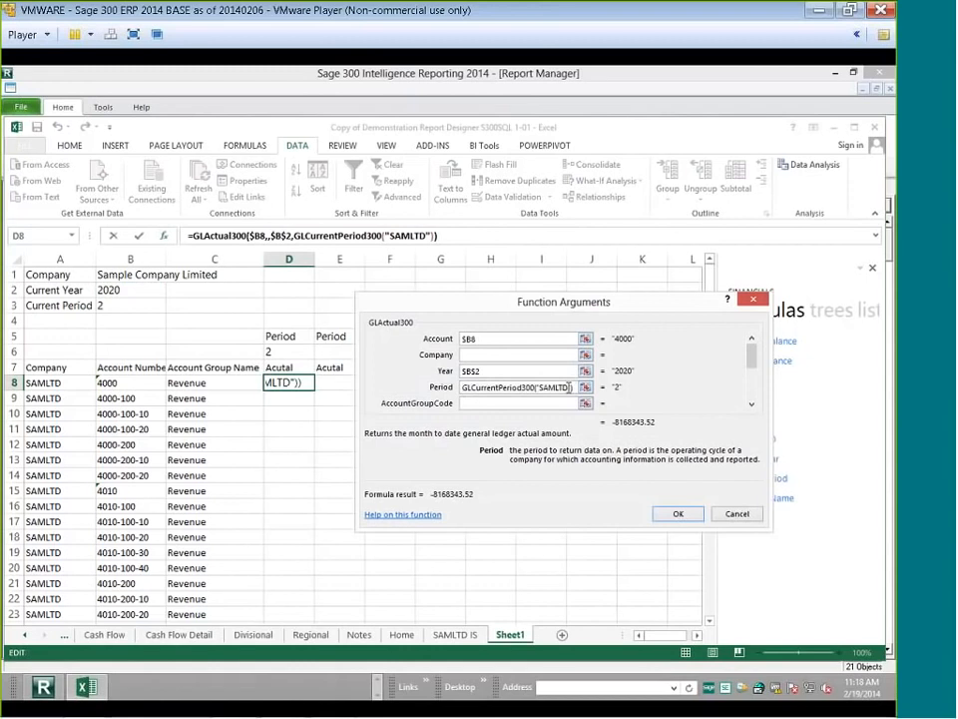
{"action": "left_click_drag", "start_coordinate": [570, 387], "coordinate": [411, 381]}
{"action": "left_click", "coordinate": [139, 311]}
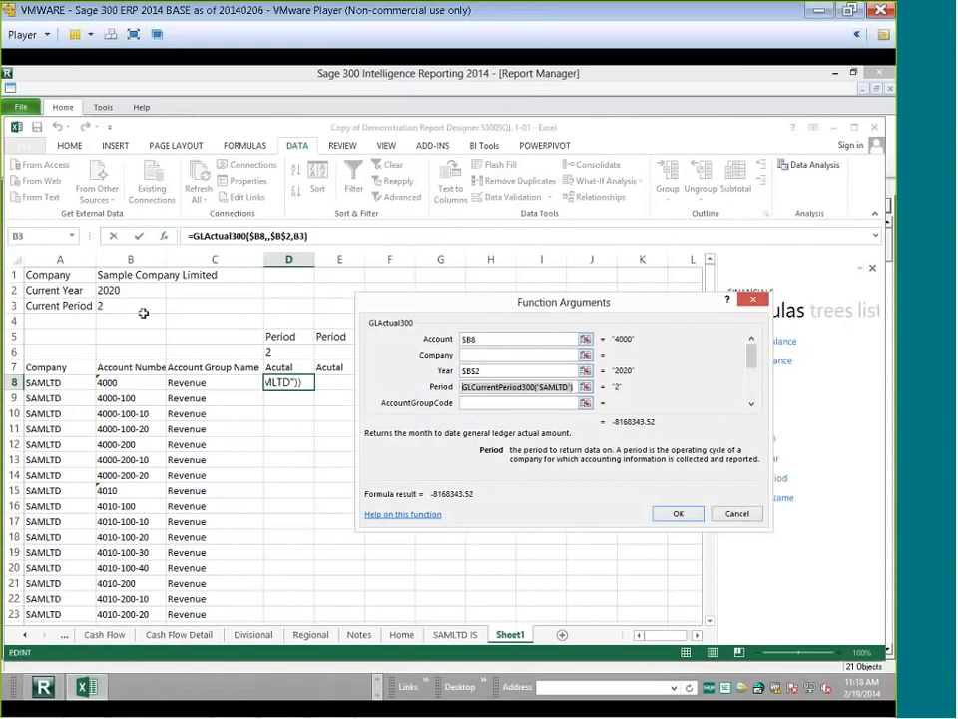
{"action": "key", "text": "F4"}
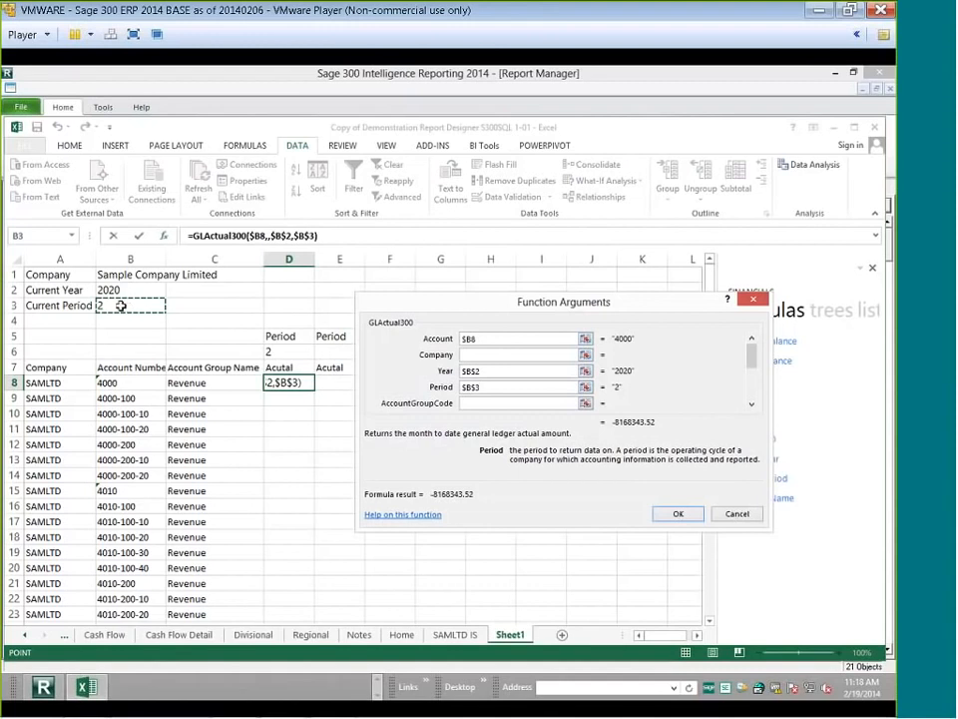
{"action": "left_click", "coordinate": [293, 352]}
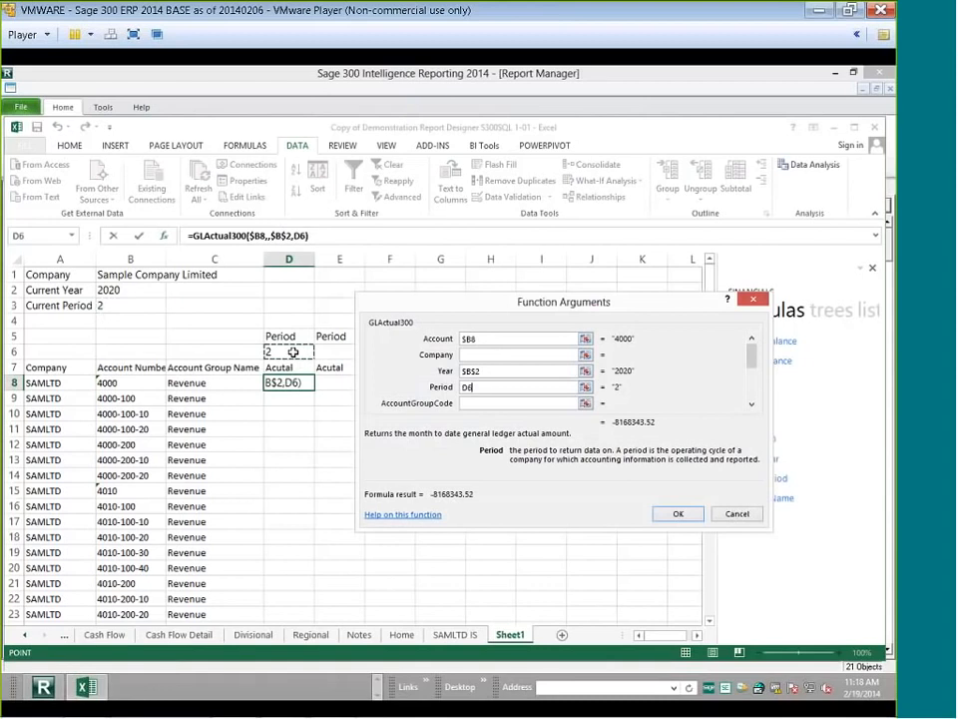
{"action": "key", "text": "F4"}
{"action": "key", "text": "F4"}
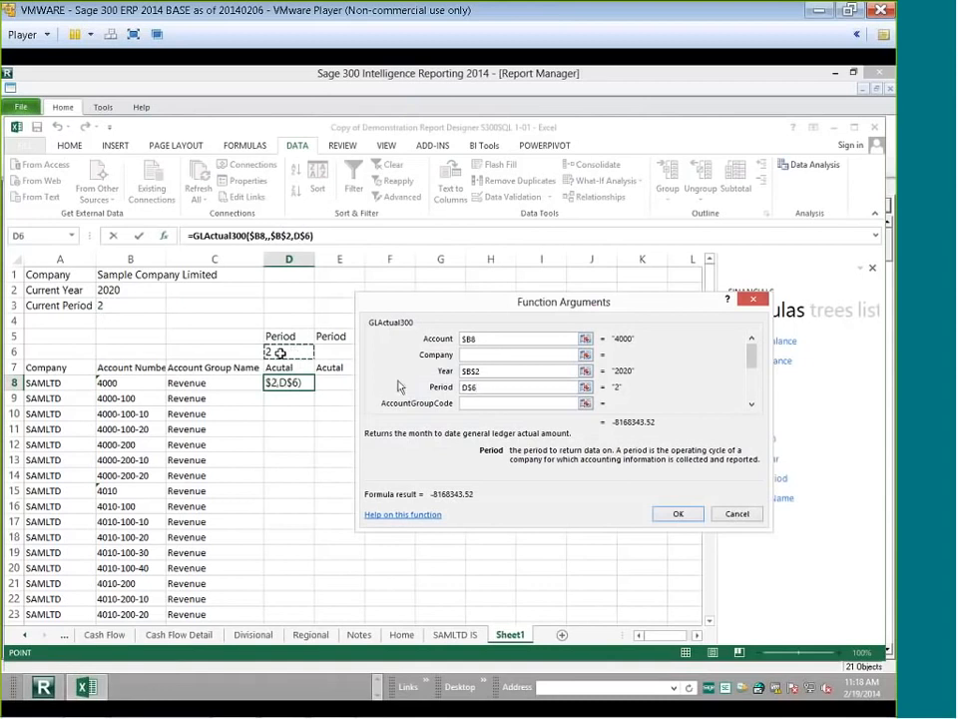
{"action": "left_click", "coordinate": [684, 517]}
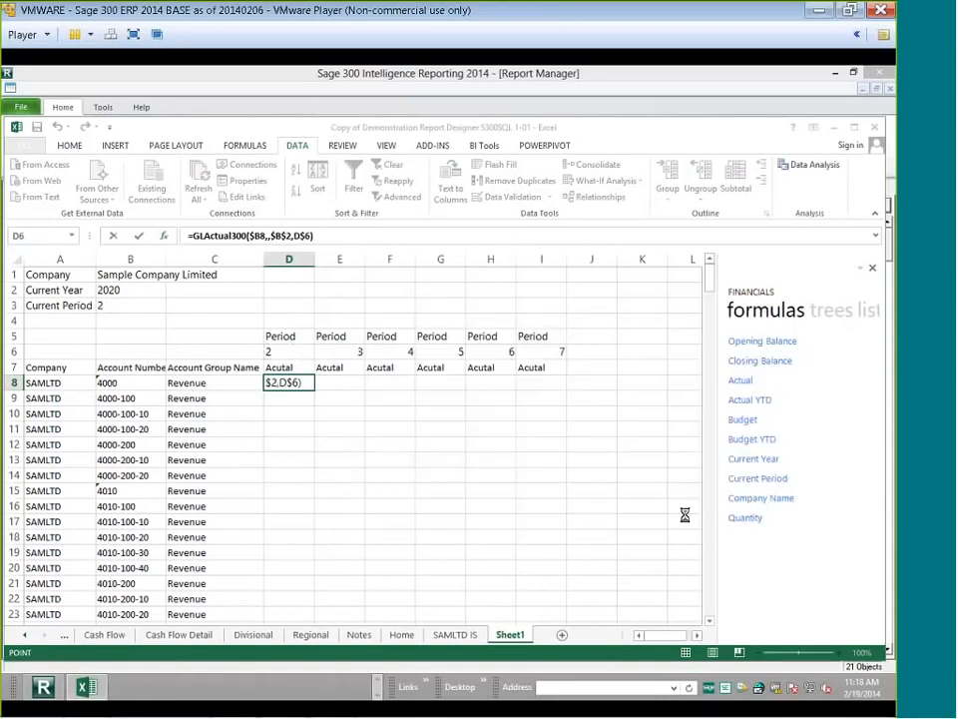
Widen column D to fit the amount and fill the Actual formula from D8 down the whole account list
{"action": "left_click", "coordinate": [316, 271]}
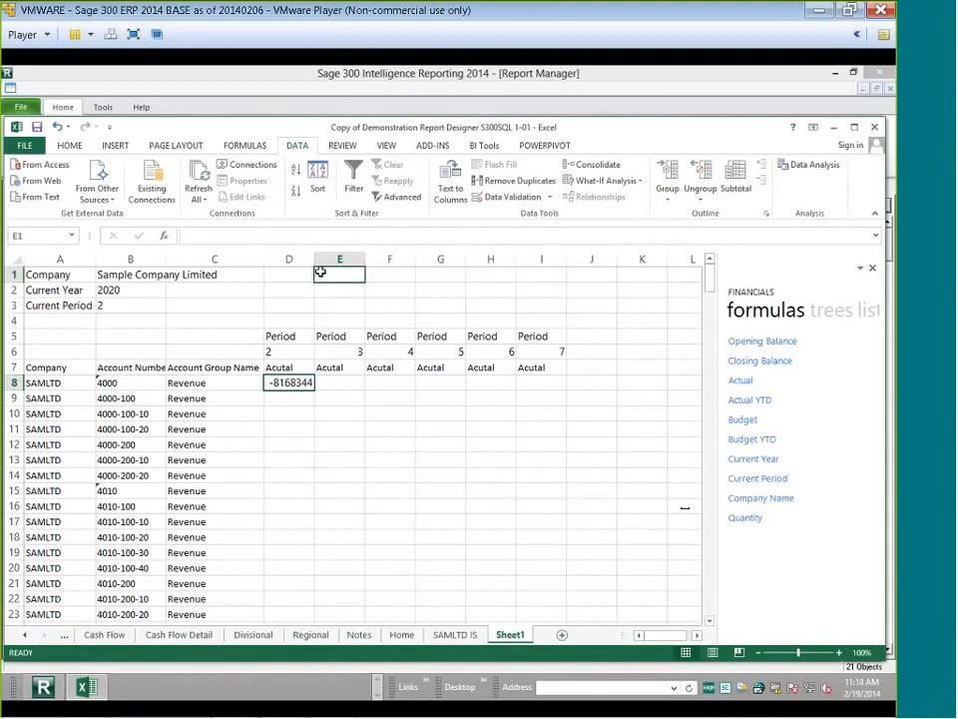
{"action": "left_click", "coordinate": [304, 258]}
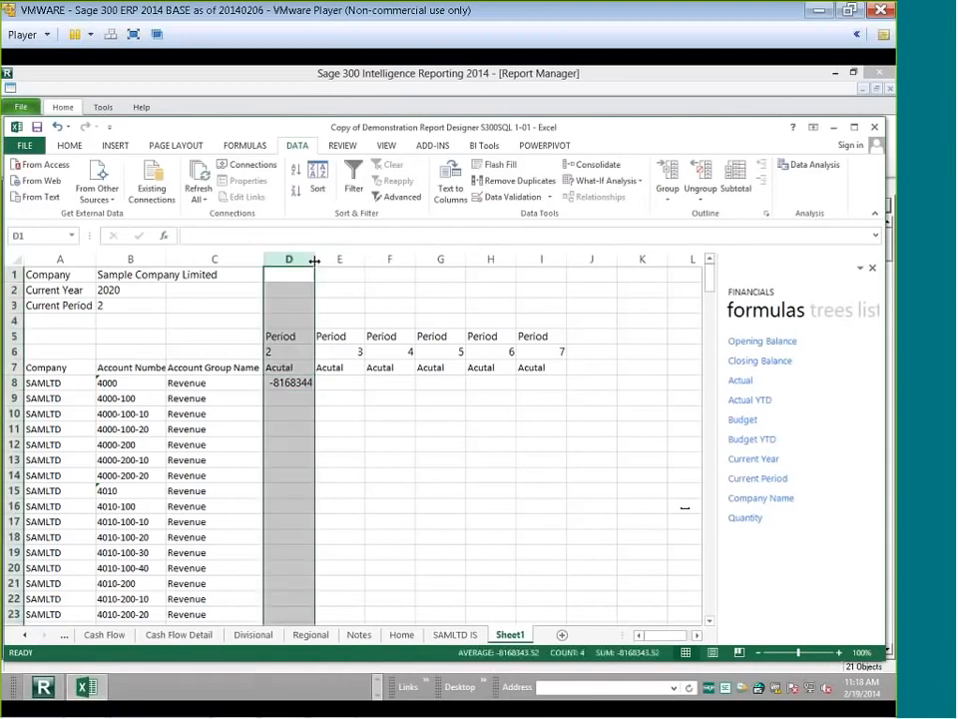
{"action": "left_click_drag", "start_coordinate": [315, 258], "coordinate": [335, 258]}
{"action": "left_click", "coordinate": [297, 385]}
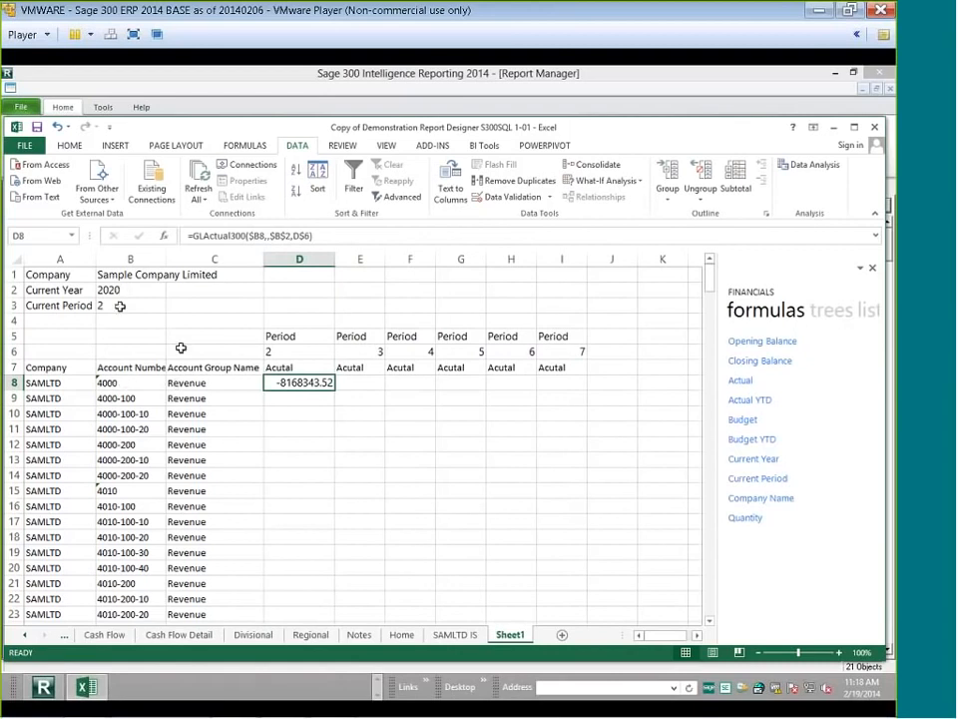
{"action": "double_click", "coordinate": [334, 389]}
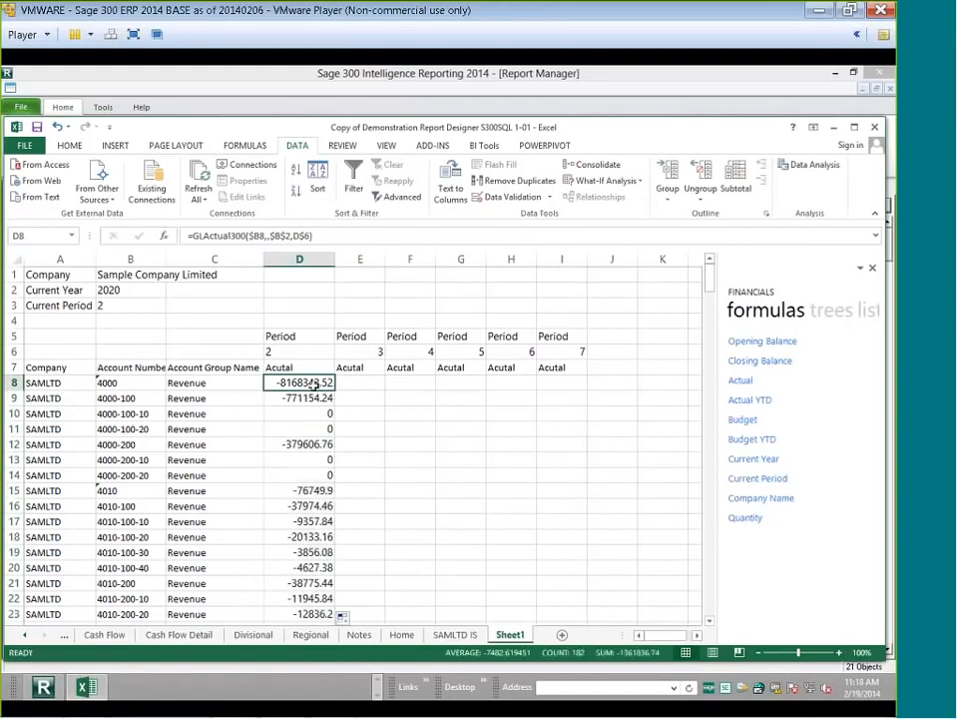
{"action": "scroll", "coordinate": [313, 388], "scroll_direction": "down", "scroll_amount": 1}
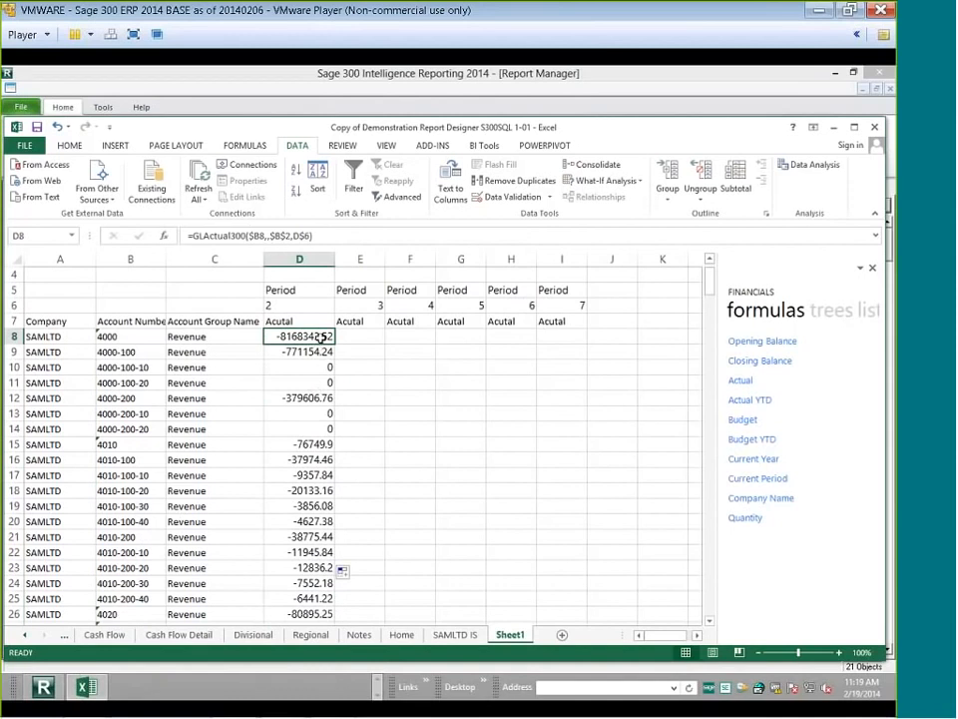
{"action": "scroll", "coordinate": [316, 349], "scroll_direction": "up", "scroll_amount": 1}
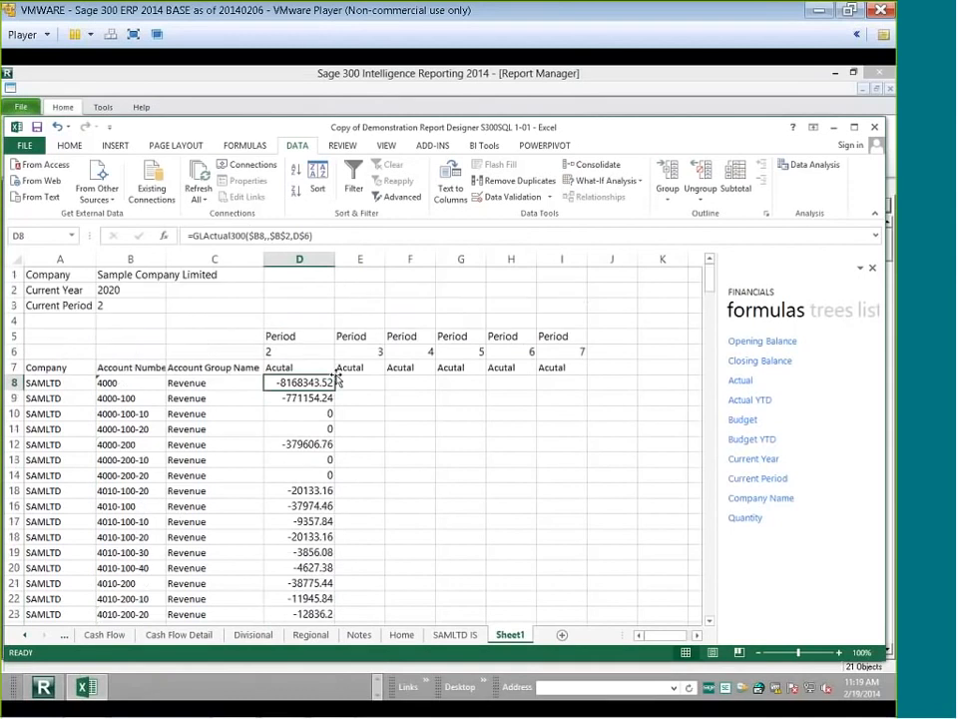
Negate the Actual formula in D8 and fill it down the Revenue and Other Revenue accounts to D42
{"action": "double_click", "coordinate": [281, 382]}
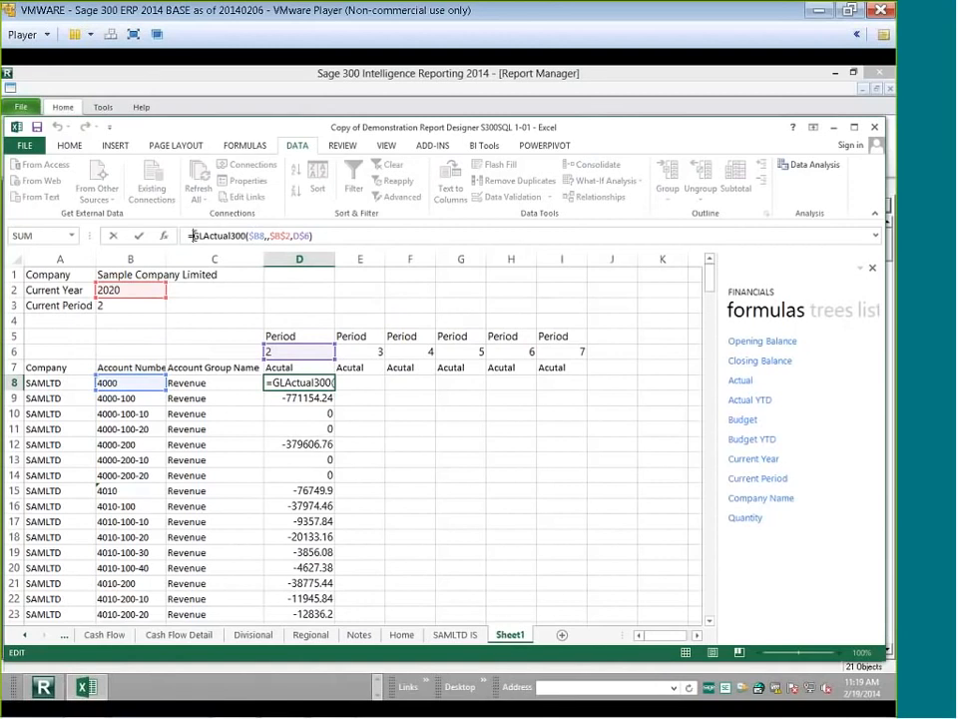
{"action": "type", "text": "-"}
{"action": "key", "text": "Return"}
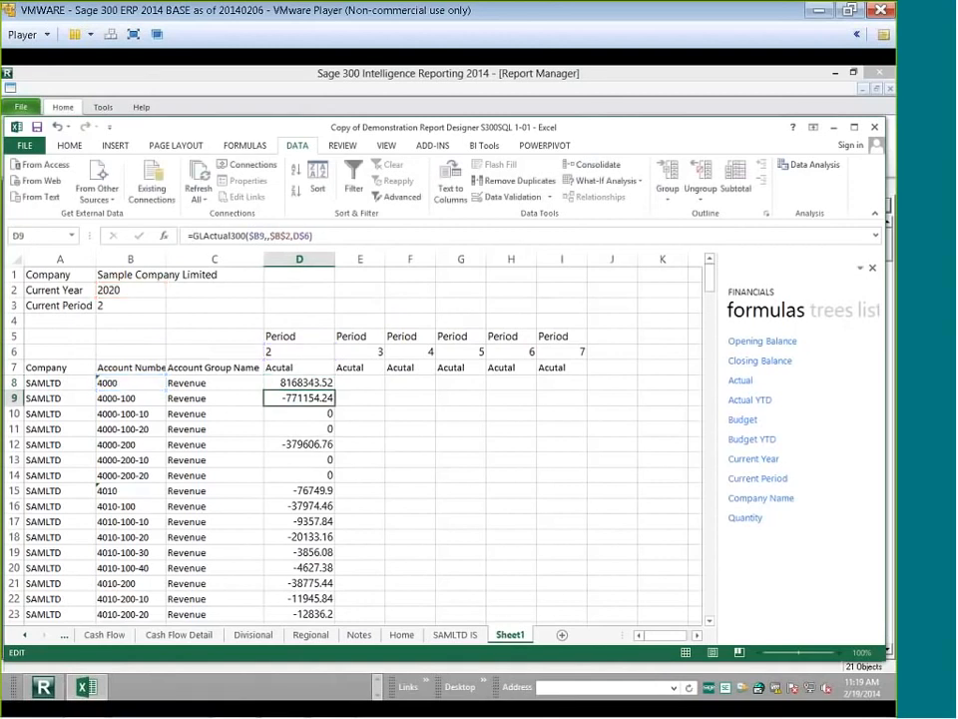
{"action": "left_click_drag", "start_coordinate": [335, 391], "coordinate": [305, 505]}
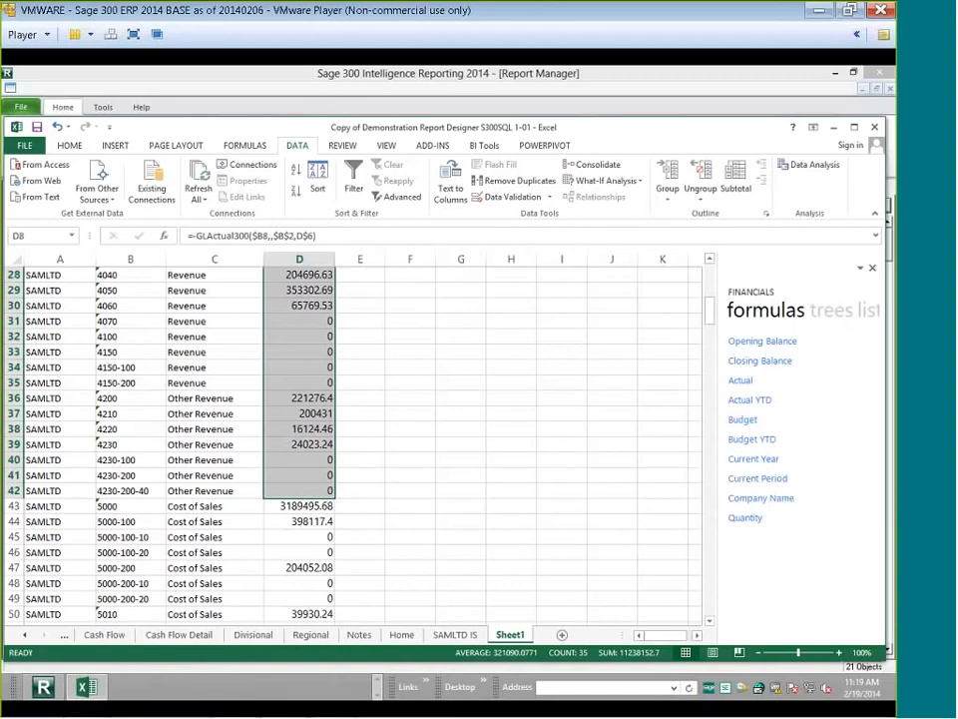
{"action": "scroll", "coordinate": [303, 460], "scroll_direction": "up", "scroll_amount": 6}
{"action": "scroll", "coordinate": [302, 460], "scroll_direction": "up", "scroll_amount": 3}
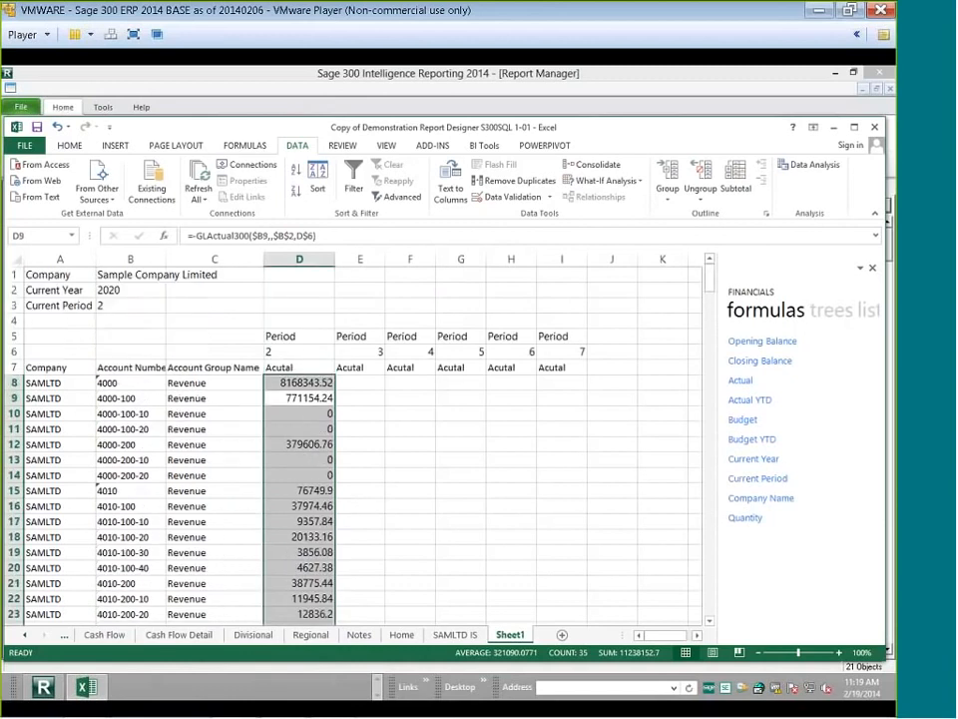
Fill the Actual formulas in D8:D189 across to column I for the remaining periods
{"action": "left_click", "coordinate": [315, 384]}
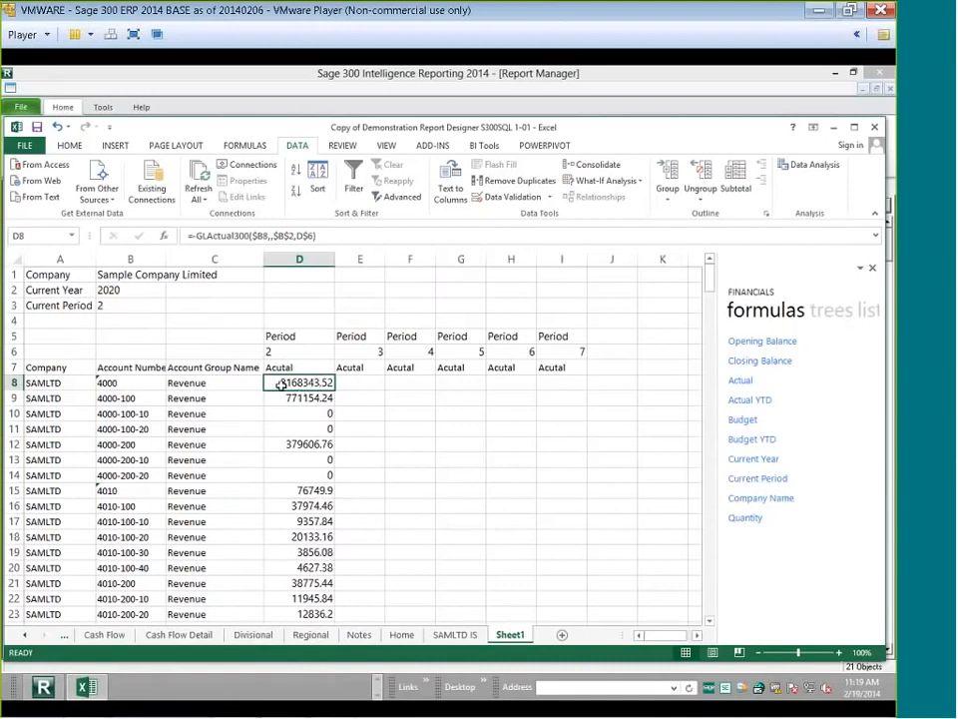
{"action": "left_click_drag", "start_coordinate": [281, 385], "coordinate": [567, 596]}
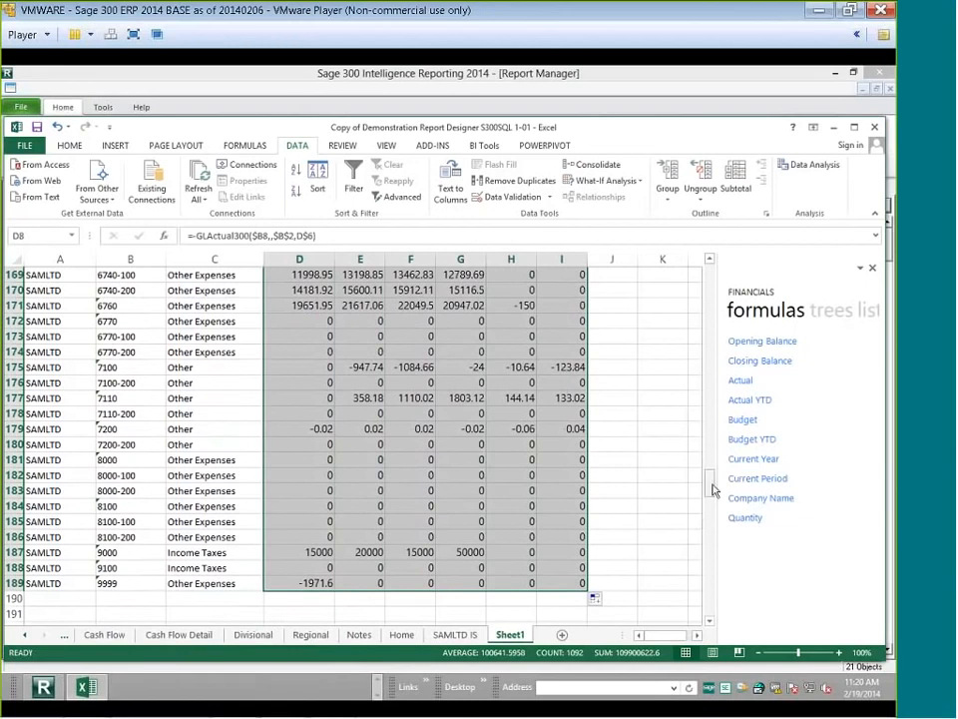
{"action": "left_click_drag", "start_coordinate": [712, 489], "coordinate": [710, 268]}
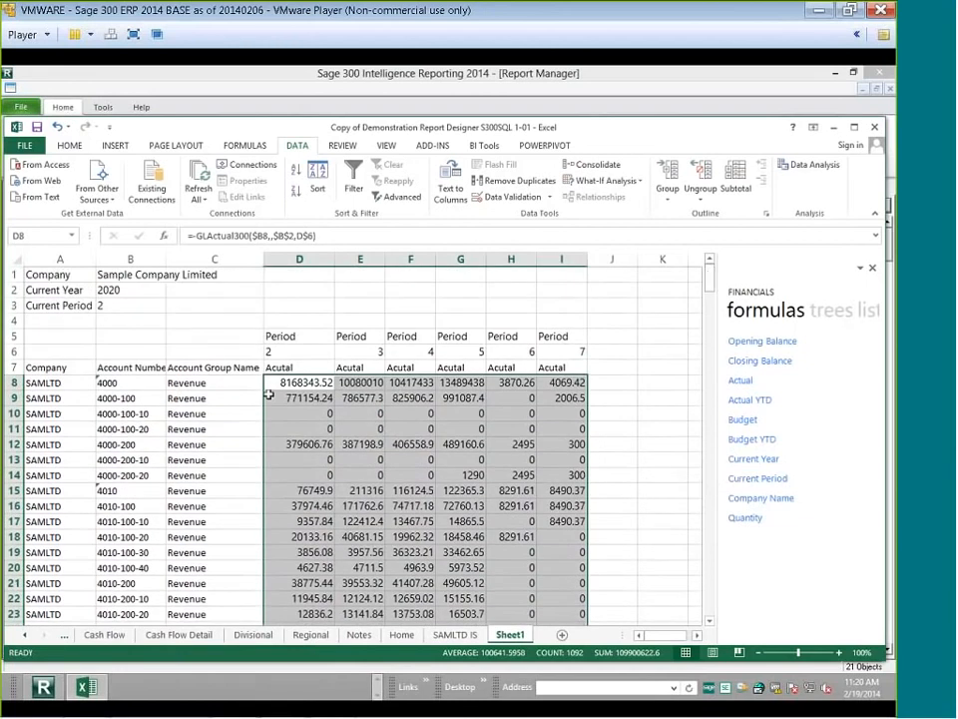
Widen columns E to I together to fit the full period amounts
{"action": "left_click", "coordinate": [365, 258]}
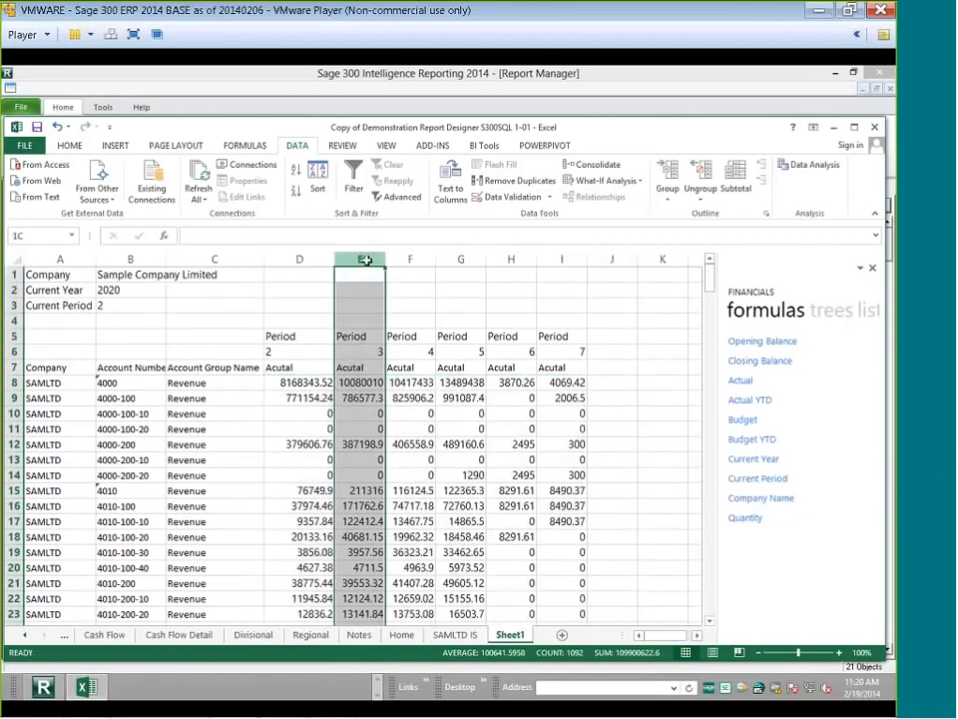
{"action": "left_click_drag", "start_coordinate": [381, 260], "coordinate": [604, 267]}
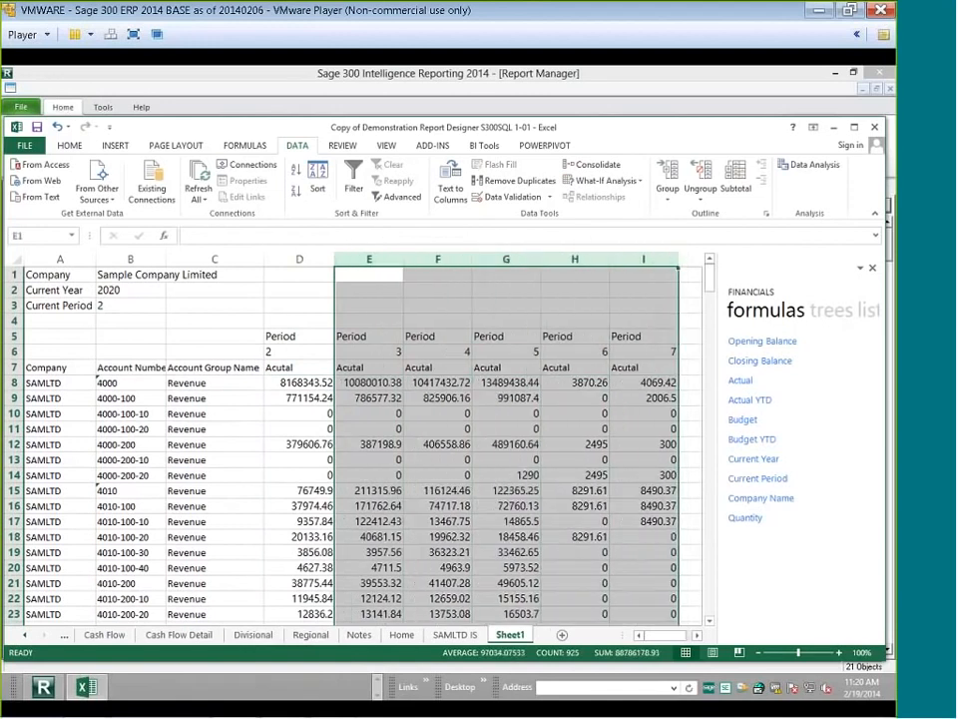
{"action": "left_click", "coordinate": [313, 384]}
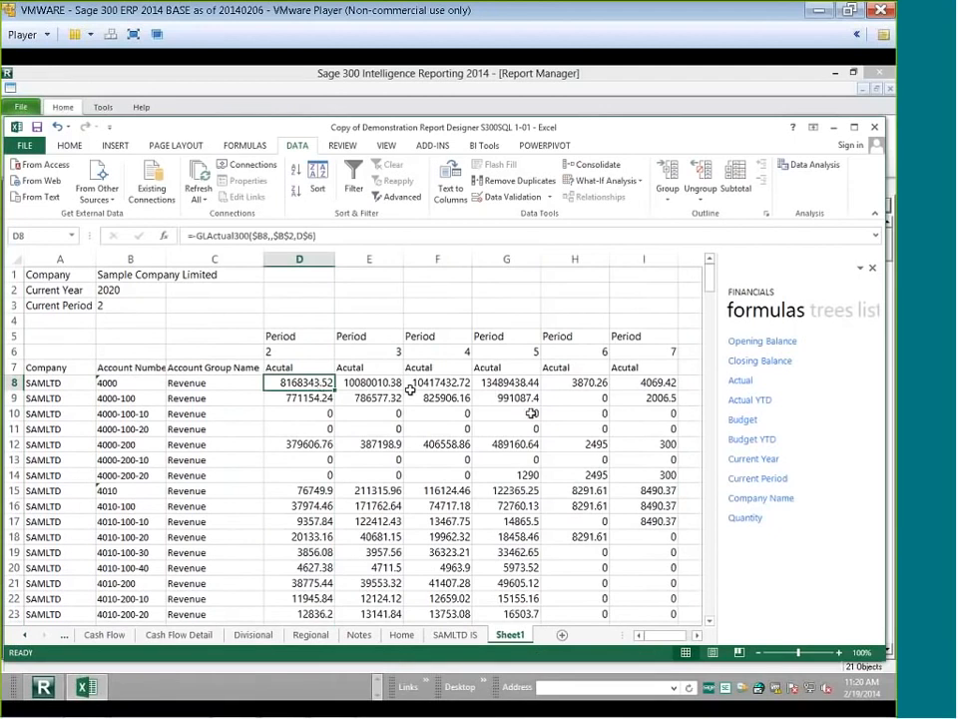
Center and bold the period and actual headings in D5:I7
{"action": "left_click", "coordinate": [306, 336]}
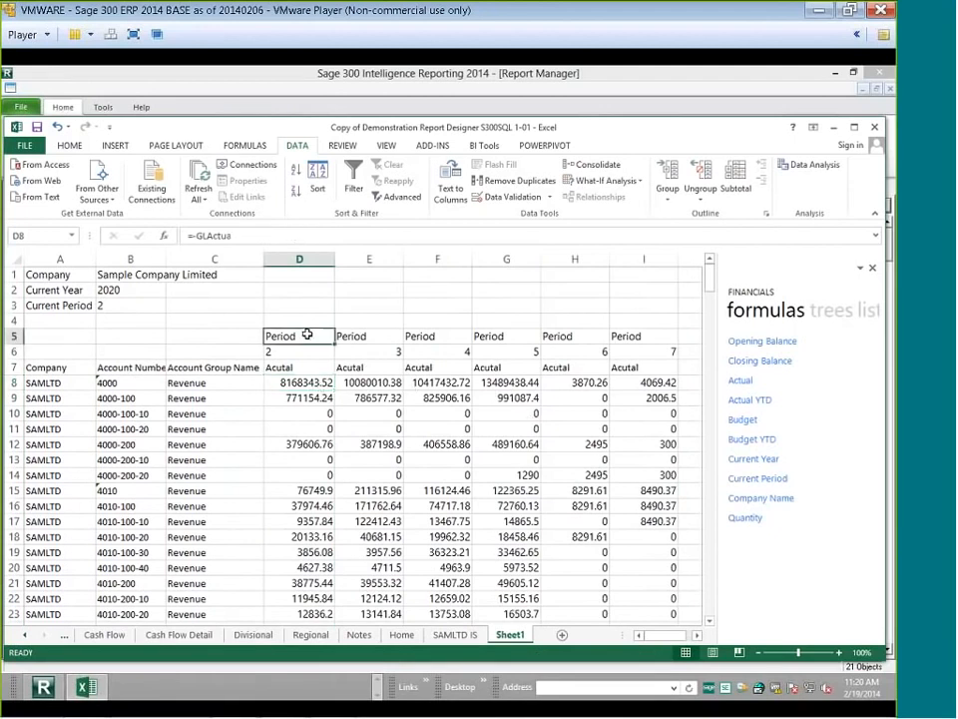
{"action": "left_click_drag", "start_coordinate": [306, 335], "coordinate": [627, 367]}
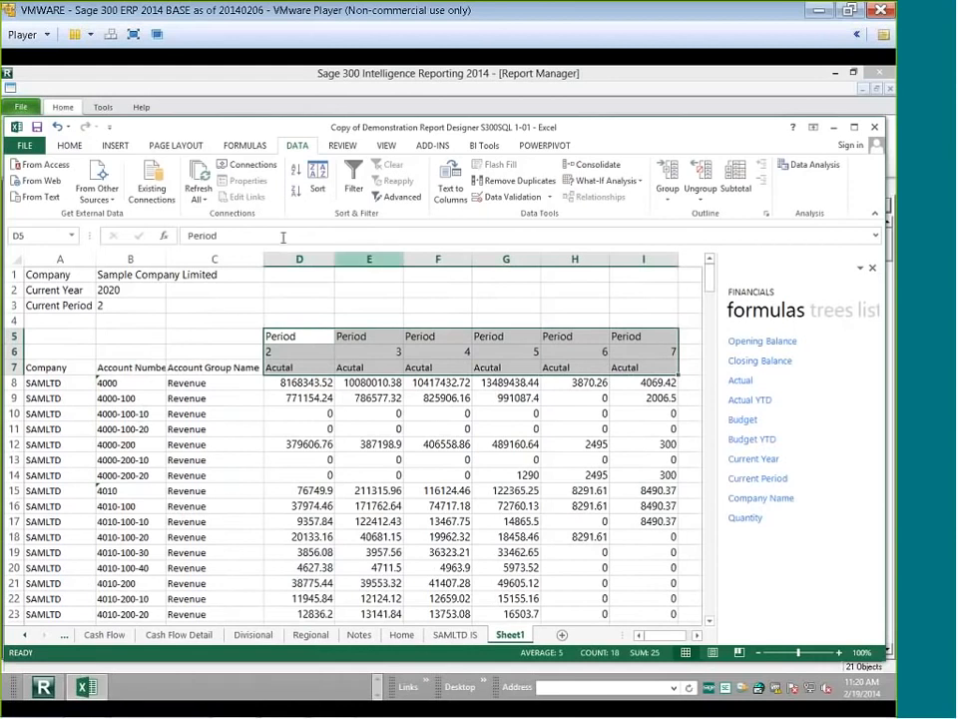
{"action": "left_click", "coordinate": [69, 145]}
{"action": "left_click", "coordinate": [235, 193]}
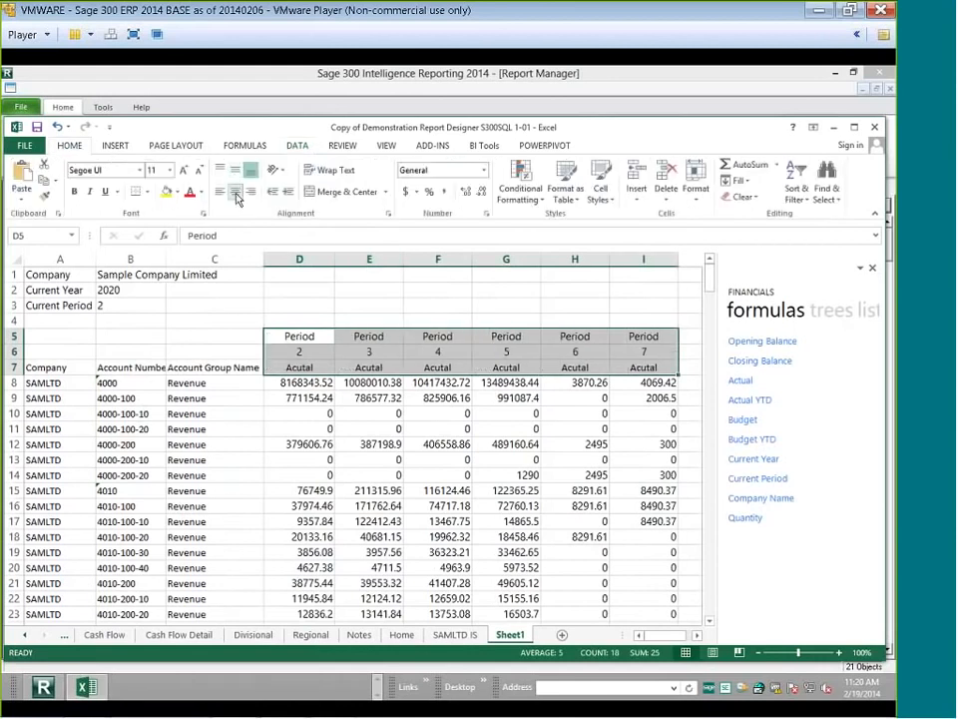
{"action": "left_click", "coordinate": [75, 191]}
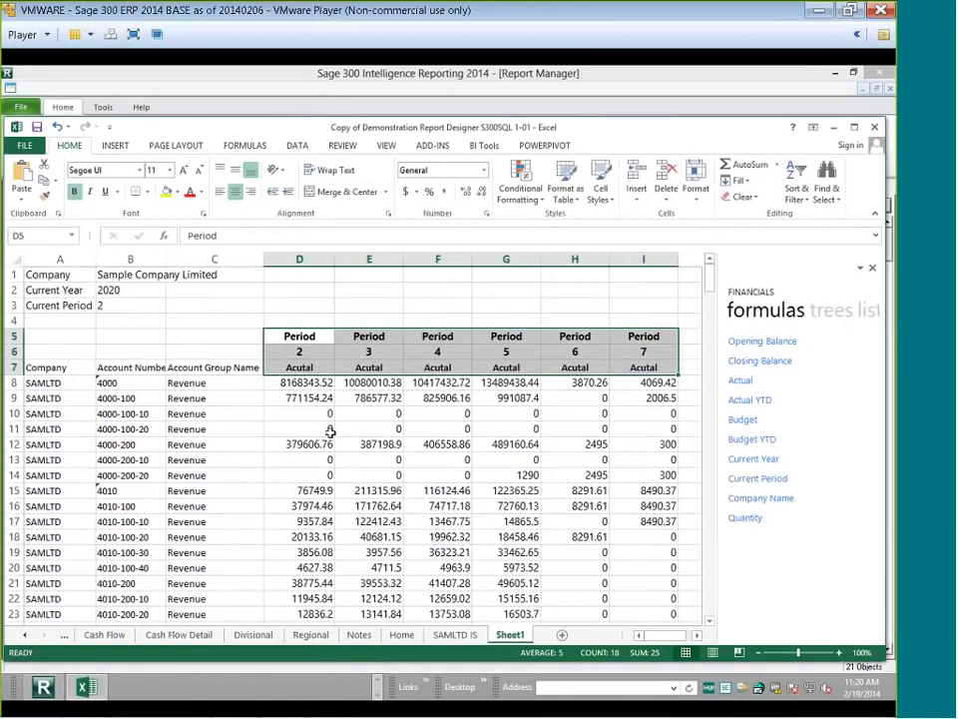
Add the heading "Actual YTD" in J7 beside the period 7 column
{"action": "left_click", "coordinate": [287, 385]}
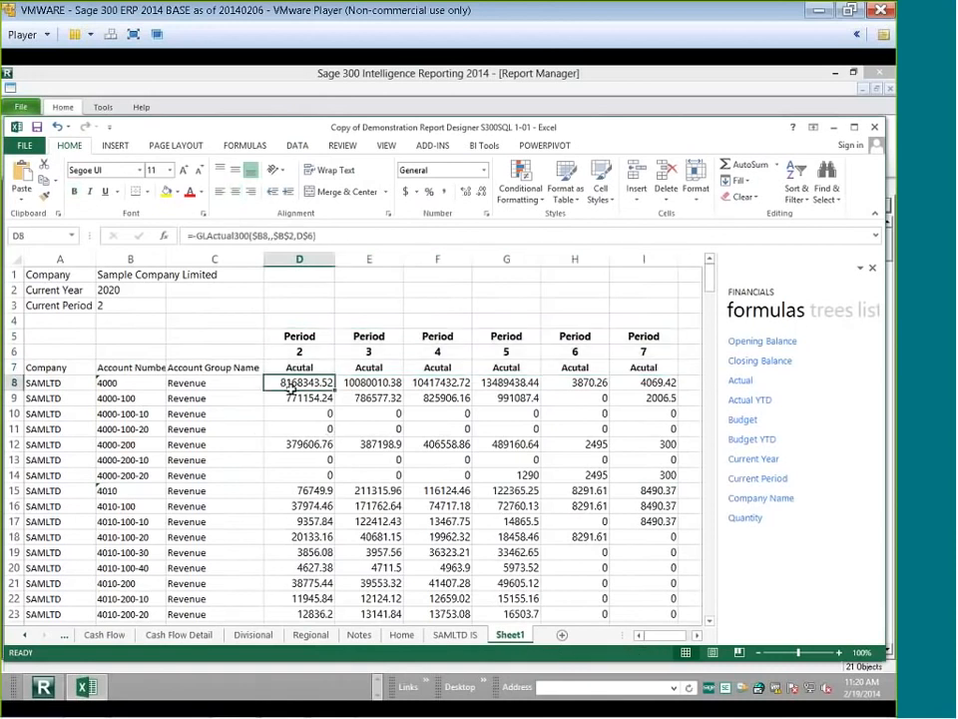
{"action": "left_click_drag", "start_coordinate": [659, 636], "coordinate": [677, 637]}
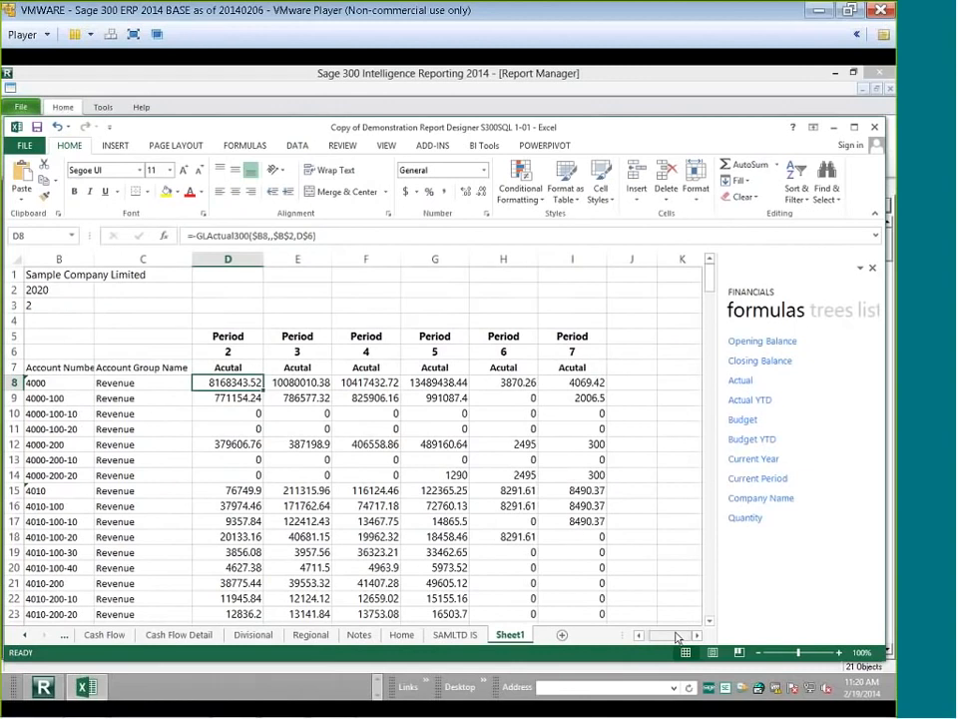
{"action": "left_click", "coordinate": [636, 386]}
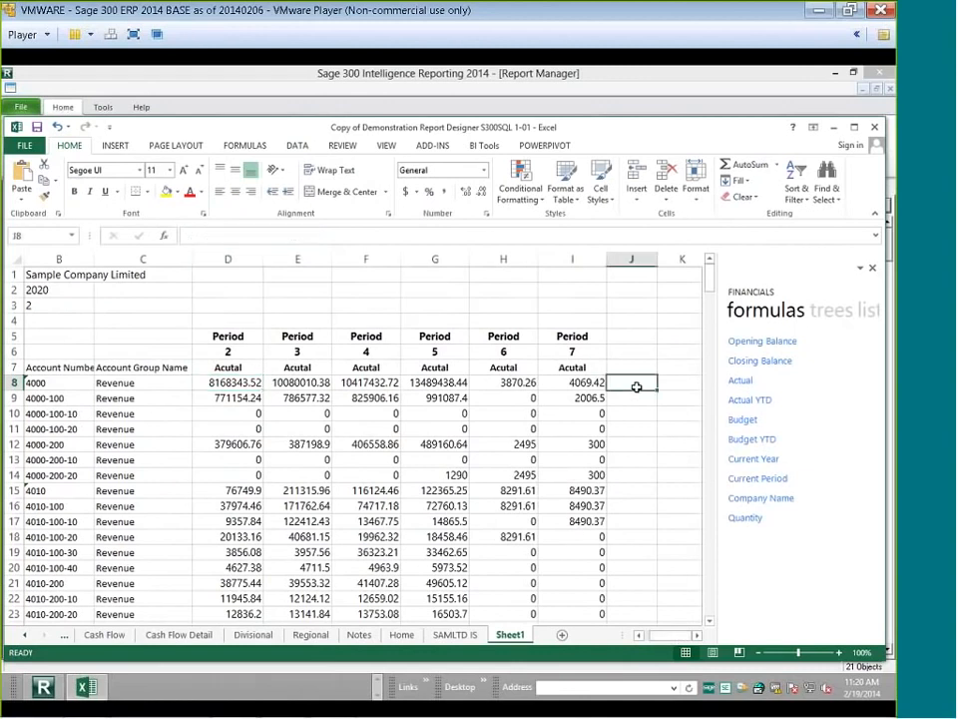
{"action": "left_click", "coordinate": [824, 345]}
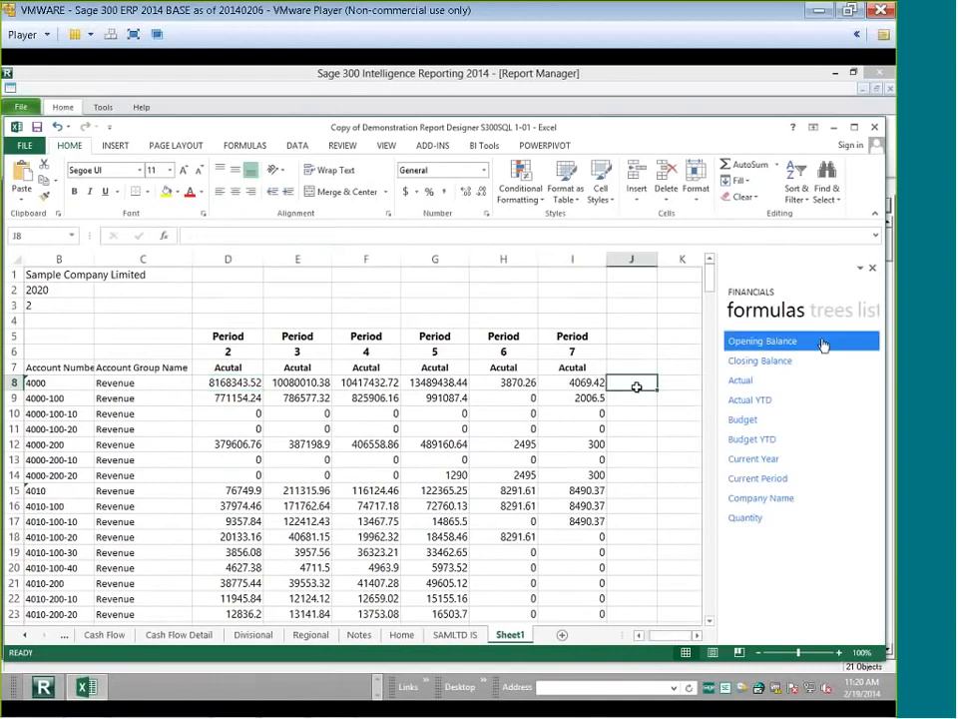
{"action": "left_click", "coordinate": [866, 312]}
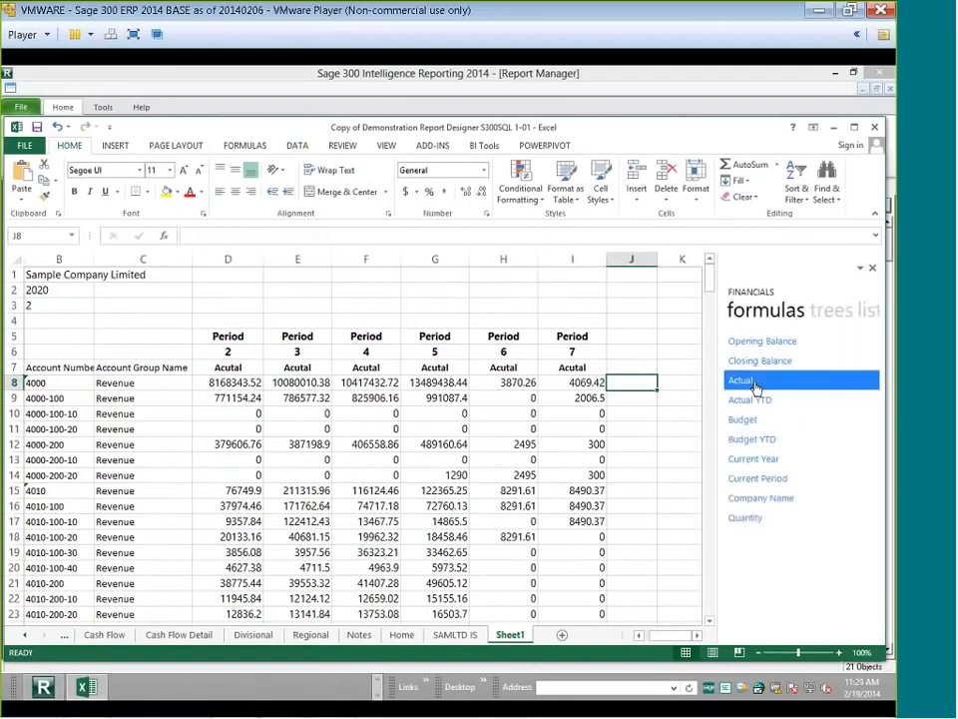
{"action": "left_click", "coordinate": [640, 366]}
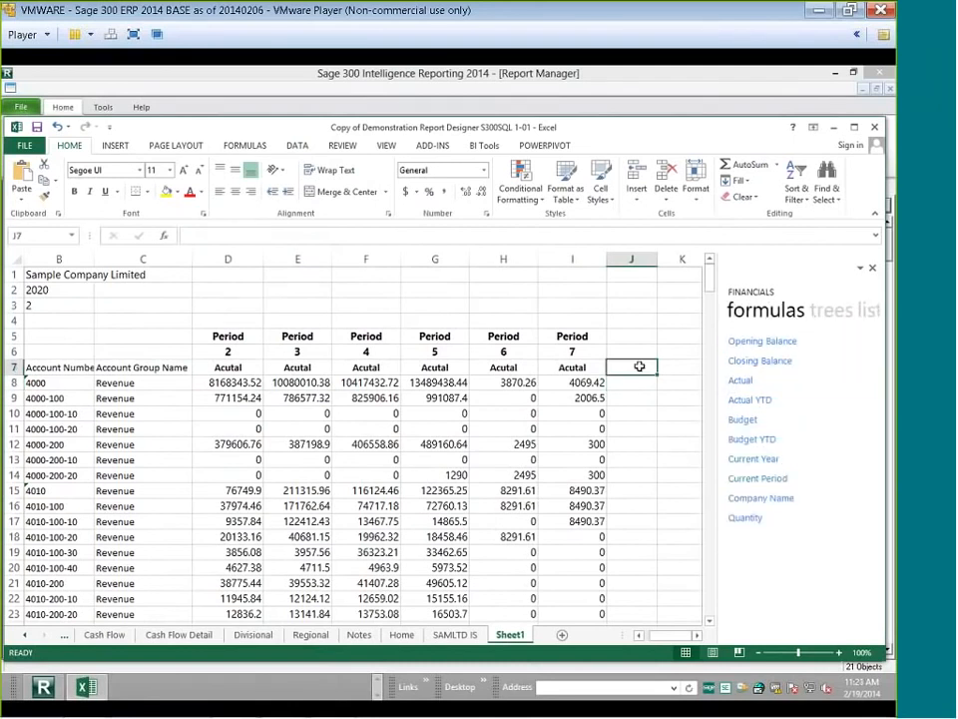
{"action": "type", "text": "Actual Y"}
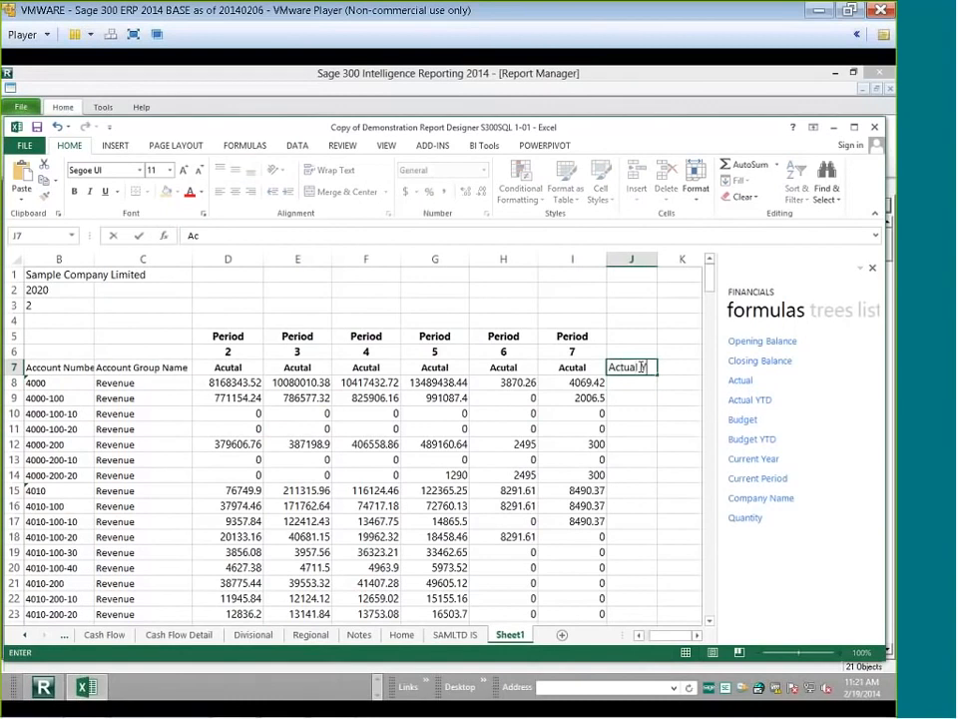
{"action": "type", "text": "TD"}
Insert the Actual YTD formula in J8 and set its account argument to $B8
{"action": "left_click", "coordinate": [636, 386]}
{"action": "left_click_drag", "start_coordinate": [738, 407], "coordinate": [644, 404]}
{"action": "left_click", "coordinate": [166, 240]}
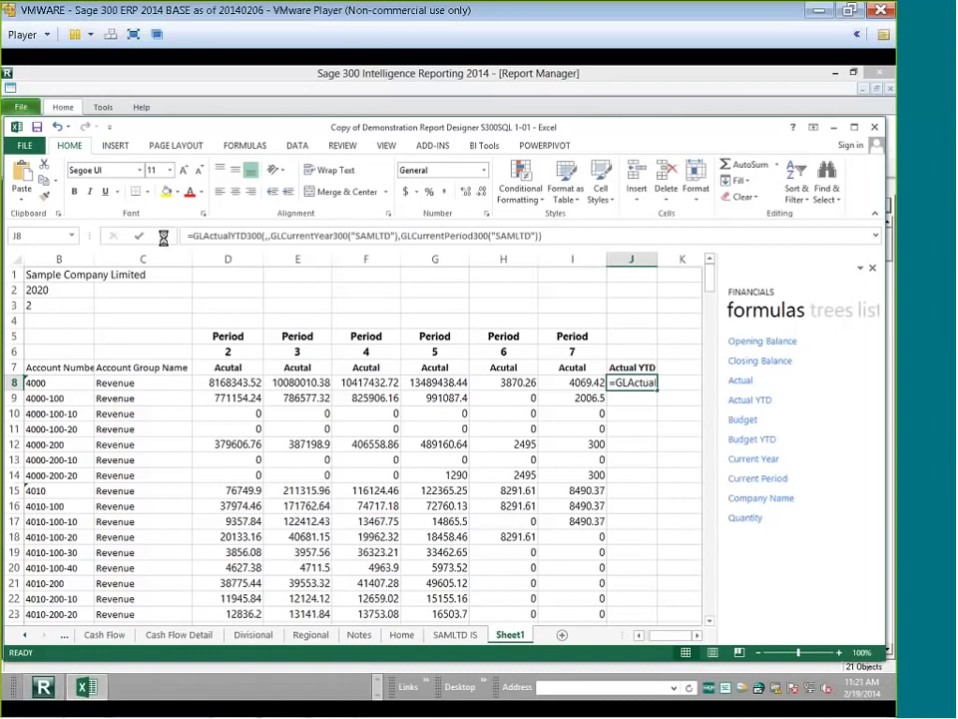
{"action": "left_click", "coordinate": [164, 238]}
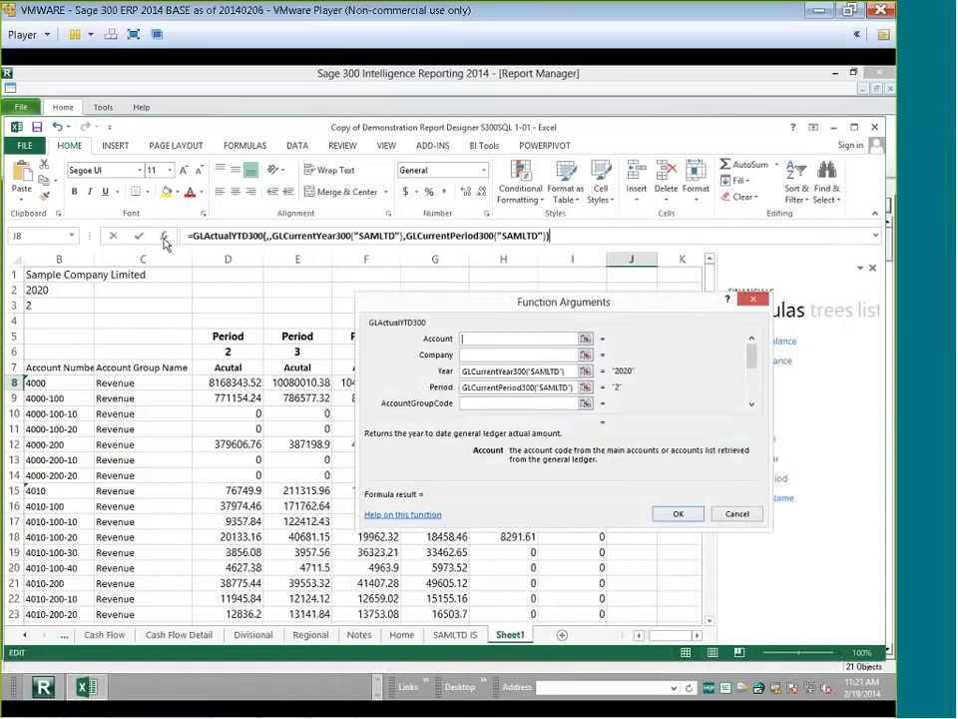
{"action": "left_click", "coordinate": [75, 385]}
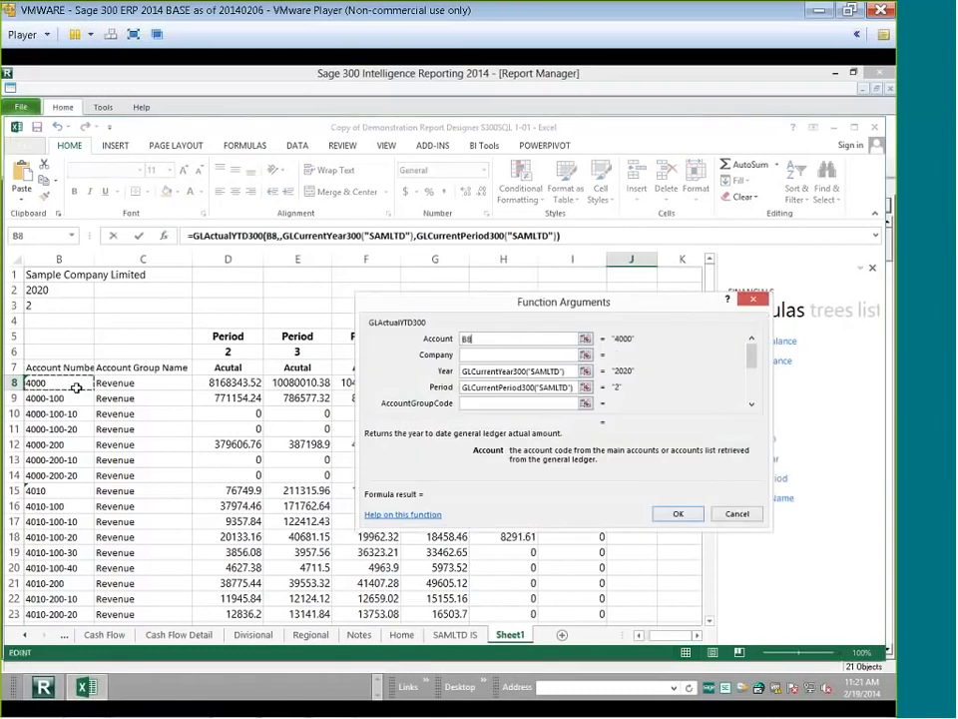
{"action": "key", "text": "F4"}
{"action": "key", "text": "F4"}
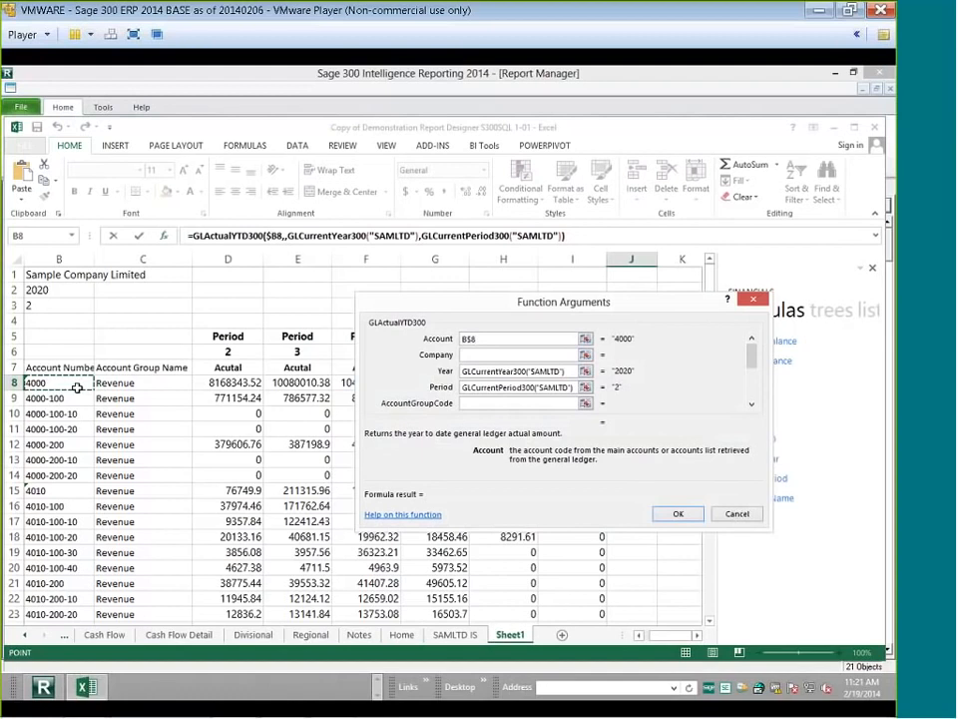
Set the year argument of the J8 Actual YTD formula to $B$2 and the period to $B$3
{"action": "left_click_drag", "start_coordinate": [567, 370], "coordinate": [431, 372]}
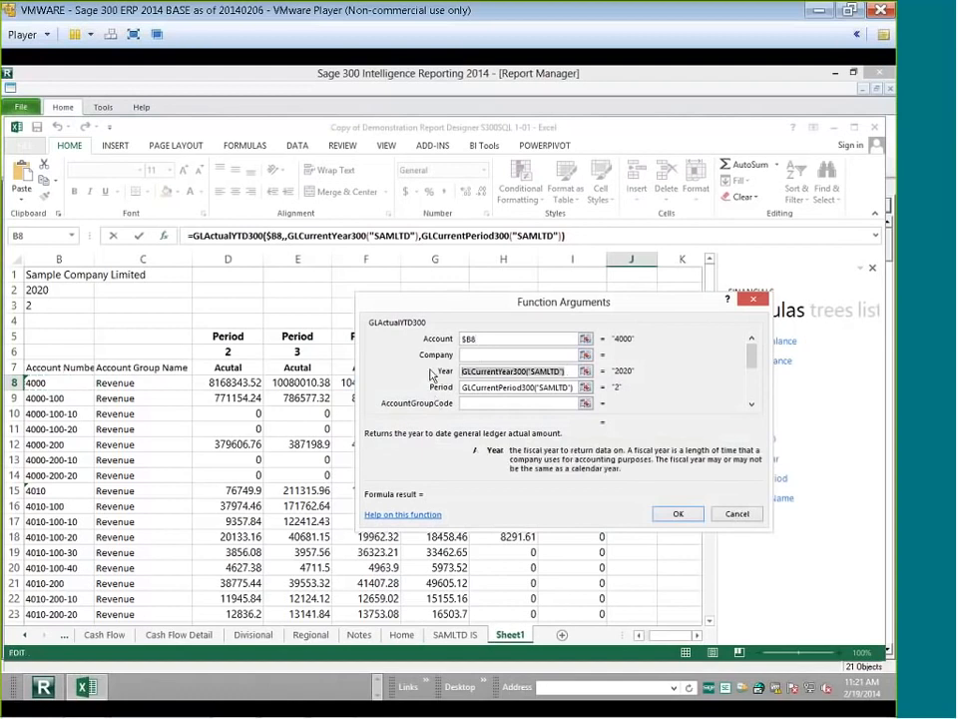
{"action": "left_click", "coordinate": [69, 288]}
{"action": "key", "text": "F4"}
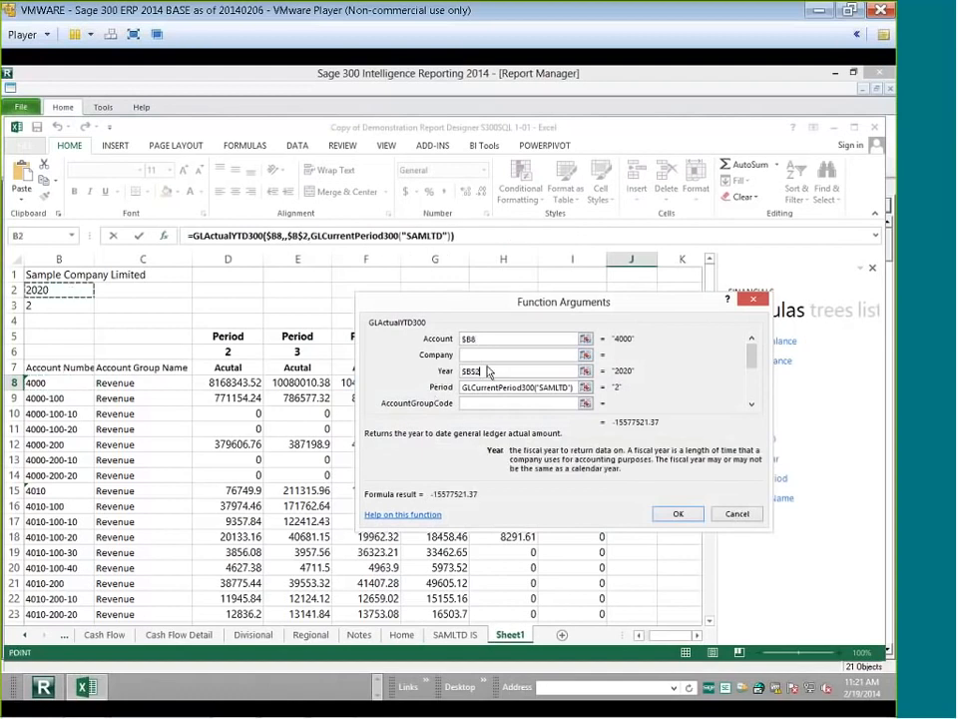
{"action": "key", "text": "Tab"}
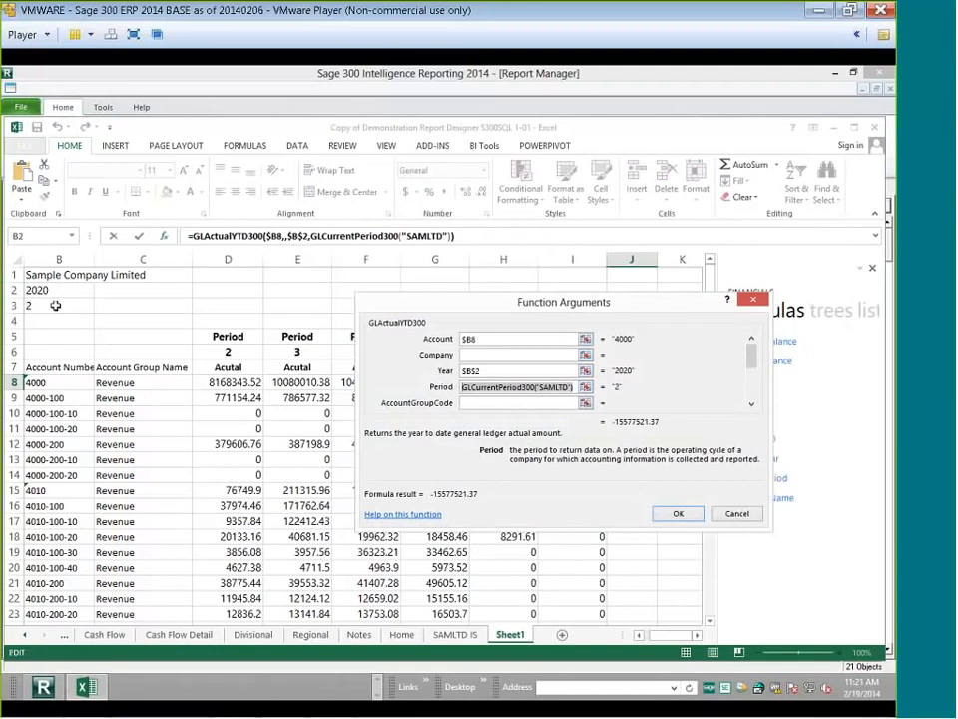
{"action": "left_click", "coordinate": [55, 306]}
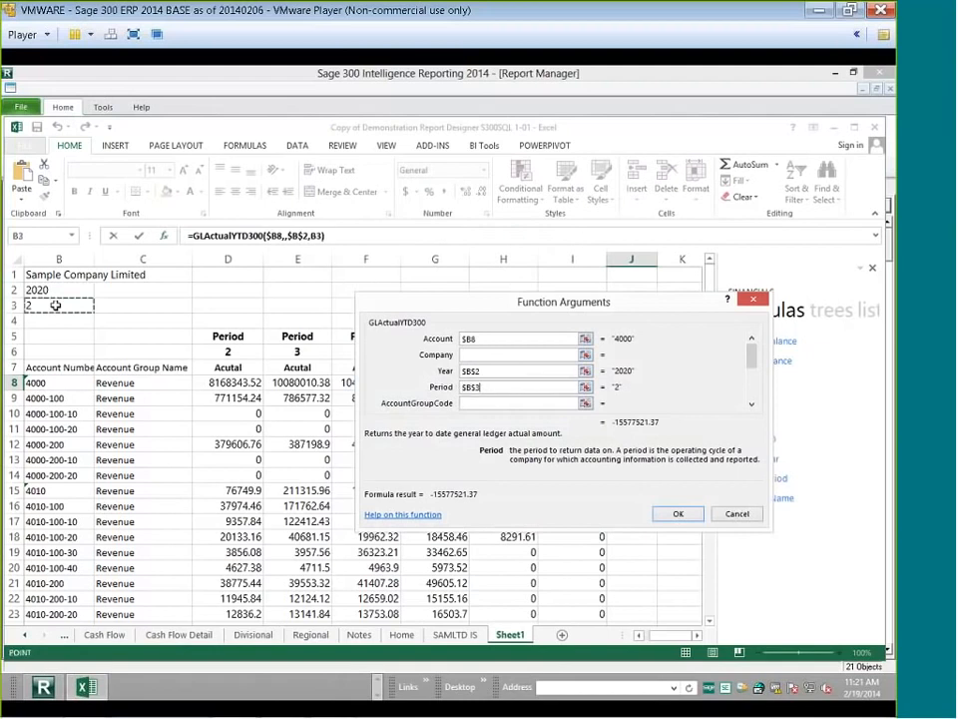
{"action": "key", "text": "F4"}
{"action": "left_click", "coordinate": [677, 513]}
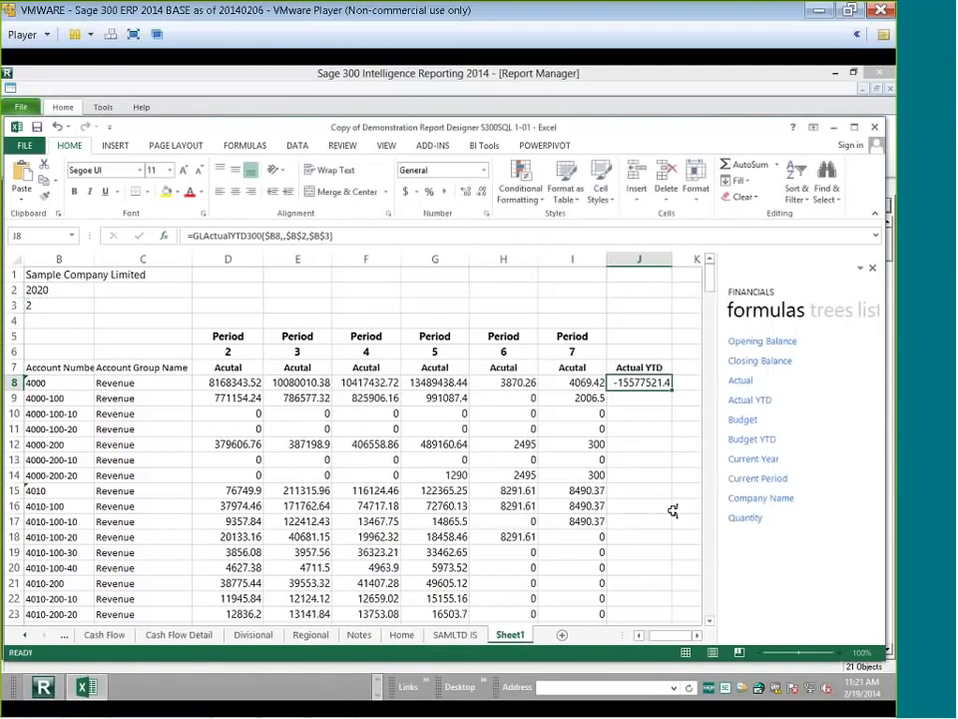
Fill the Actual YTD formula down column J, with a negated version for the revenue accounts starting at J8
{"action": "double_click", "coordinate": [671, 390]}
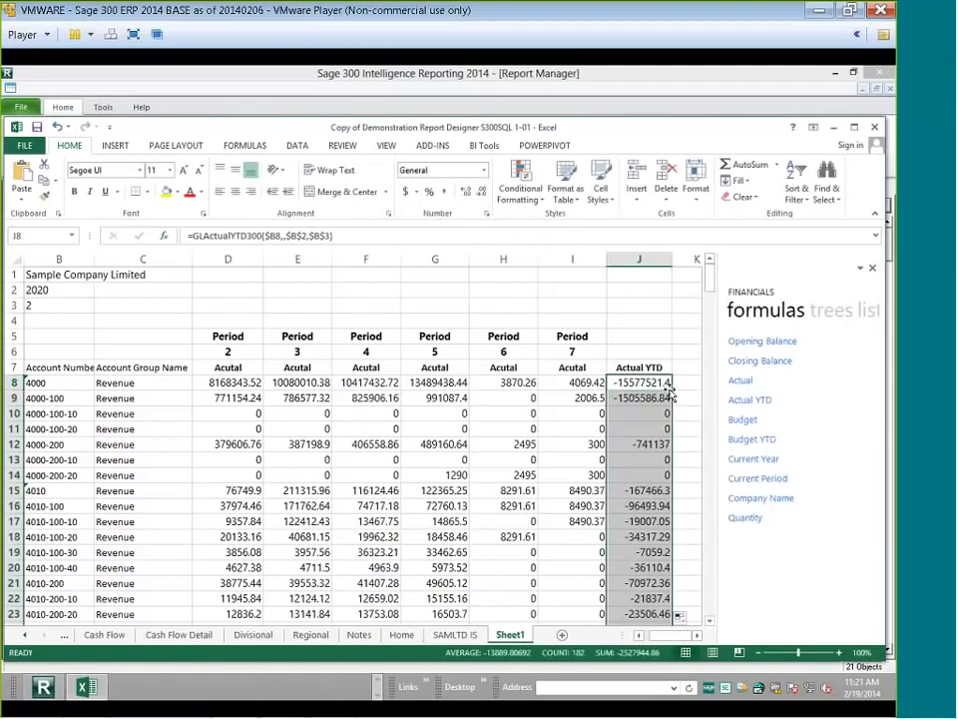
{"action": "left_click", "coordinate": [196, 237]}
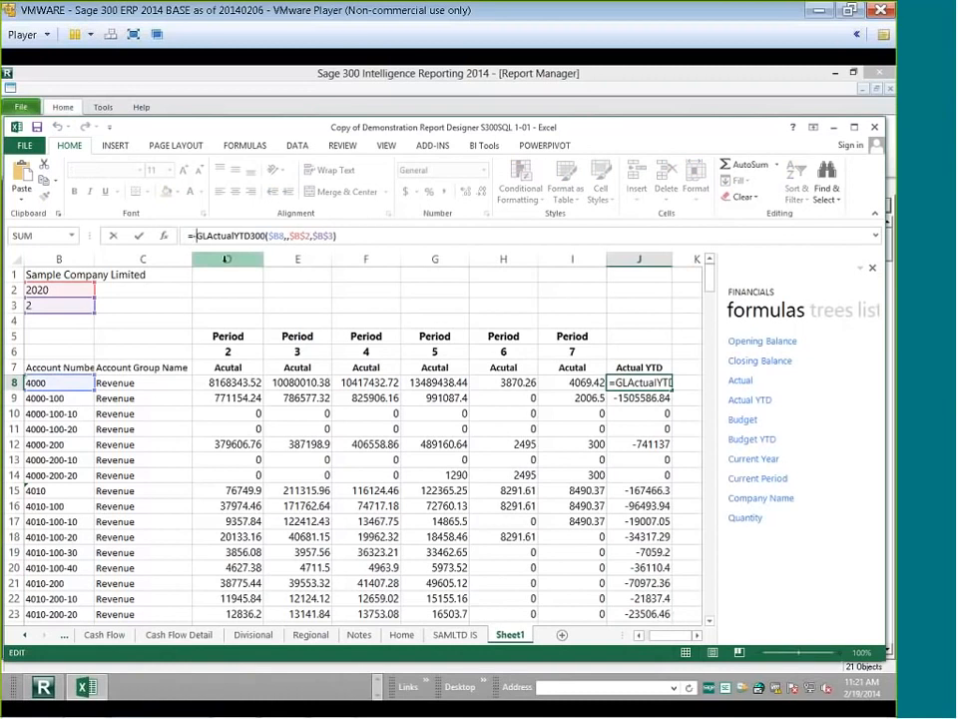
{"action": "left_click", "coordinate": [666, 392]}
{"action": "mouse_move", "coordinate": [666, 392]}
{"action": "left_mouse_down"}
{"action": "mouse_move", "coordinate": [674, 424]}
{"action": "mouse_move", "coordinate": [657, 634]}
{"action": "mouse_move", "coordinate": [660, 536]}
{"action": "mouse_move", "coordinate": [654, 577]}
{"action": "left_mouse_up"}
{"action": "scroll", "coordinate": [651, 575], "scroll_direction": "up", "scroll_amount": 7}
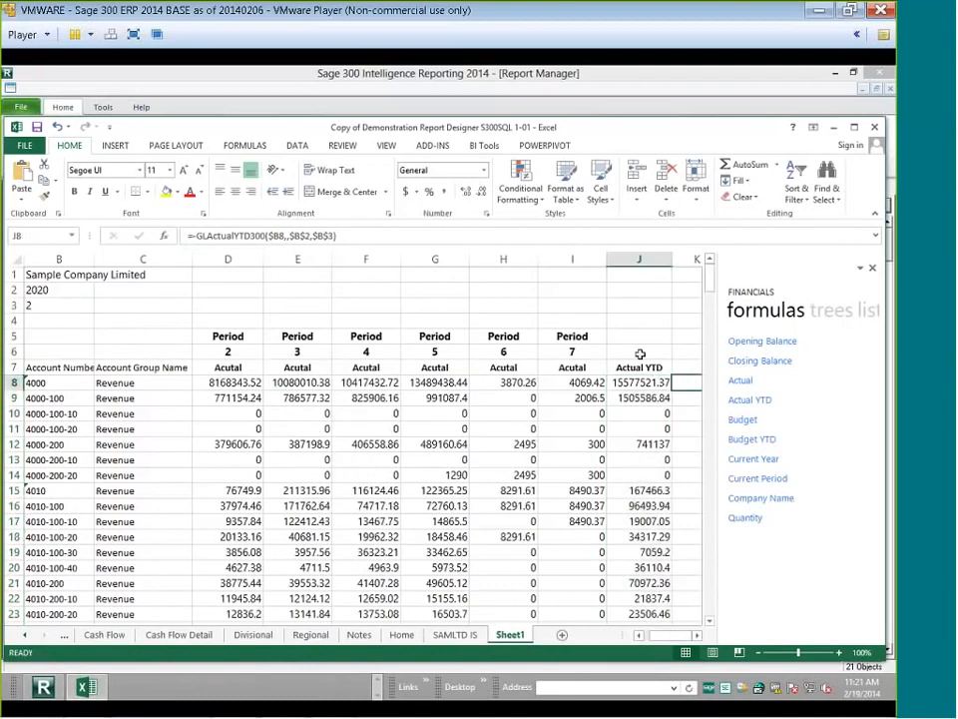
{"action": "left_click", "coordinate": [639, 368]}
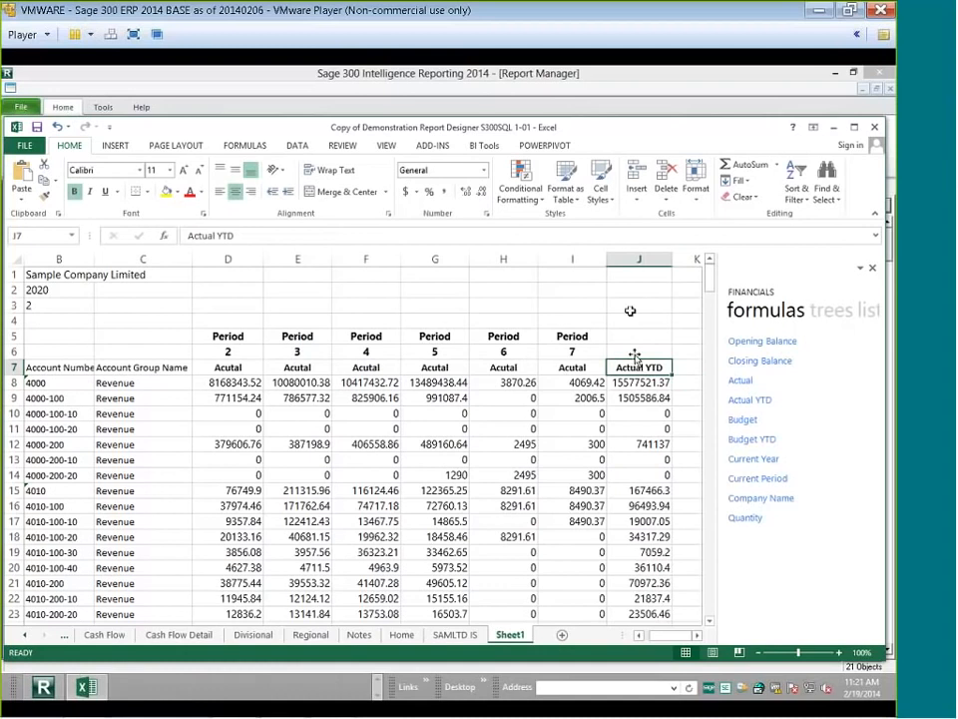
{"action": "left_click", "coordinate": [616, 261]}
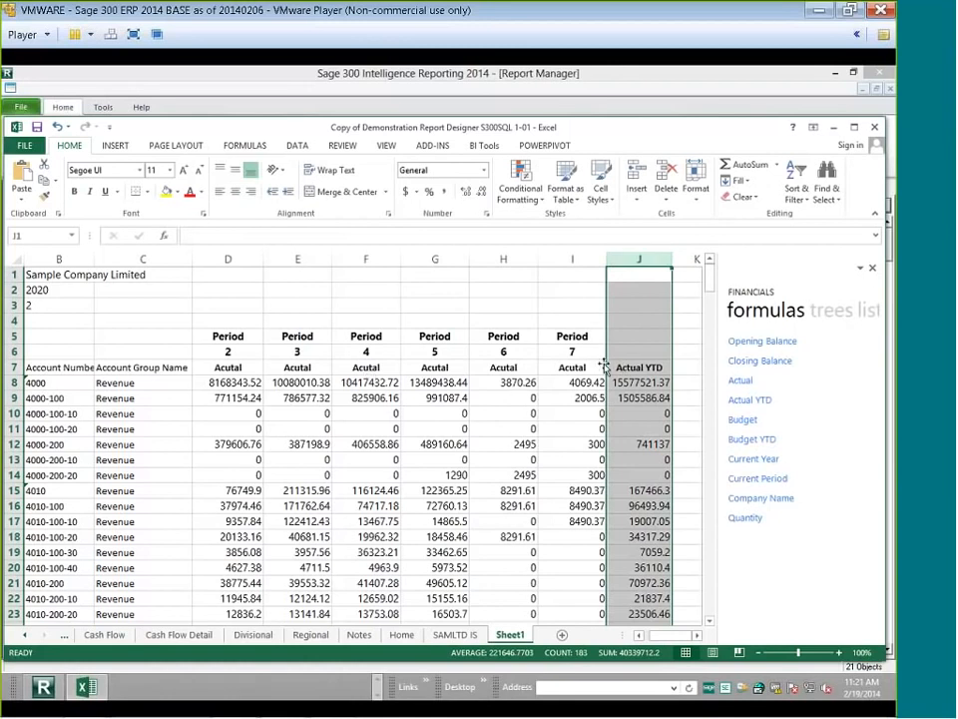
{"action": "left_click", "coordinate": [573, 369]}
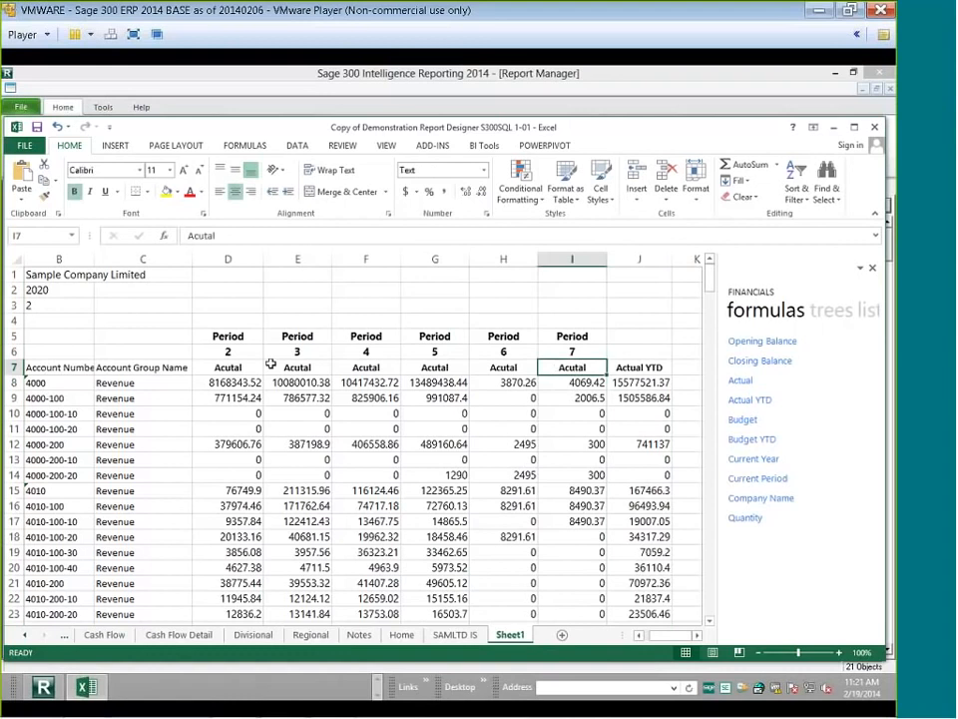
Correct the heading in D7 to "Actual" and fill it across to I7
{"action": "left_click", "coordinate": [240, 369]}
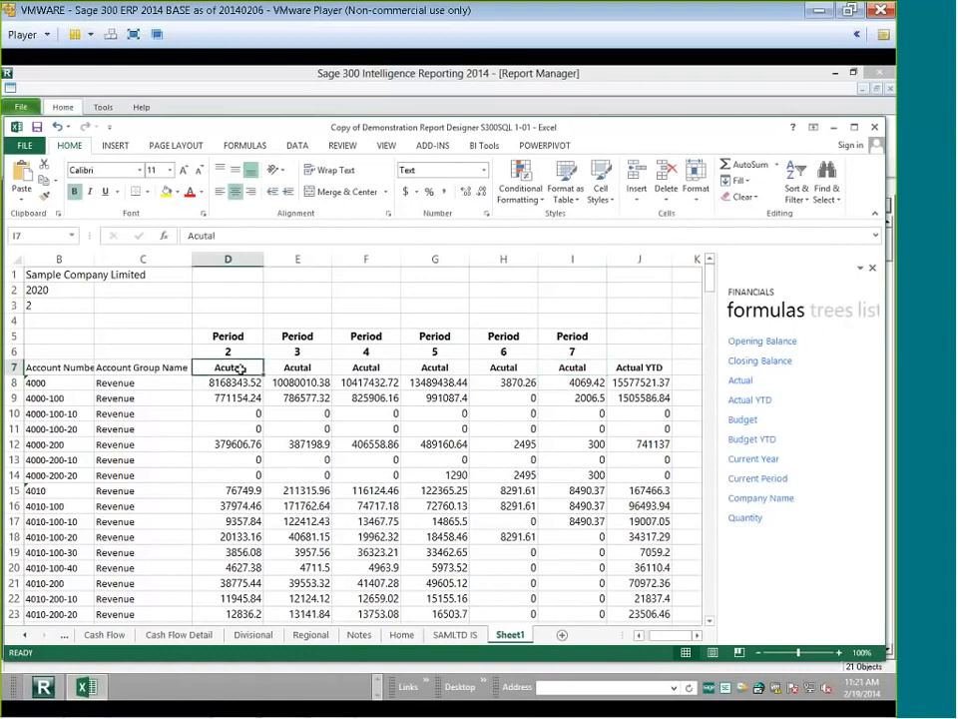
{"action": "left_click", "coordinate": [207, 237]}
{"action": "key", "text": "BackSpace"}
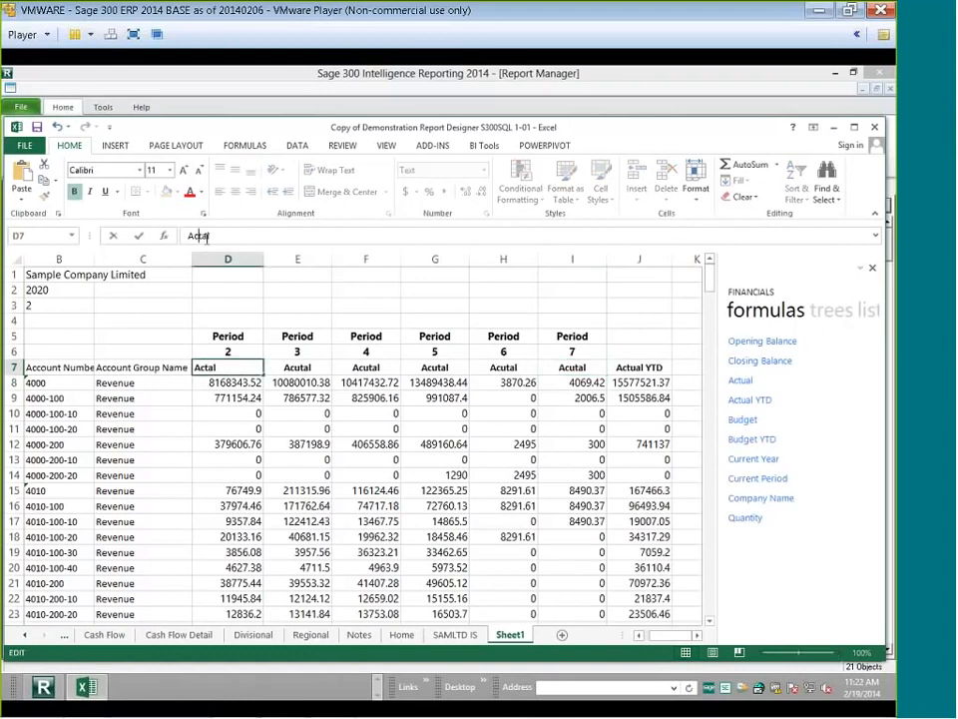
{"action": "type", "text": "u"}
{"action": "key", "text": "Return"}
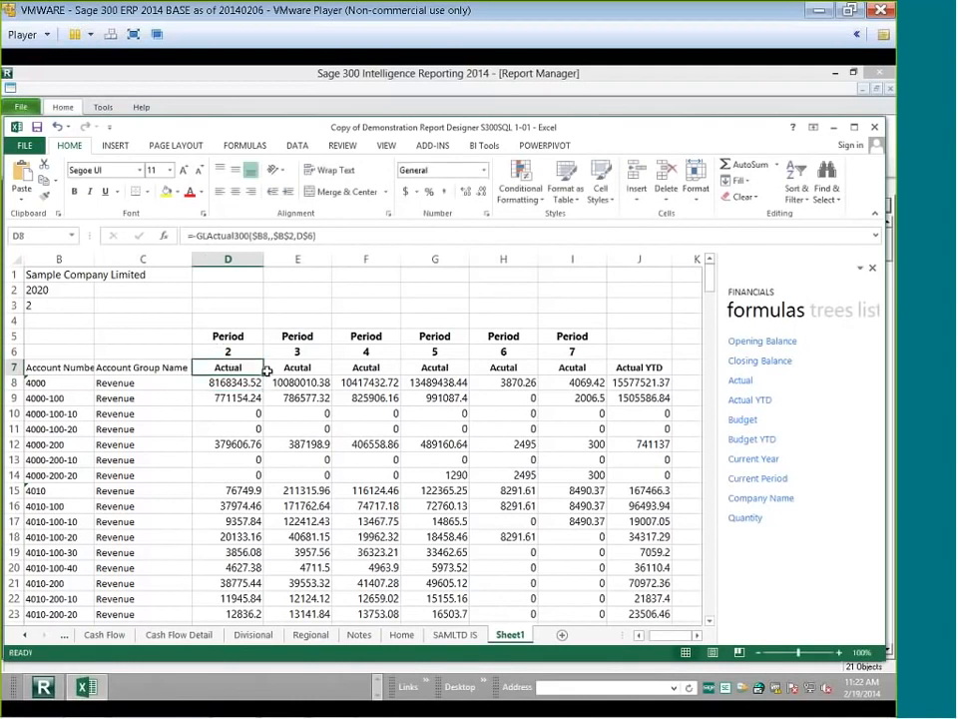
{"action": "left_click", "coordinate": [231, 367]}
{"action": "left_click_drag", "start_coordinate": [262, 374], "coordinate": [584, 372]}
{"action": "left_click", "coordinate": [646, 393]}
Insert a blank column before the Actual YTD column and narrow it into a slim spacer
{"action": "left_click", "coordinate": [629, 383]}
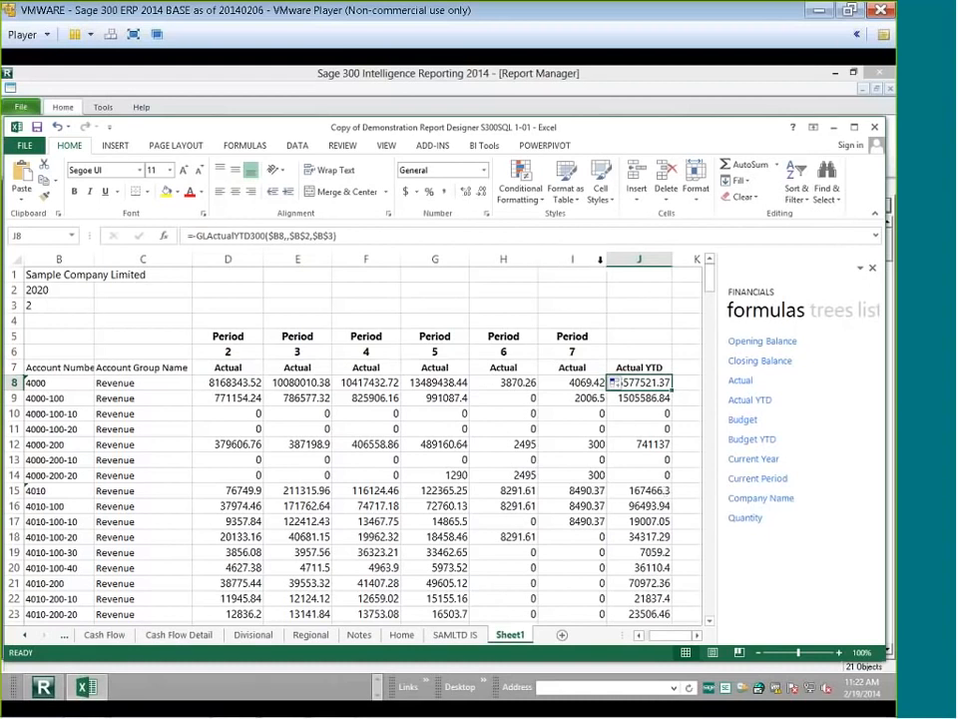
{"action": "left_click_drag", "start_coordinate": [591, 261], "coordinate": [617, 262]}
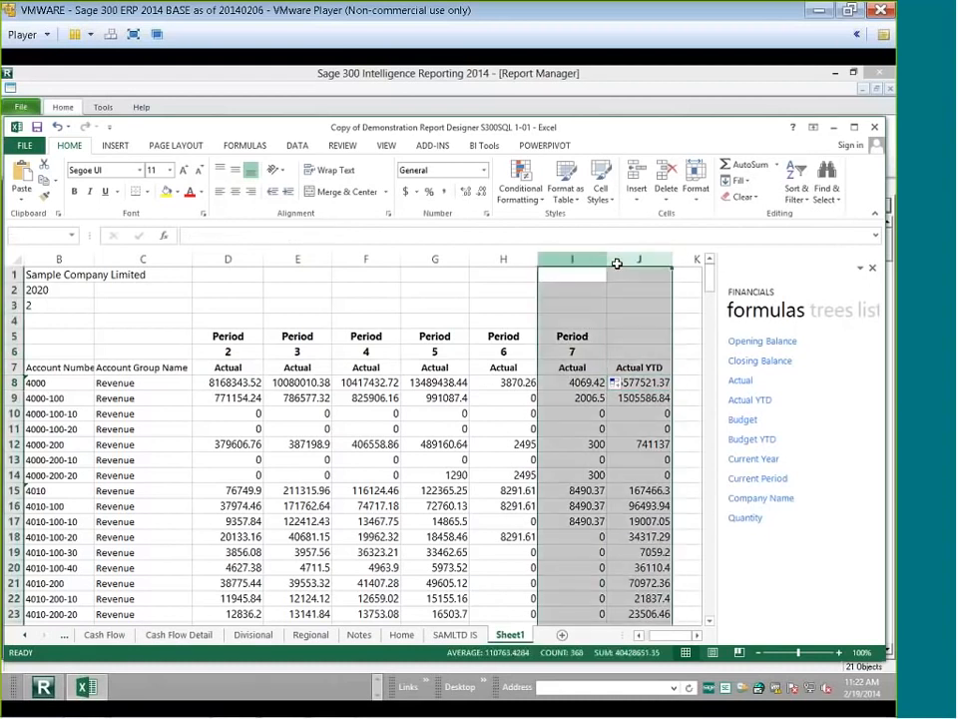
{"action": "left_click", "coordinate": [633, 367]}
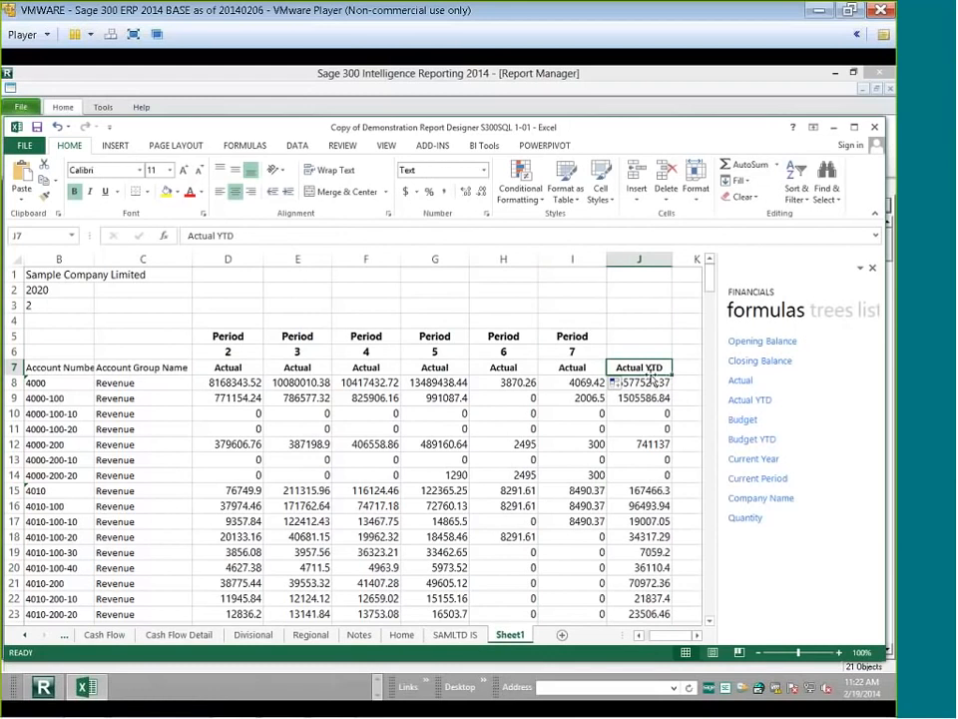
{"action": "left_click", "coordinate": [624, 262]}
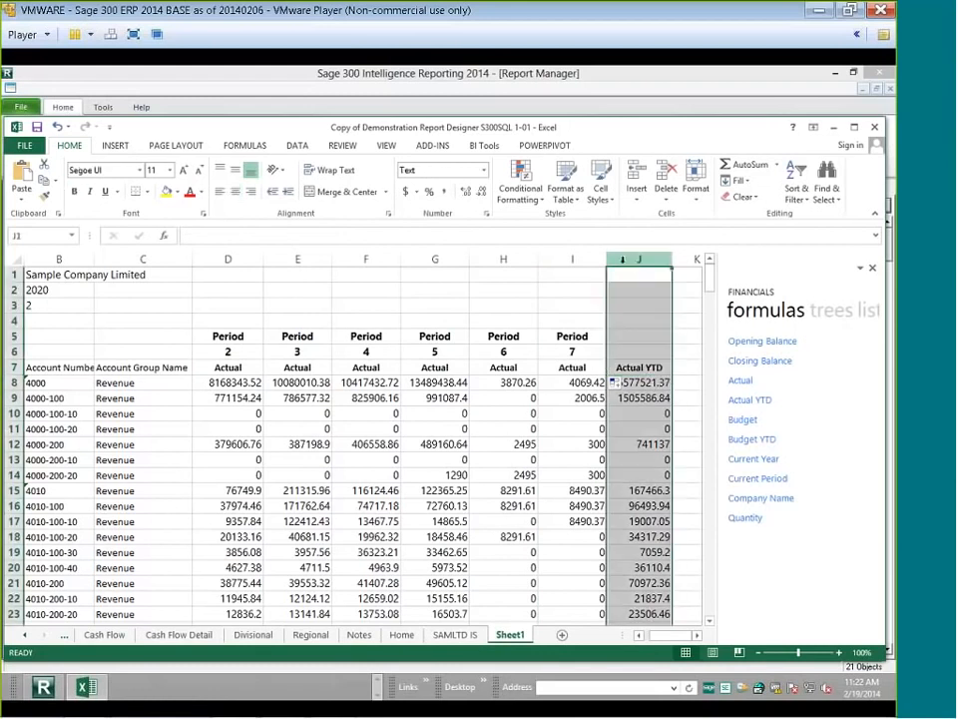
{"action": "right_click", "coordinate": [623, 265]}
{"action": "left_click", "coordinate": [653, 328]}
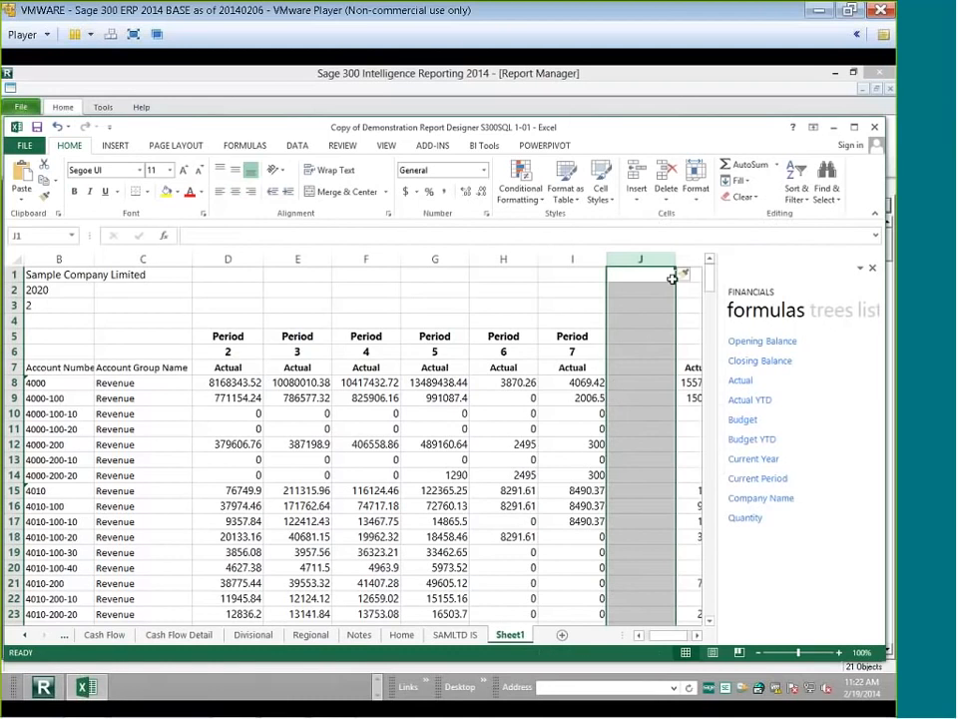
{"action": "left_click_drag", "start_coordinate": [677, 261], "coordinate": [626, 259]}
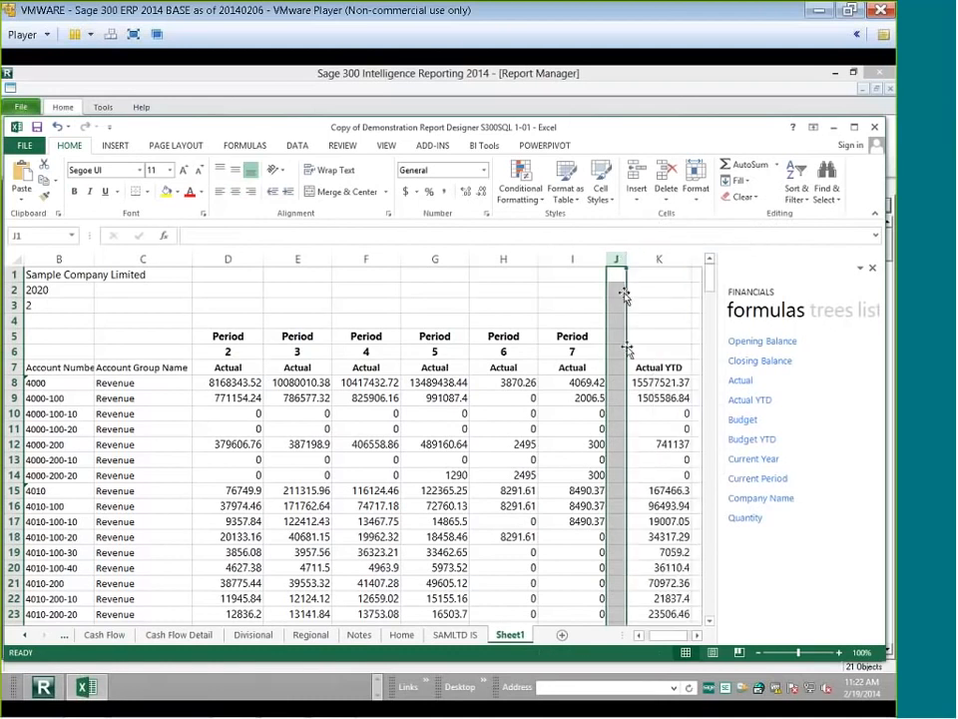
{"action": "left_click", "coordinate": [658, 367]}
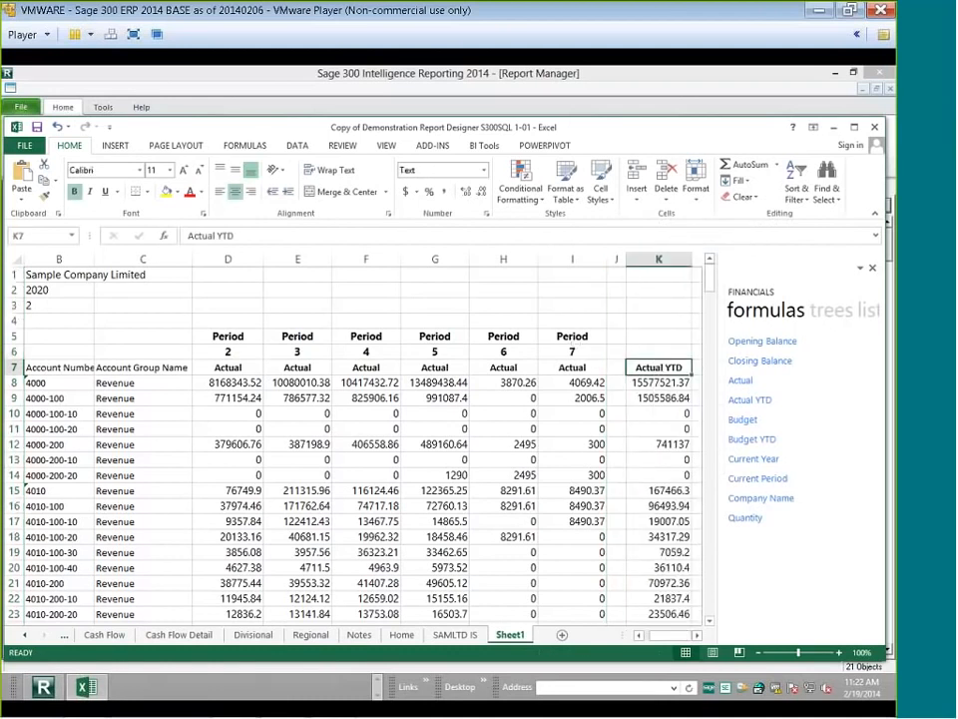
{"action": "left_click", "coordinate": [640, 636]}
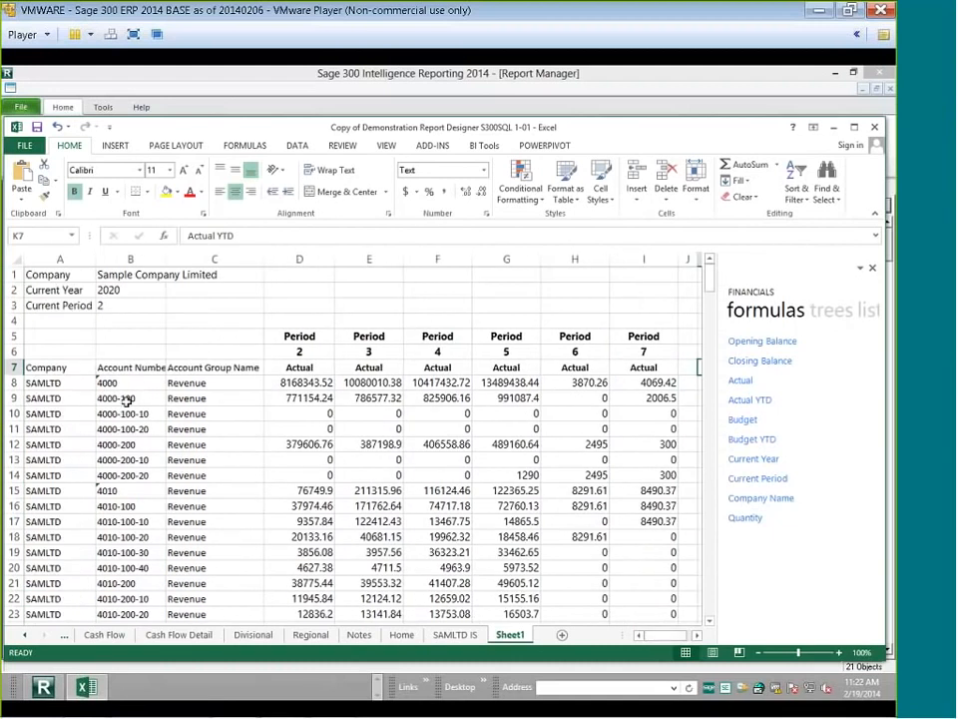
{"action": "left_click", "coordinate": [128, 385]}
{"action": "scroll", "coordinate": [238, 455], "scroll_direction": "down", "scroll_amount": 1}
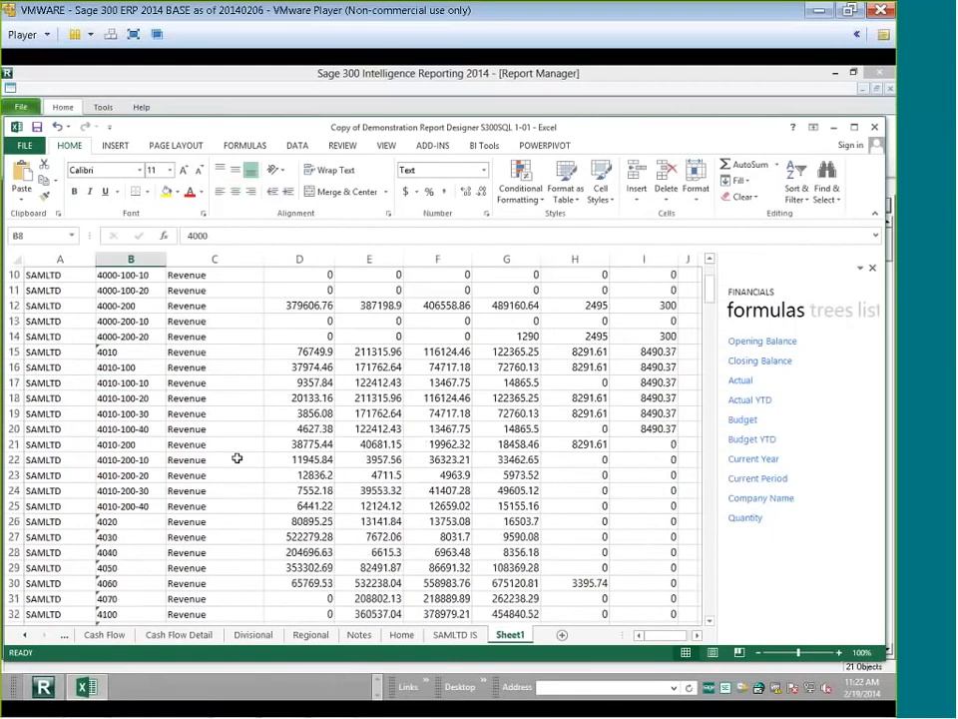
{"action": "scroll", "coordinate": [236, 459], "scroll_direction": "down", "scroll_amount": 4}
{"action": "scroll", "coordinate": [236, 464], "scroll_direction": "up", "scroll_amount": 5}
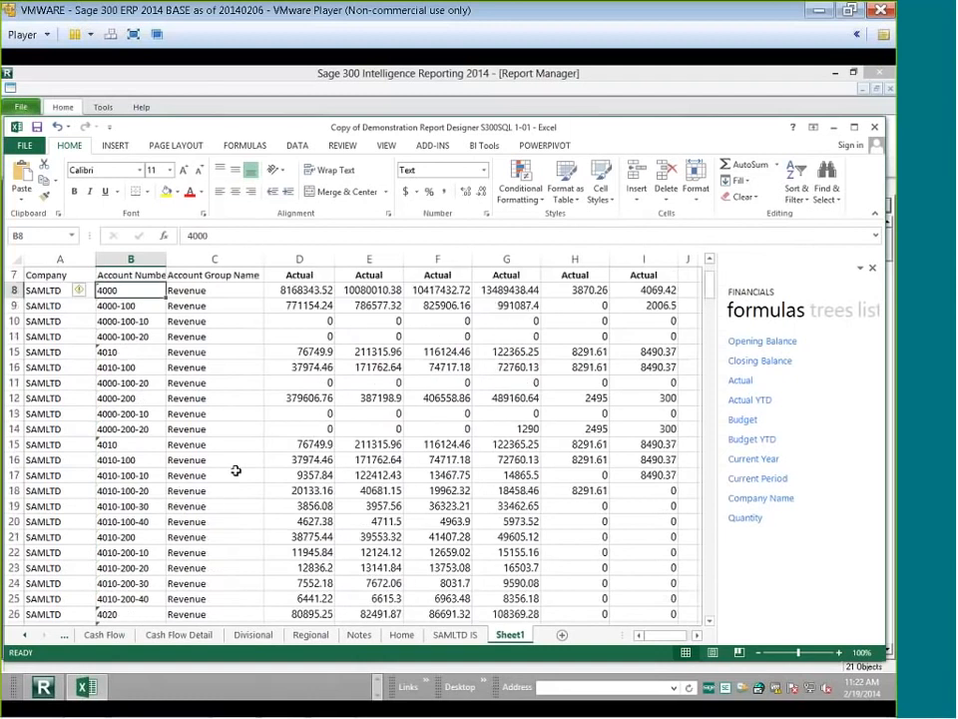
Insert a row above account 4000, labelled "Sales" in C8 with the account range "4000 to 4199" in B8
{"action": "scroll", "coordinate": [236, 469], "scroll_direction": "up", "scroll_amount": 2}
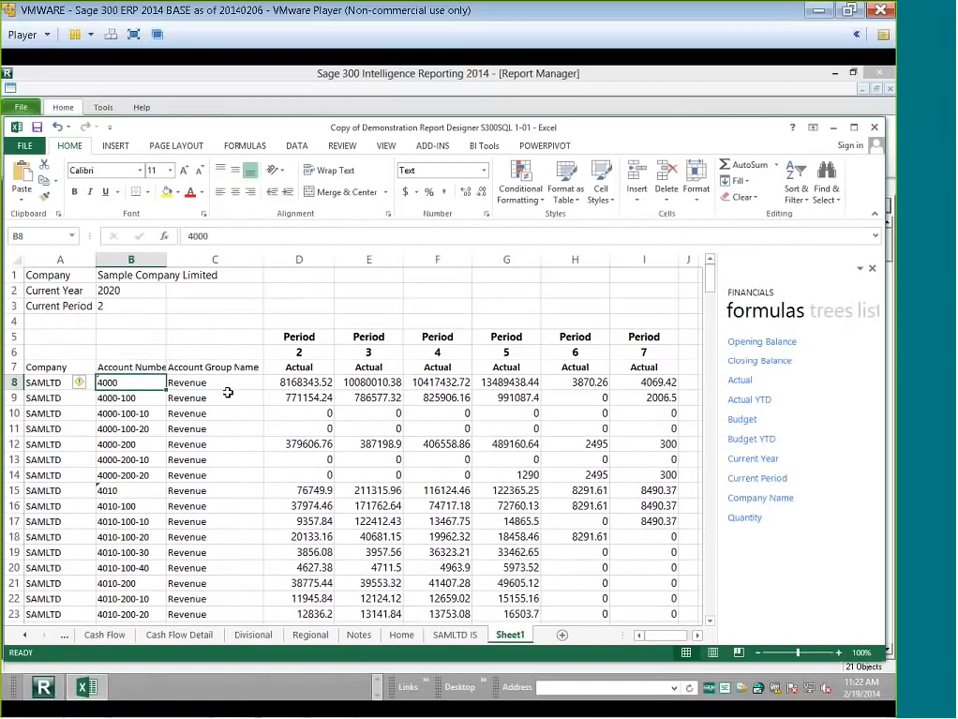
{"action": "left_click", "coordinate": [217, 236]}
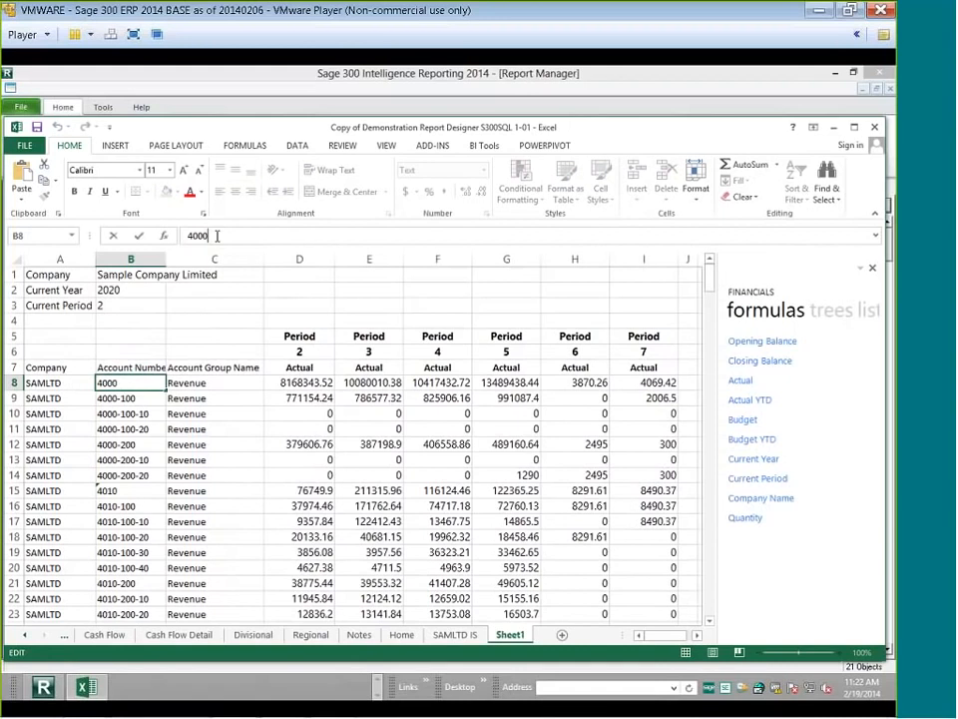
{"action": "left_click", "coordinate": [13, 383]}
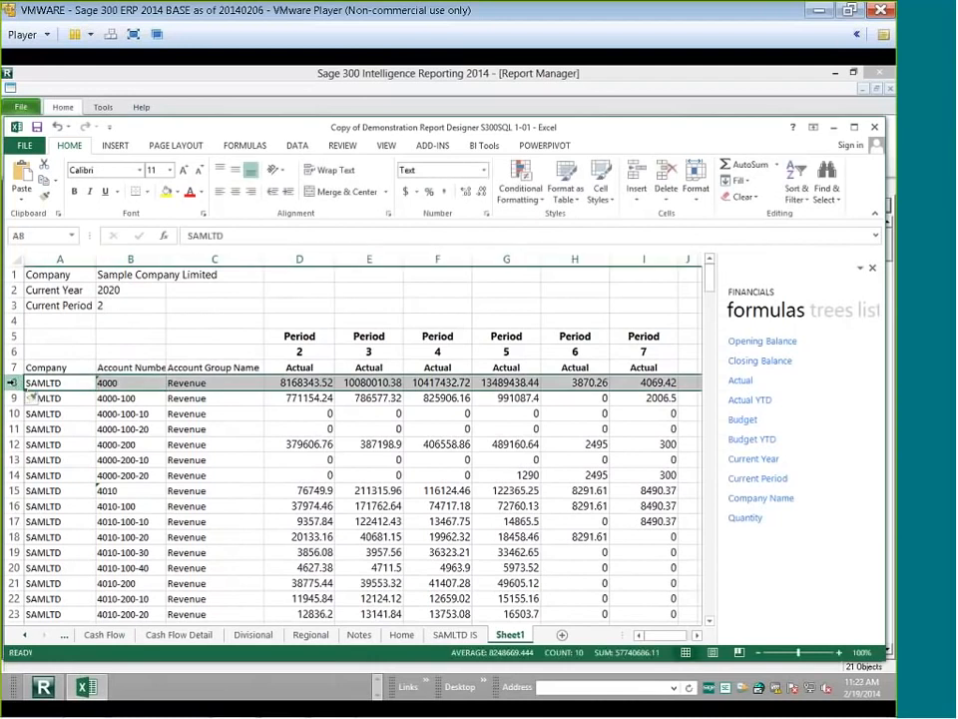
{"action": "key", "text": "ctrl+plus"}
{"action": "left_click", "coordinate": [177, 383]}
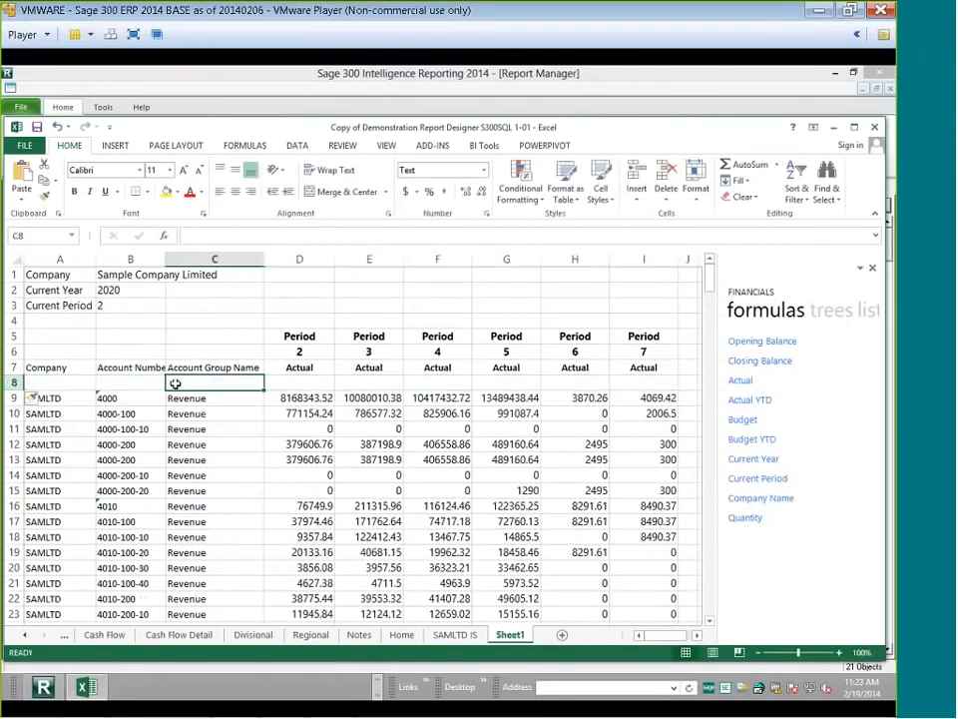
{"action": "type", "text": "Sales"}
{"action": "left_click", "coordinate": [140, 382]}
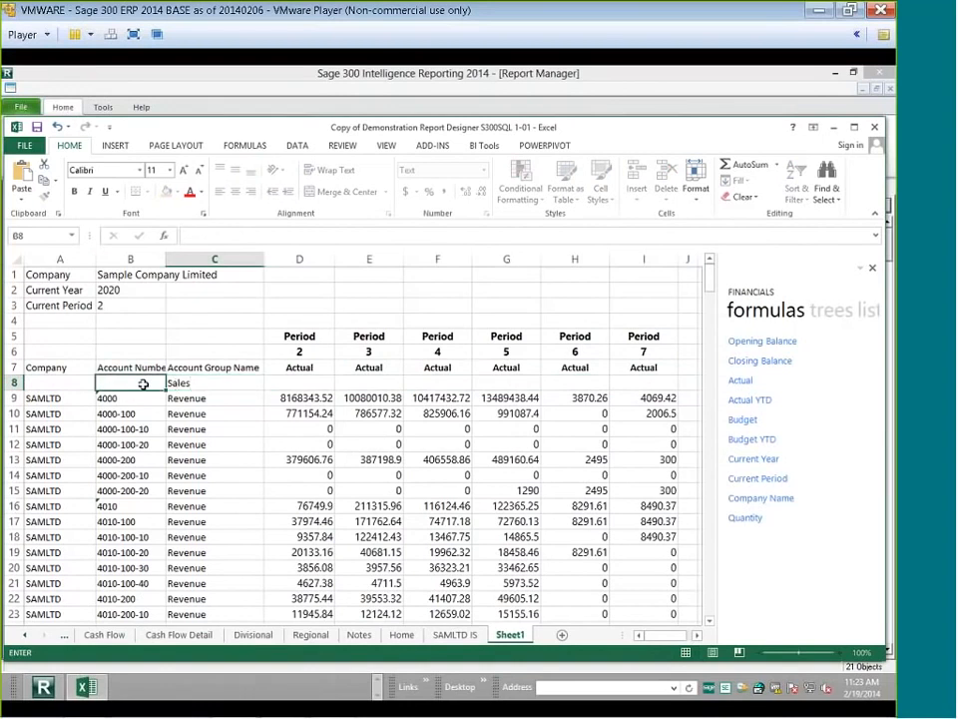
{"action": "type", "text": "4000"}
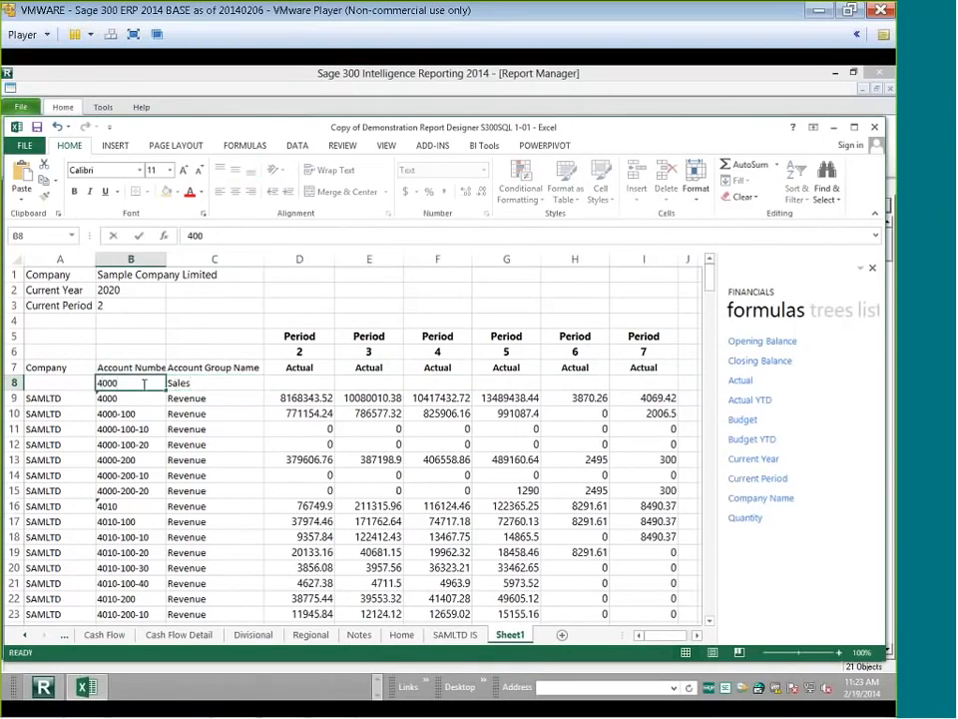
{"action": "type", "text": " to 4199"}
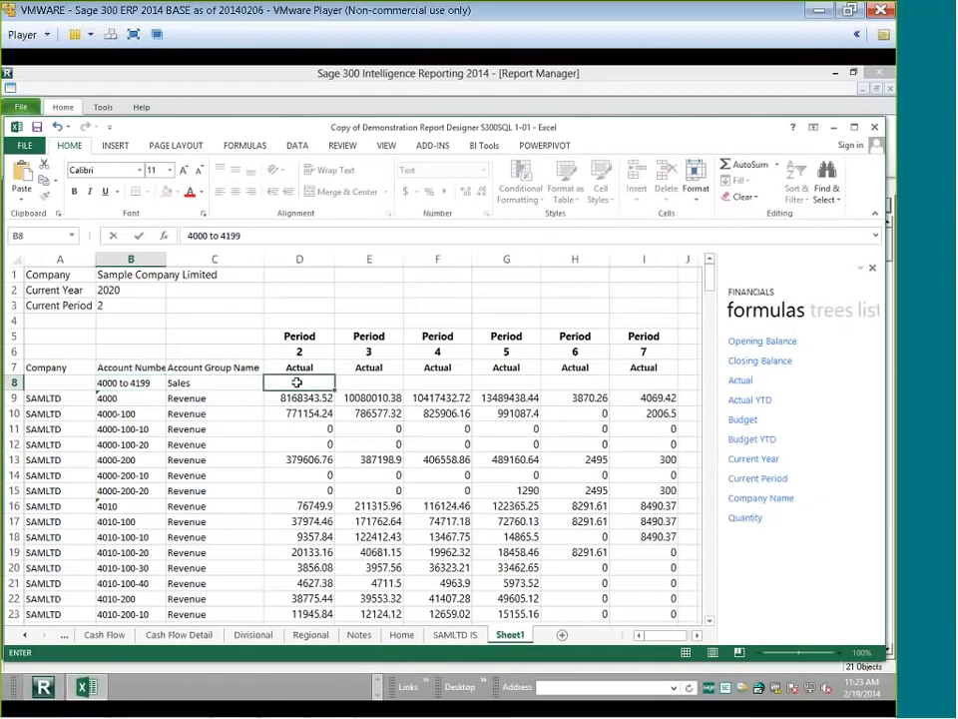
Fill the period Actual formulas from D9:I9 up into the Sales row, D8:I8
{"action": "left_click_drag", "start_coordinate": [299, 397], "coordinate": [673, 386]}
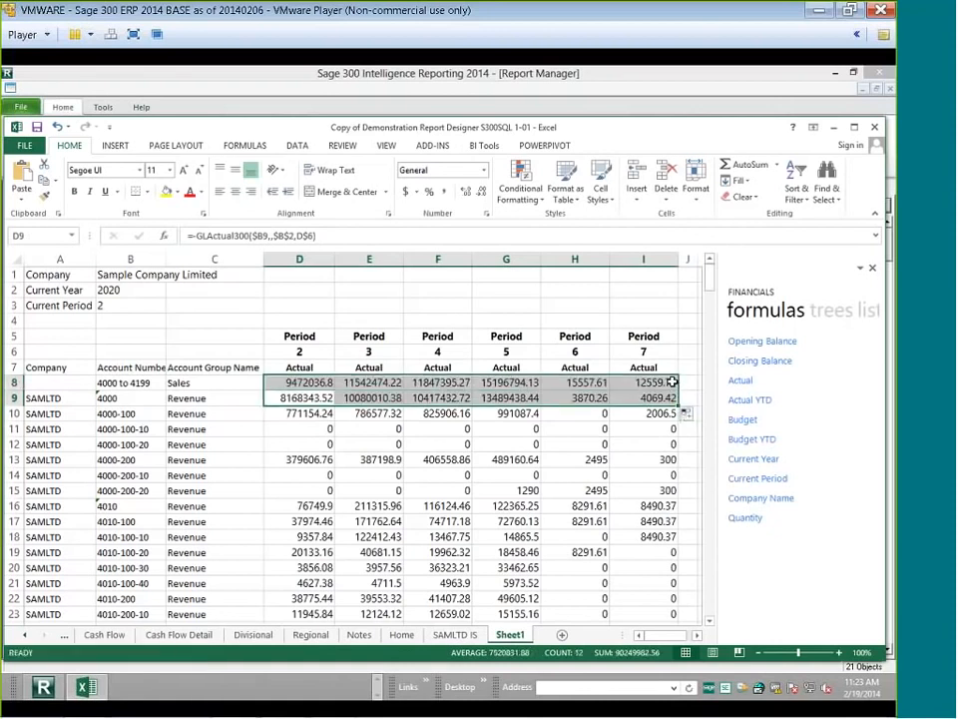
{"action": "left_click", "coordinate": [298, 382]}
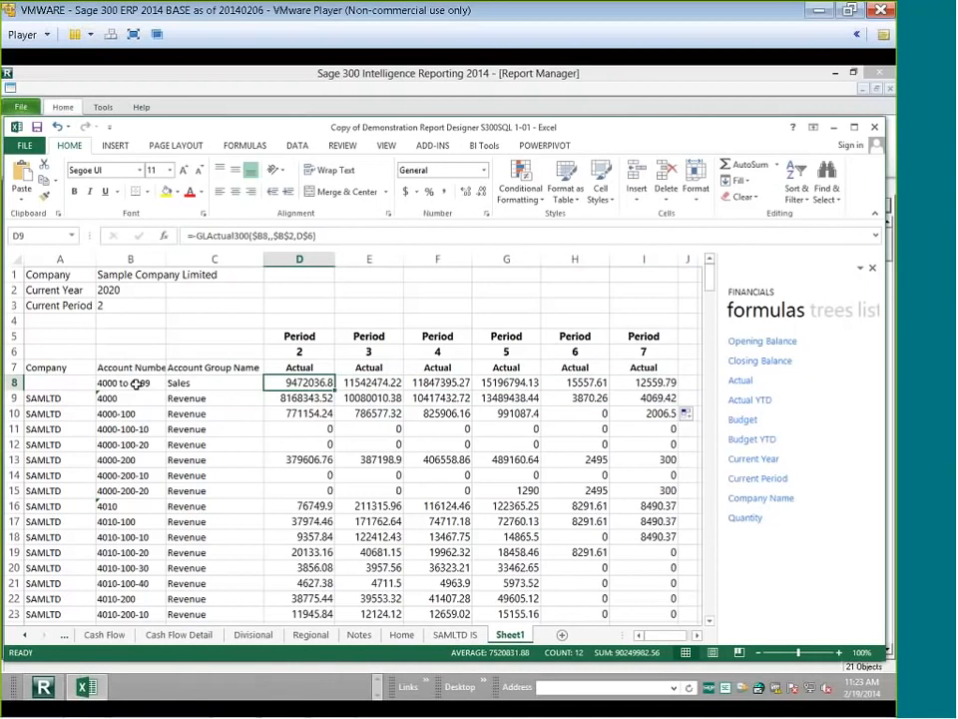
{"action": "left_click", "coordinate": [112, 388]}
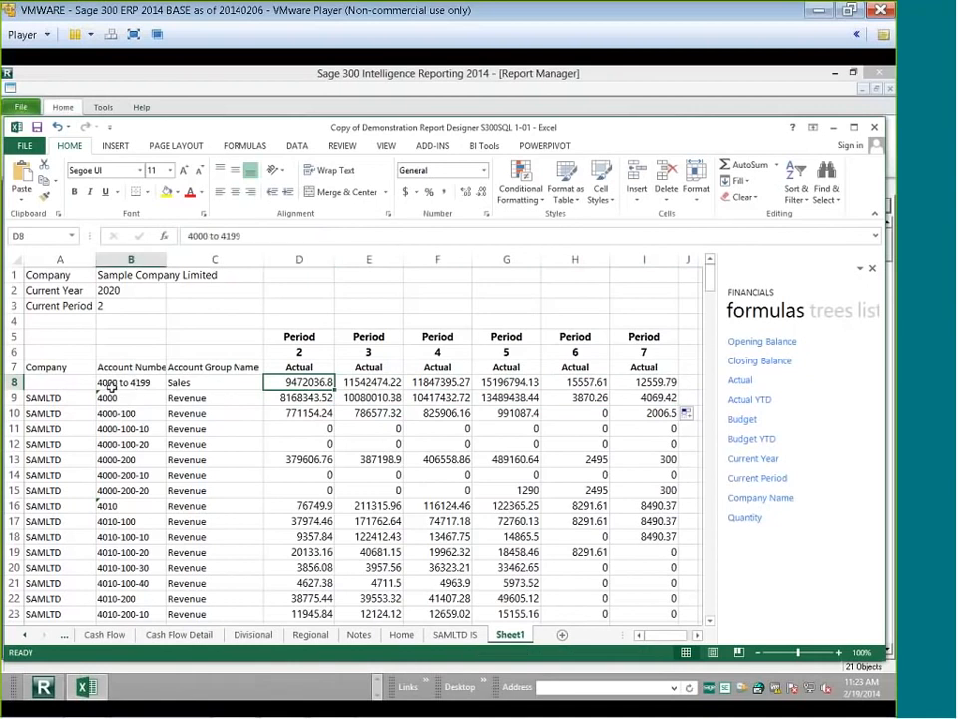
Delete the individual Revenue account rows 9 to 36, from account 4000 through 4150-200
{"action": "left_click", "coordinate": [14, 397]}
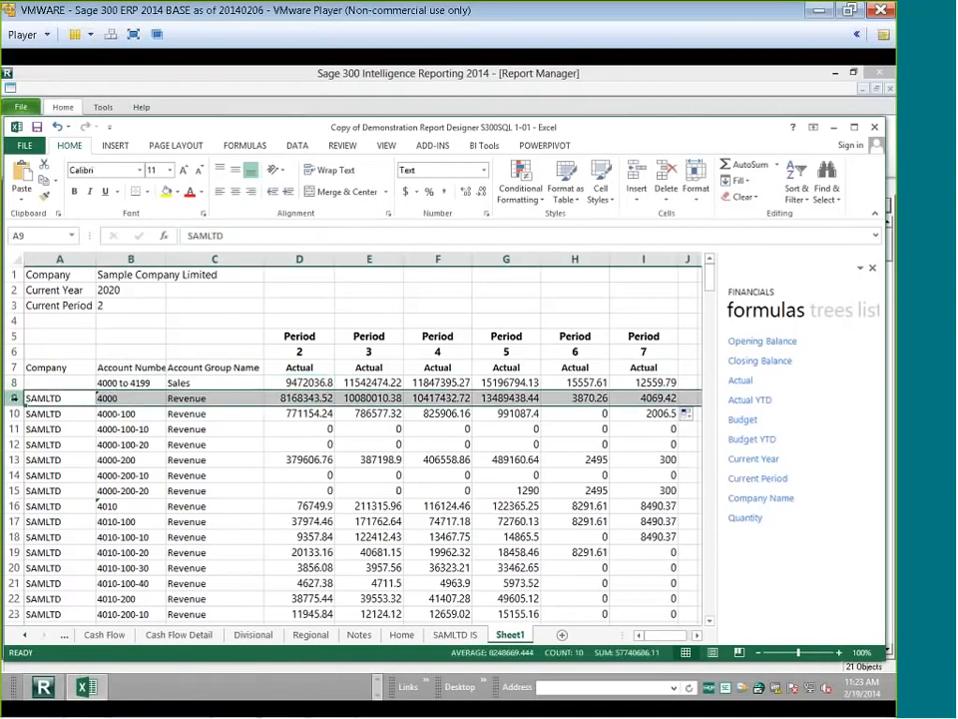
{"action": "left_click_drag", "start_coordinate": [14, 398], "coordinate": [30, 509]}
{"action": "right_click", "coordinate": [237, 467]}
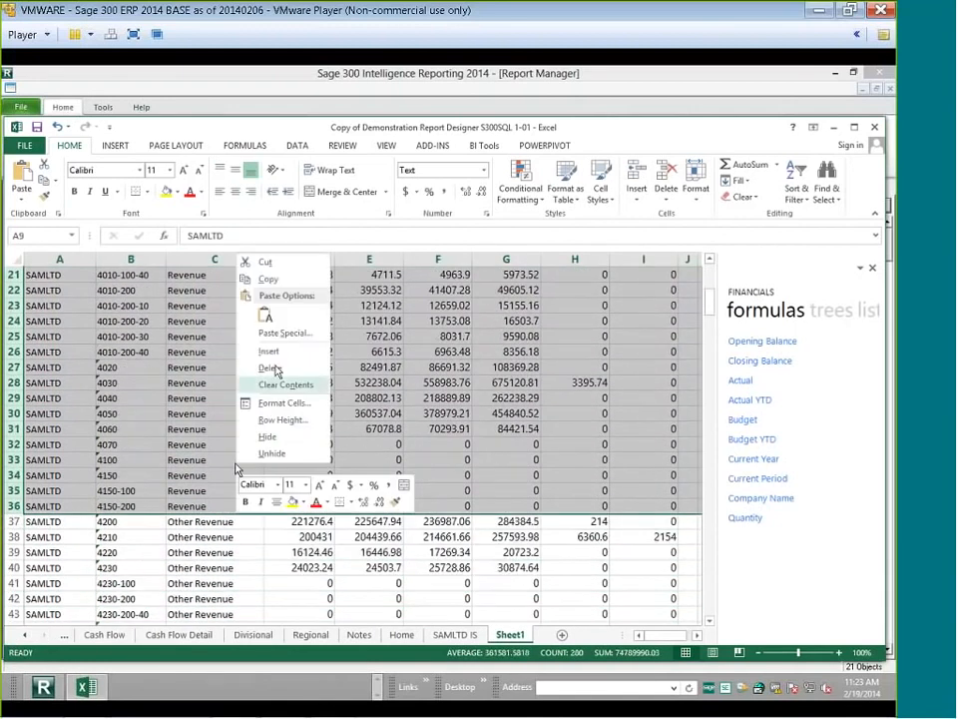
{"action": "left_click", "coordinate": [274, 367]}
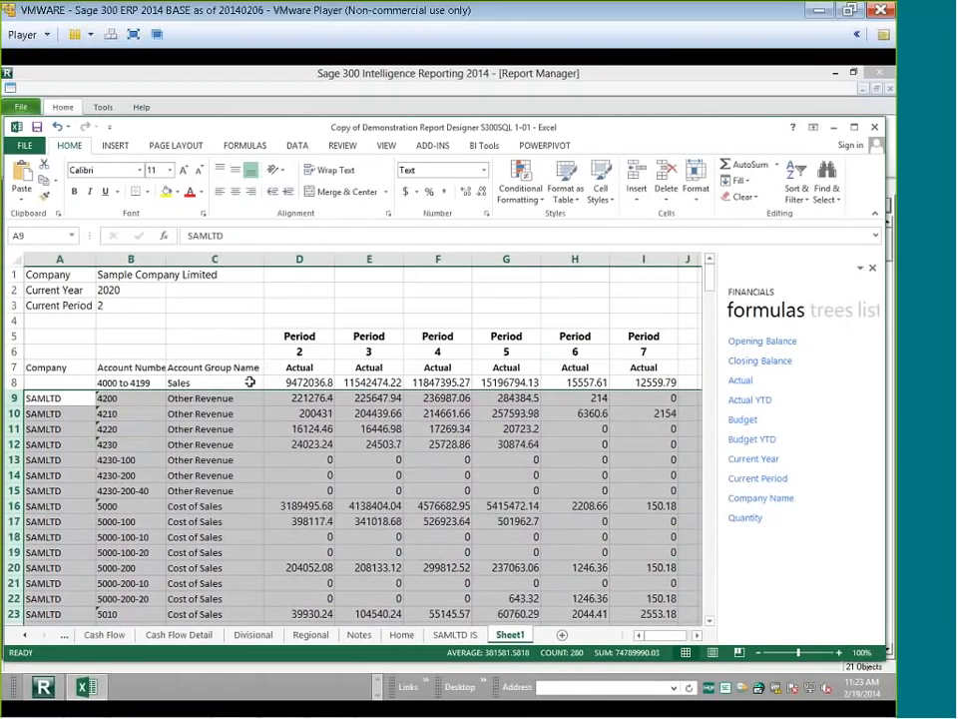
Change the account number of the first Other Revenue row, B9, to the range "4200 to 4299"
{"action": "left_click", "coordinate": [148, 397]}
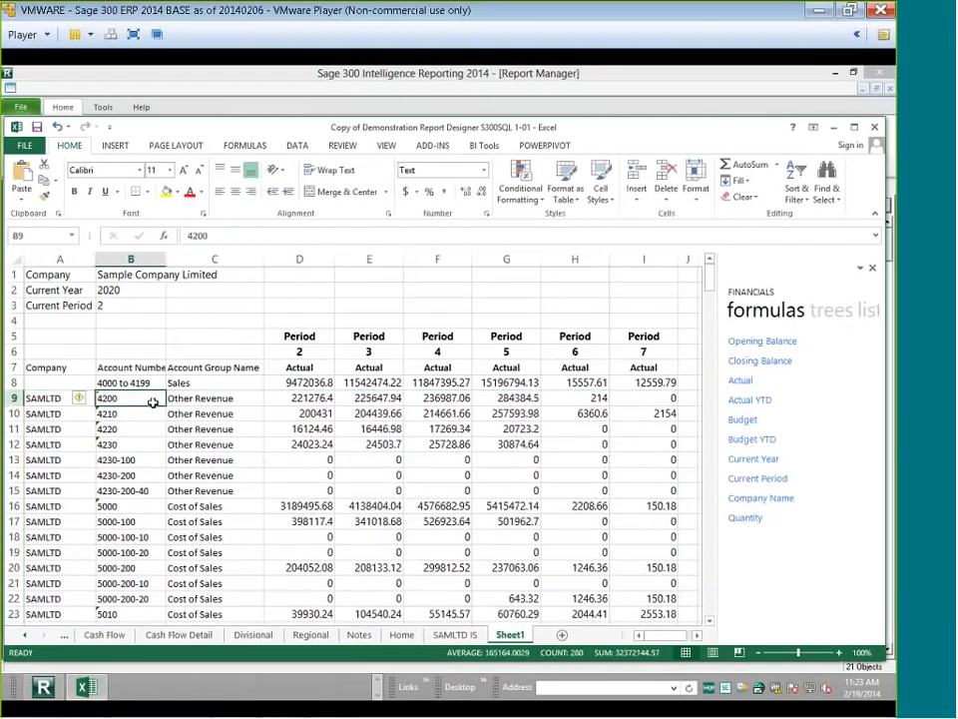
{"action": "left_click", "coordinate": [224, 235]}
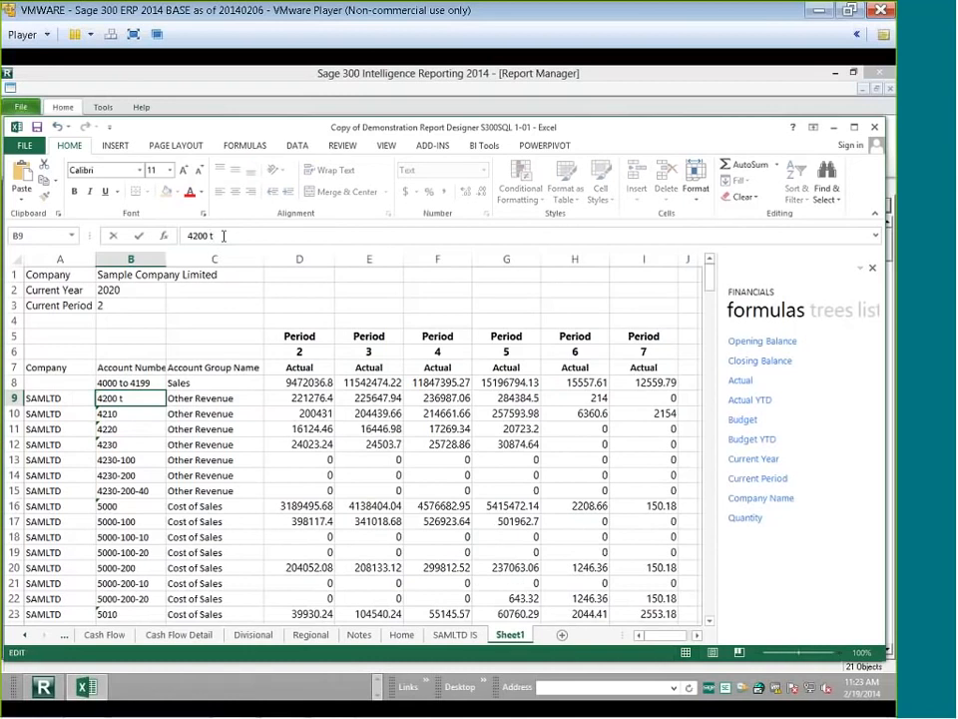
{"action": "type", "text": "to 4299"}
{"action": "key", "text": "Return"}
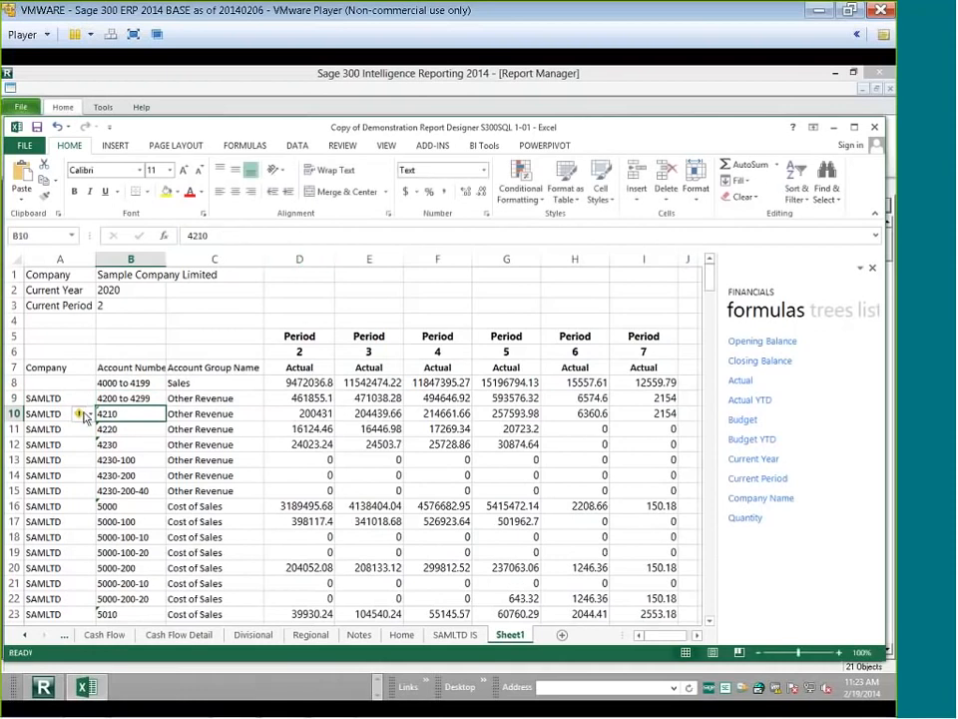
Delete the remaining individual Other Revenue rows 10 to 15, accounts 4210 through 4230-200-40
{"action": "left_click", "coordinate": [18, 413]}
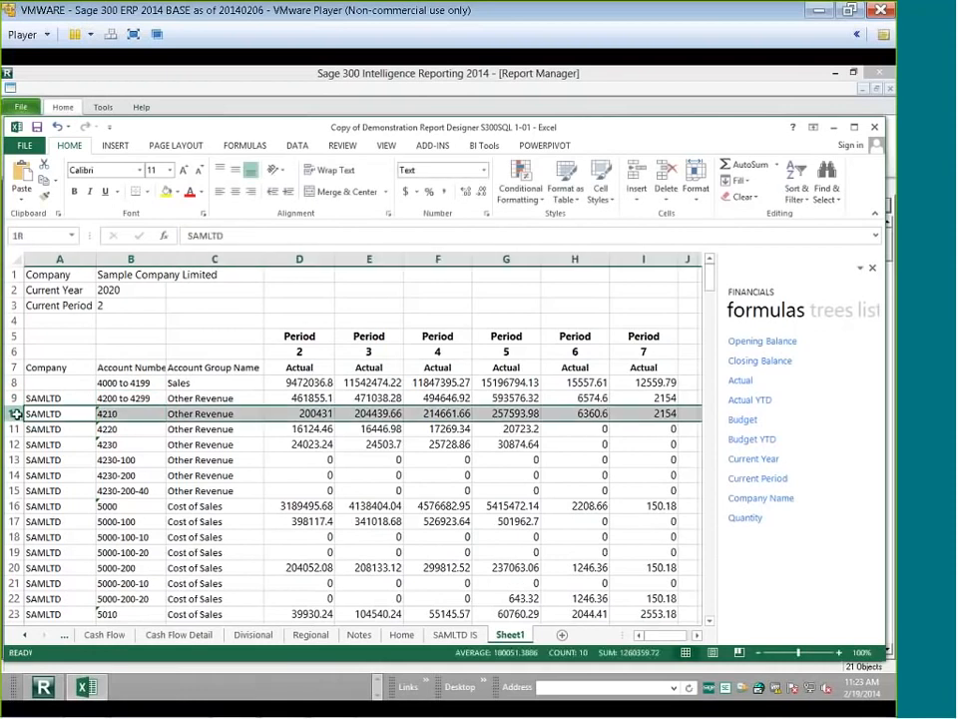
{"action": "left_click_drag", "start_coordinate": [18, 436], "coordinate": [18, 491]}
{"action": "right_click", "coordinate": [158, 468]}
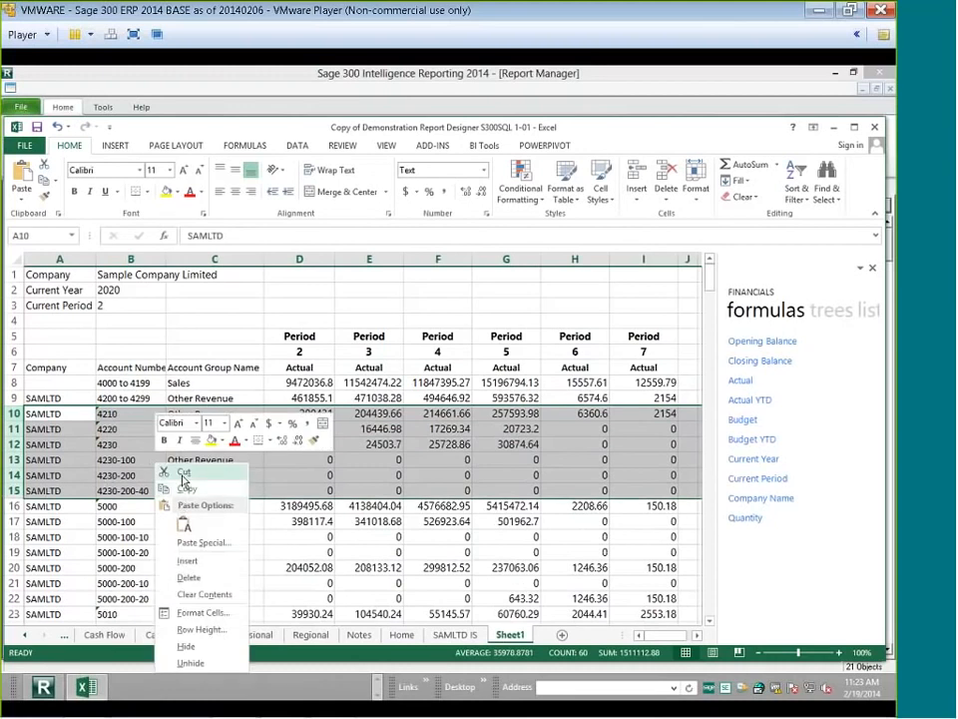
{"action": "left_click", "coordinate": [183, 473]}
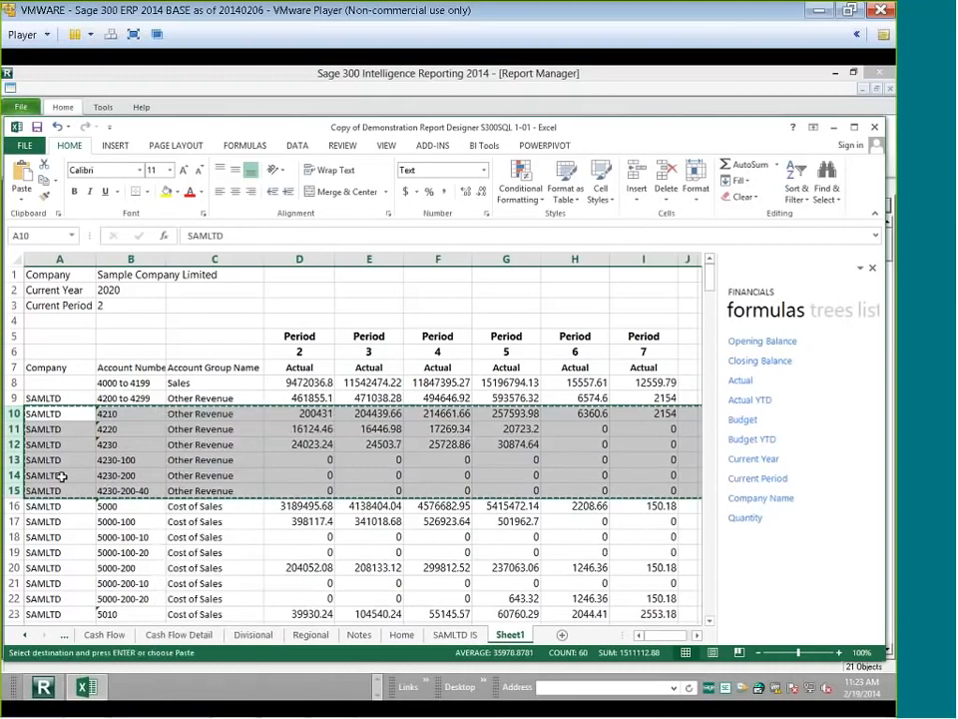
{"action": "right_click", "coordinate": [115, 467]}
{"action": "left_click", "coordinate": [145, 368]}
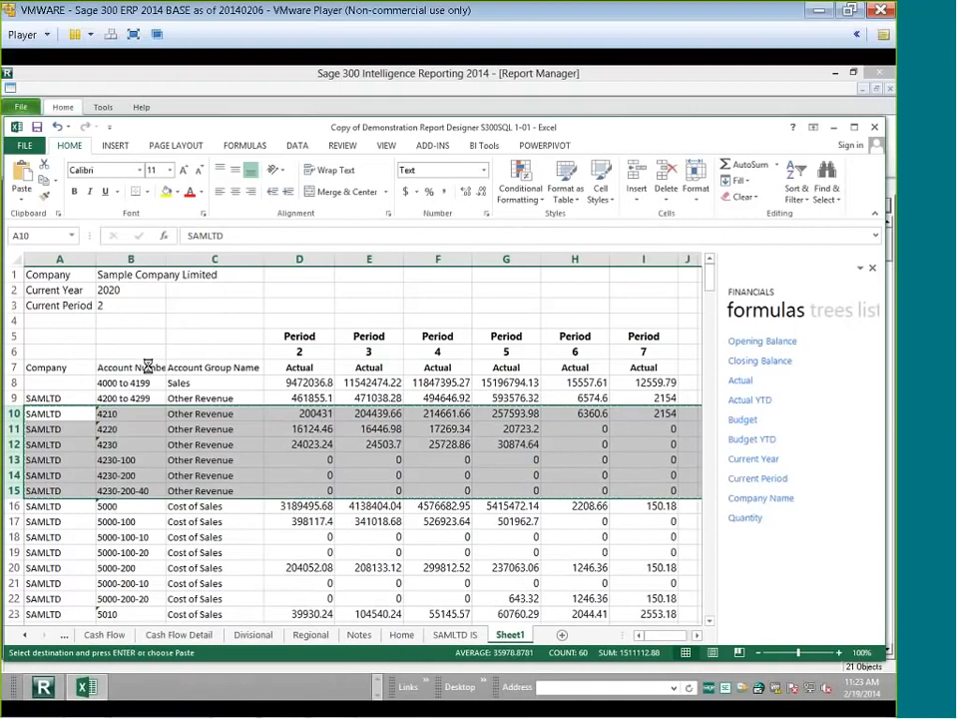
Insert three blank rows above the first Cost of Sales account and enter "Total Revenue" in C10
{"action": "left_click", "coordinate": [133, 416]}
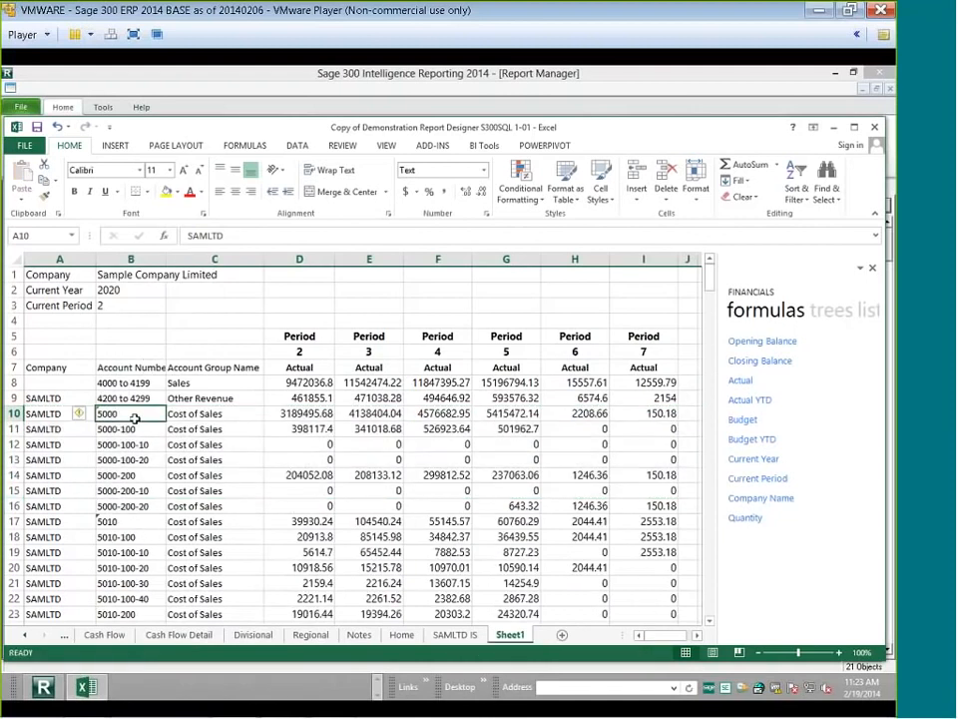
{"action": "left_click", "coordinate": [20, 414]}
{"action": "key", "text": "ctrl+plus"}
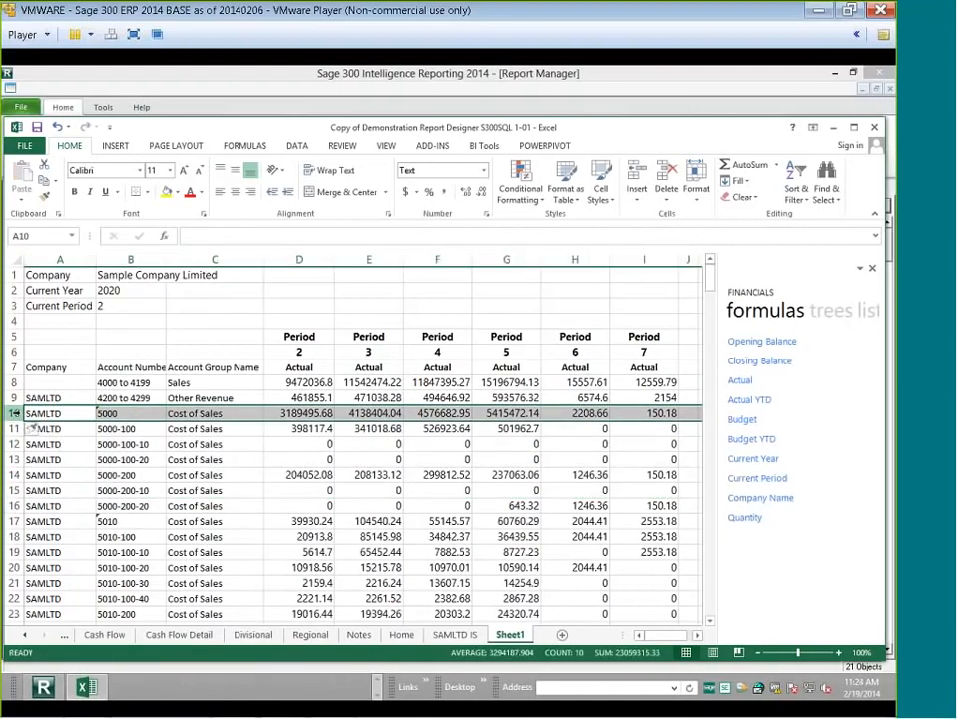
{"action": "key", "text": "ctrl+plus"}
{"action": "key", "text": "ctrl+plus"}
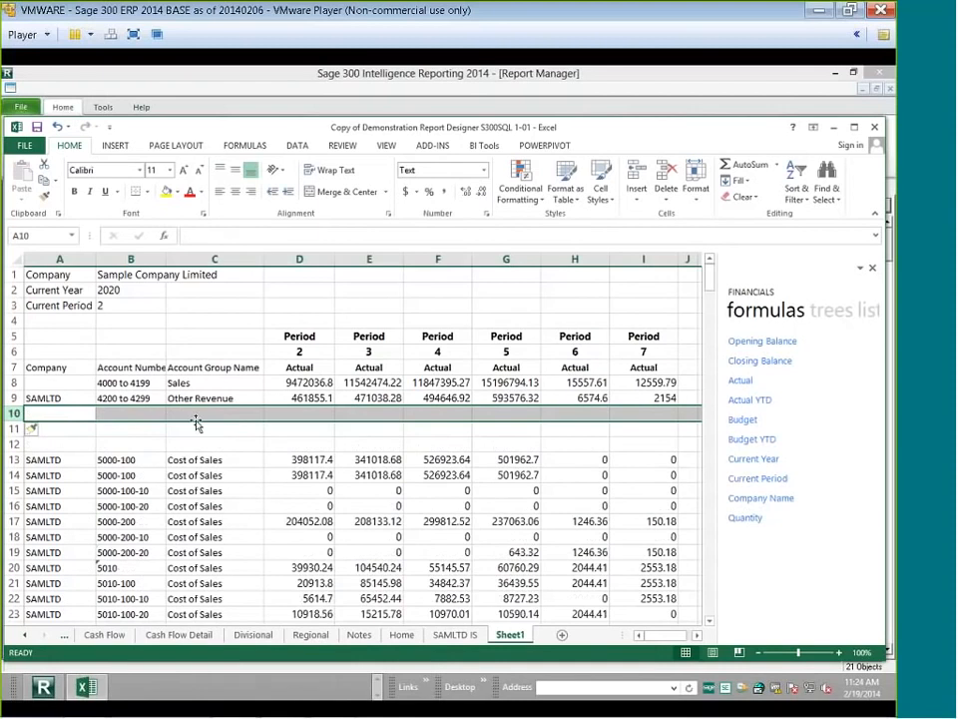
{"action": "left_click", "coordinate": [197, 412]}
{"action": "type", "text": "Total "}
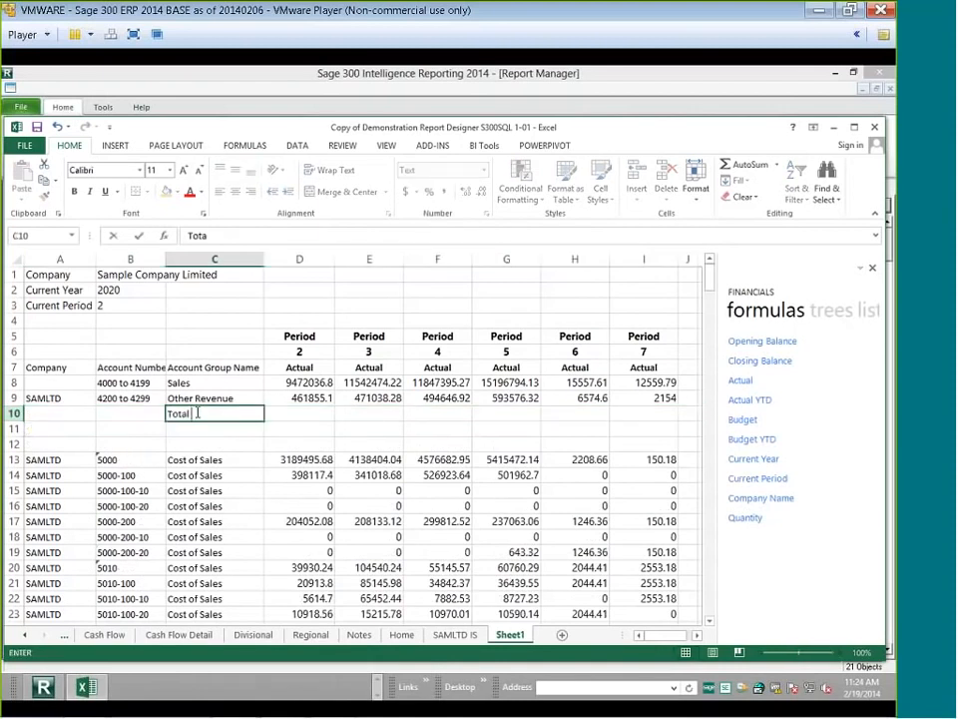
{"action": "type", "text": "Revenue"}
{"action": "key", "text": "Tab"}
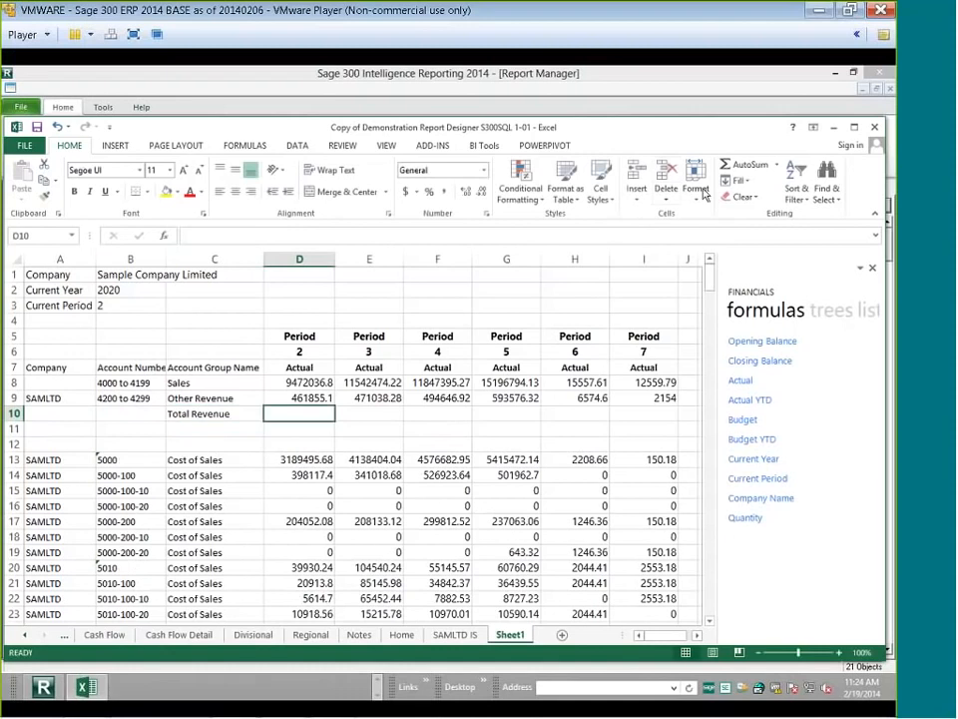
Sum D8:D9 in the Total Revenue row, fill the total across to K10, and clear it from spacer cell J10
{"action": "left_click", "coordinate": [751, 164]}
{"action": "key", "text": "Return"}
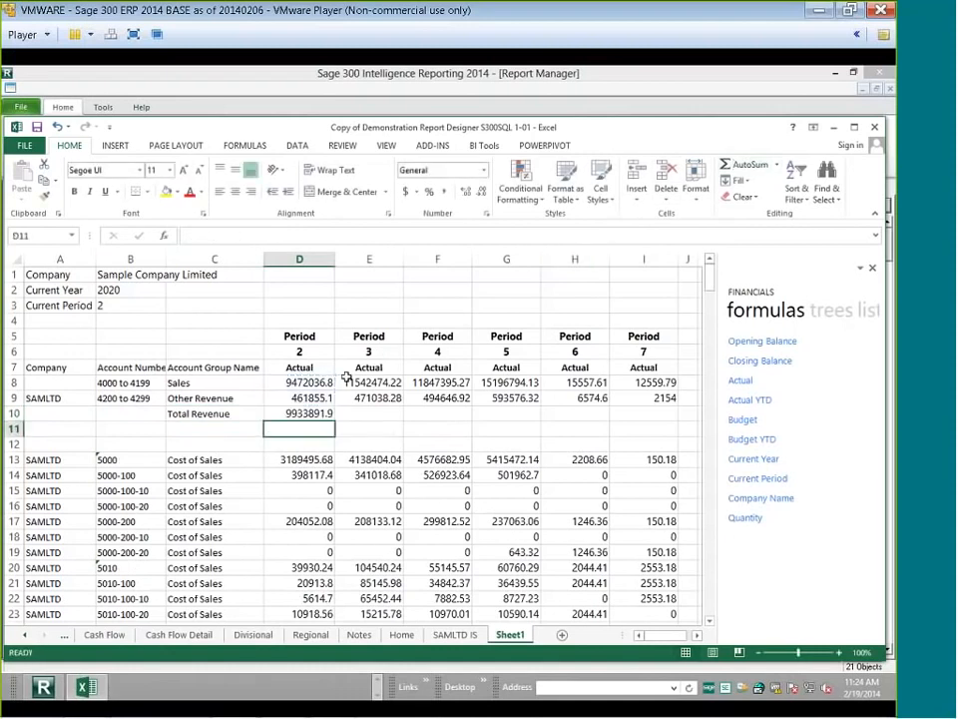
{"action": "left_click_drag", "start_coordinate": [329, 413], "coordinate": [620, 420]}
{"action": "left_click", "coordinate": [548, 413]}
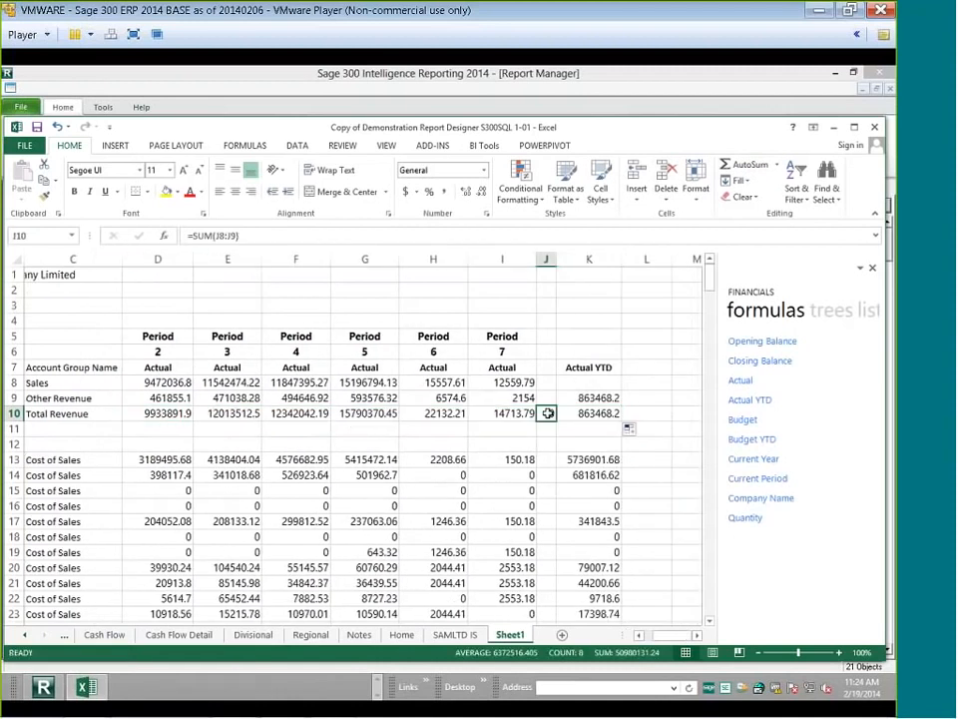
{"action": "key", "text": "Delete"}
{"action": "left_click", "coordinate": [173, 415]}
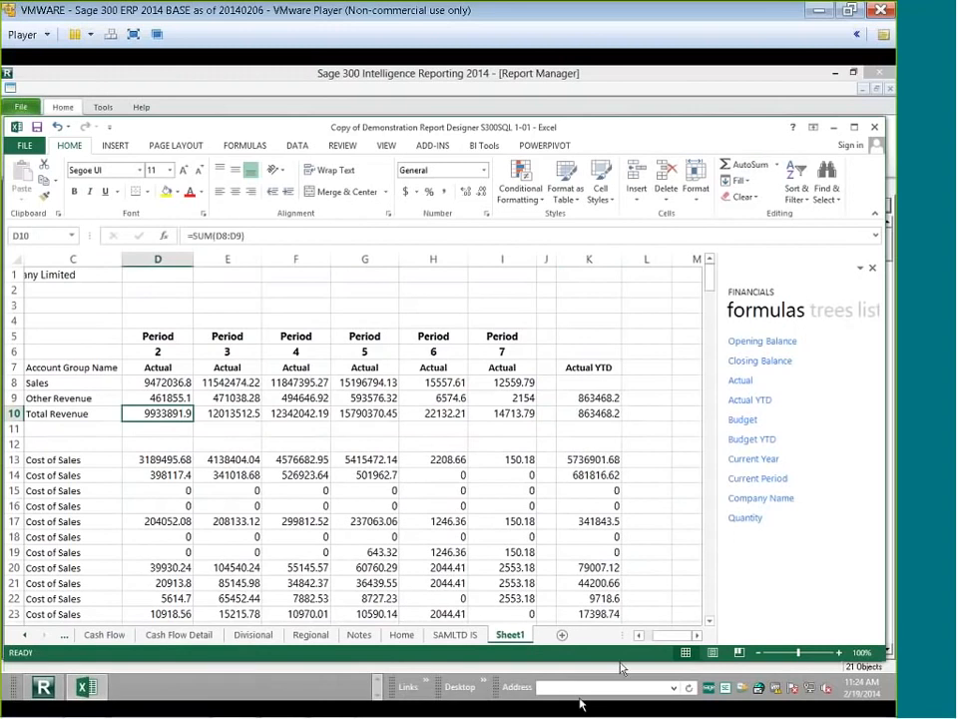
Change the account number of the first Cost of Sales row, B13, to "5000 to 5050 + 5500 + 5600"
{"action": "left_click_drag", "start_coordinate": [663, 636], "coordinate": [644, 639]}
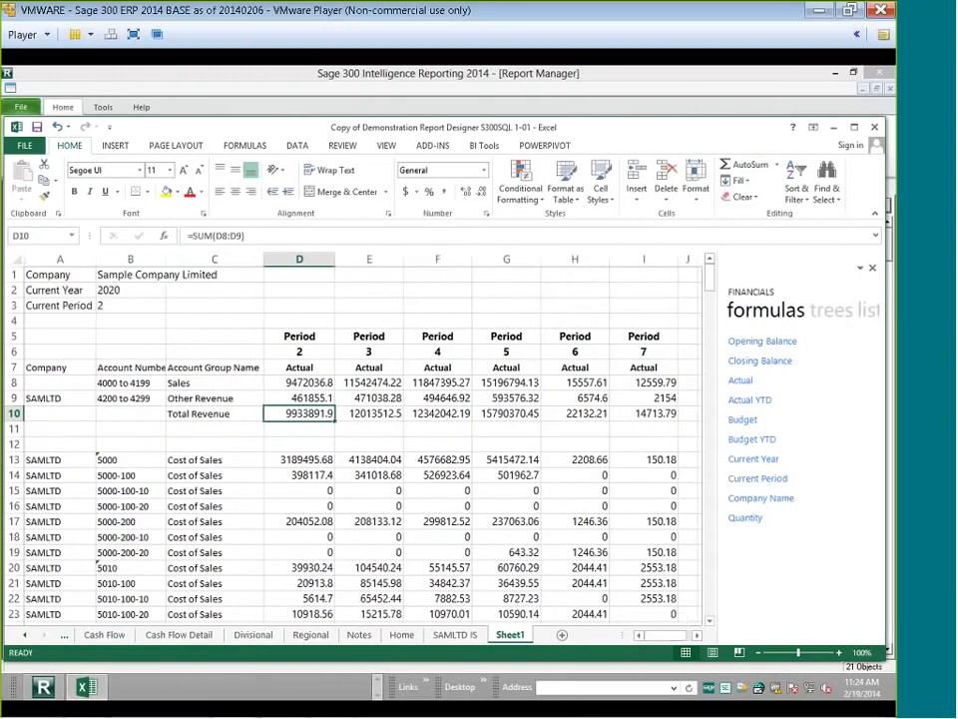
{"action": "left_click", "coordinate": [201, 463]}
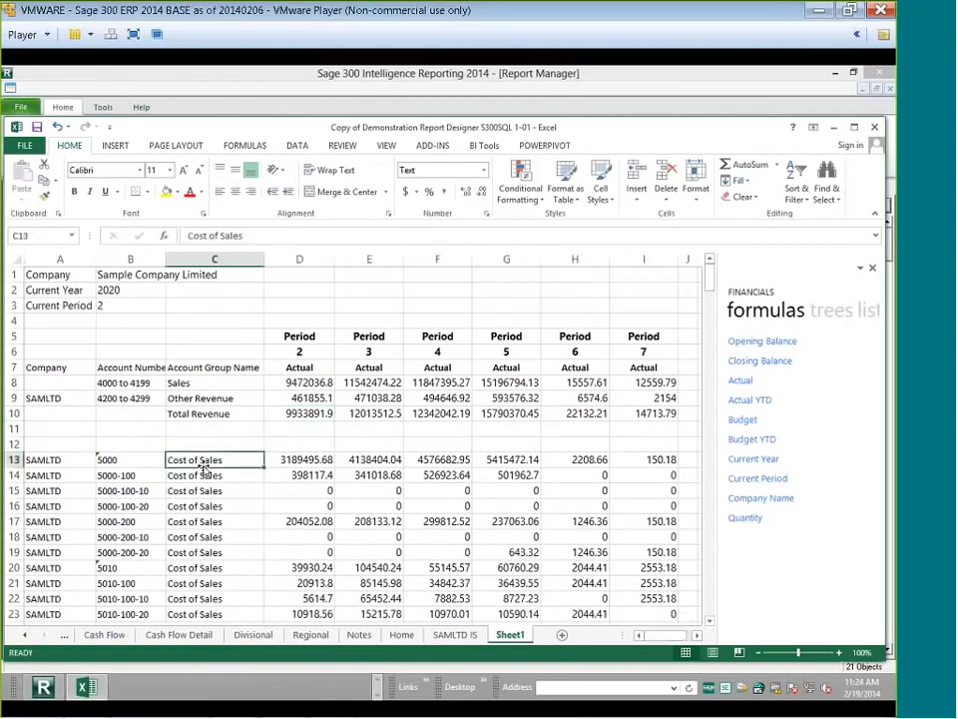
{"action": "key", "text": "Left"}
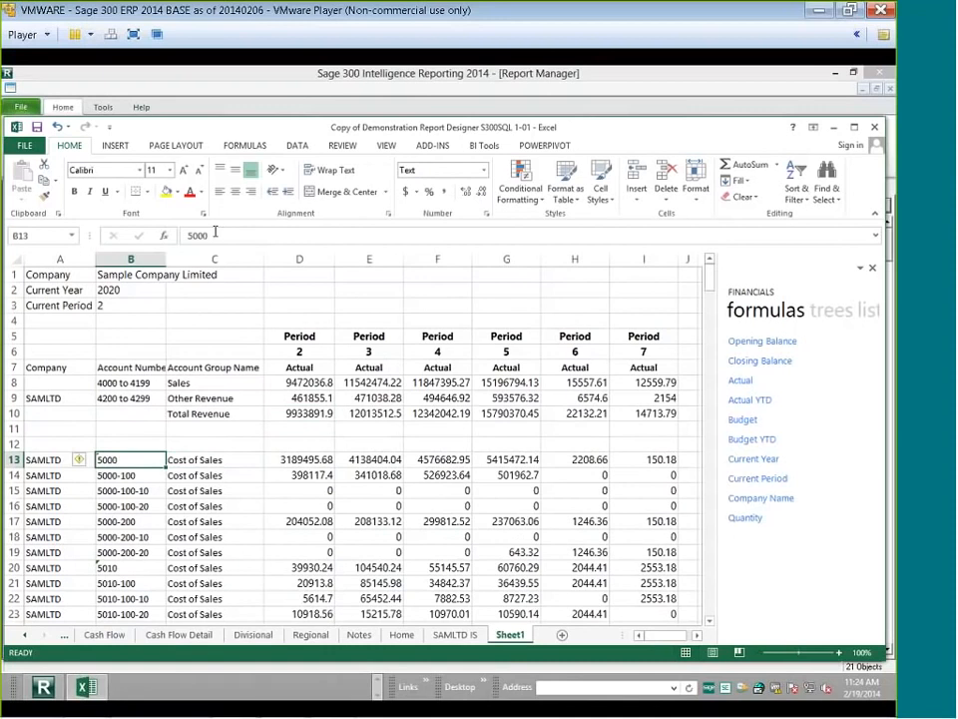
{"action": "left_click", "coordinate": [214, 232]}
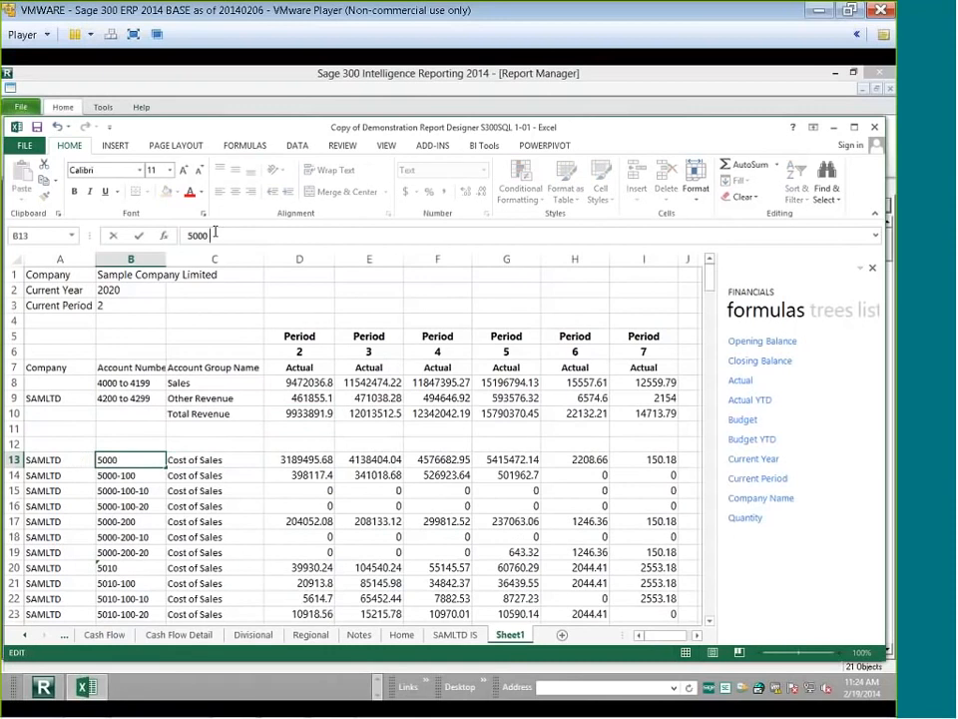
{"action": "type", "text": "to 5050 +"}
{"action": "type", "text": "55"}
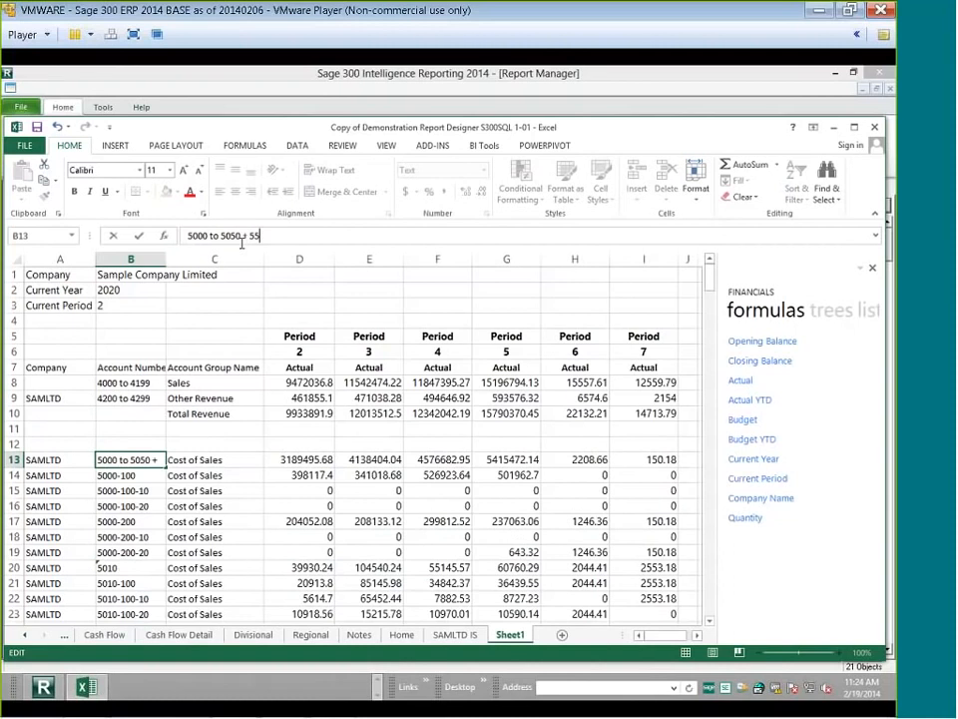
{"action": "type", "text": "00 + "}
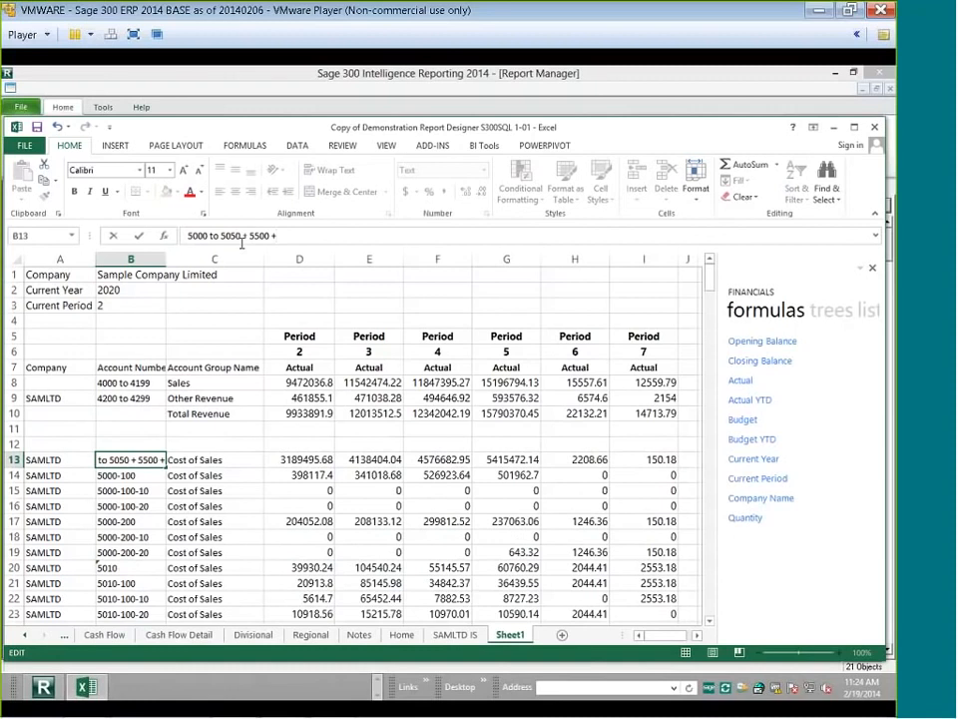
{"action": "type", "text": "5600"}
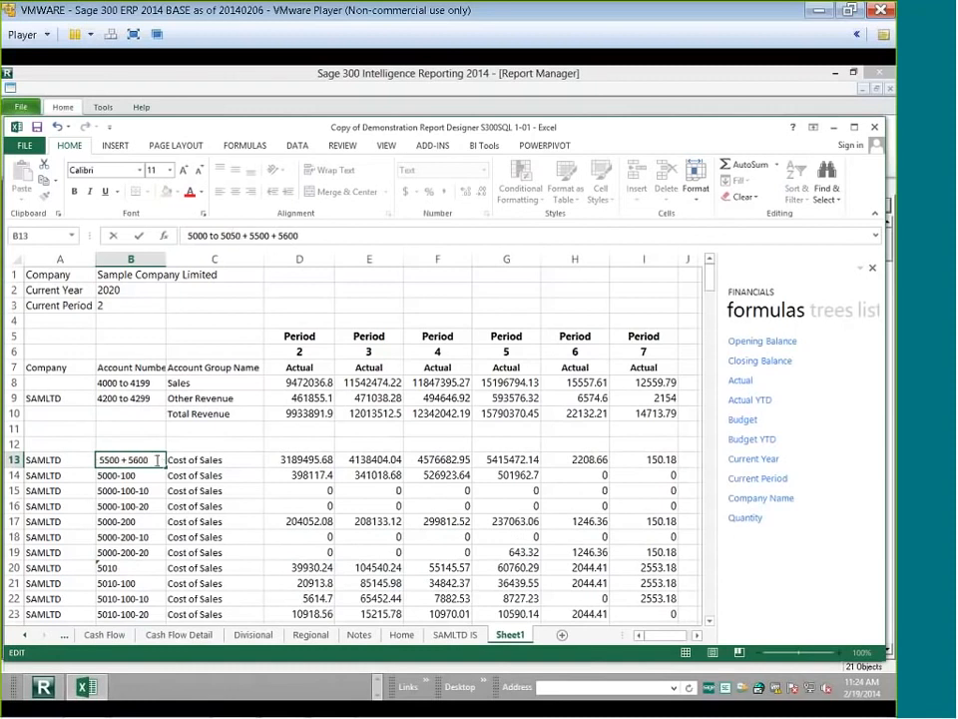
{"action": "key", "text": "Return"}
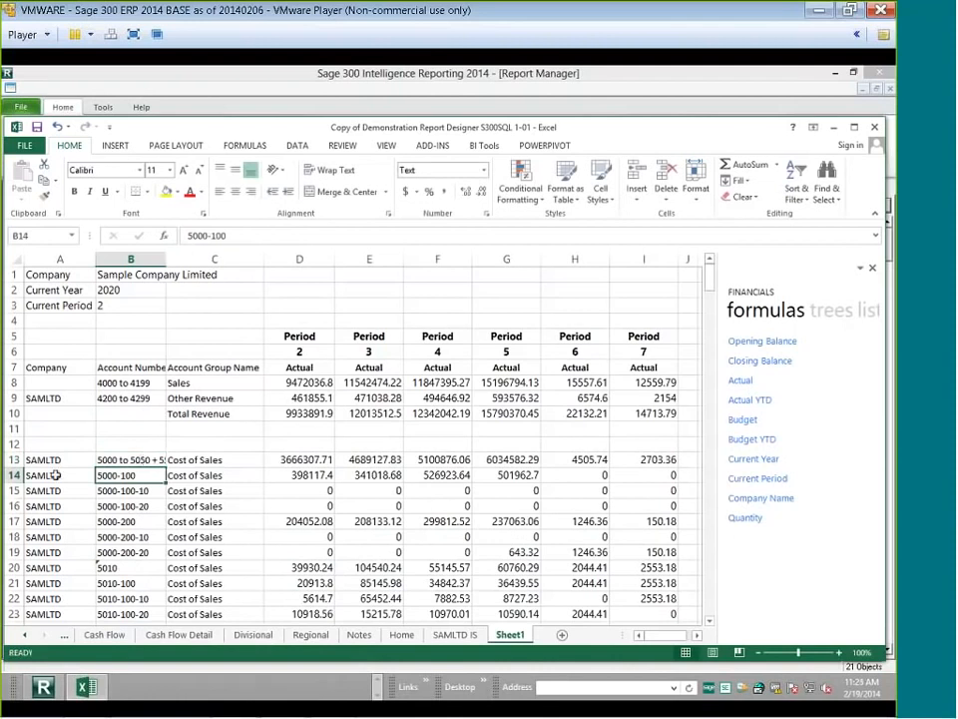
Delete the individual Cost of Sales rows 14 to 34, accounts 5000-100 through 5050
{"action": "mouse_move", "coordinate": [12, 478]}
{"action": "left_mouse_down"}
{"action": "mouse_move", "coordinate": [15, 627]}
{"action": "mouse_move", "coordinate": [14, 490]}
{"action": "left_mouse_up"}
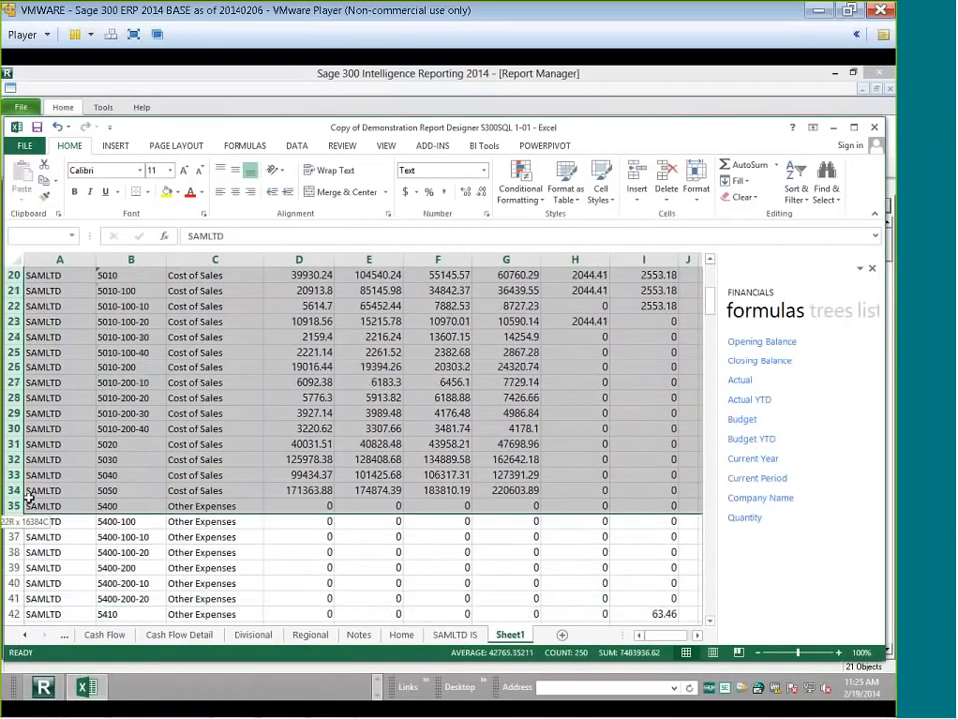
{"action": "right_click", "coordinate": [172, 458]}
{"action": "left_click", "coordinate": [206, 573]}
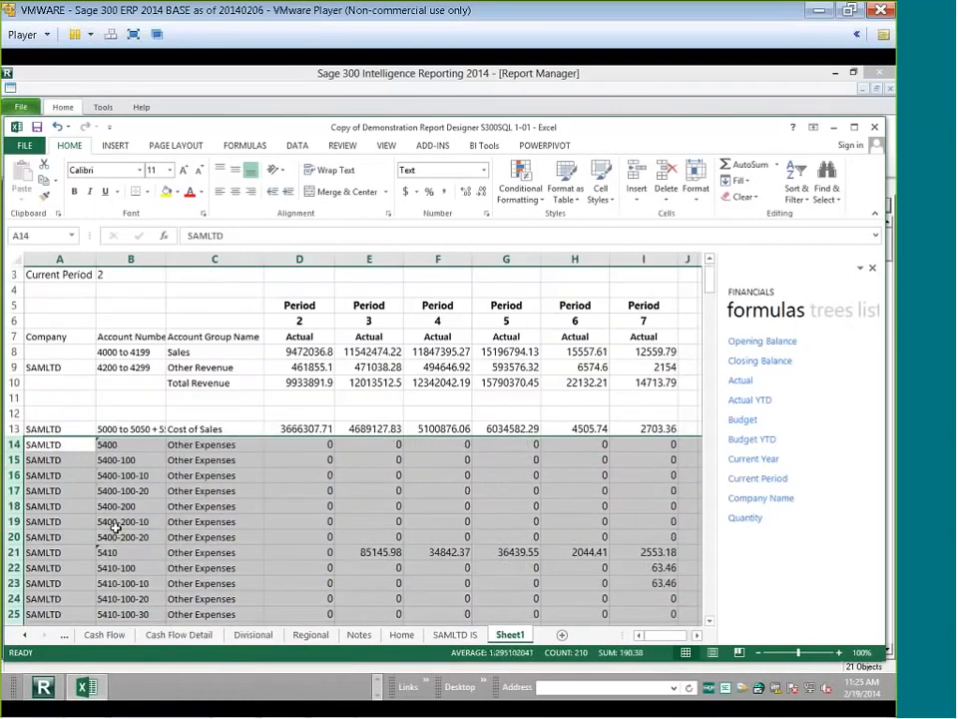
Delete the two separate Cost of Sales rows for accounts 5500 and 5600 below the 5400-series Other Expenses
{"action": "scroll", "coordinate": [116, 531], "scroll_direction": "down", "scroll_amount": 3}
{"action": "scroll", "coordinate": [116, 531], "scroll_direction": "down", "scroll_amount": 3}
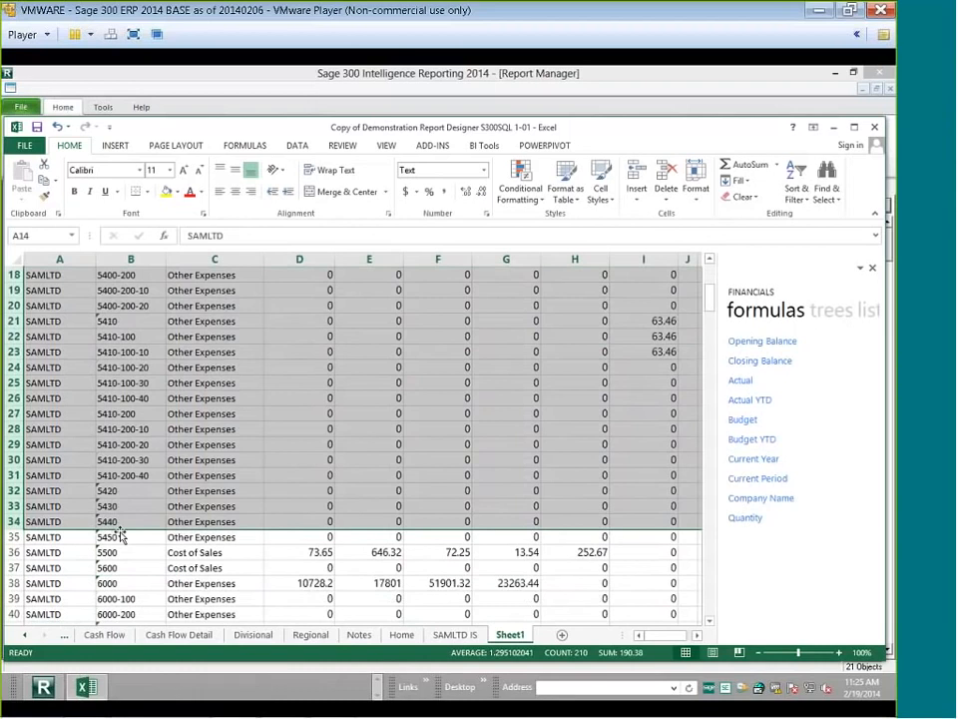
{"action": "left_click_drag", "start_coordinate": [14, 552], "coordinate": [14, 567]}
{"action": "right_click", "coordinate": [116, 565]}
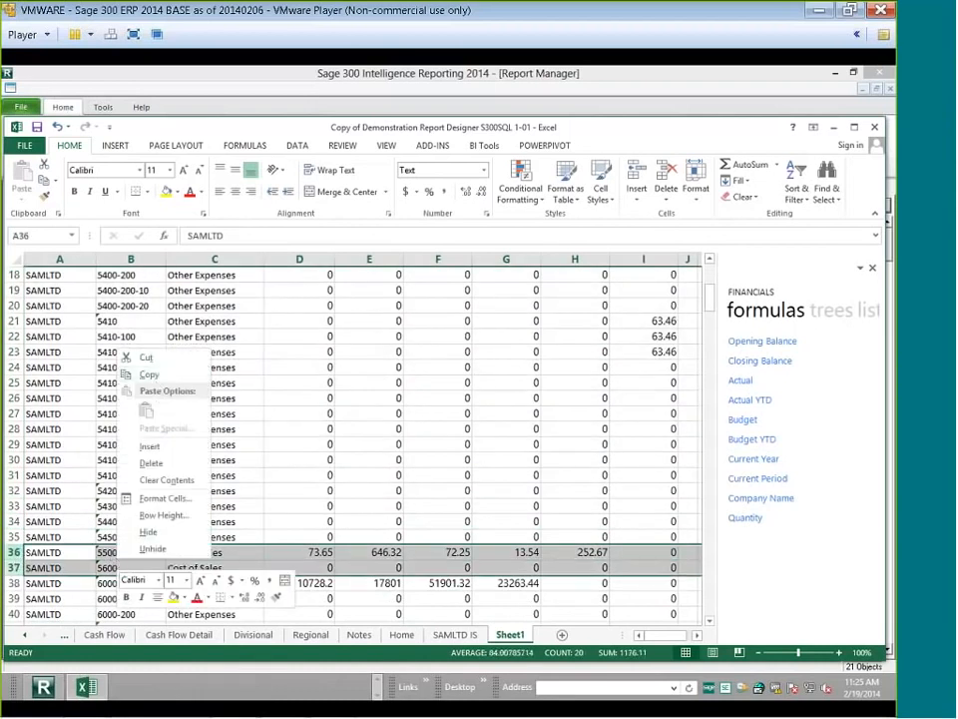
{"action": "left_click", "coordinate": [200, 461]}
Insert two blank rows between the consolidated Cost of Sales row and the first Other Expenses account, 5400
{"action": "scroll", "coordinate": [207, 455], "scroll_direction": "up", "scroll_amount": 6}
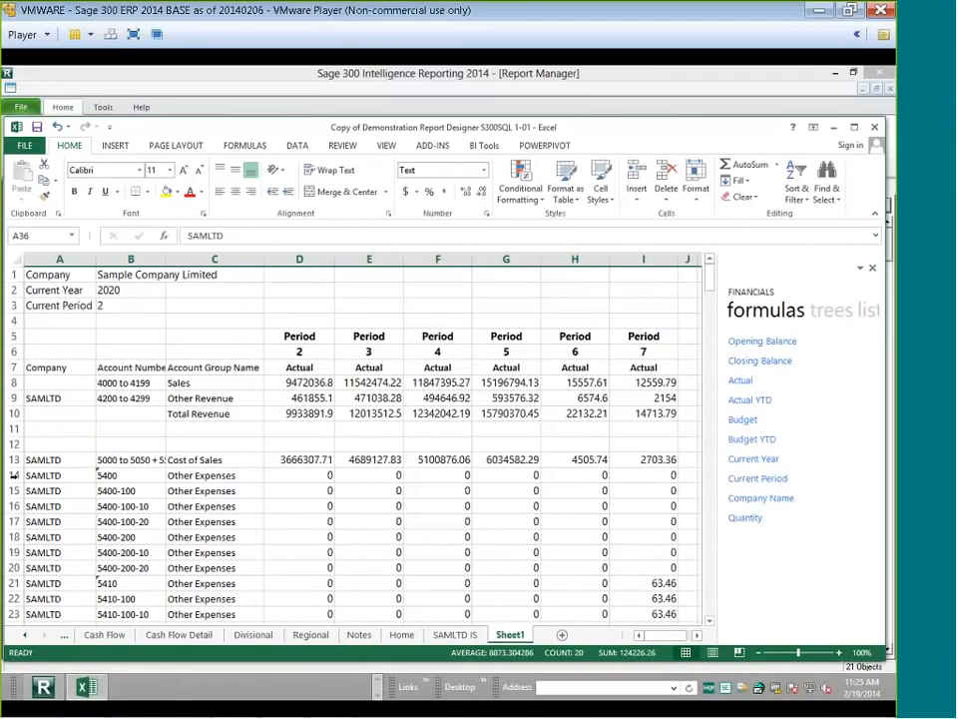
{"action": "left_click", "coordinate": [16, 475]}
{"action": "key", "text": "ctrl+shift+plus"}
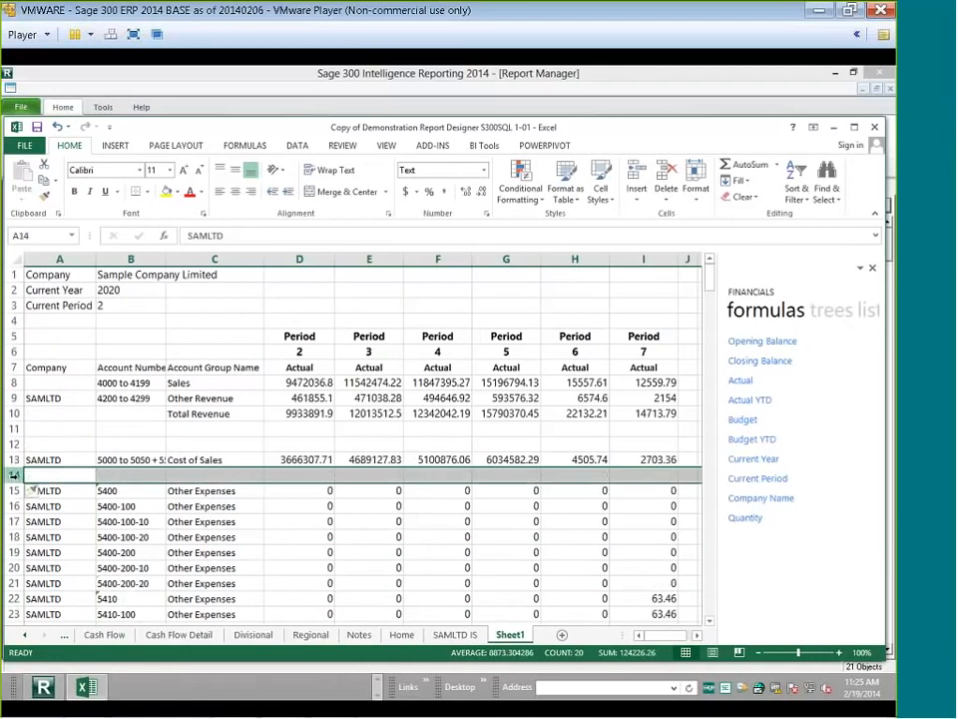
{"action": "key", "text": "ctrl+shift+plus"}
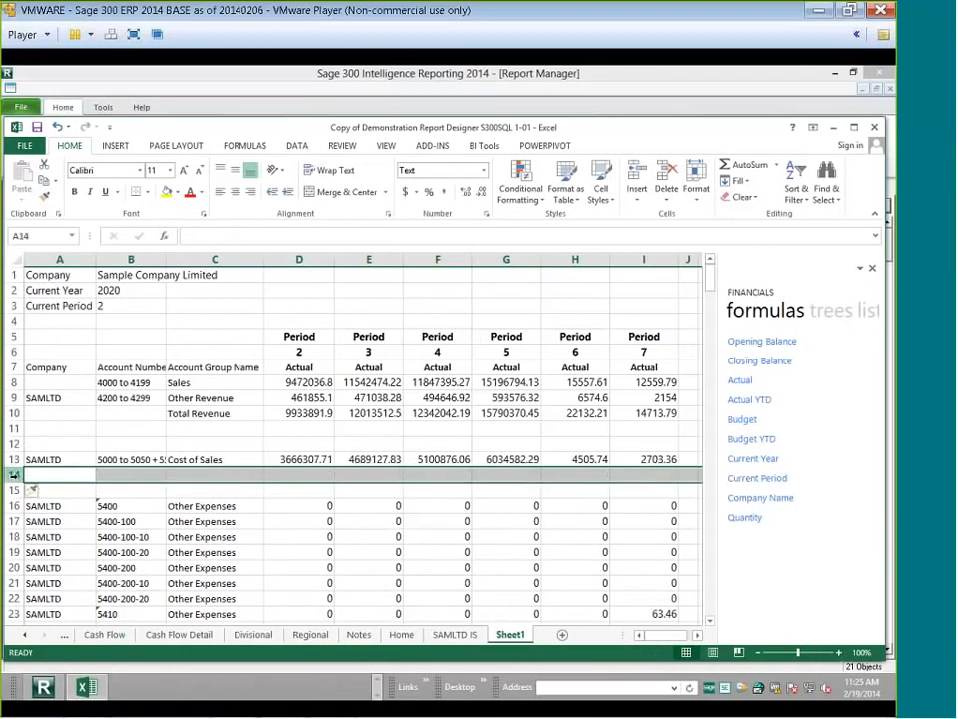
Insert a blank row above the expense accounts and label cell C15 "Gross Profit"
{"action": "key", "text": "ctrl+shift+plus"}
{"action": "left_click", "coordinate": [116, 490]}
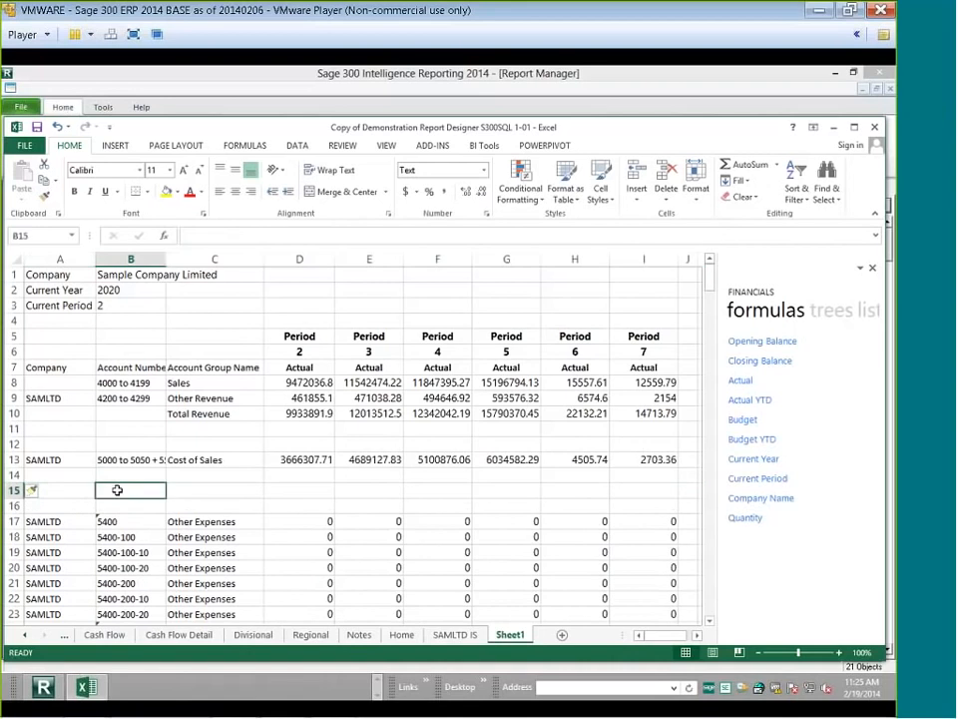
{"action": "key", "text": "Right"}
{"action": "type", "text": "Gr"}
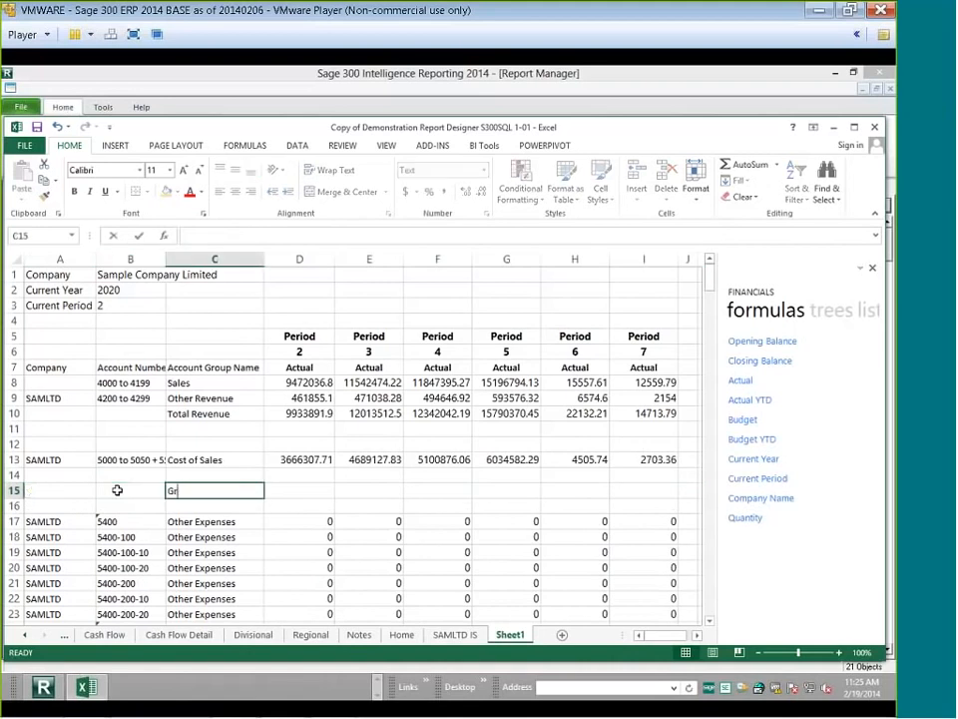
{"action": "type", "text": "oss Profit"}
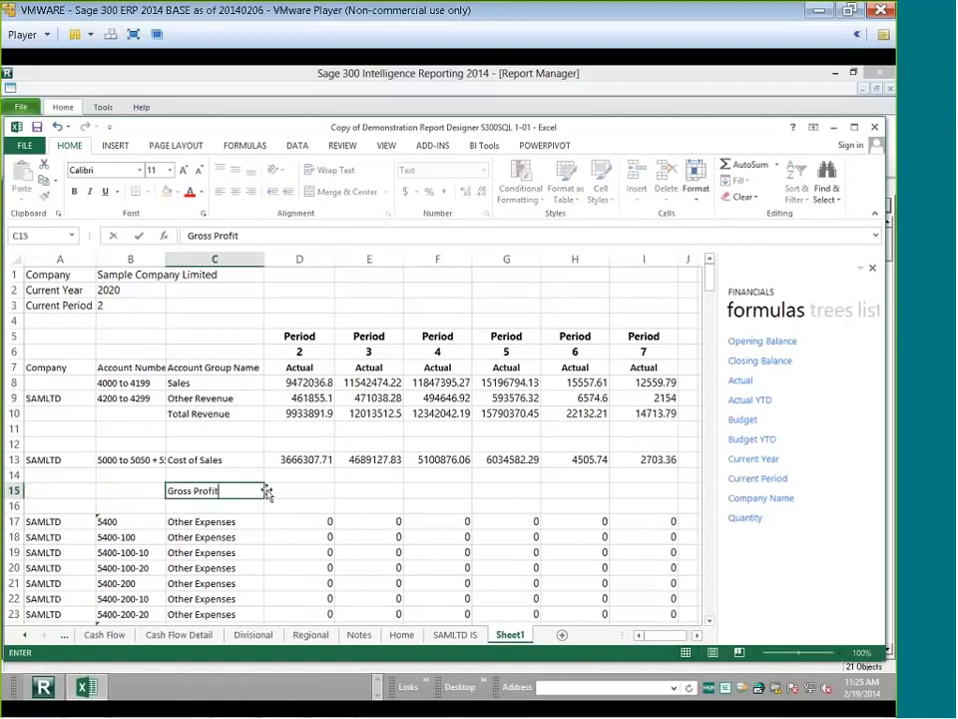
Calculate Gross Profit in D15 as =SUM(D10)-D13 and fill the formula across to column I
{"action": "left_click", "coordinate": [272, 489]}
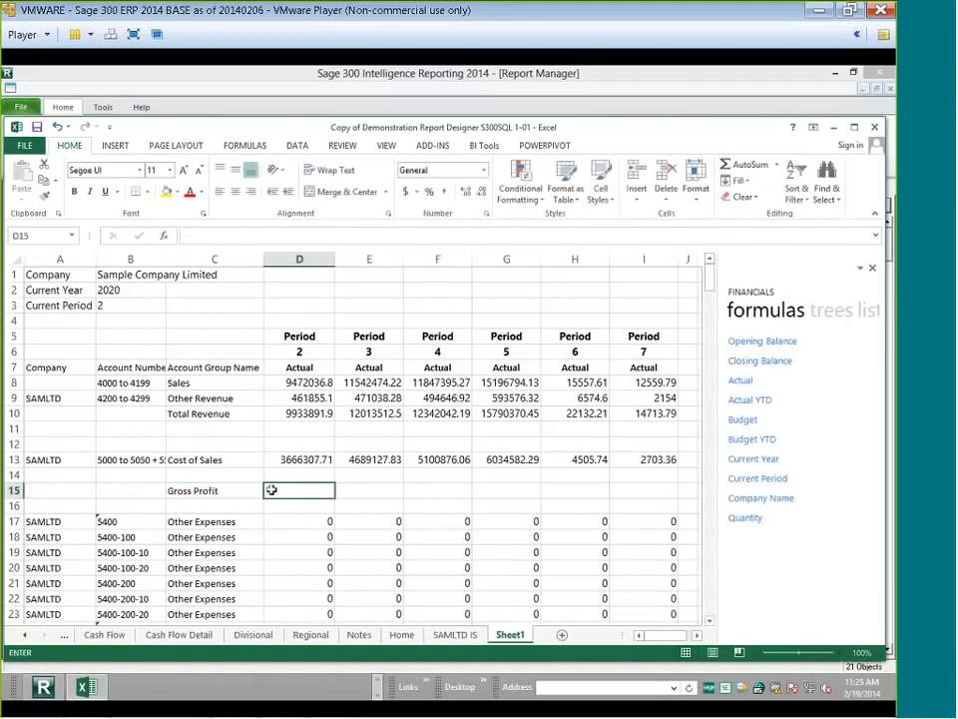
{"action": "left_click", "coordinate": [743, 164]}
{"action": "left_click", "coordinate": [305, 415]}
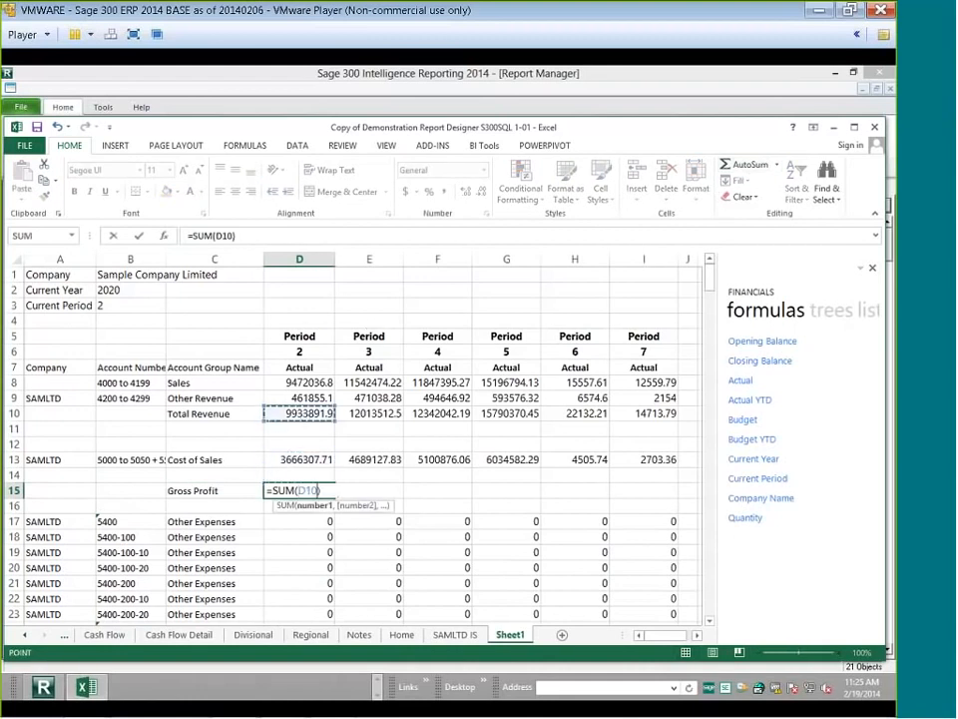
{"action": "left_click", "coordinate": [276, 237]}
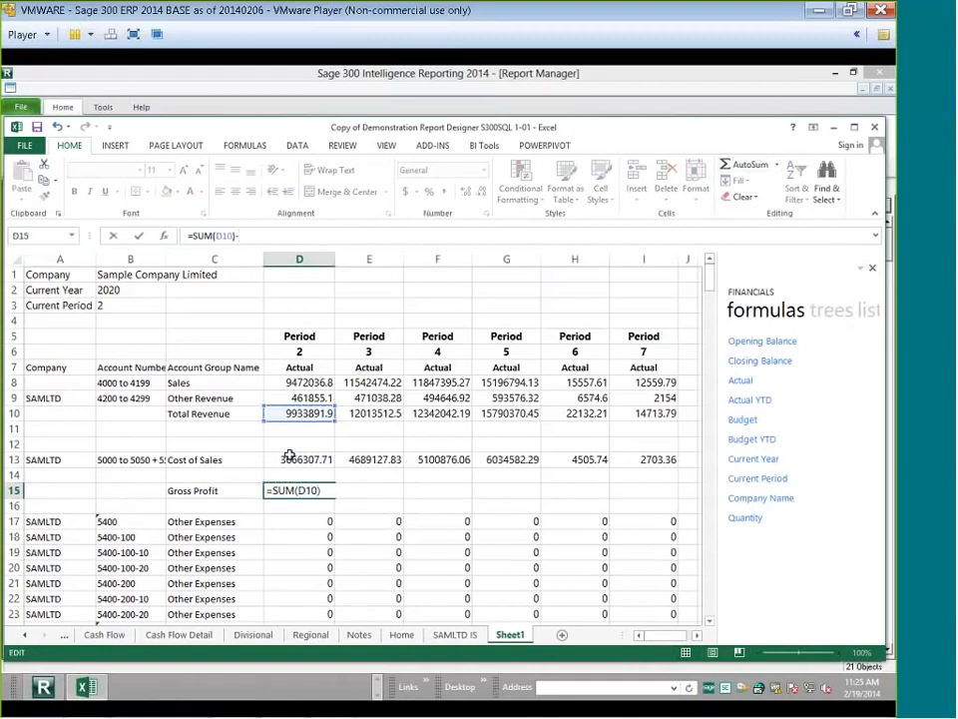
{"action": "type", "text": "-"}
{"action": "left_click", "coordinate": [297, 459]}
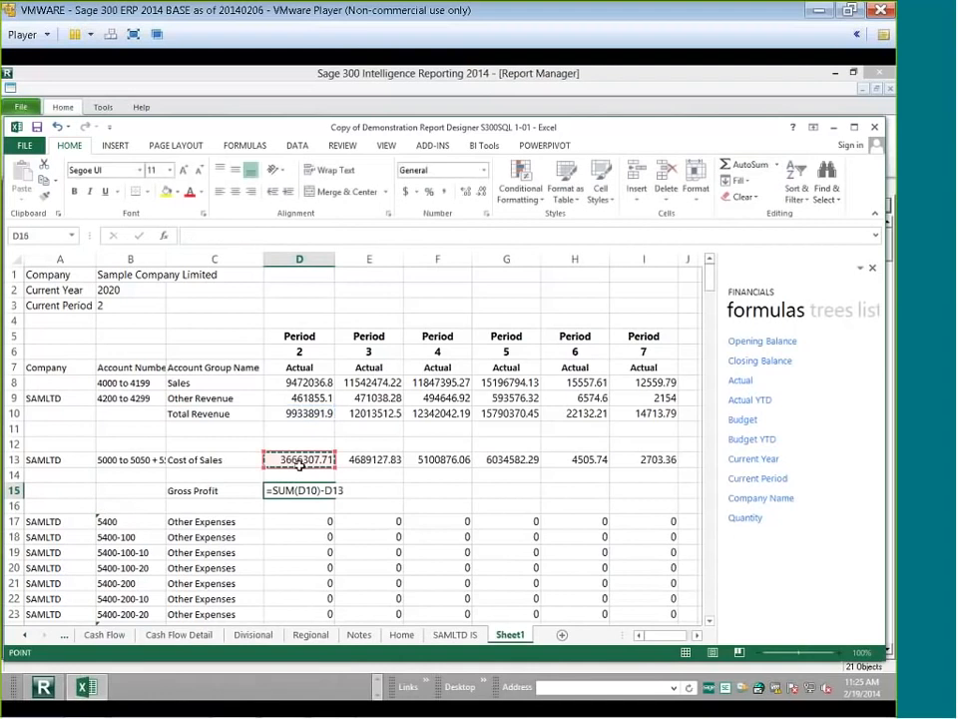
{"action": "key", "text": "Return"}
{"action": "left_click", "coordinate": [313, 490]}
{"action": "left_click_drag", "start_coordinate": [334, 497], "coordinate": [651, 488]}
Change the account range of the first Other Expenses row, cell B17, to "5400 to 6280"
{"action": "scroll", "coordinate": [290, 535], "scroll_direction": "down", "scroll_amount": 1}
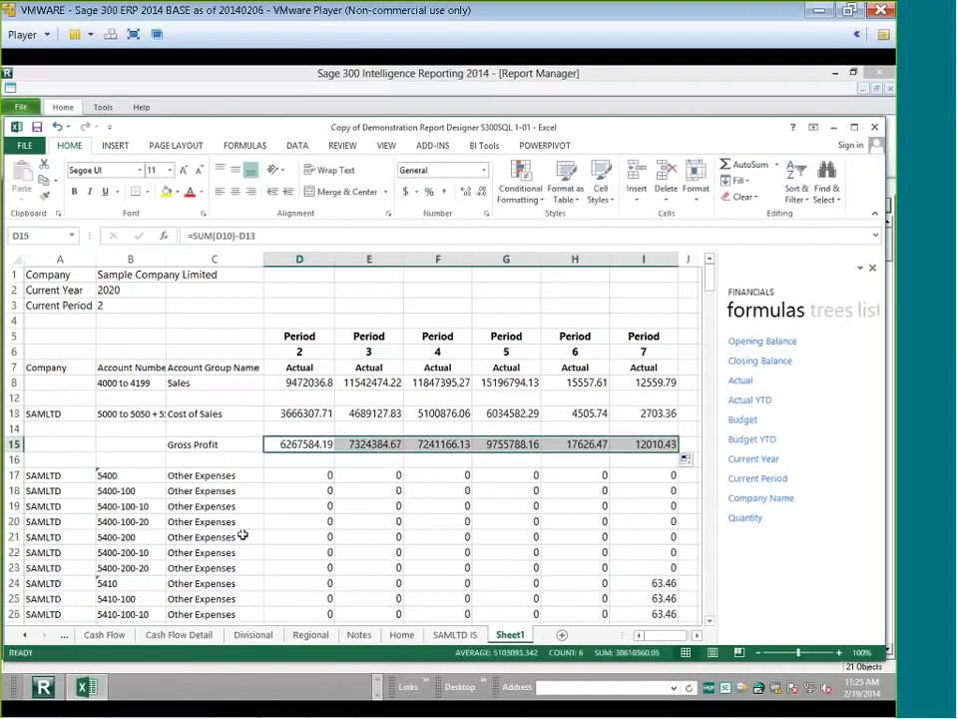
{"action": "left_click", "coordinate": [108, 474]}
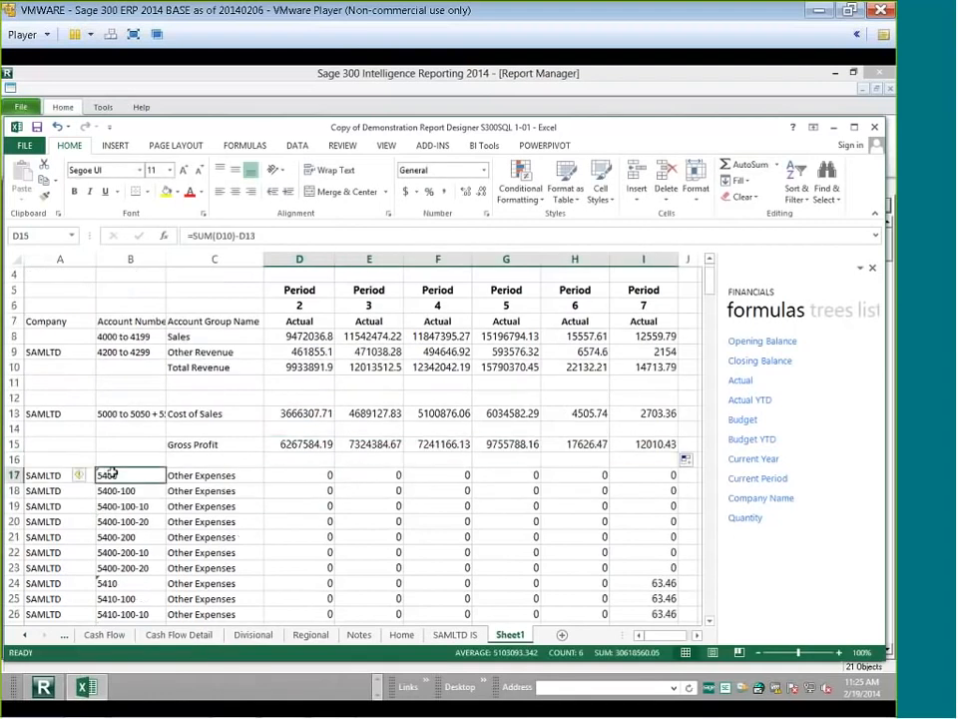
{"action": "left_click", "coordinate": [223, 237]}
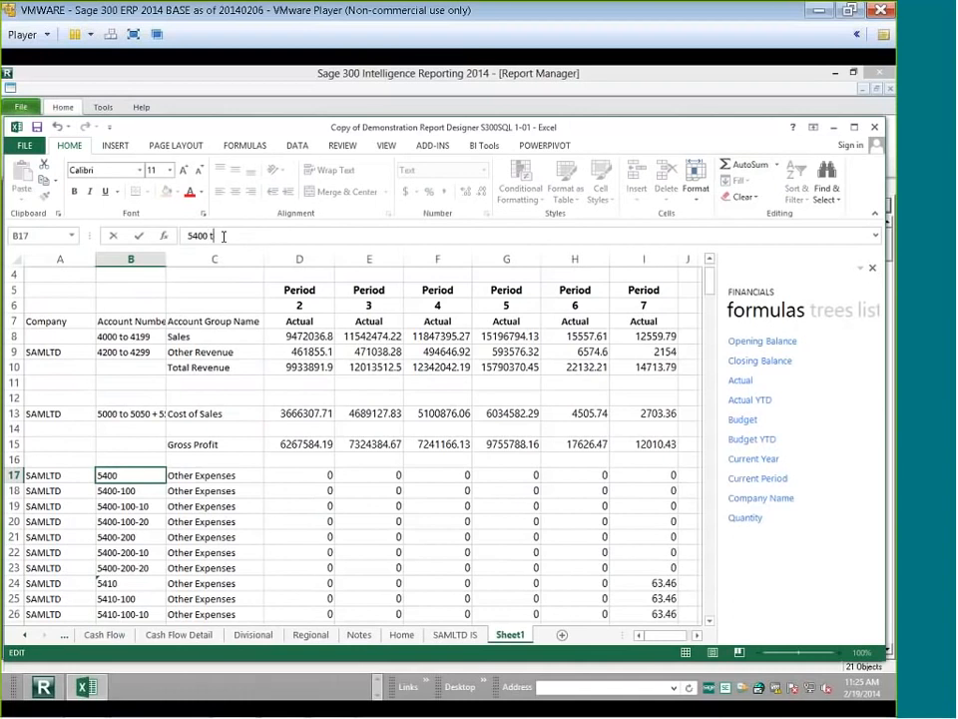
{"action": "type", "text": "o 6280"}
{"action": "left_click", "coordinate": [13, 475]}
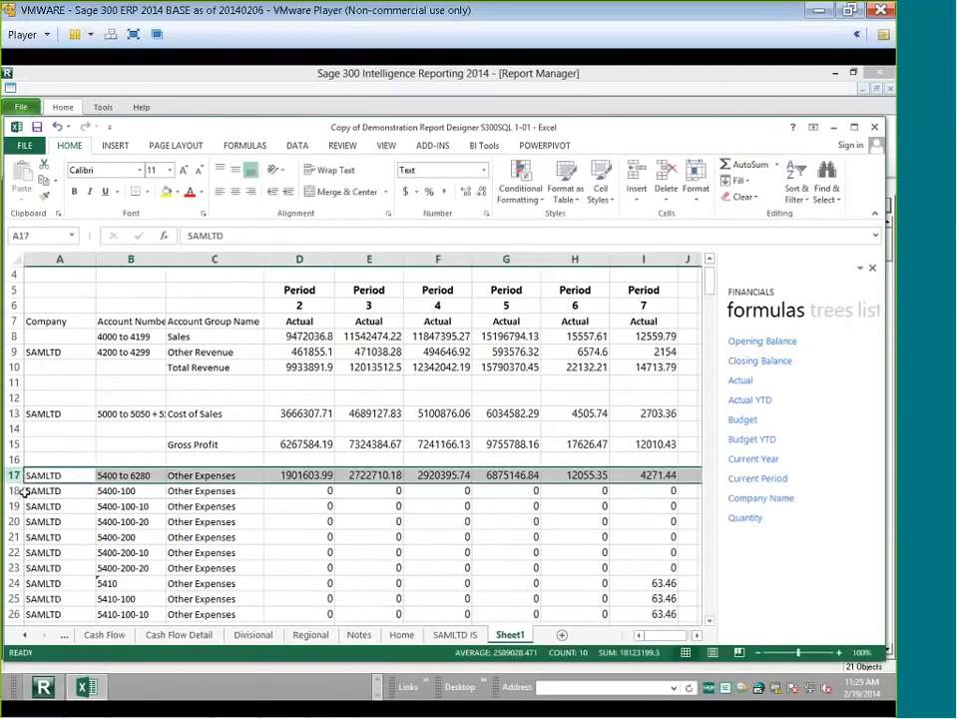
Delete the individual Other Expenses account rows 18 to 124, from 5400-100 through 6770-200
{"action": "left_click", "coordinate": [14, 490]}
{"action": "left_click_drag", "start_coordinate": [19, 490], "coordinate": [60, 552]}
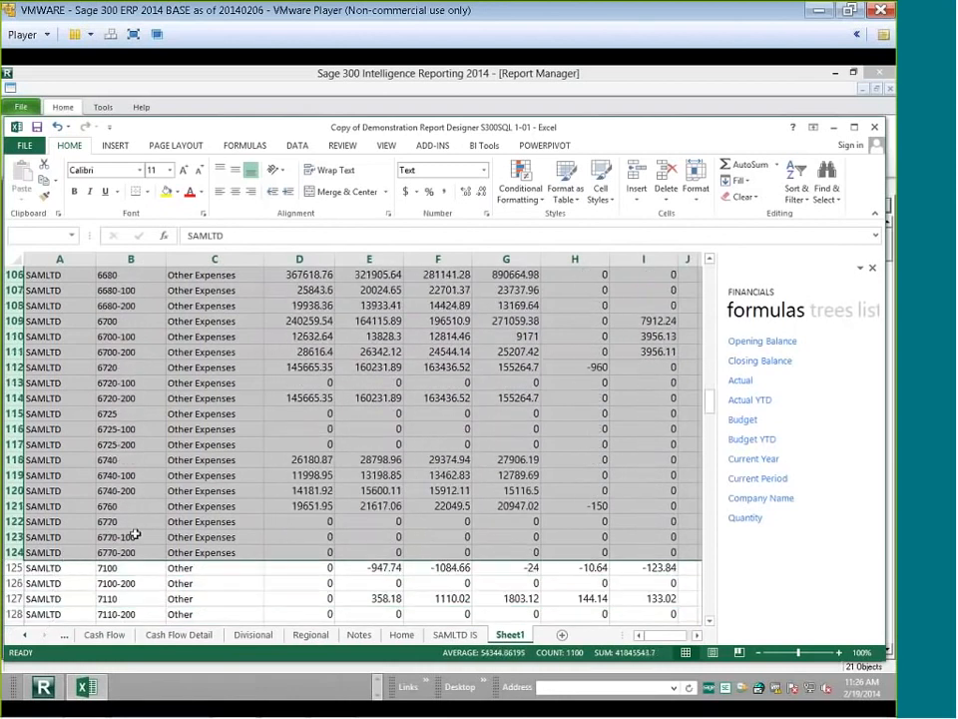
{"action": "right_click", "coordinate": [188, 519]}
{"action": "left_click", "coordinate": [225, 427]}
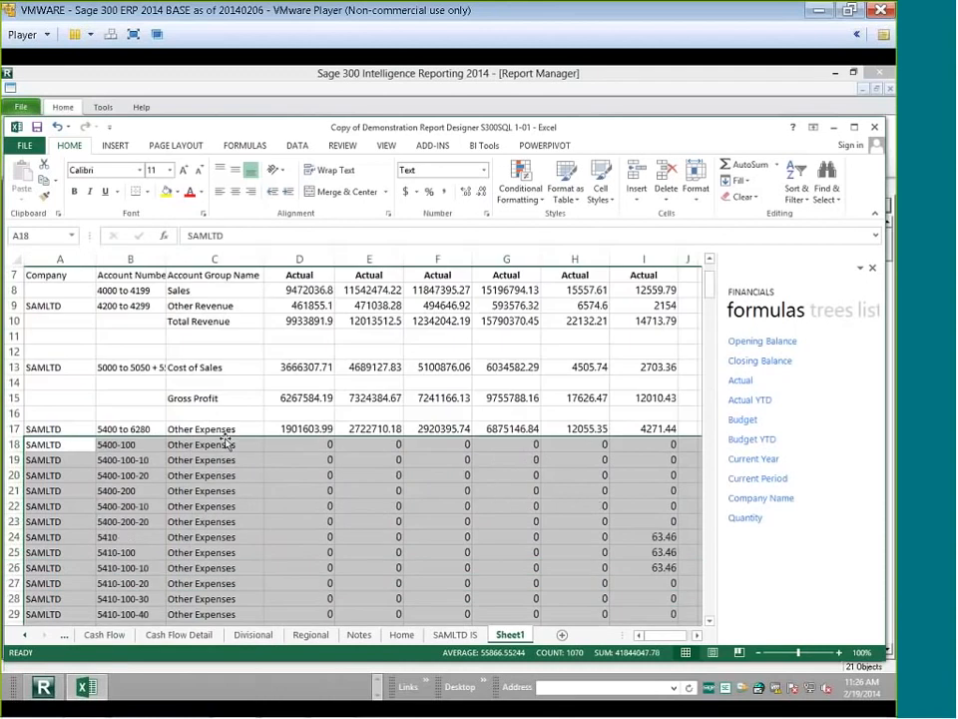
{"action": "left_click", "coordinate": [229, 442]}
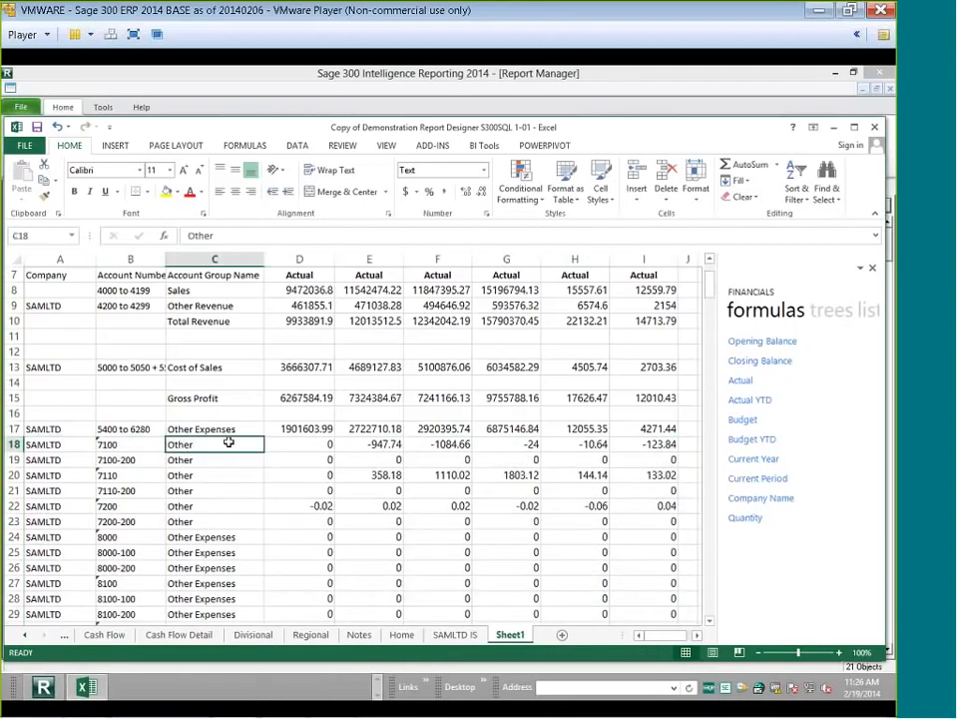
Change the account range of the Other row, cell B18, to "7100 to 7299"
{"action": "left_click", "coordinate": [115, 444]}
{"action": "left_click", "coordinate": [241, 238]}
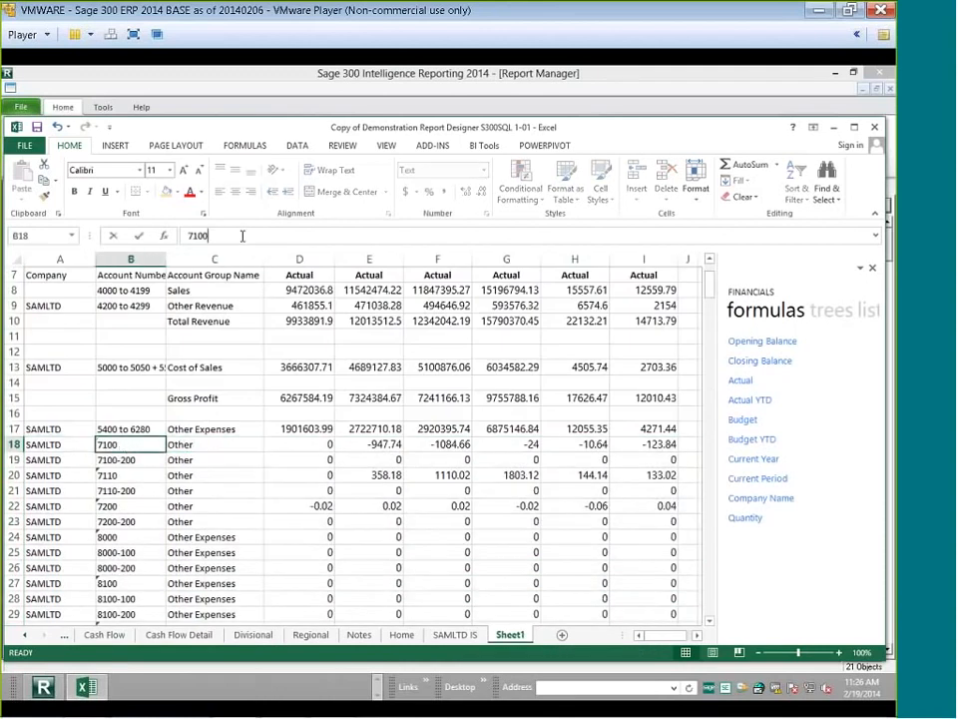
{"action": "type", "text": "to"}
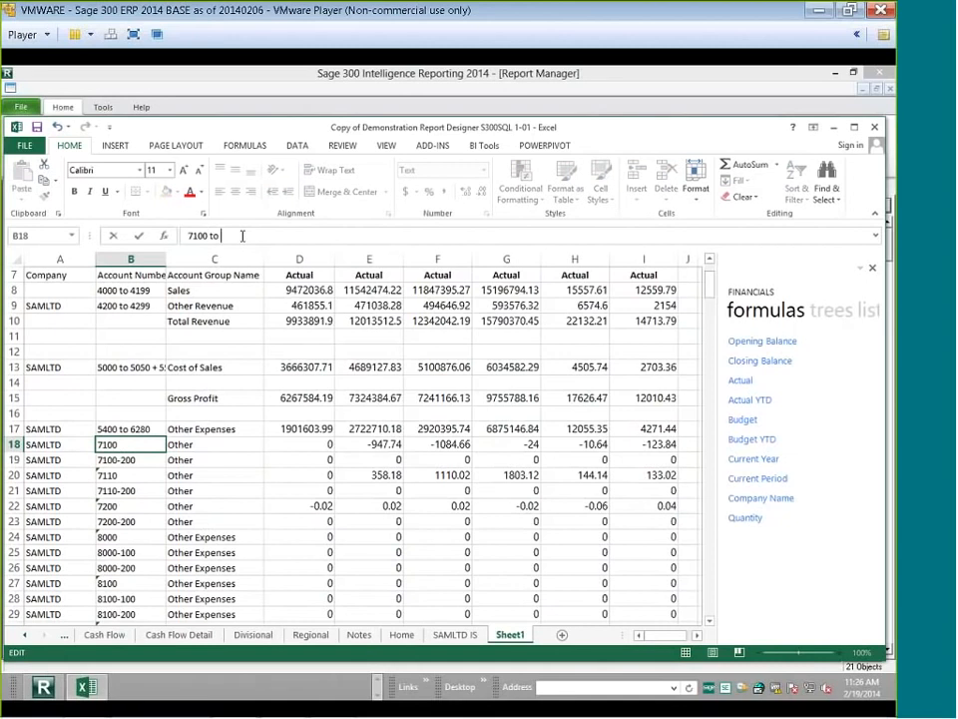
{"action": "type", "text": " 7299"}
{"action": "key", "text": "Return"}
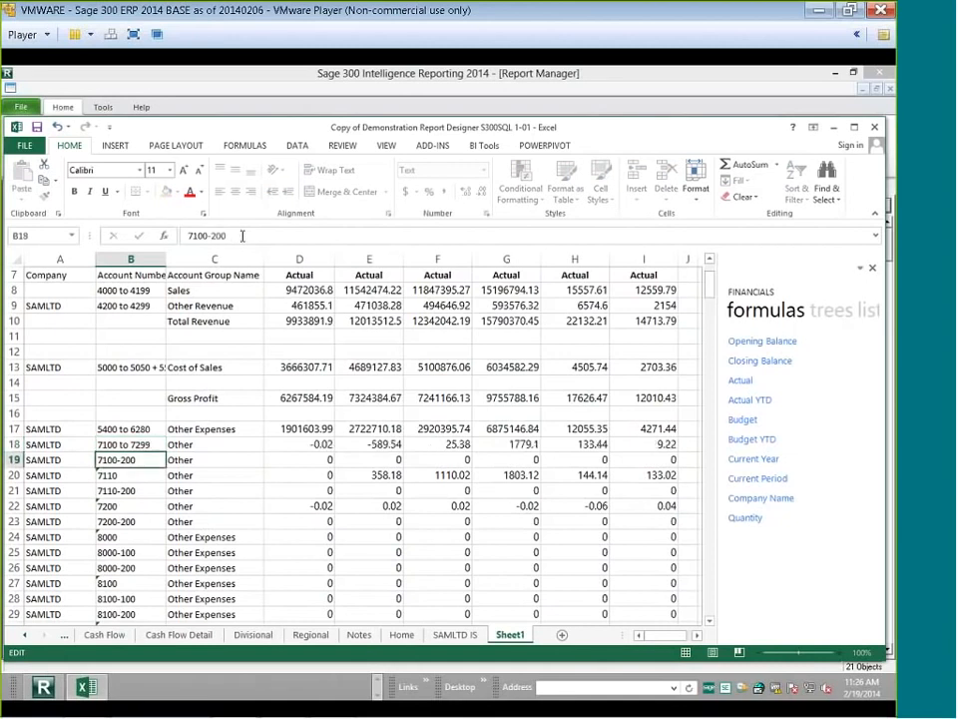
Delete the remaining individual Other account rows 19 to 23, from 7100-200 through 7200-200
{"action": "left_click", "coordinate": [18, 460]}
{"action": "left_click_drag", "start_coordinate": [18, 460], "coordinate": [15, 521]}
{"action": "right_click", "coordinate": [92, 513]}
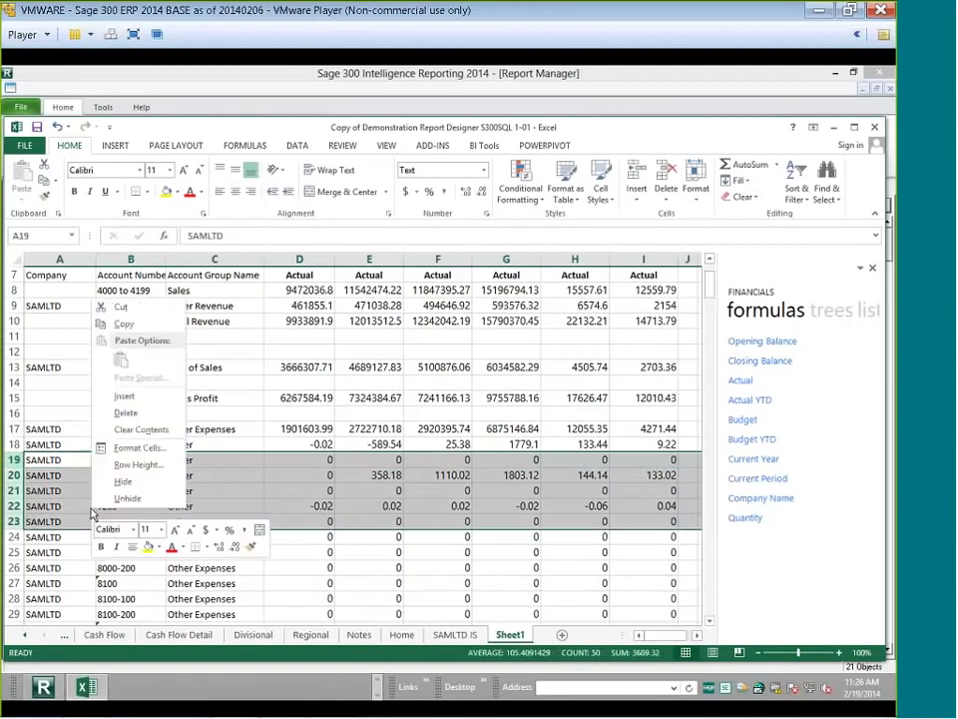
{"action": "left_click", "coordinate": [125, 413]}
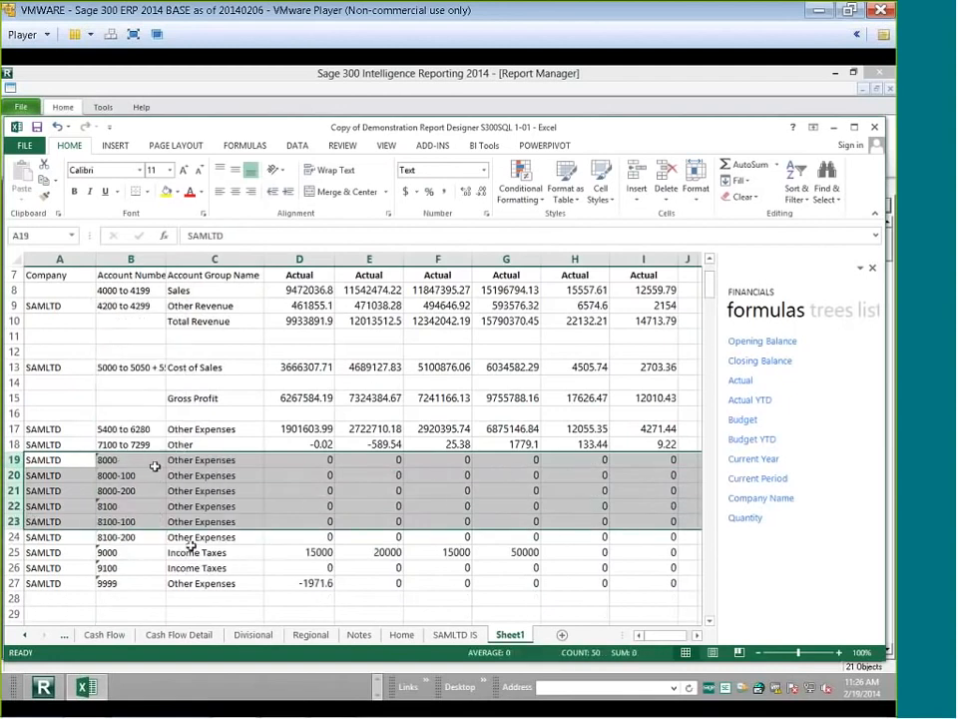
Change the account range in cell B19 of the Other Expenses row to "8000 to 9999"
{"action": "left_click", "coordinate": [147, 461]}
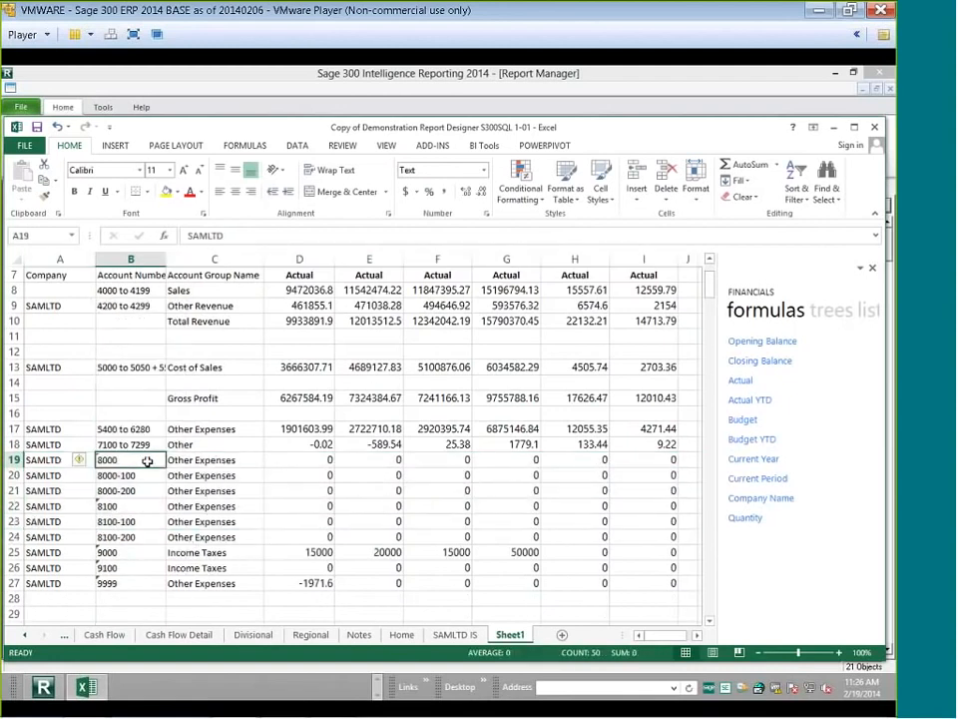
{"action": "left_click", "coordinate": [302, 235]}
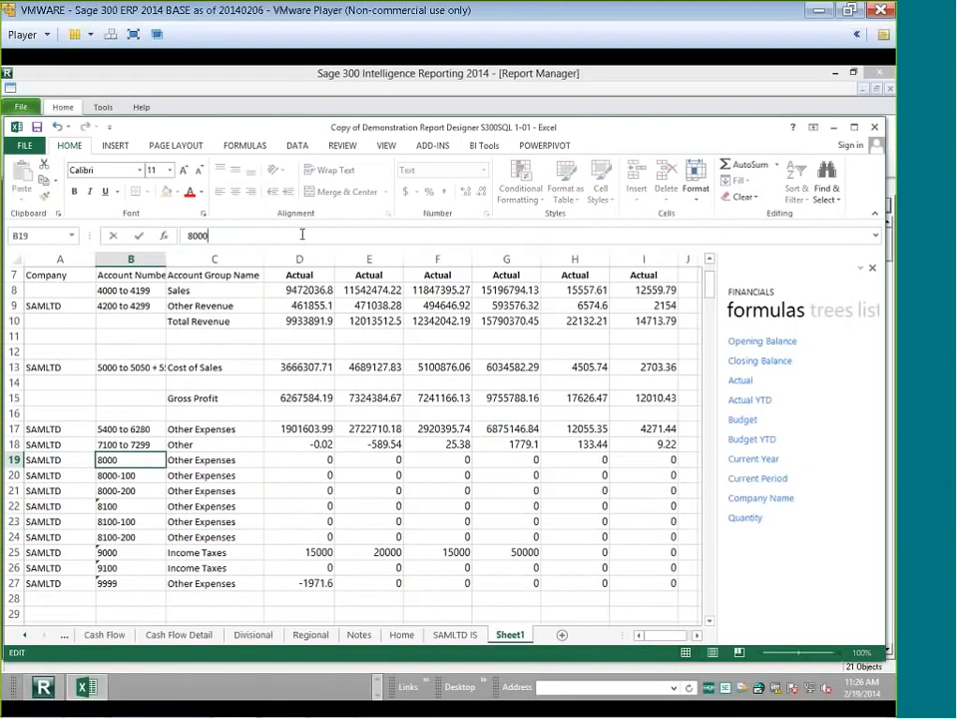
{"action": "type", "text": "to 9999"}
{"action": "key", "text": "Return"}
Delete the leftover individual account rows 20 to 27, from 8000-100 through 9999
{"action": "left_click_drag", "start_coordinate": [14, 475], "coordinate": [32, 579]}
{"action": "right_click", "coordinate": [176, 551]}
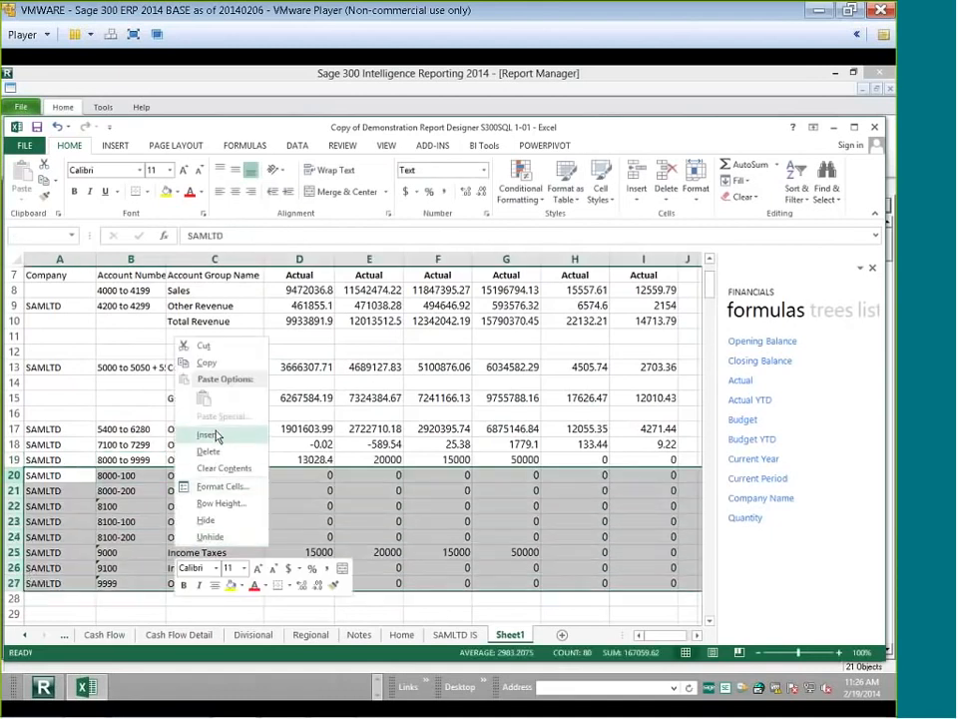
{"action": "left_click", "coordinate": [211, 455]}
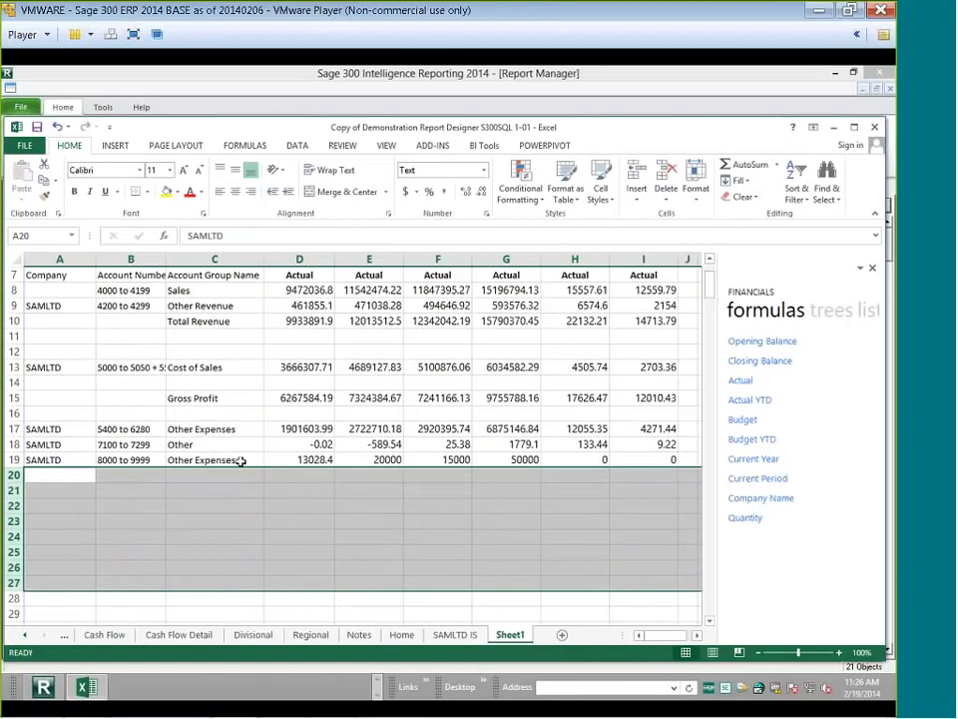
Label cell C20, below the last expense row, "Total Expenses"
{"action": "left_click", "coordinate": [249, 473]}
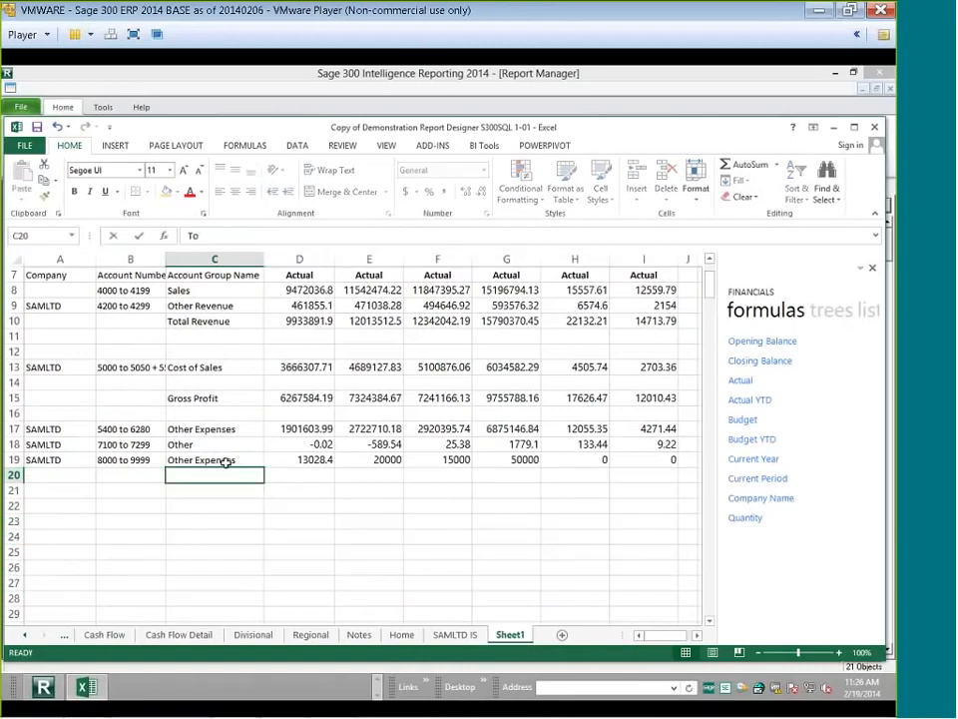
{"action": "type", "text": "Total Expen"}
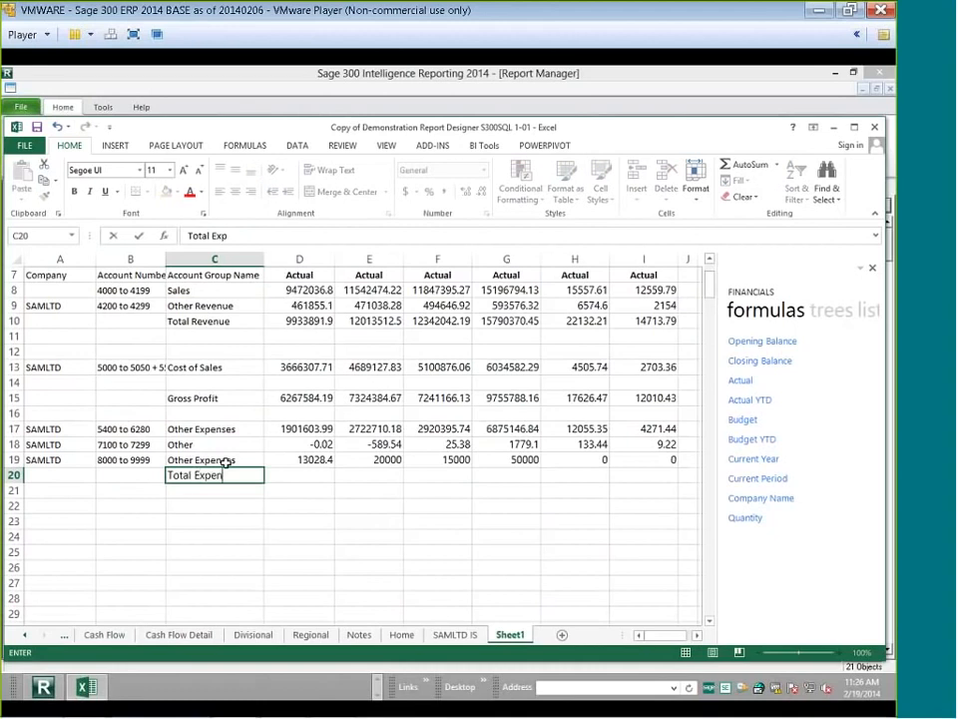
{"action": "type", "text": "ses"}
Sum D17:D19 in the Total Expenses cell D20 and fill the formula across to column I
{"action": "left_click", "coordinate": [289, 476]}
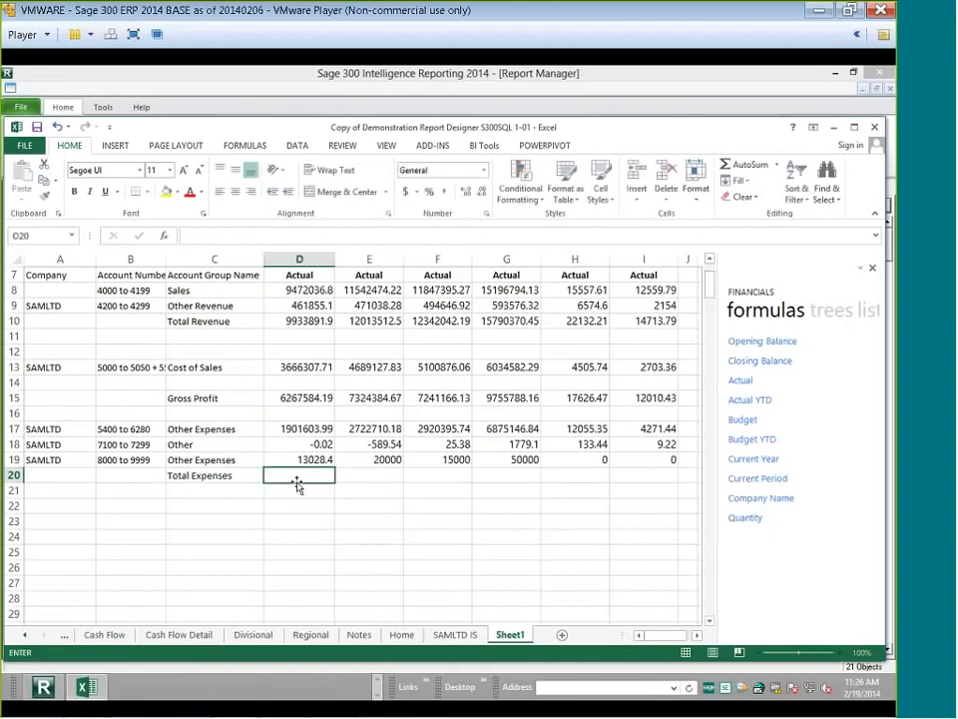
{"action": "left_click", "coordinate": [748, 164]}
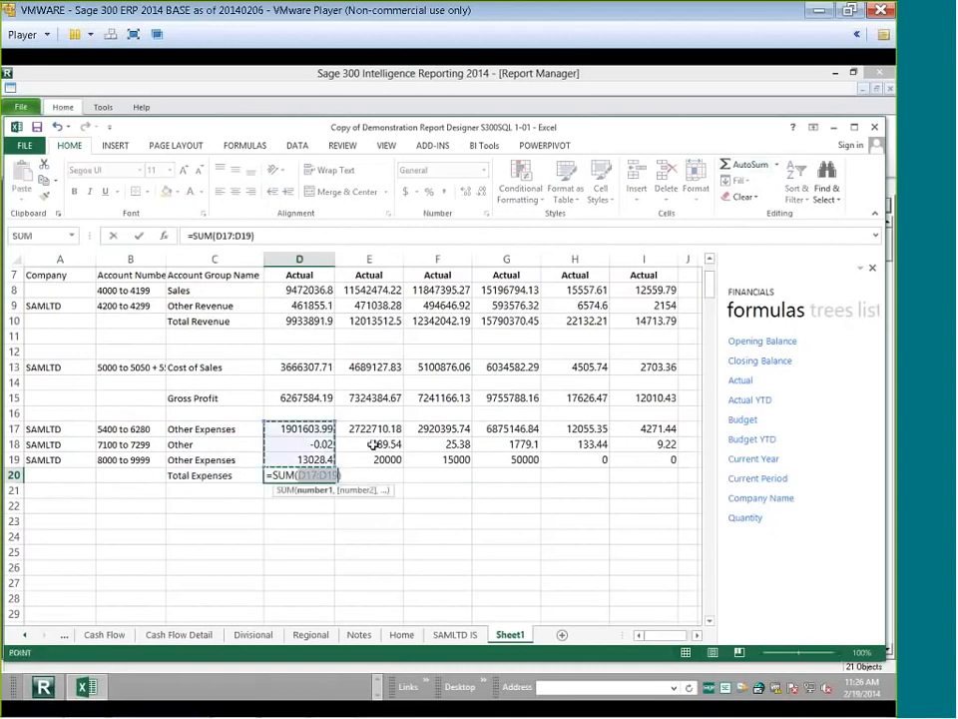
{"action": "key", "text": "Return"}
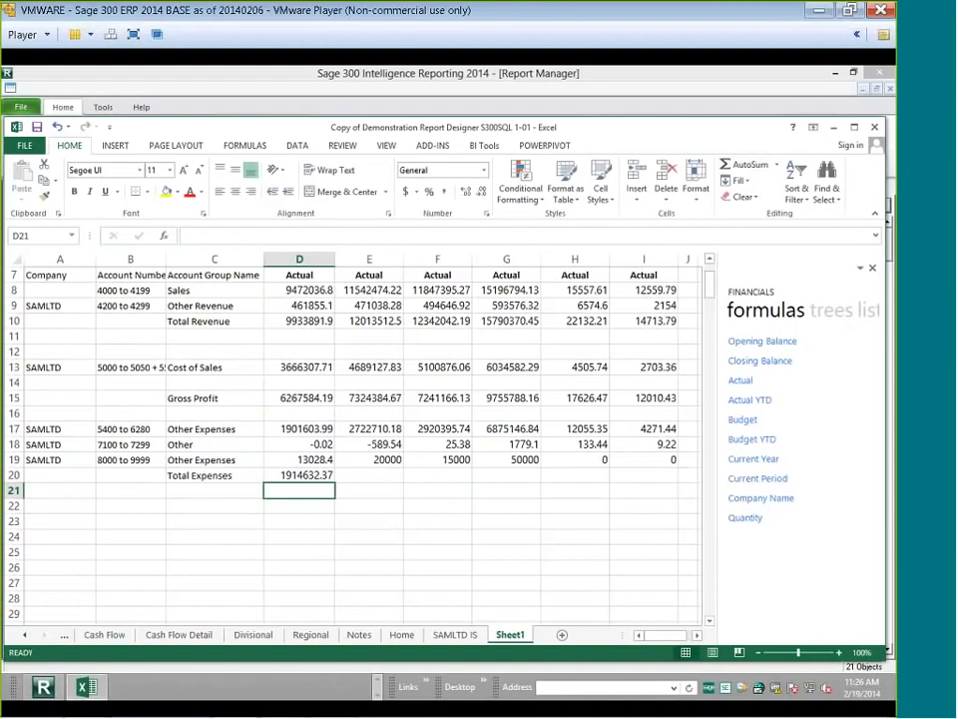
{"action": "left_click", "coordinate": [305, 476]}
{"action": "left_click_drag", "start_coordinate": [334, 482], "coordinate": [665, 486]}
{"action": "left_click", "coordinate": [247, 508]}
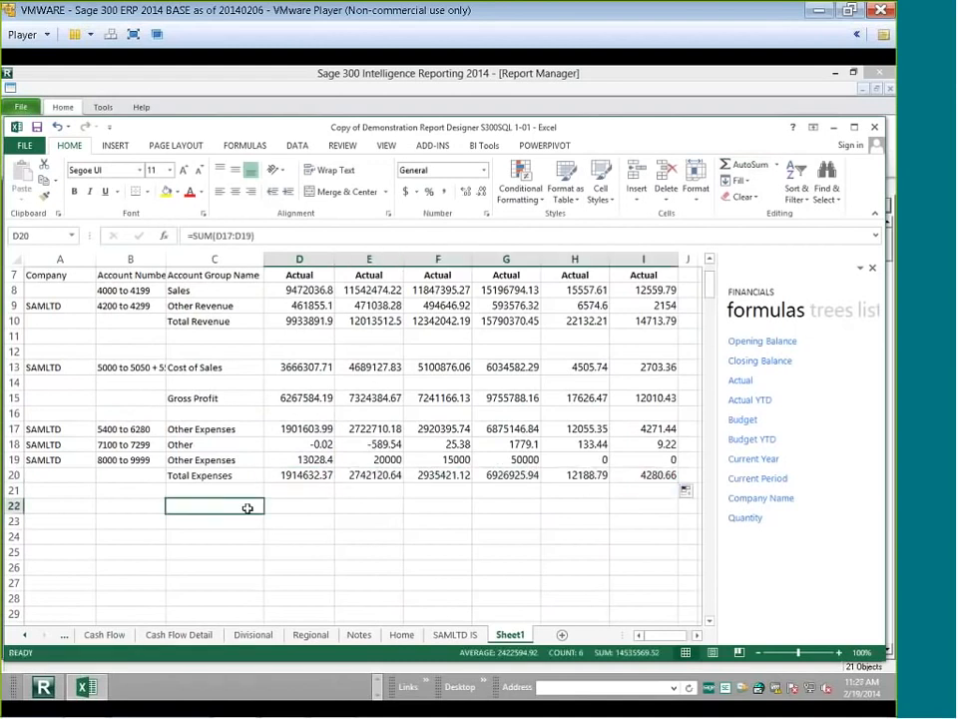
Set the Current Period in cell B3 to 3 to shift the report's period columns
{"action": "scroll", "coordinate": [249, 507], "scroll_direction": "up", "scroll_amount": 2}
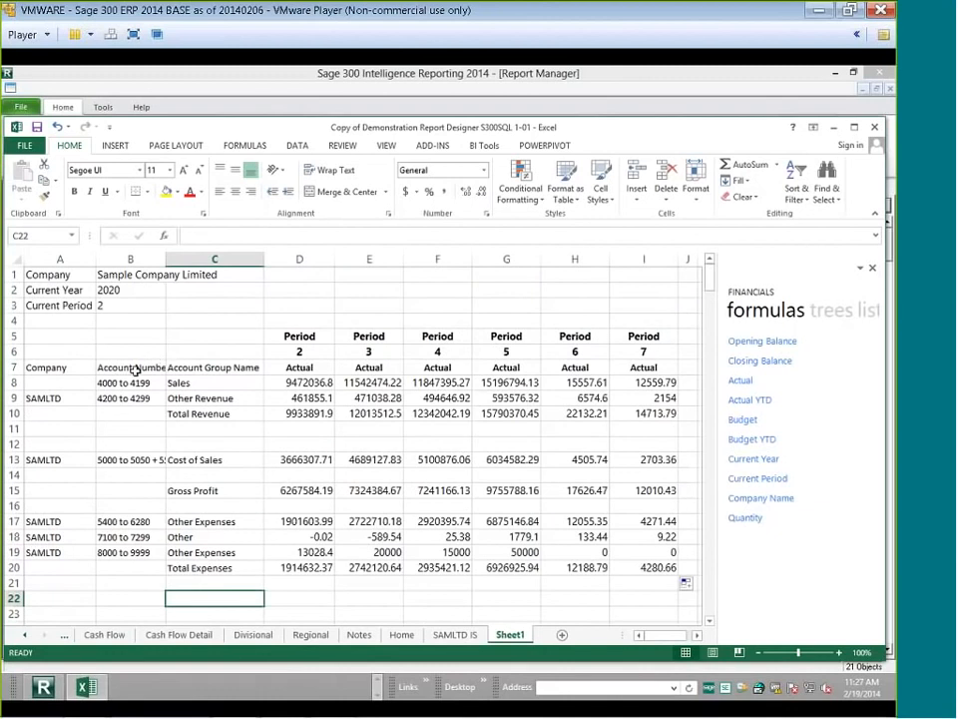
{"action": "scroll", "coordinate": [315, 476], "scroll_direction": "down", "scroll_amount": 1}
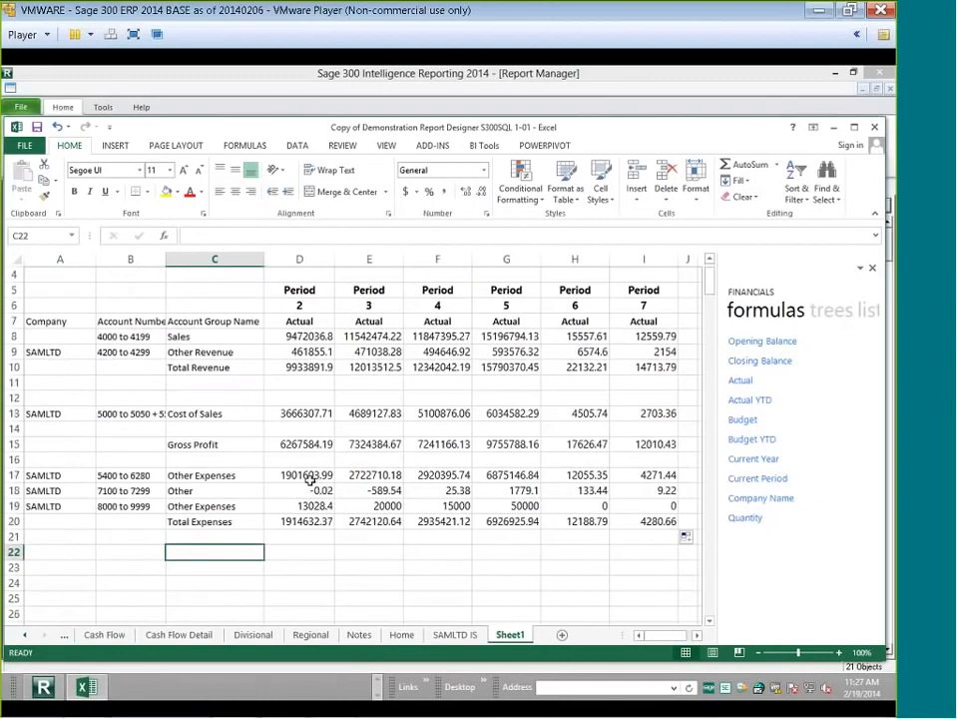
{"action": "scroll", "coordinate": [461, 337], "scroll_direction": "up", "scroll_amount": 1}
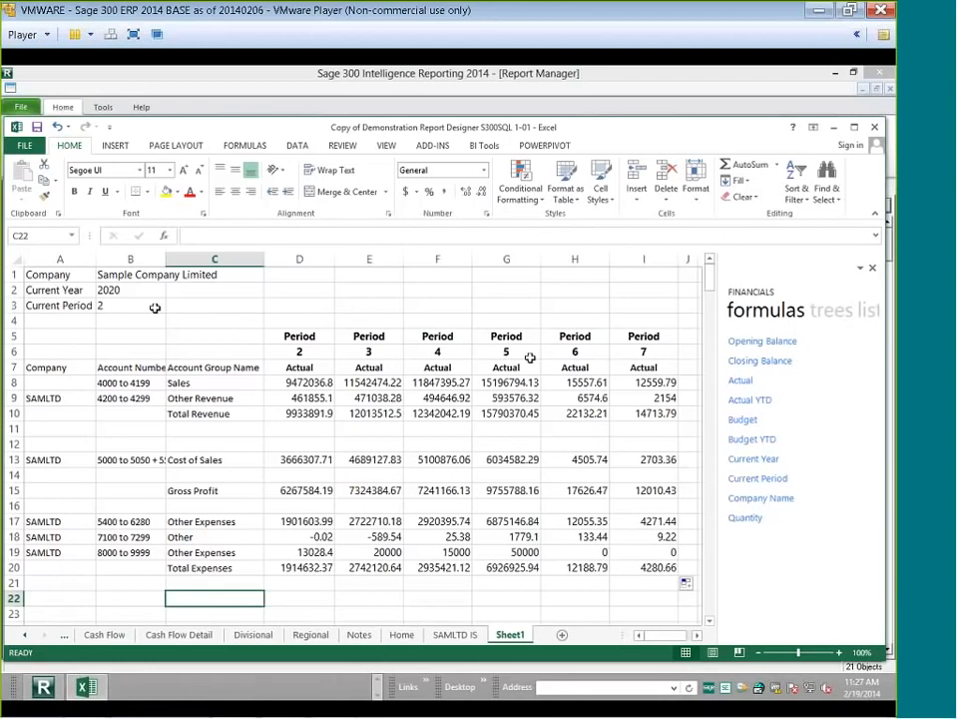
{"action": "left_click", "coordinate": [154, 307]}
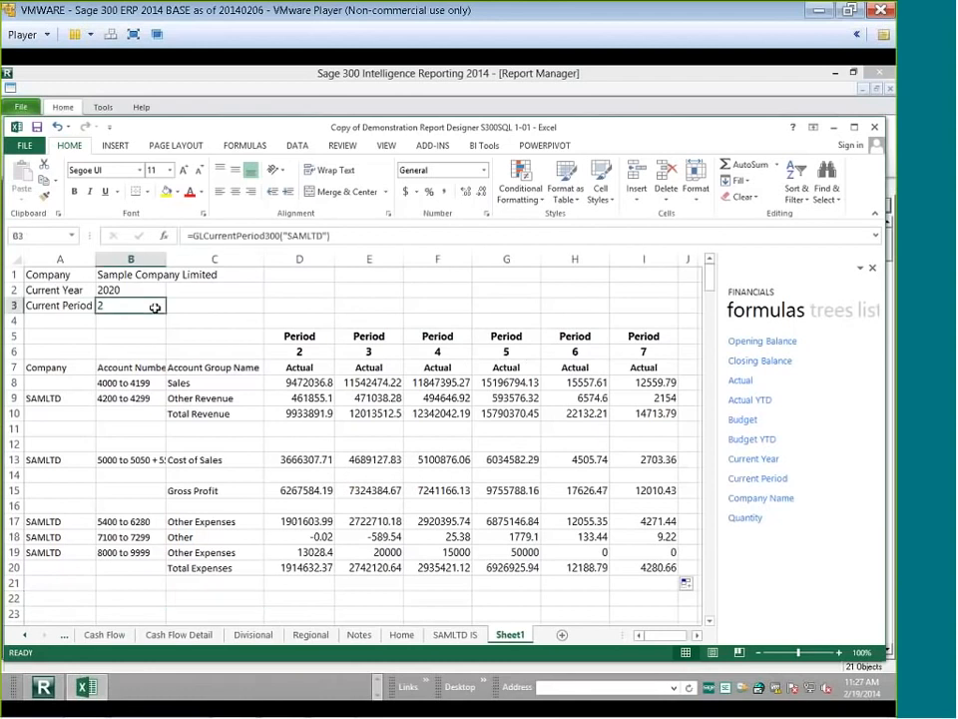
{"action": "type", "text": "3"}
{"action": "key", "text": "Return"}
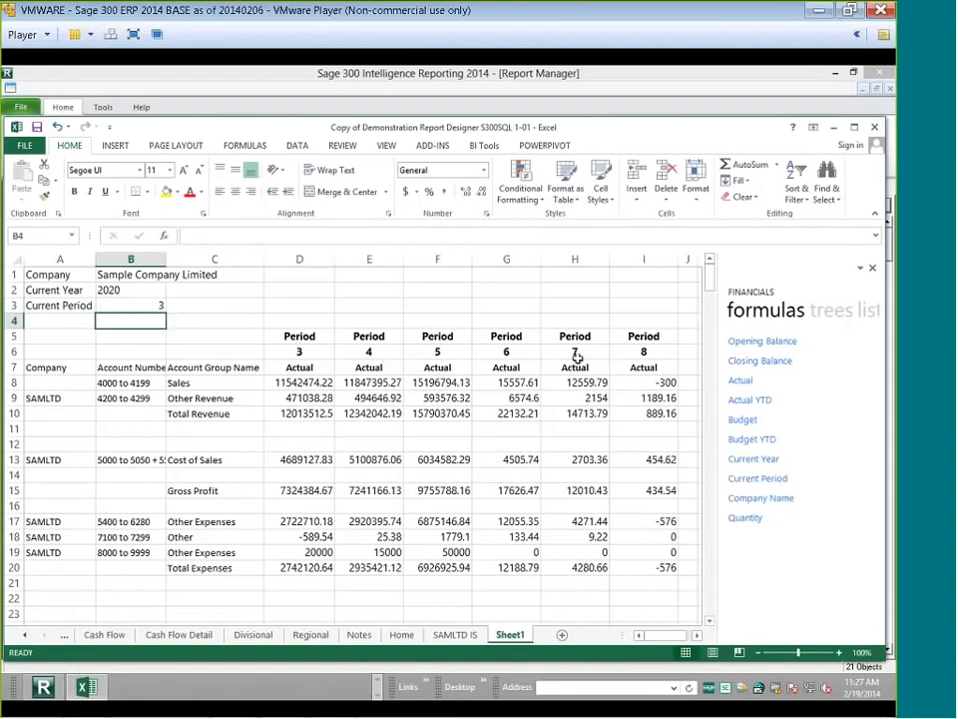
{"action": "left_click", "coordinate": [157, 308]}
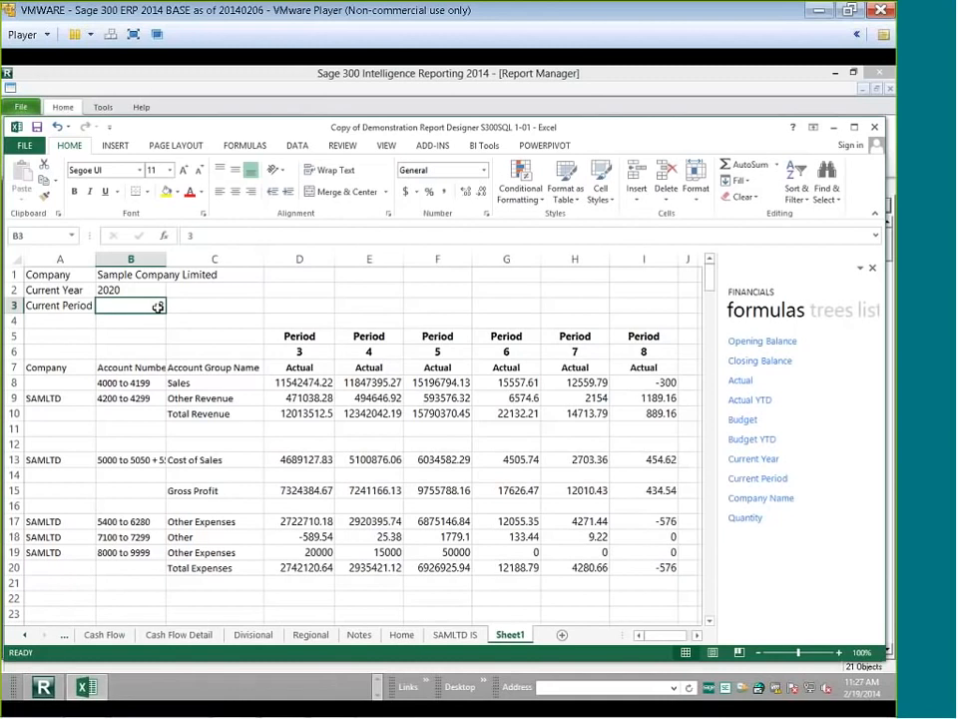
Try period 4 as the Current Period in cell B3, and set it back to 2
{"action": "type", "text": "4"}
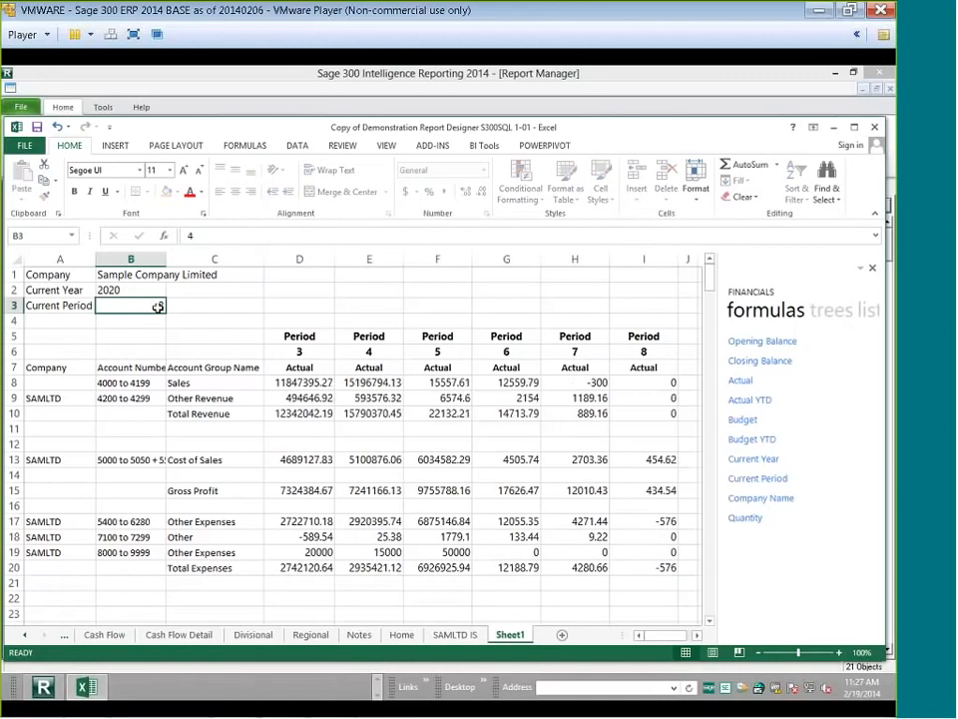
{"action": "key", "text": "Return"}
{"action": "type", "text": "2"}
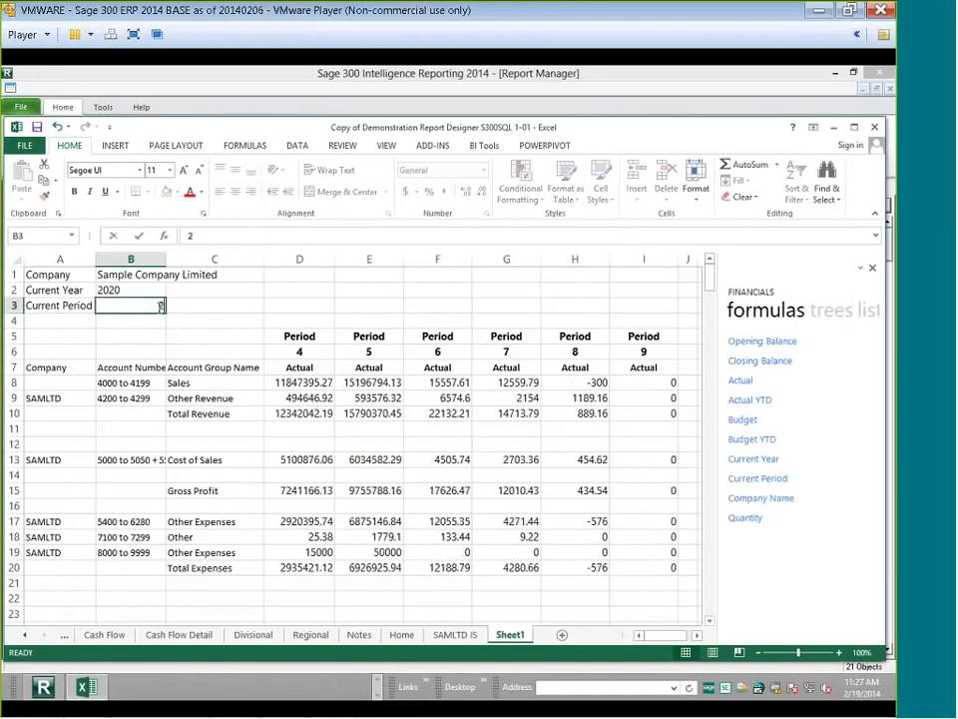
{"action": "key", "text": "Return"}
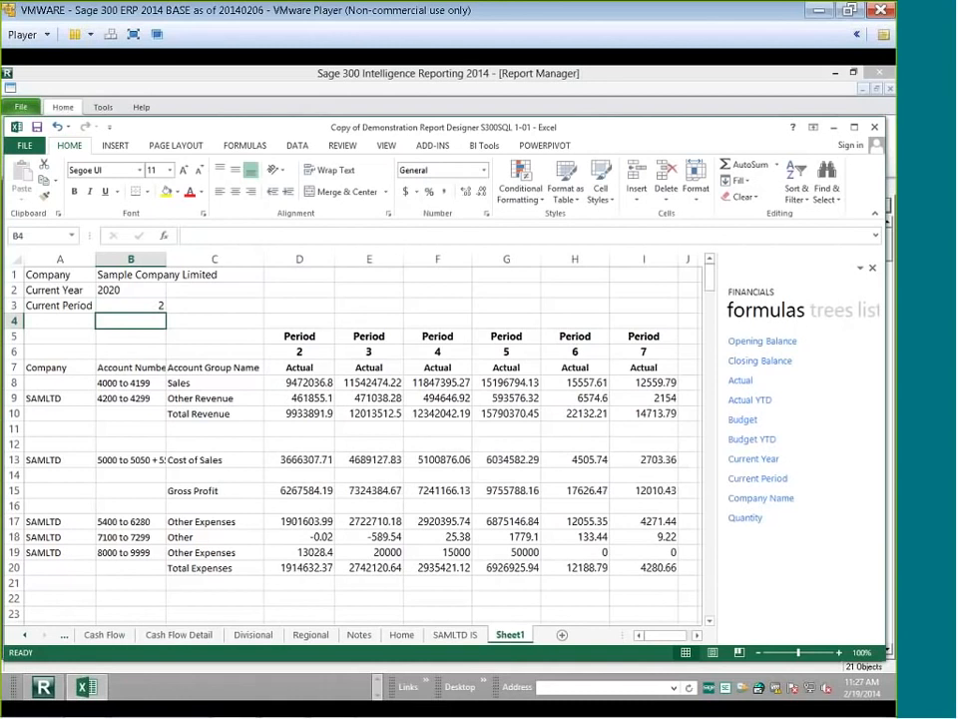
Hide columns A and B, which hold the company and account number details
{"action": "left_click_drag", "start_coordinate": [59, 259], "coordinate": [115, 263]}
{"action": "right_click", "coordinate": [124, 314]}
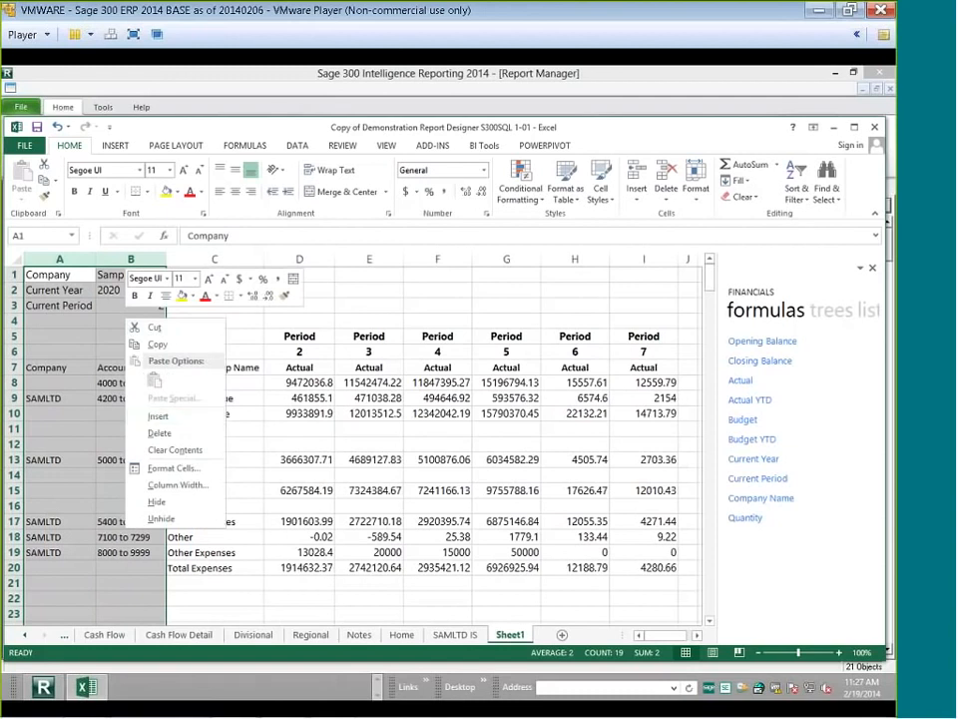
{"action": "left_click", "coordinate": [156, 503]}
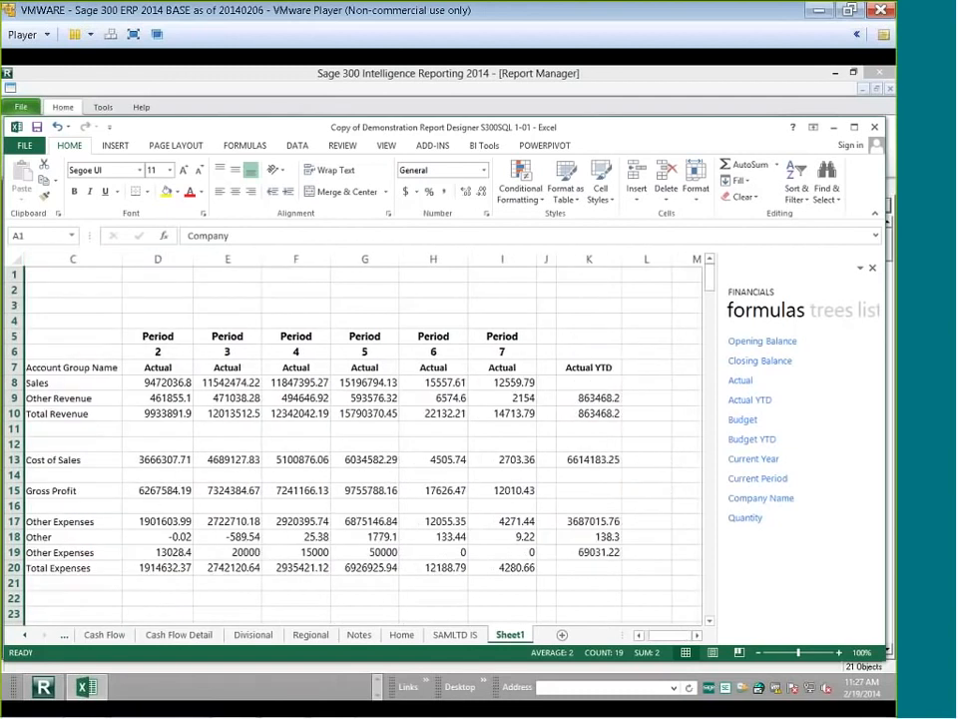
Enter the report title "INCOME STATEMENT FOR SAMLTD" in cell D3
{"action": "left_click", "coordinate": [137, 301]}
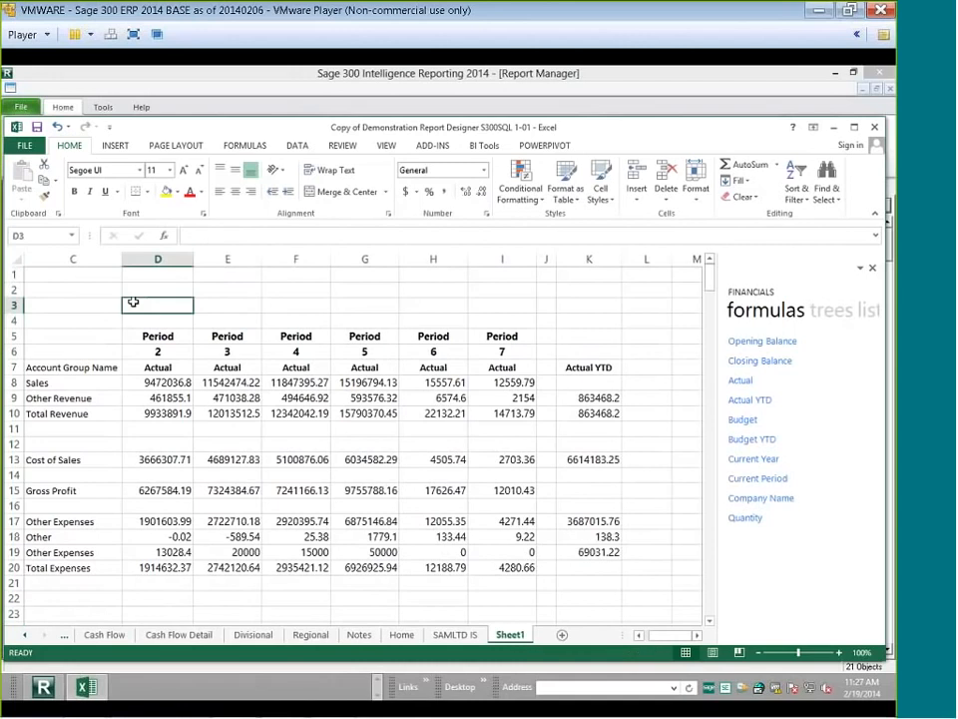
{"action": "type", "text": "INCOME STAT"}
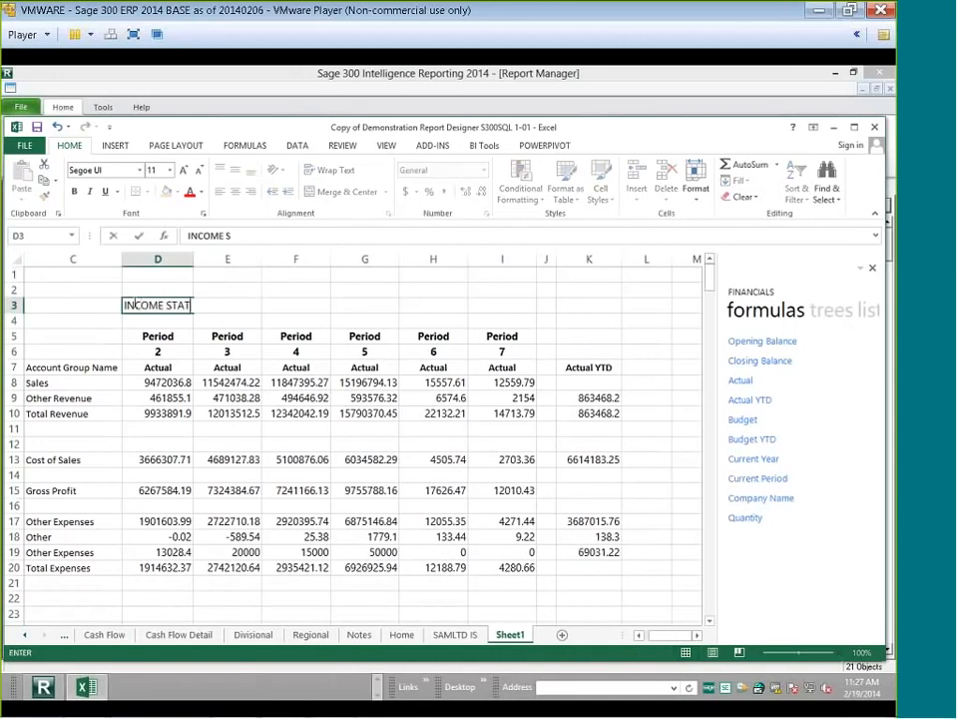
{"action": "type", "text": "EMENT FOR SA"}
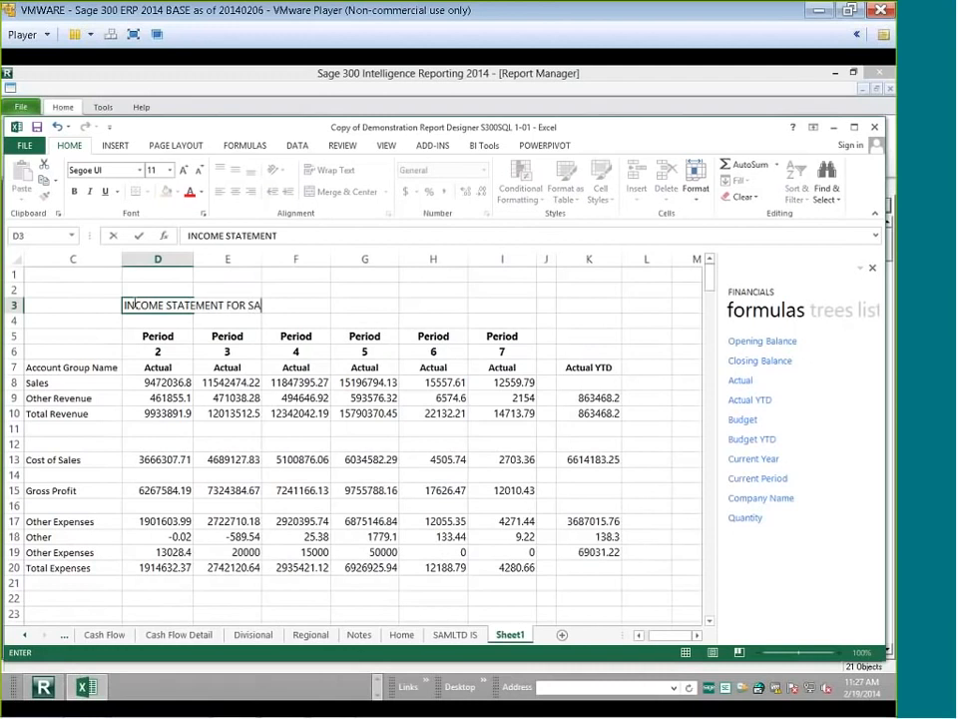
{"action": "type", "text": "MLTD"}
Merge and center the report title across cells D3 to K3
{"action": "left_click_drag", "start_coordinate": [104, 304], "coordinate": [237, 303]}
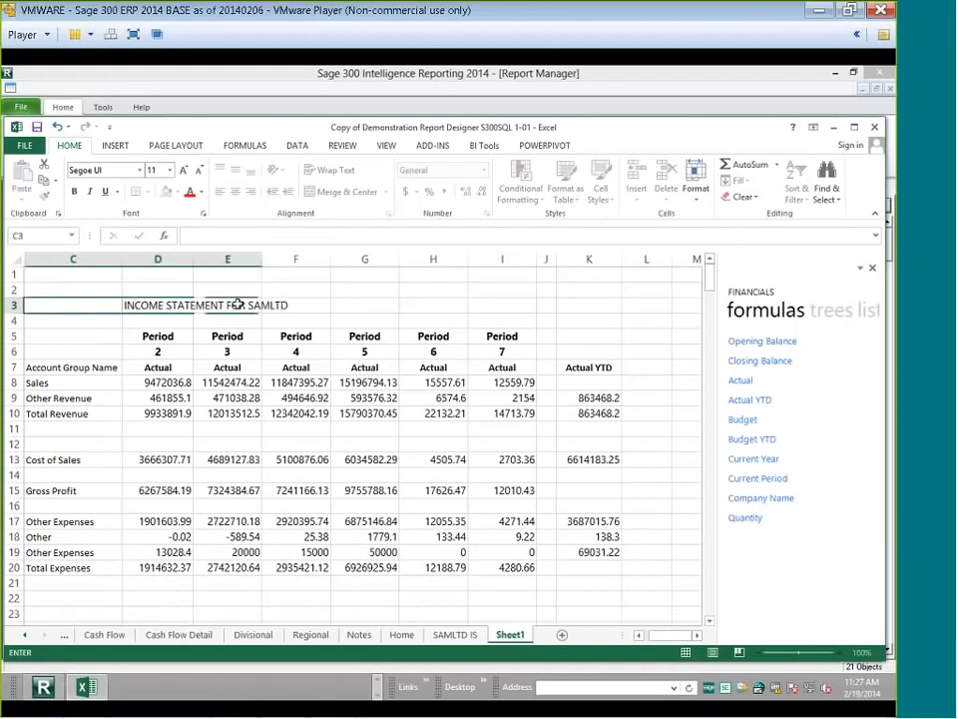
{"action": "left_click", "coordinate": [161, 304]}
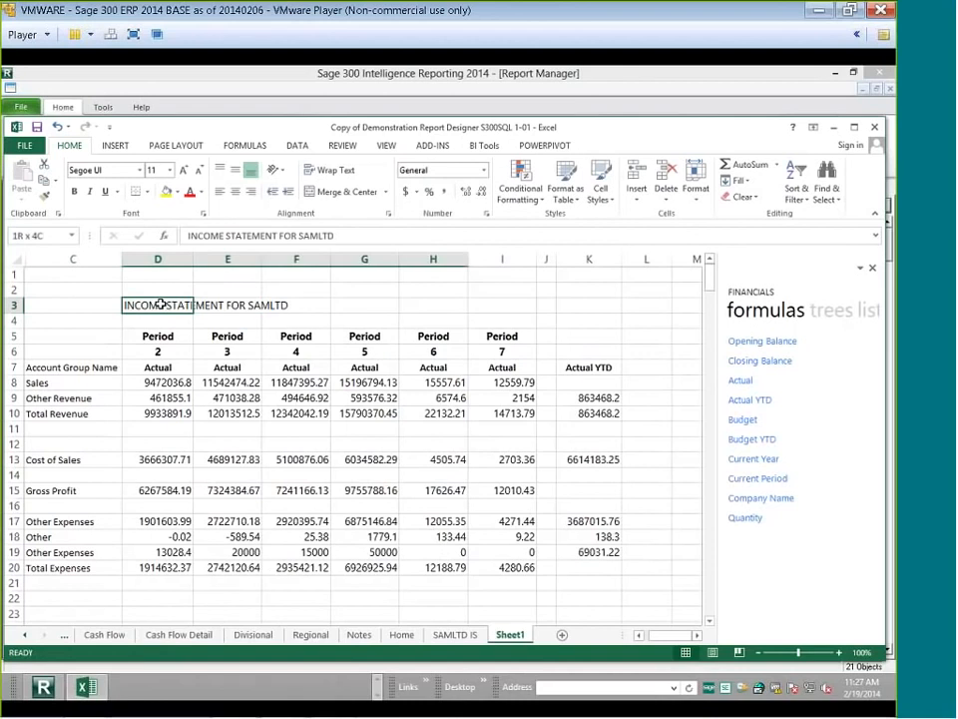
{"action": "left_click_drag", "start_coordinate": [161, 304], "coordinate": [566, 306]}
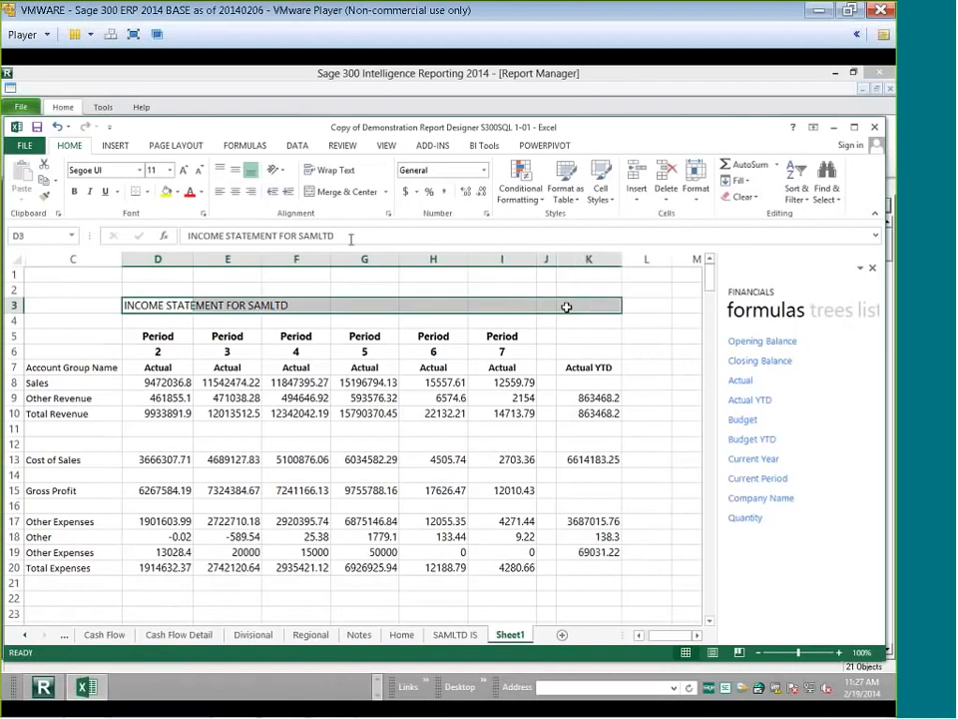
{"action": "left_click", "coordinate": [347, 190]}
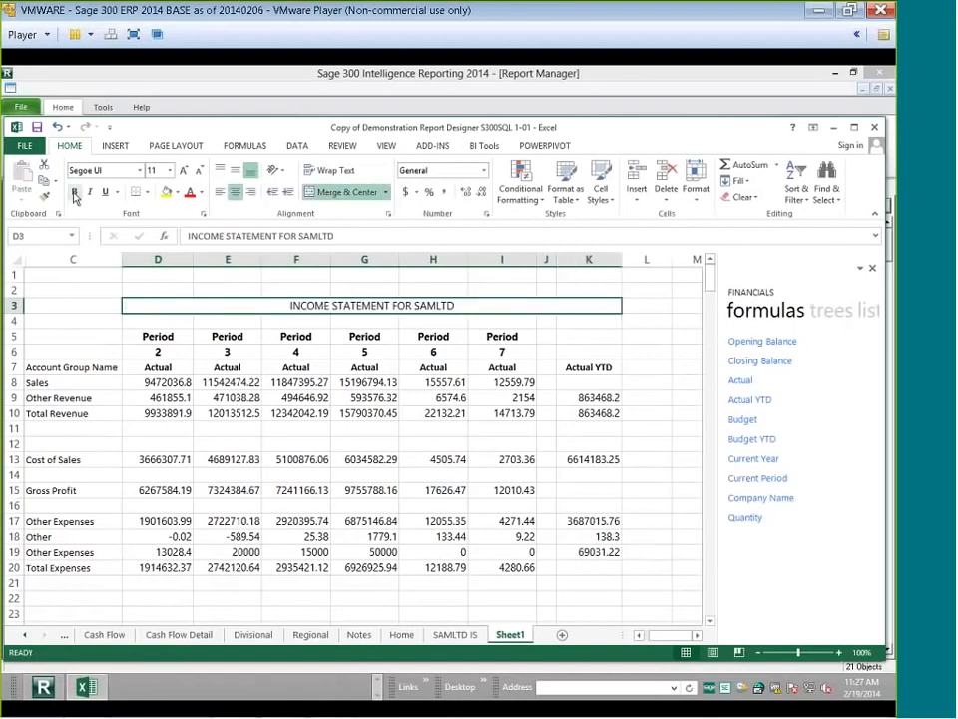
Make the merged report title bold and enlarge its font to 16 points
{"action": "left_click", "coordinate": [75, 193]}
{"action": "left_click", "coordinate": [185, 171]}
{"action": "left_click", "coordinate": [185, 172]}
{"action": "left_click", "coordinate": [185, 171]}
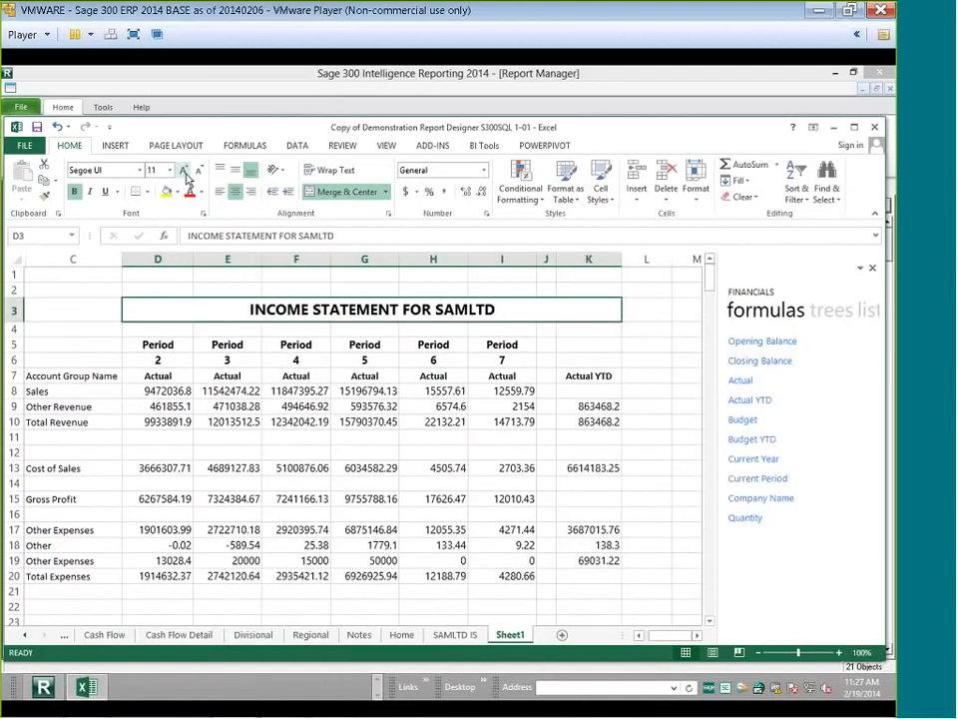
{"action": "left_click", "coordinate": [75, 259]}
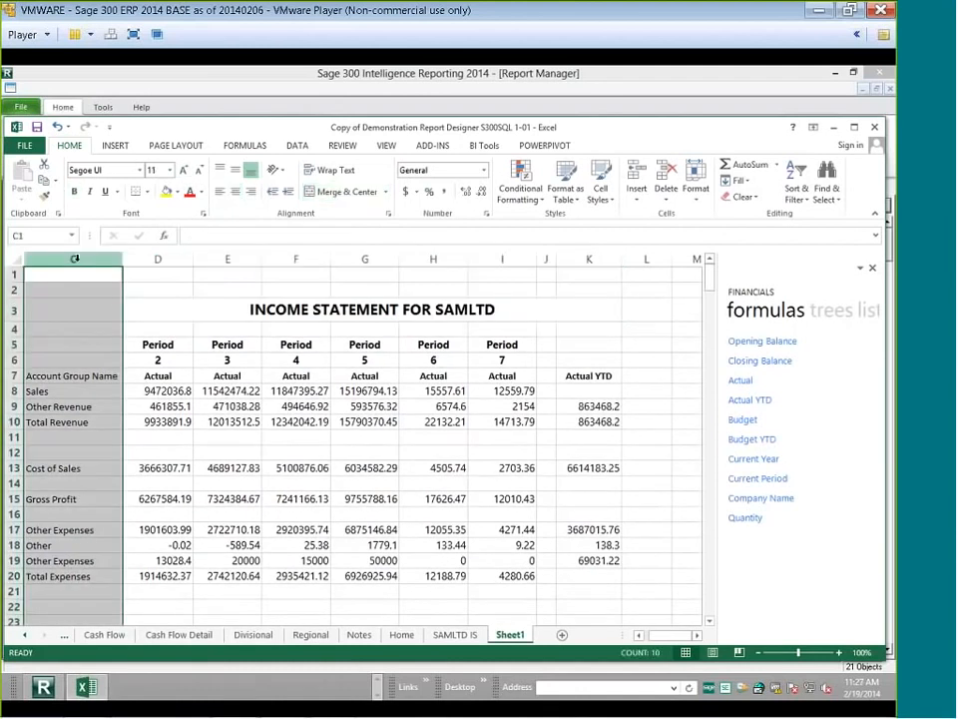
{"action": "left_click", "coordinate": [214, 422]}
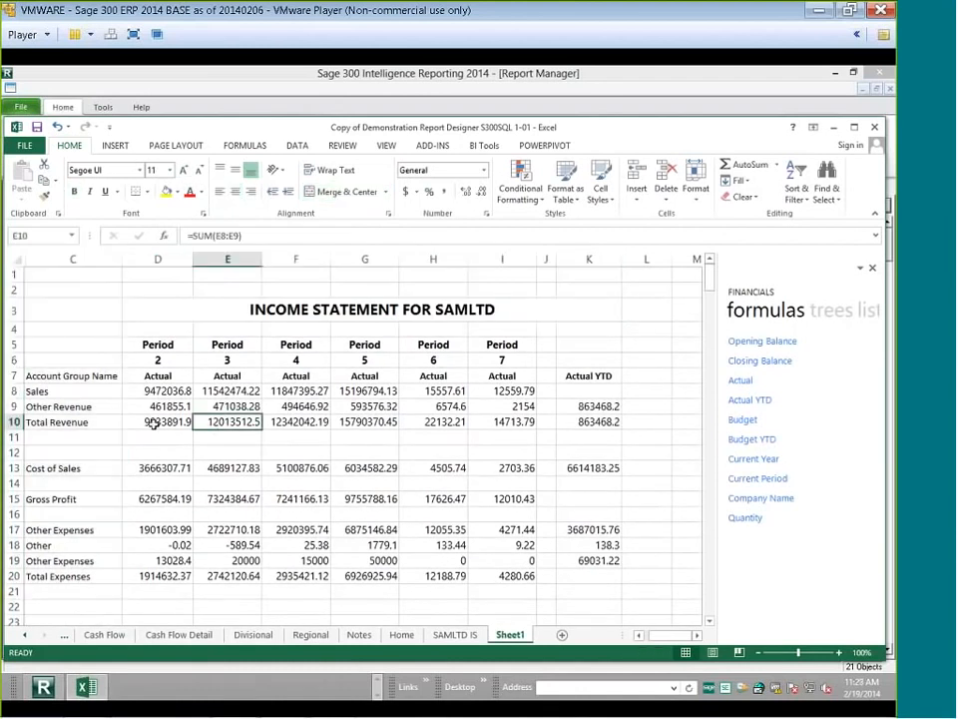
{"action": "left_click", "coordinate": [309, 514]}
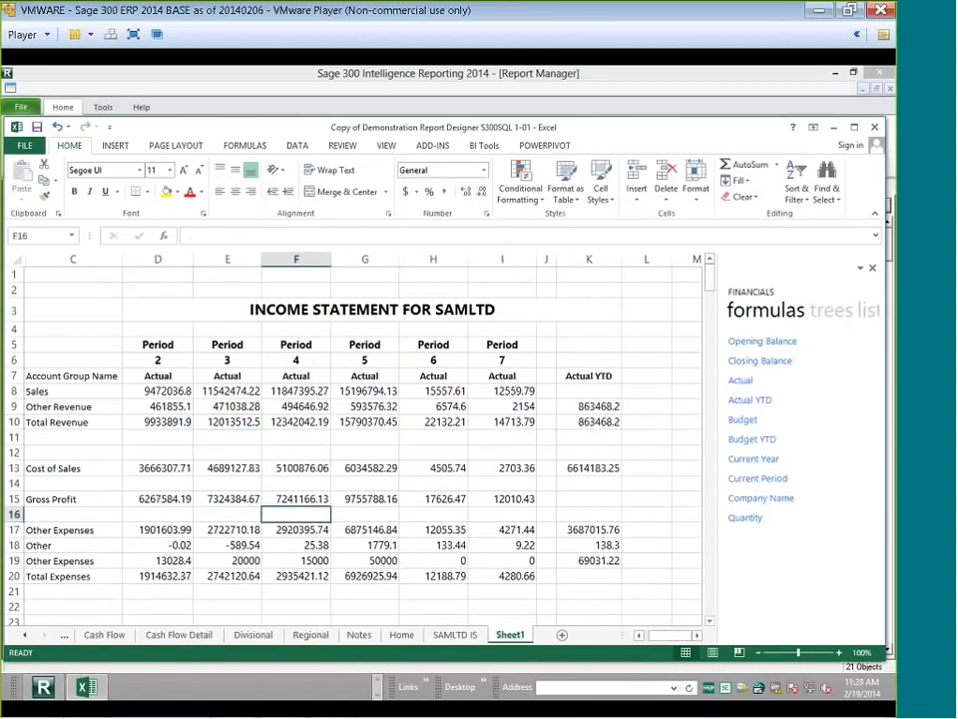
Fill the report range C1:K20 with the light tan theme color
{"action": "left_click_drag", "start_coordinate": [72, 274], "coordinate": [438, 575]}
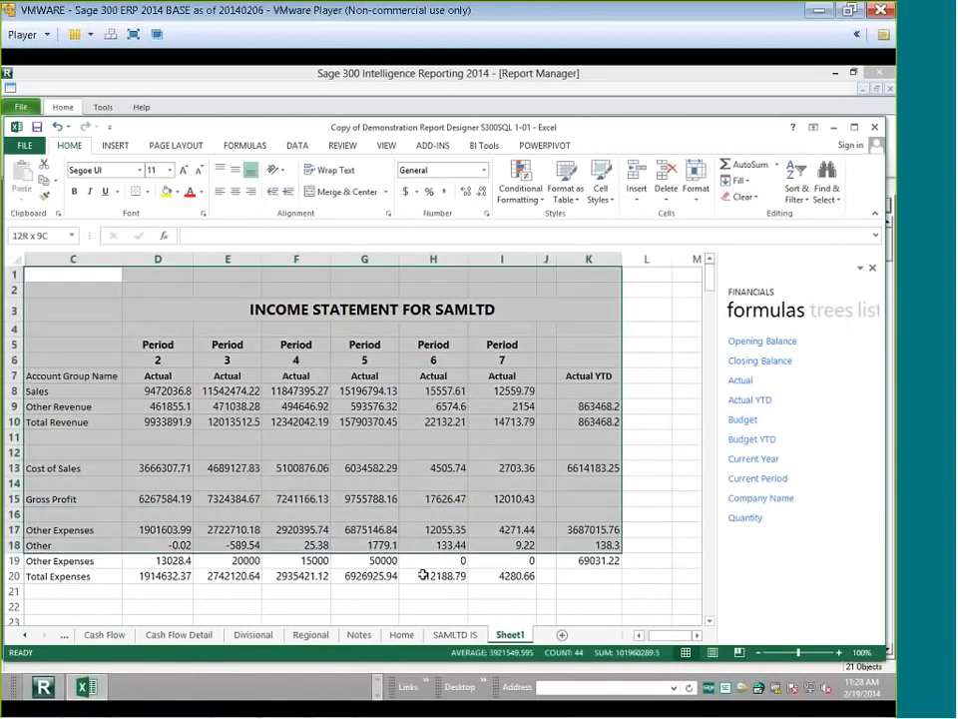
{"action": "left_click", "coordinate": [178, 192]}
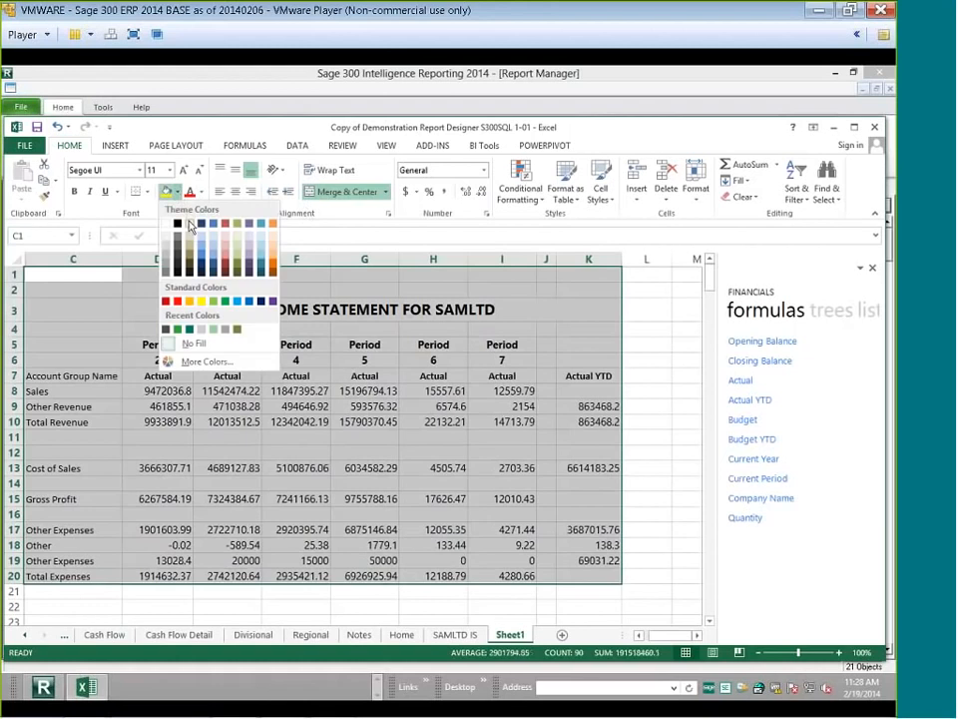
{"action": "left_click", "coordinate": [190, 223]}
{"action": "left_click_drag", "start_coordinate": [158, 344], "coordinate": [228, 345]}
{"action": "left_click", "coordinate": [245, 310]}
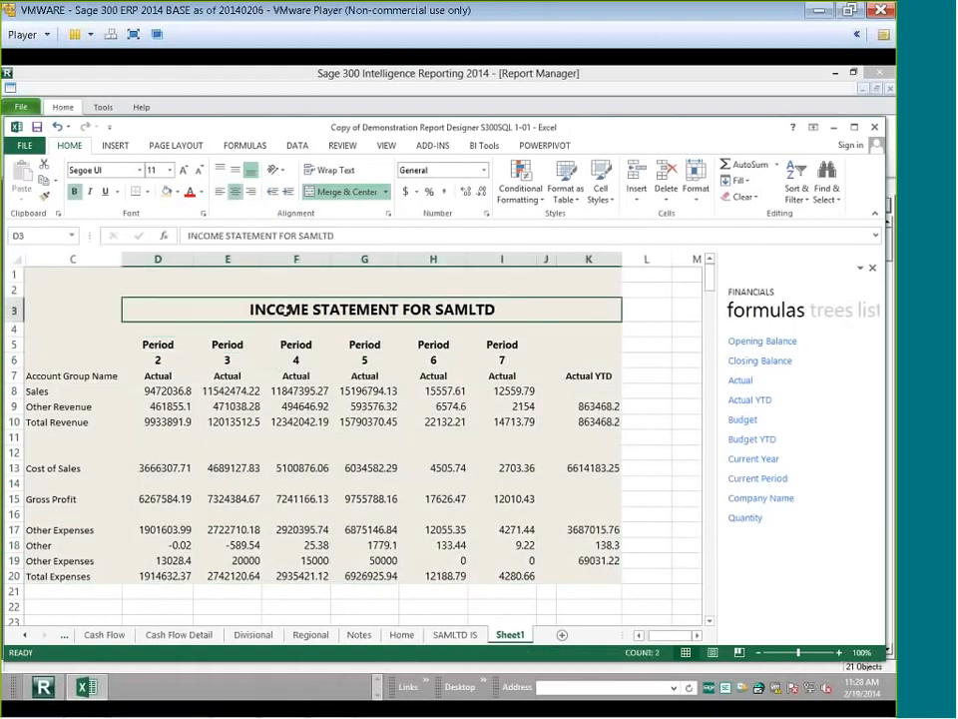
Turn on Draw Border and undo the tan fill on the report range
{"action": "left_click", "coordinate": [146, 192]}
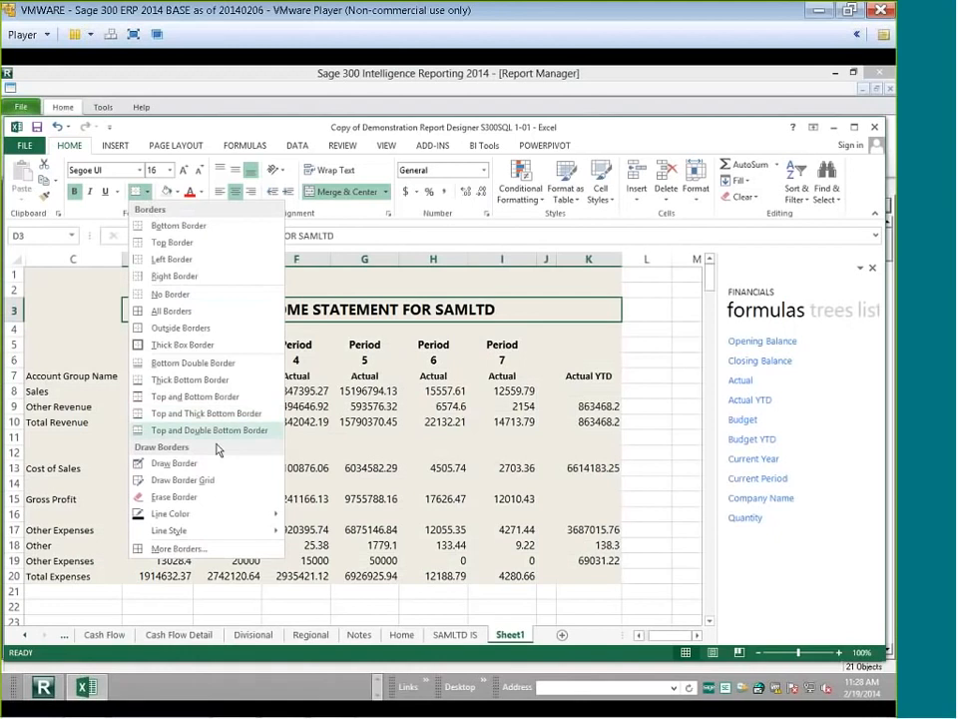
{"action": "left_click", "coordinate": [175, 463]}
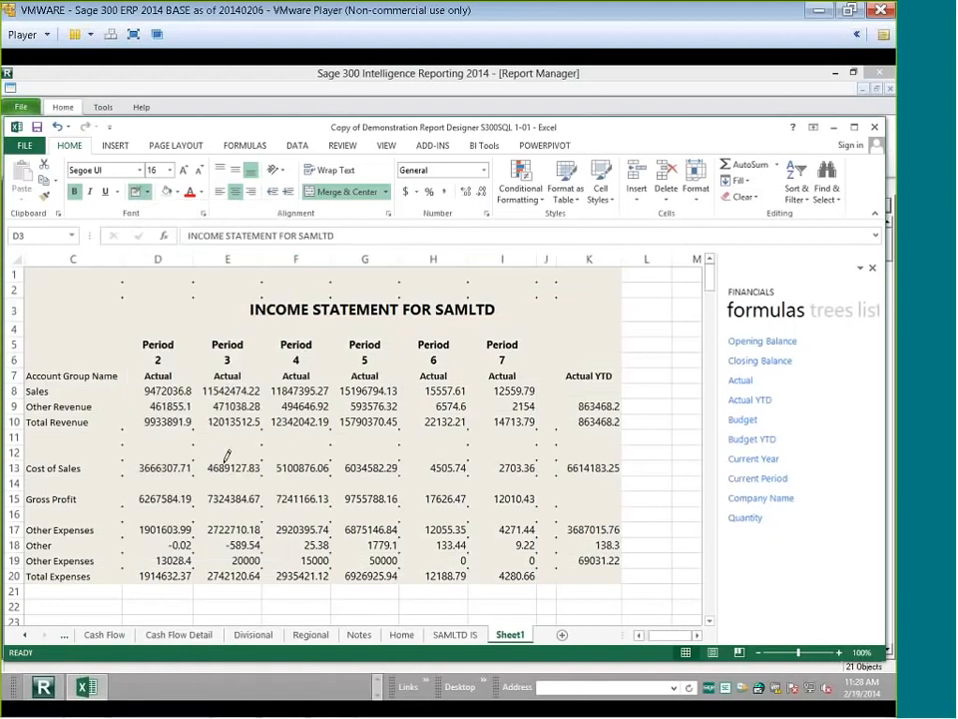
{"action": "left_click", "coordinate": [61, 131]}
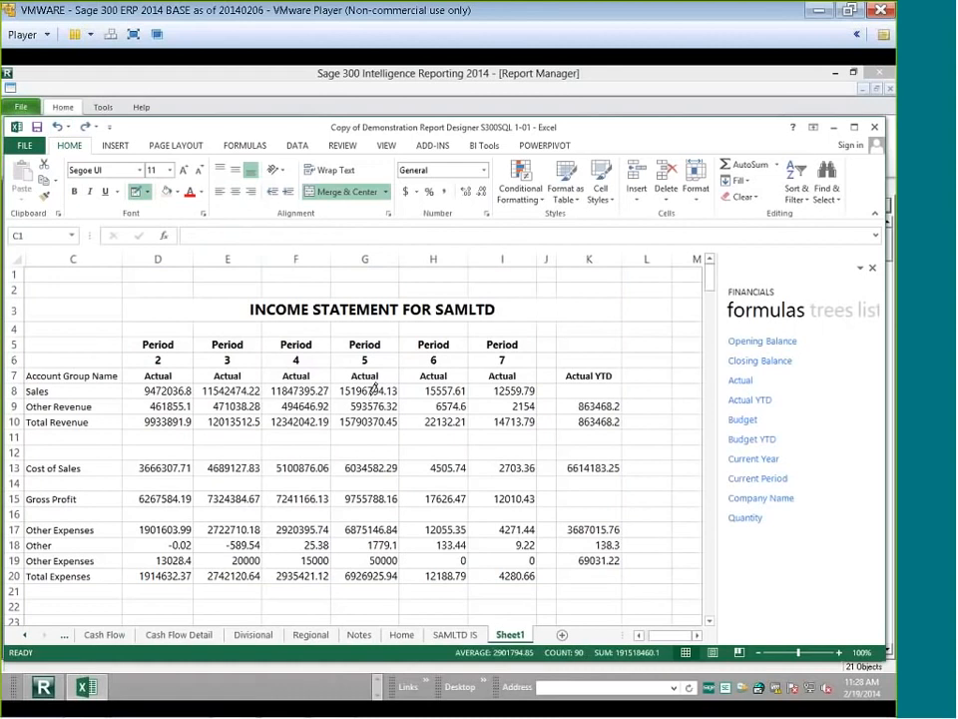
Examine the finished layouts on the SAMLTD IS, Balance Sheet and Income Statement sheets
{"action": "left_click", "coordinate": [462, 641]}
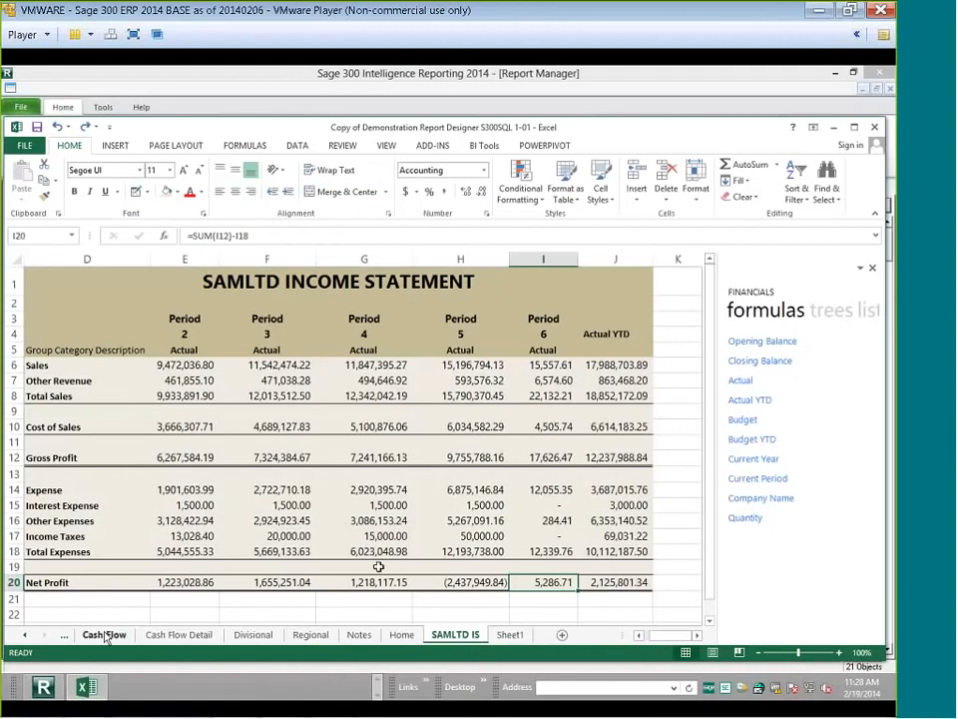
{"action": "left_click", "coordinate": [26, 636]}
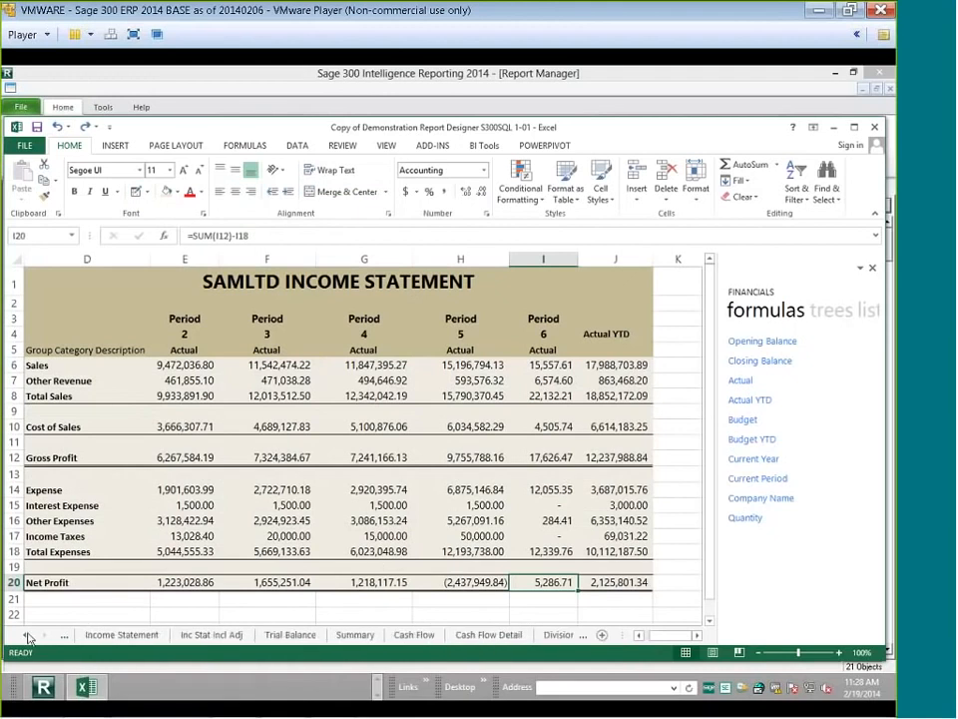
{"action": "left_click", "coordinate": [30, 636]}
{"action": "left_click", "coordinate": [100, 636]}
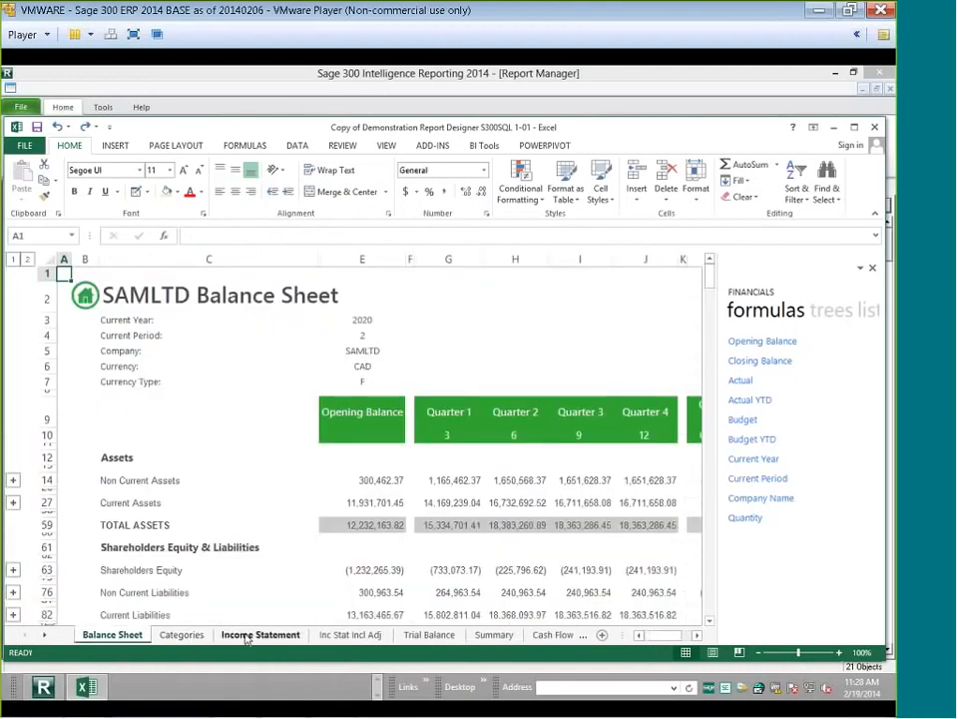
{"action": "left_click", "coordinate": [247, 637]}
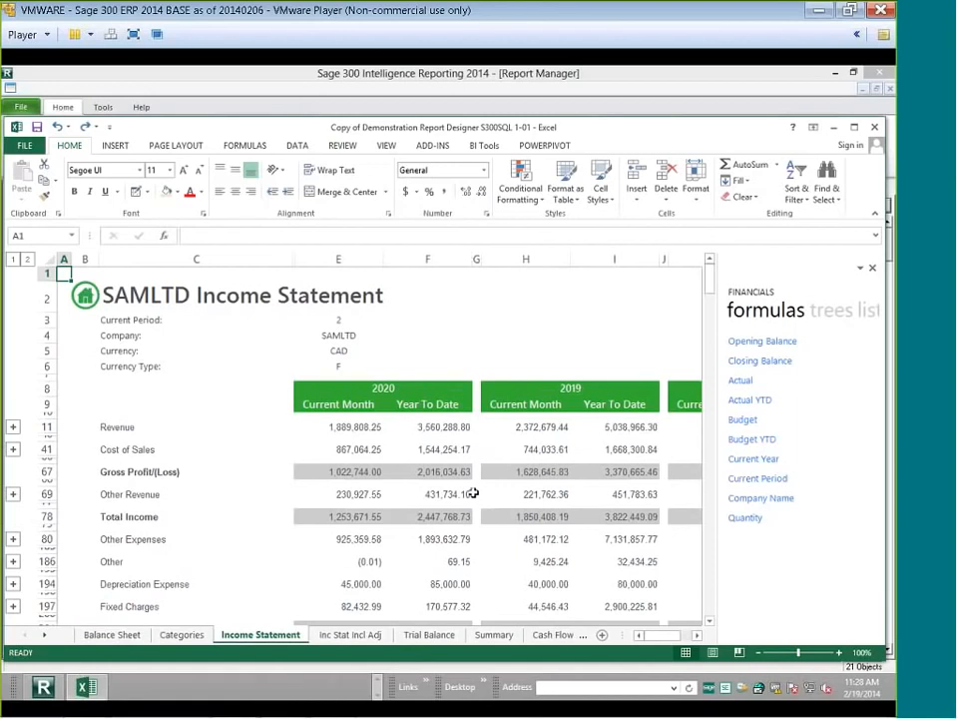
Switch to the Report Manager, review the actions available for the Copy of Demonstration Report Designer S300SQL 1-0 report, and collapse My Reports
{"action": "left_click", "coordinate": [43, 686]}
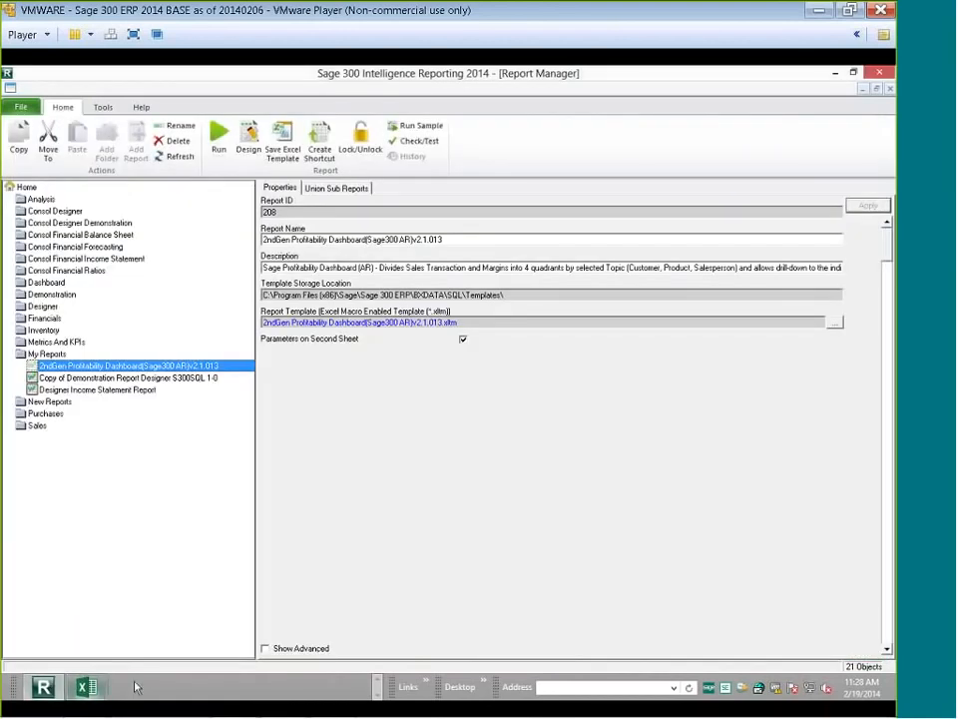
{"action": "left_click", "coordinate": [128, 379]}
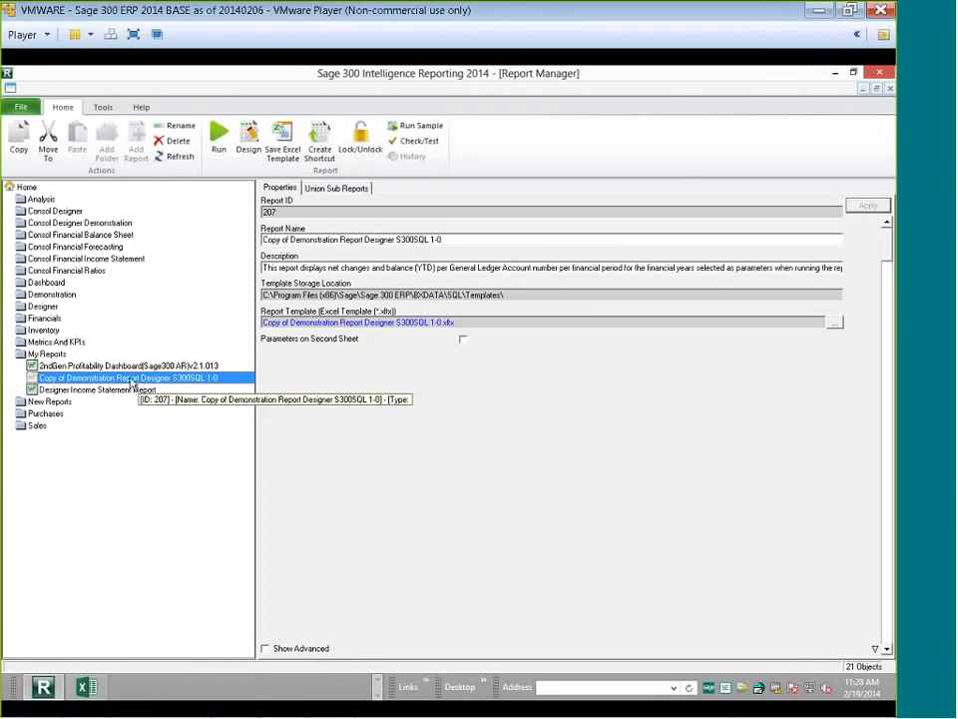
{"action": "right_click", "coordinate": [133, 385]}
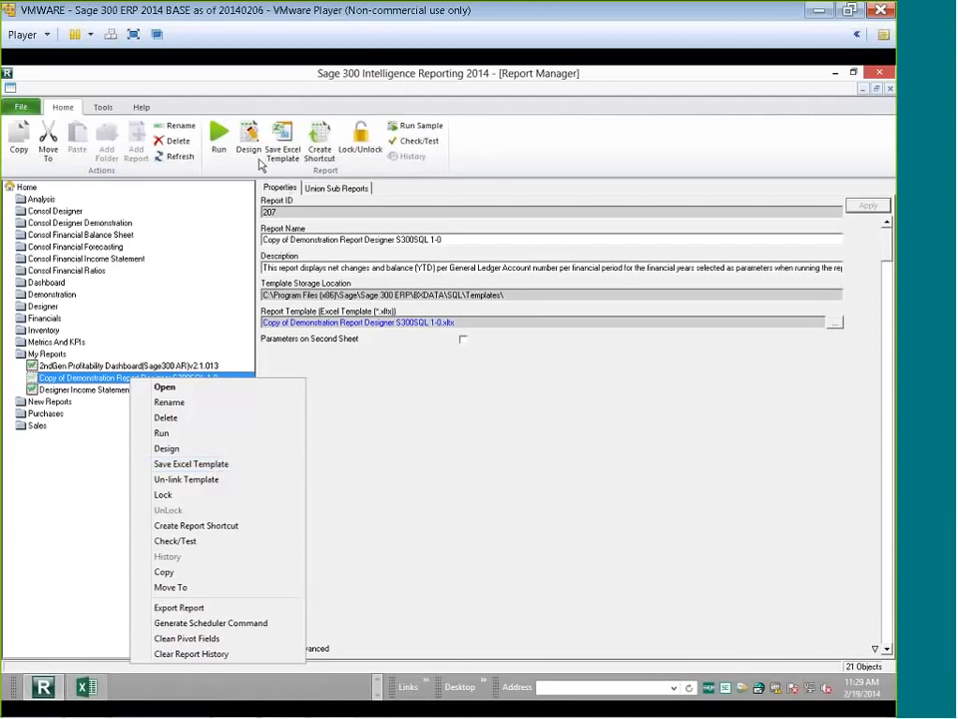
{"action": "left_click", "coordinate": [50, 282]}
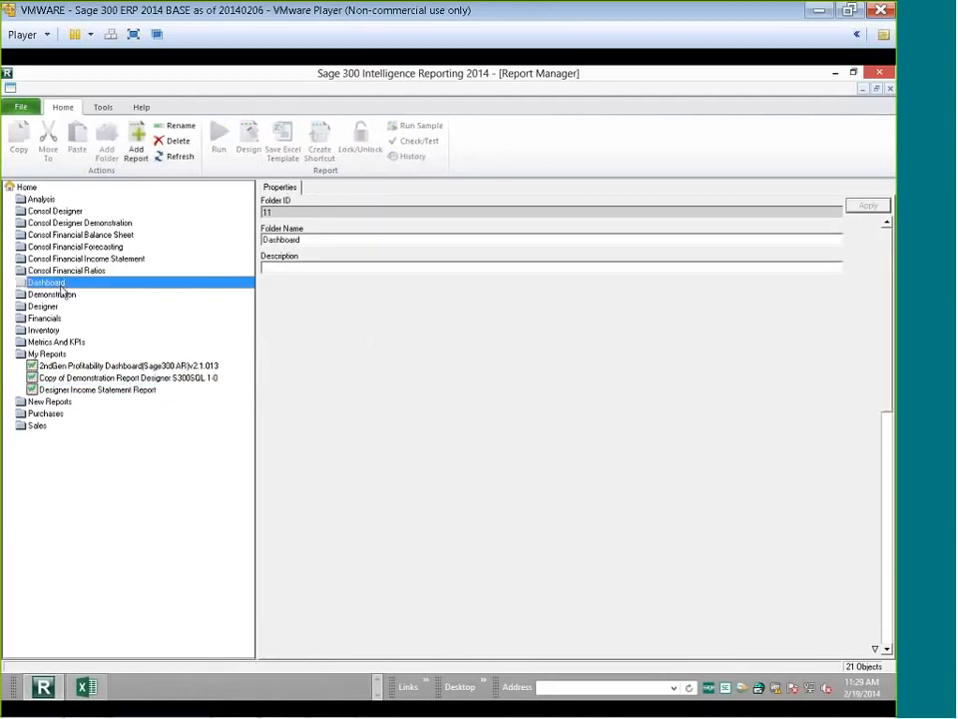
{"action": "double_click", "coordinate": [86, 355]}
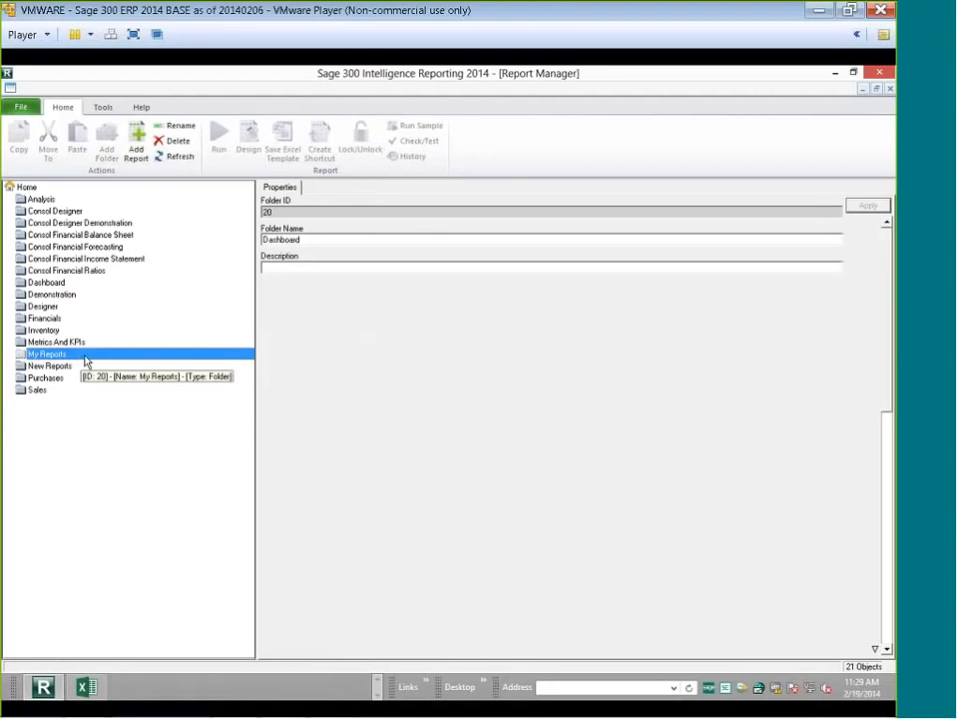
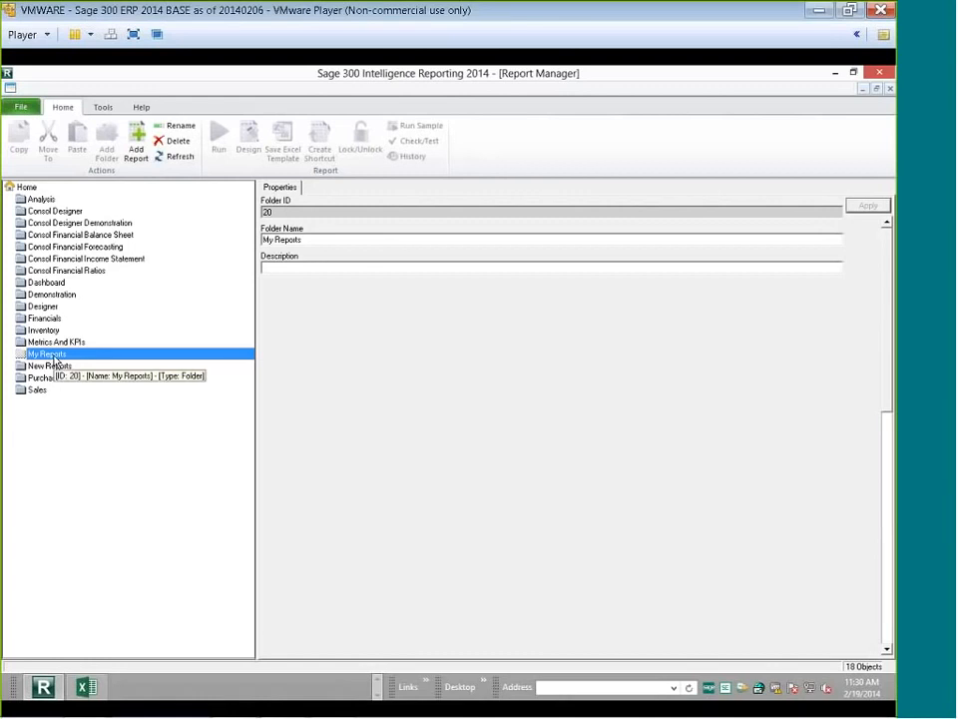
Review the actions available for the Home root, and expand the My Reports folder
{"action": "left_click", "coordinate": [27, 188]}
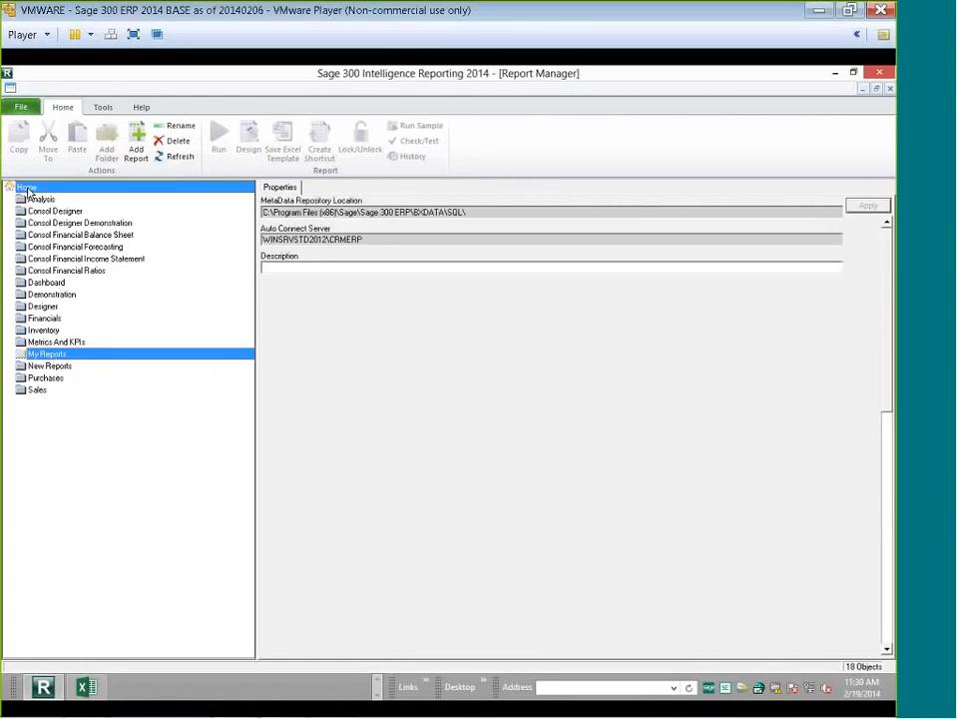
{"action": "right_click", "coordinate": [67, 187]}
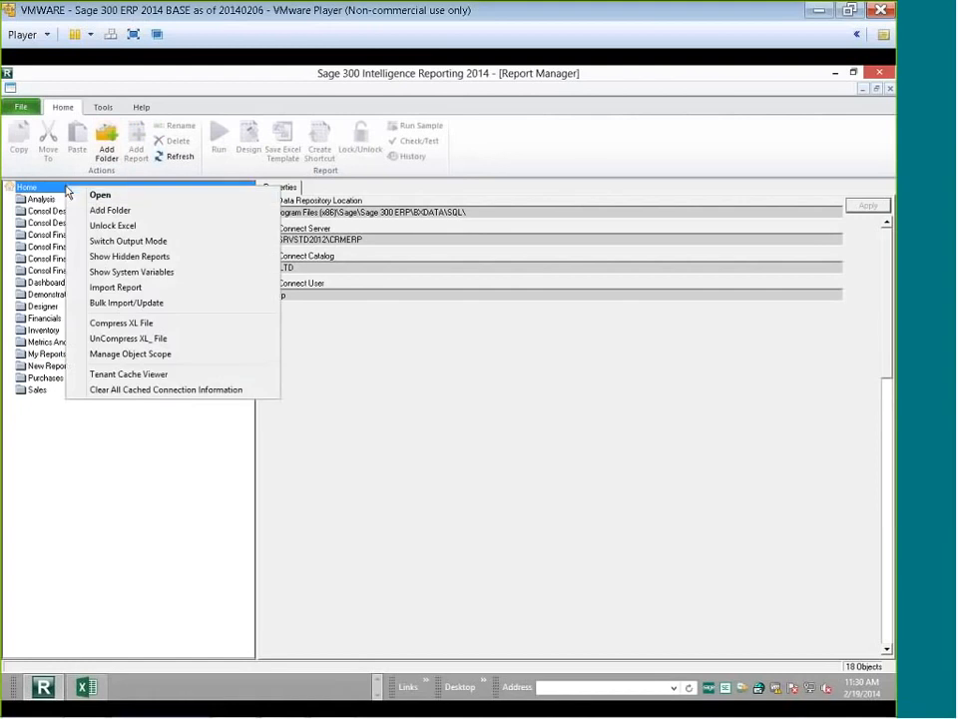
{"action": "left_click", "coordinate": [44, 354]}
{"action": "double_click", "coordinate": [55, 357]}
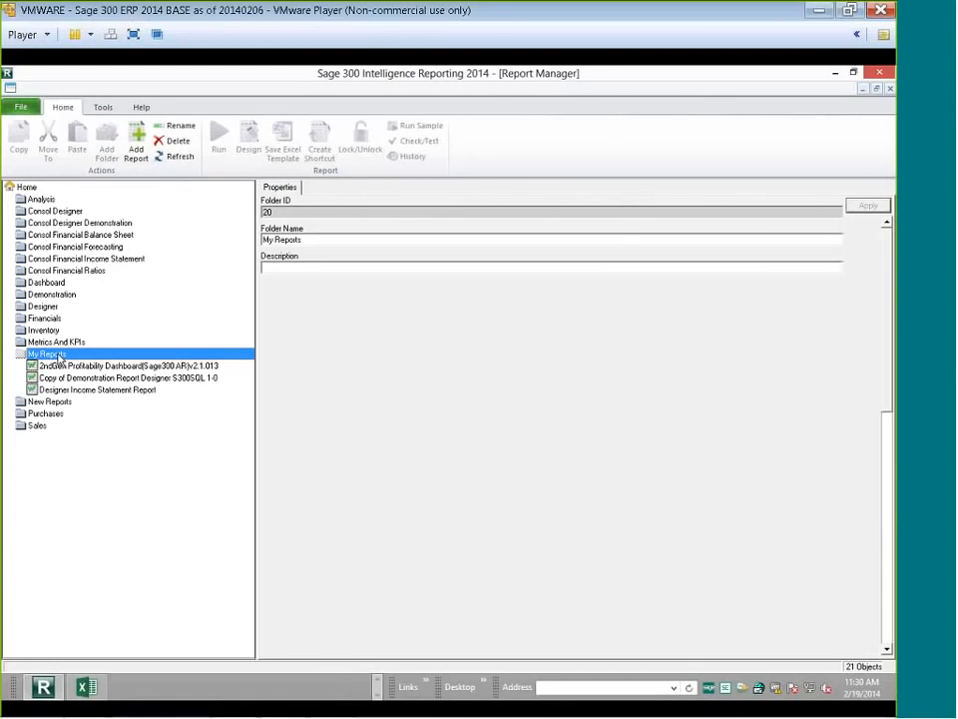
Collapse My Reports and add a standard report named Report_Customers to the New Reports folder
{"action": "double_click", "coordinate": [60, 355]}
{"action": "double_click", "coordinate": [57, 369]}
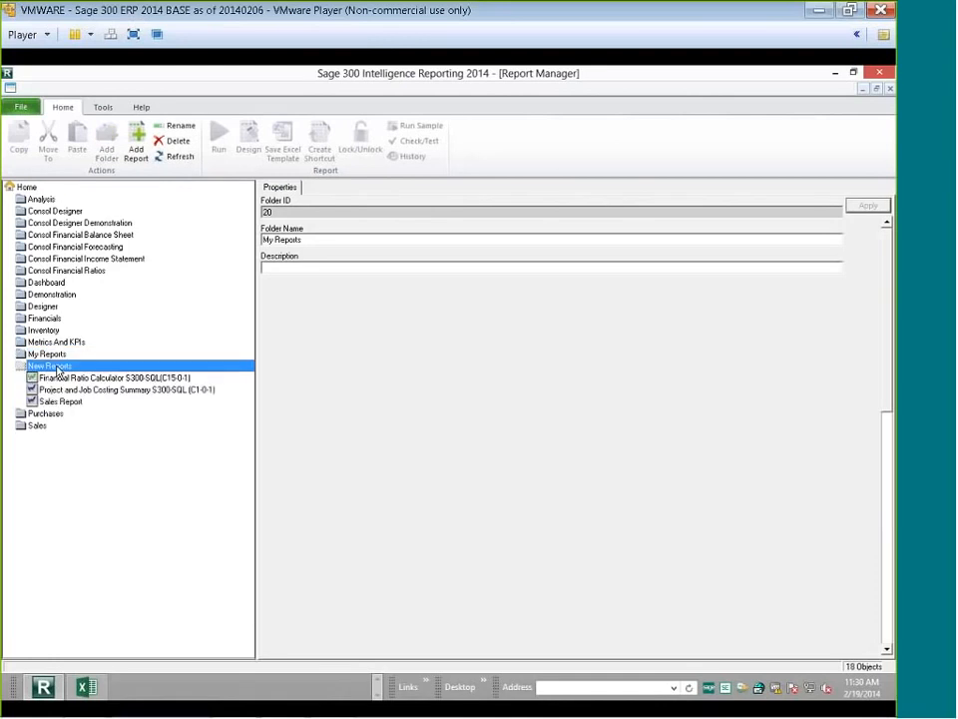
{"action": "double_click", "coordinate": [57, 368]}
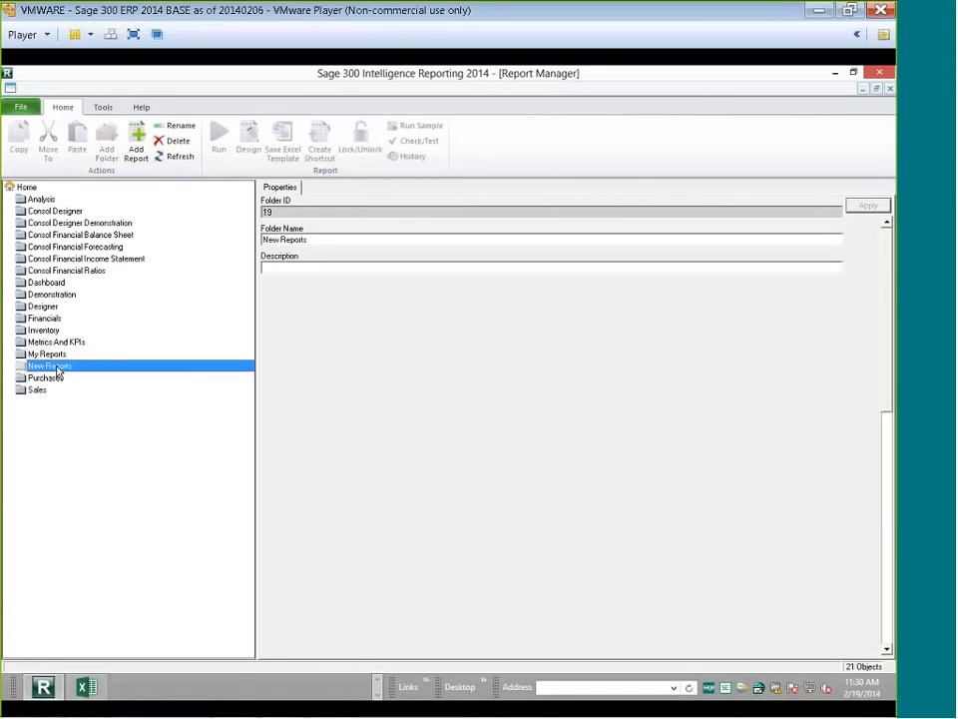
{"action": "right_click", "coordinate": [57, 369]}
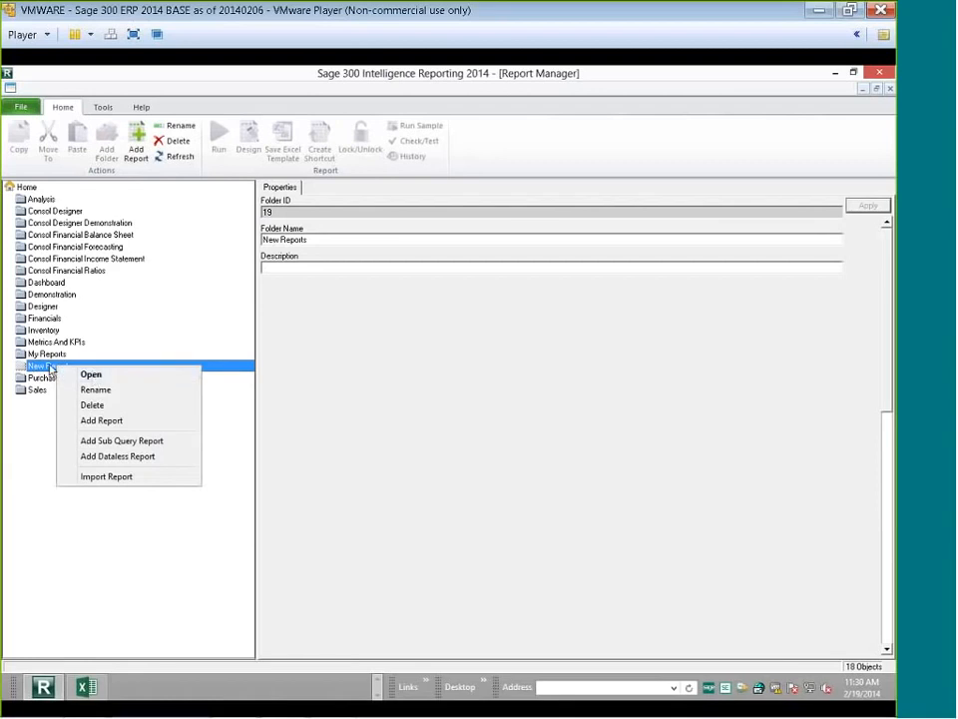
{"action": "left_click", "coordinate": [114, 427]}
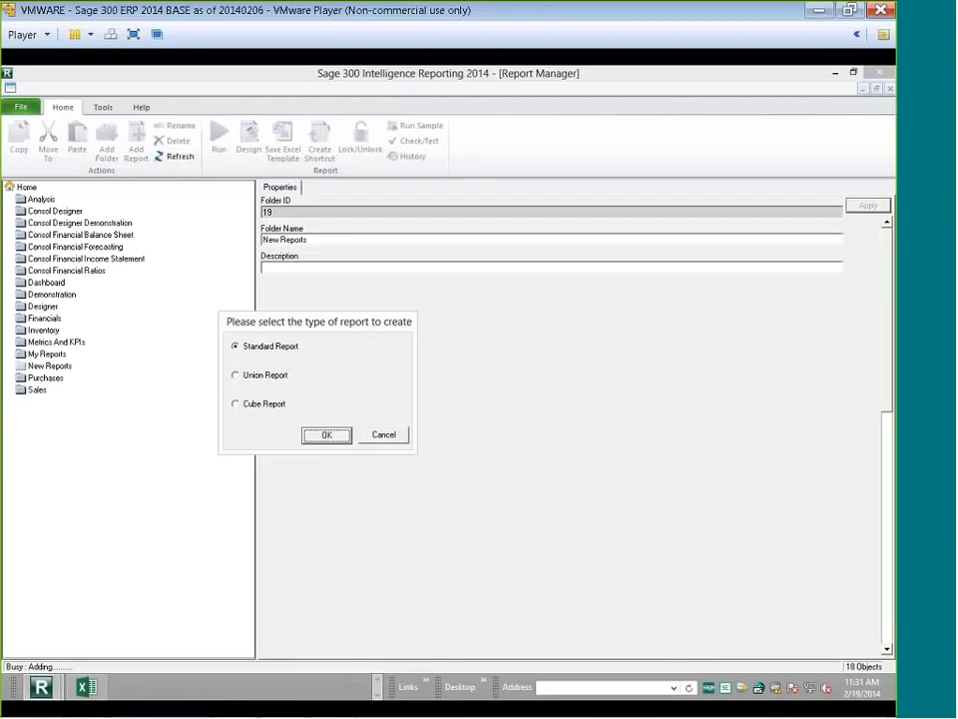
{"action": "left_click", "coordinate": [327, 434]}
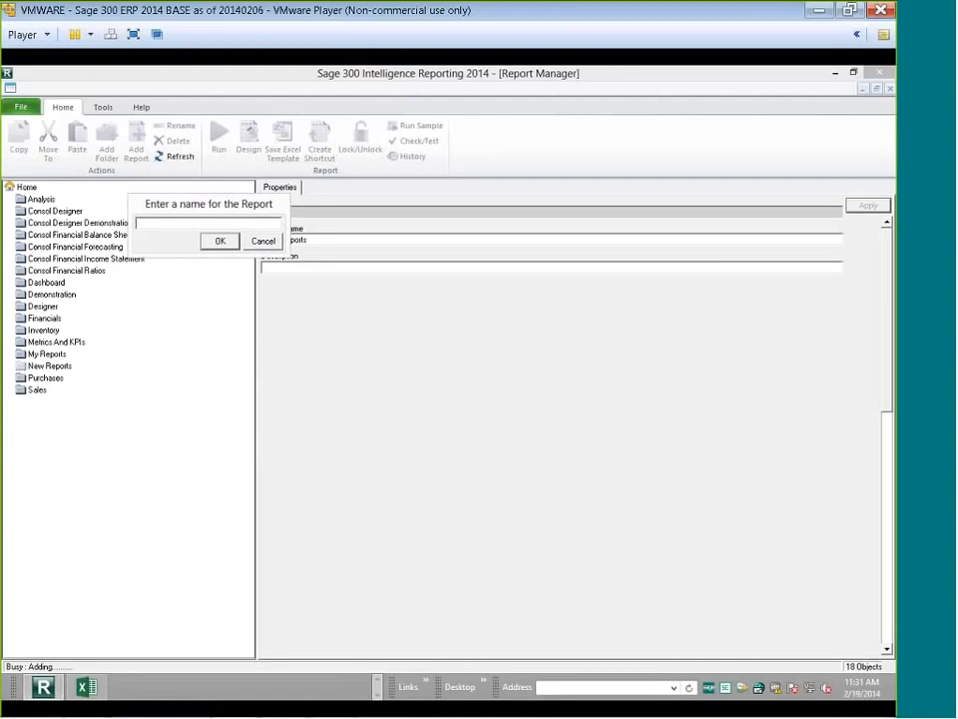
{"action": "left_click_drag", "start_coordinate": [214, 209], "coordinate": [241, 286]}
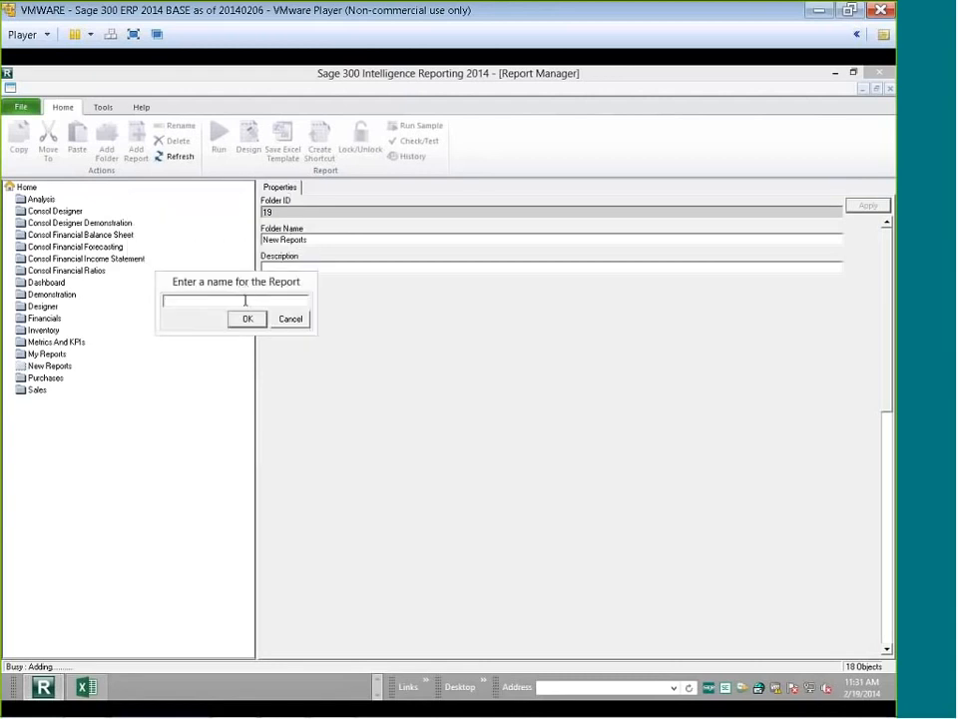
{"action": "type", "text": "Report_Customers"}
{"action": "left_click", "coordinate": [246, 319]}
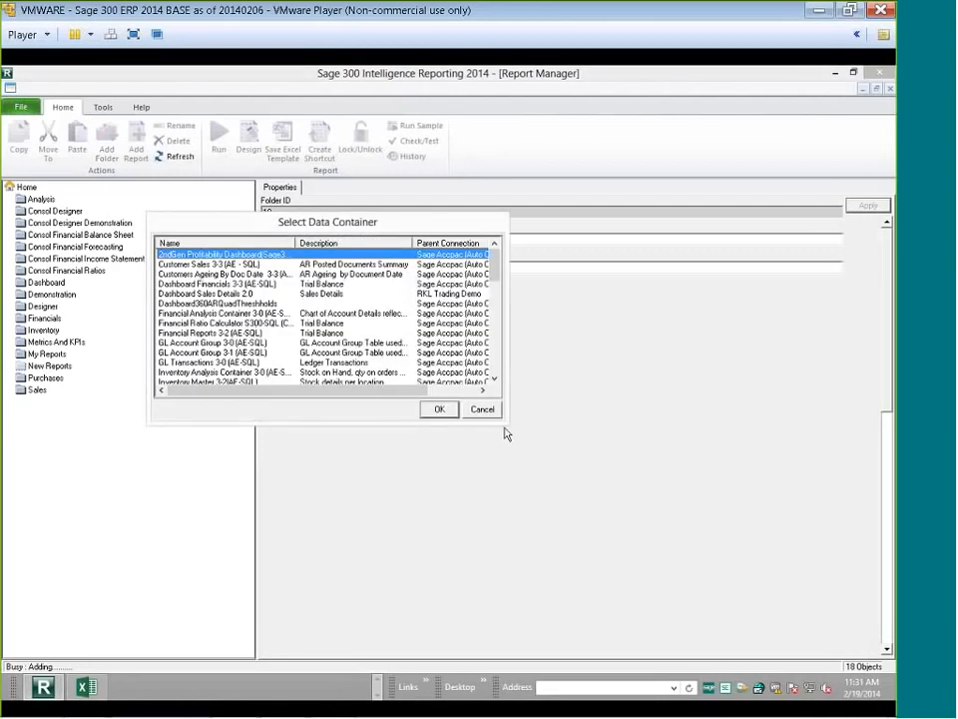
Browse the available data containers and choose SalesMaster 3-0 (AE-SQL) as the report's source
{"action": "left_click_drag", "start_coordinate": [506, 426], "coordinate": [548, 544]}
{"action": "left_click_drag", "start_coordinate": [539, 331], "coordinate": [537, 389]}
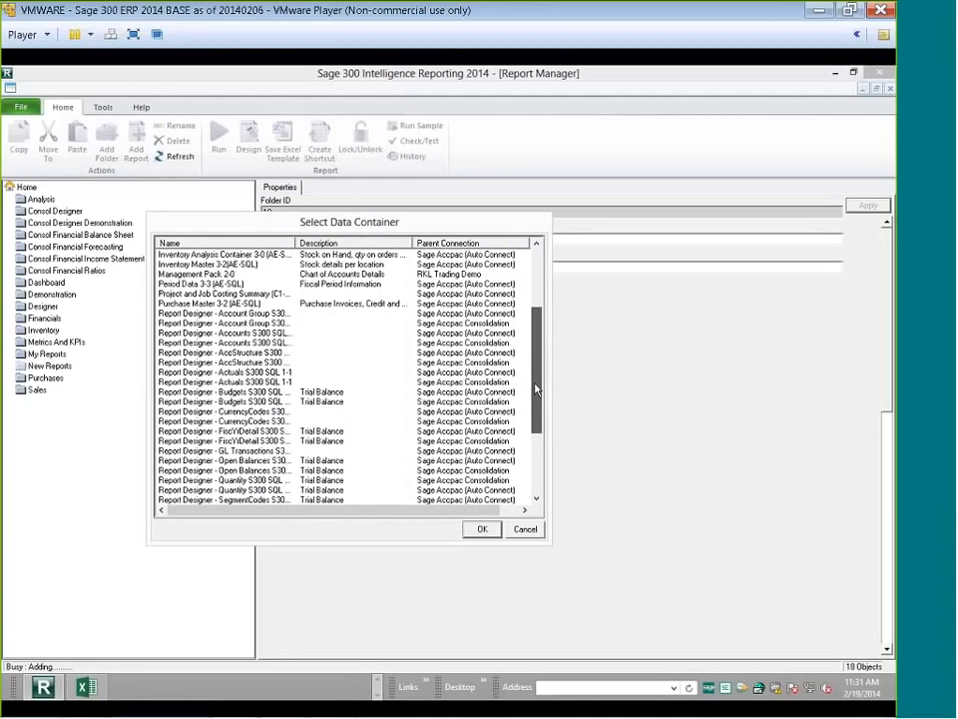
{"action": "left_click_drag", "start_coordinate": [536, 389], "coordinate": [538, 358]}
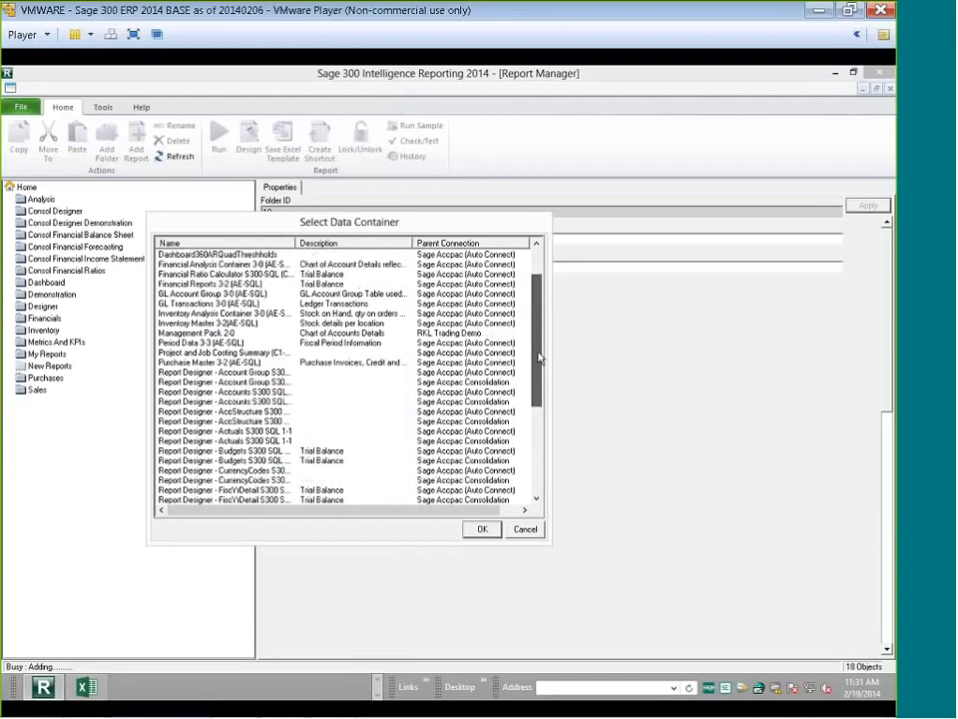
{"action": "left_click_drag", "start_coordinate": [542, 380], "coordinate": [540, 466]}
{"action": "left_click", "coordinate": [389, 482]}
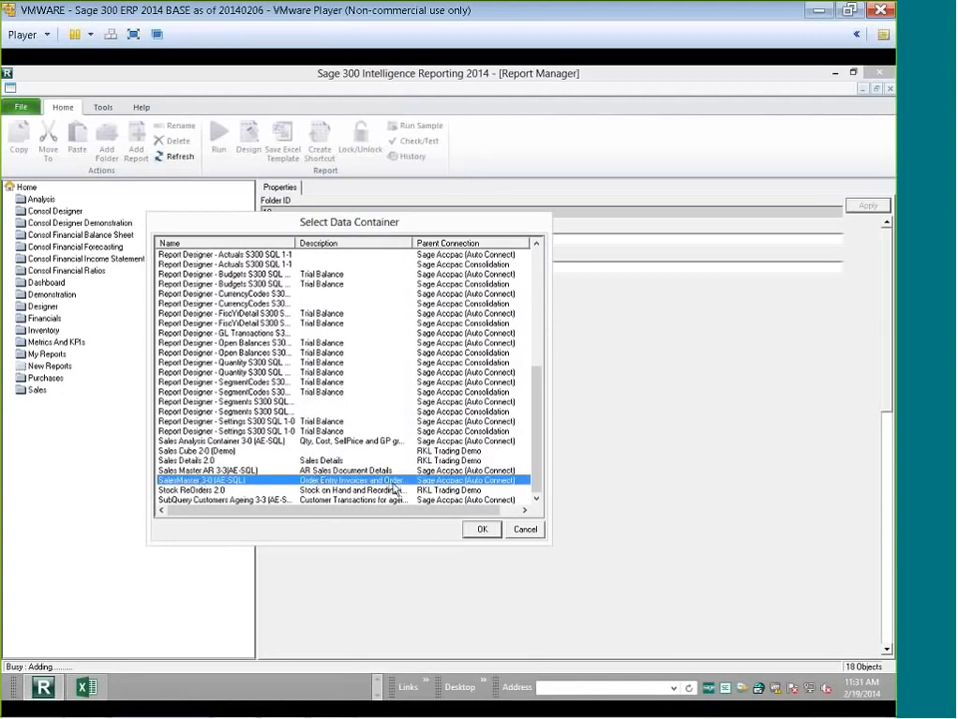
{"action": "left_click_drag", "start_coordinate": [412, 242], "coordinate": [427, 247]}
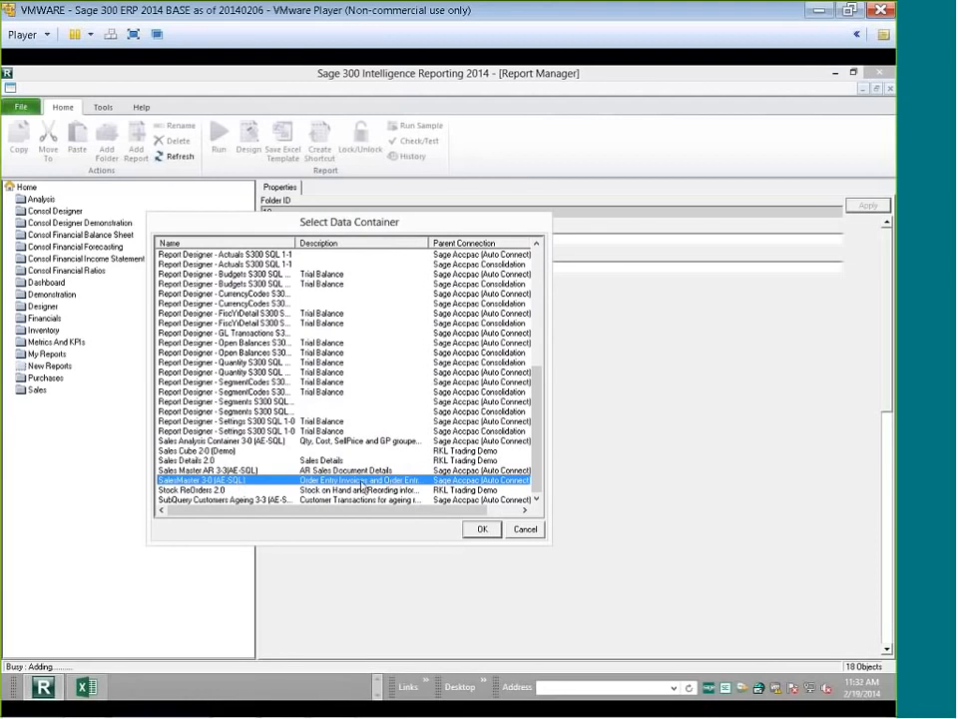
{"action": "left_click", "coordinate": [478, 529]}
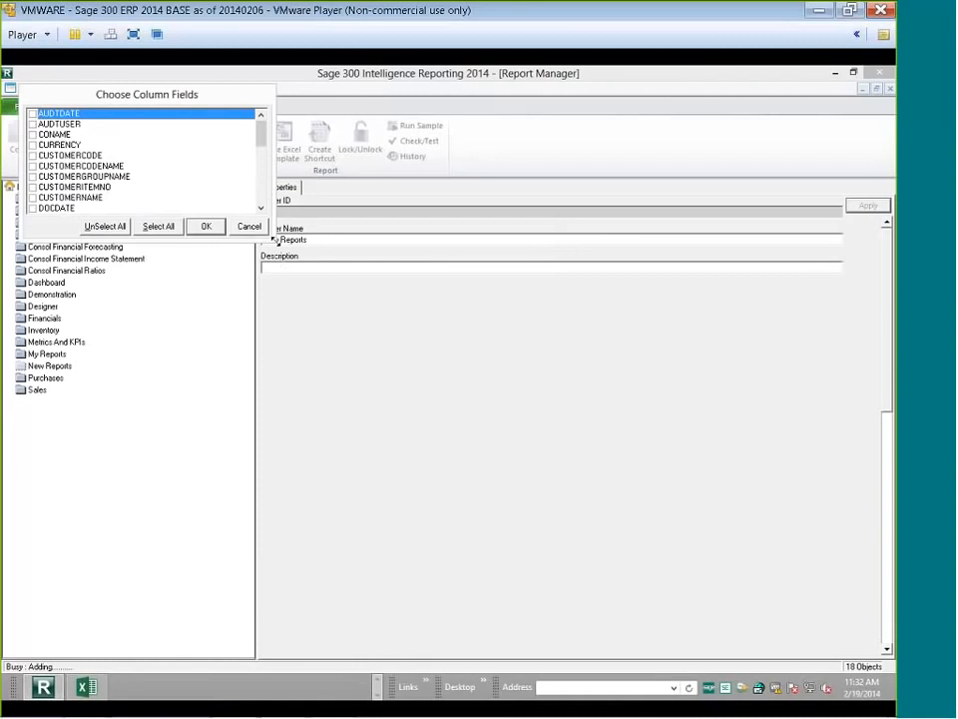
Include all available column fields in the new report and finish adding it
{"action": "left_click_drag", "start_coordinate": [274, 237], "coordinate": [326, 346]}
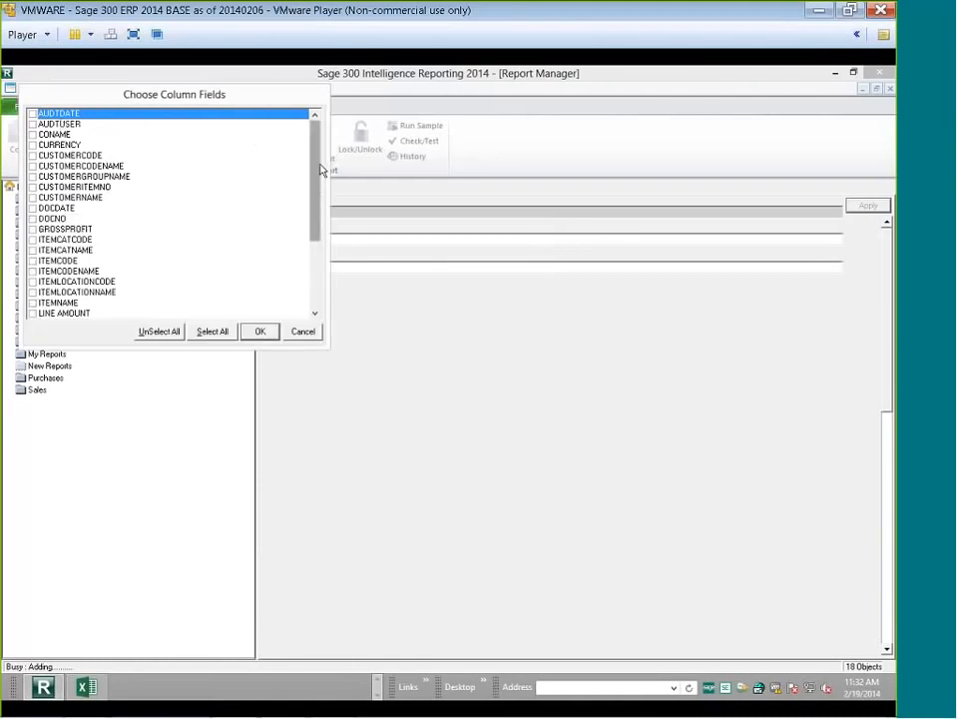
{"action": "left_click_drag", "start_coordinate": [319, 190], "coordinate": [311, 164]}
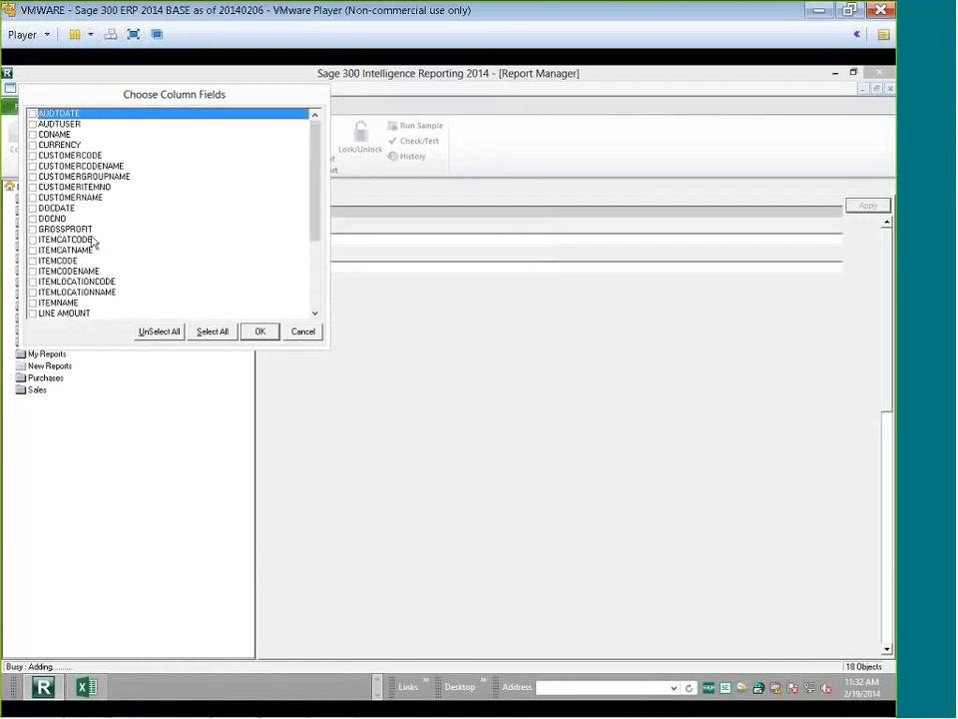
{"action": "left_click", "coordinate": [210, 330]}
{"action": "left_click", "coordinate": [258, 334]}
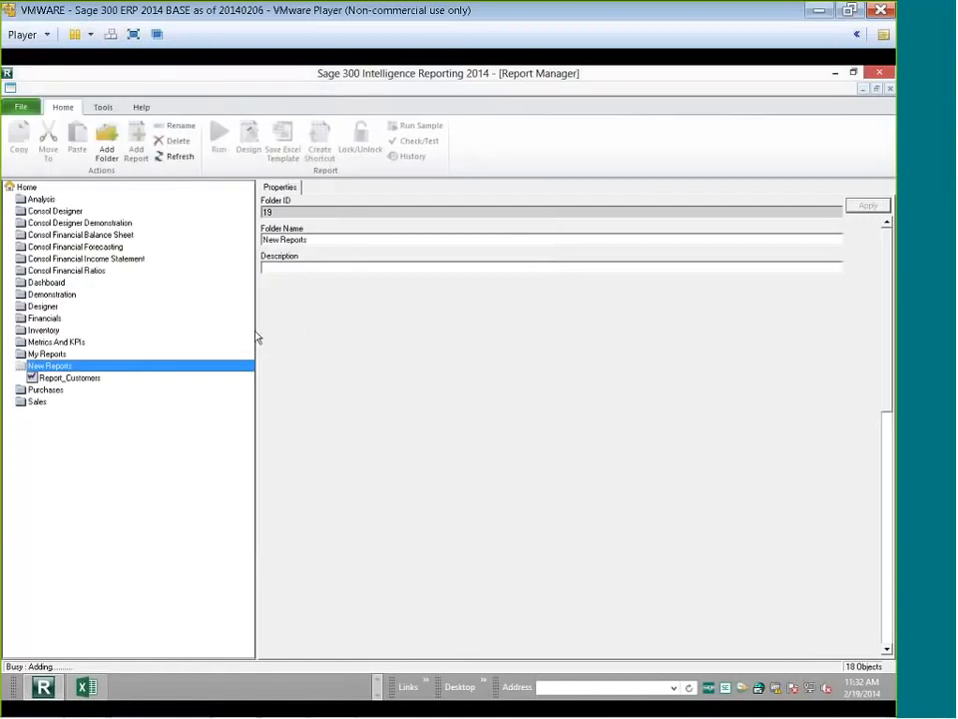
Review the column list and the properties of the Report_Customers report
{"action": "left_click", "coordinate": [107, 381]}
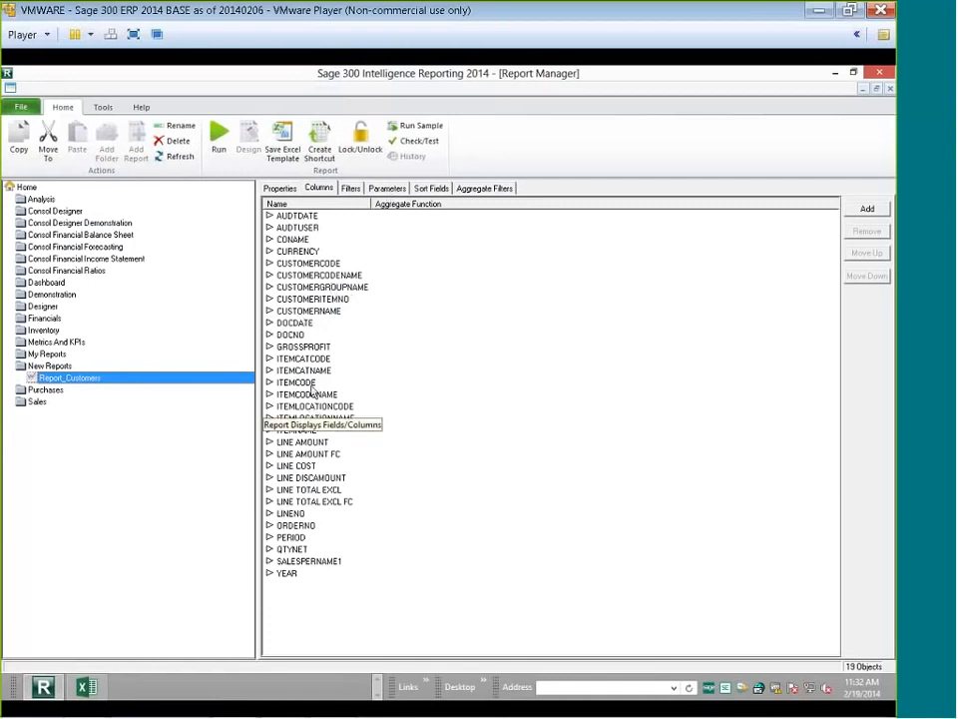
{"action": "left_click", "coordinate": [386, 192]}
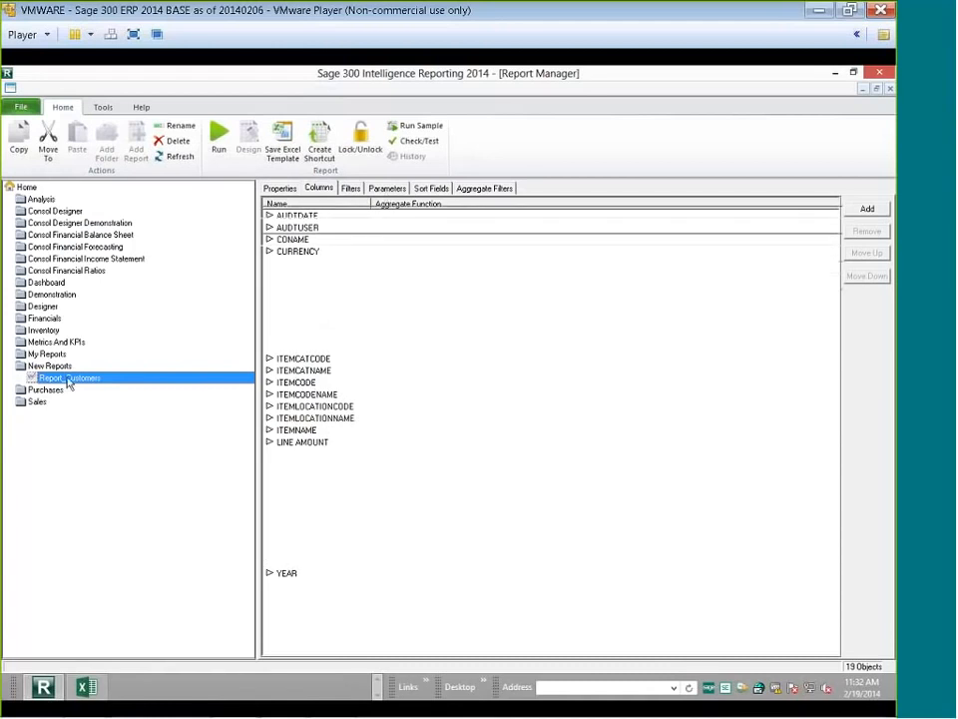
{"action": "left_click", "coordinate": [280, 188]}
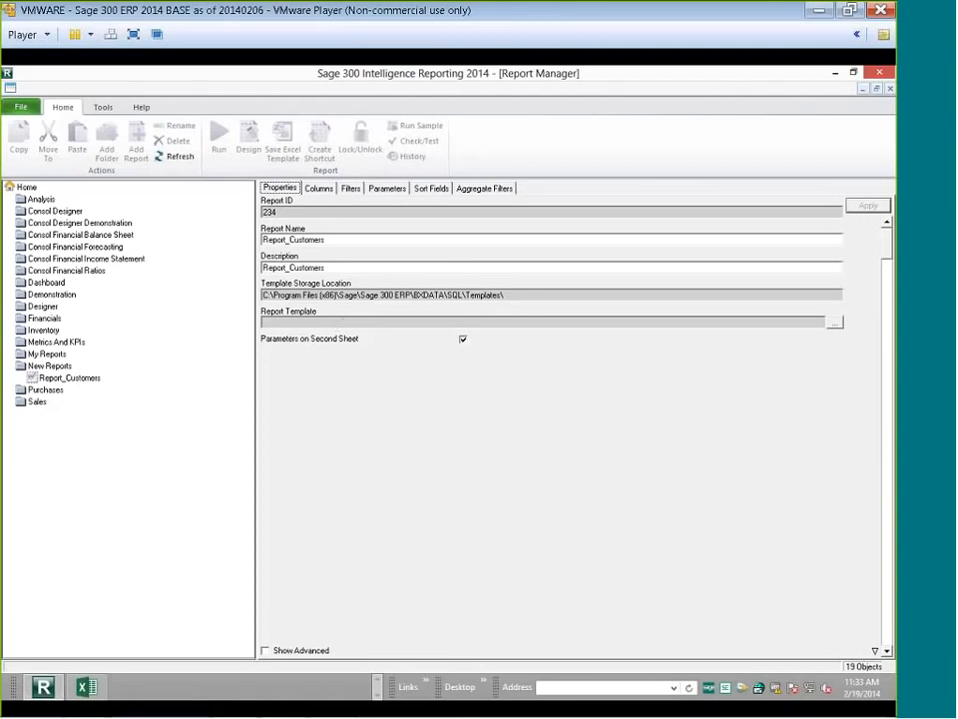
Run the Report_Customers report out to Excel and dismiss the error dialog
{"action": "left_click", "coordinate": [64, 378]}
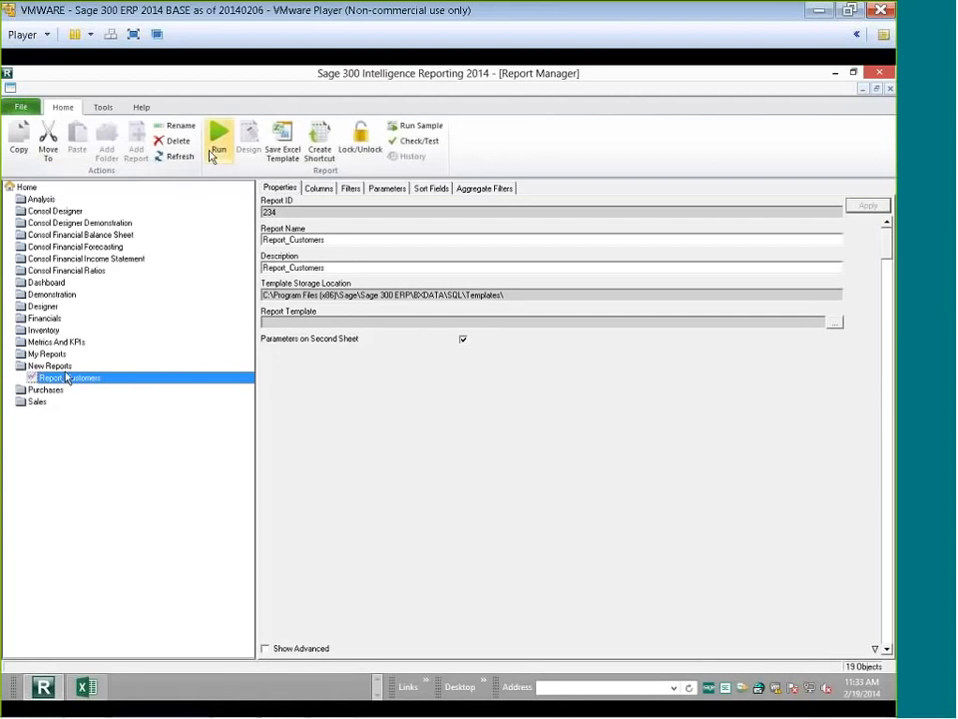
{"action": "left_click", "coordinate": [215, 149]}
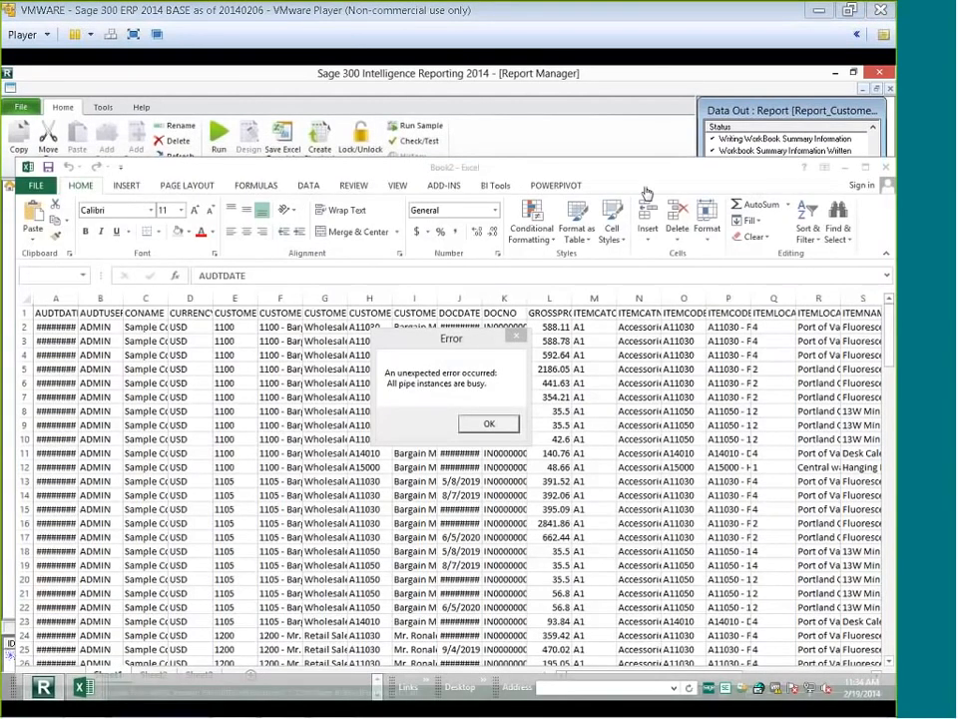
{"action": "left_click", "coordinate": [488, 423]}
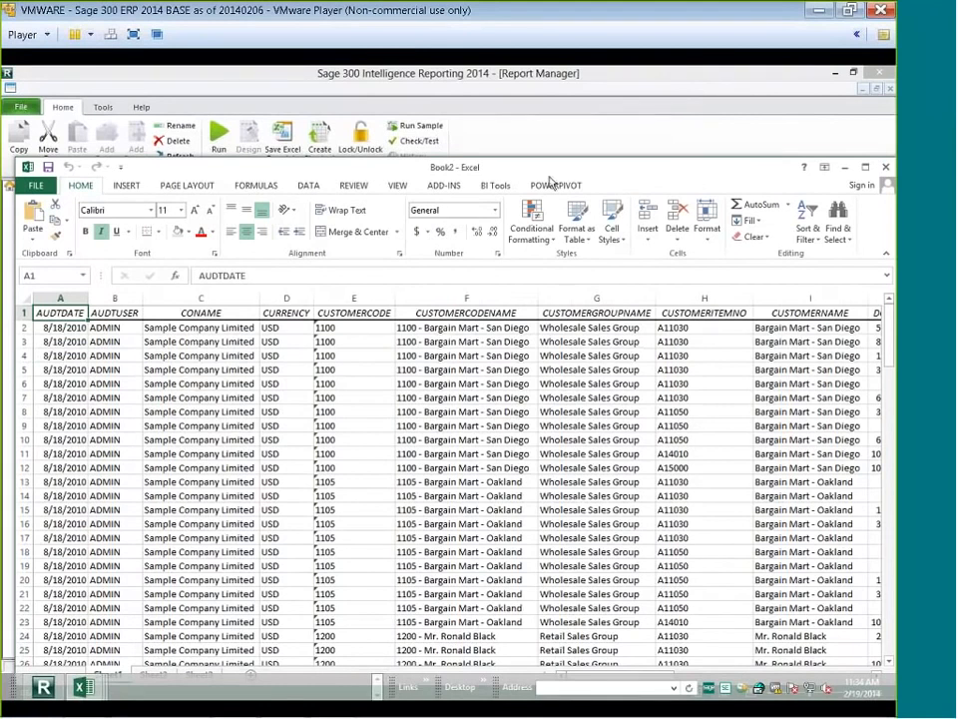
Reposition the output workbook and examine the raw data on Sheet1 and the report information on Sheet2
{"action": "left_click_drag", "start_coordinate": [548, 175], "coordinate": [545, 145]}
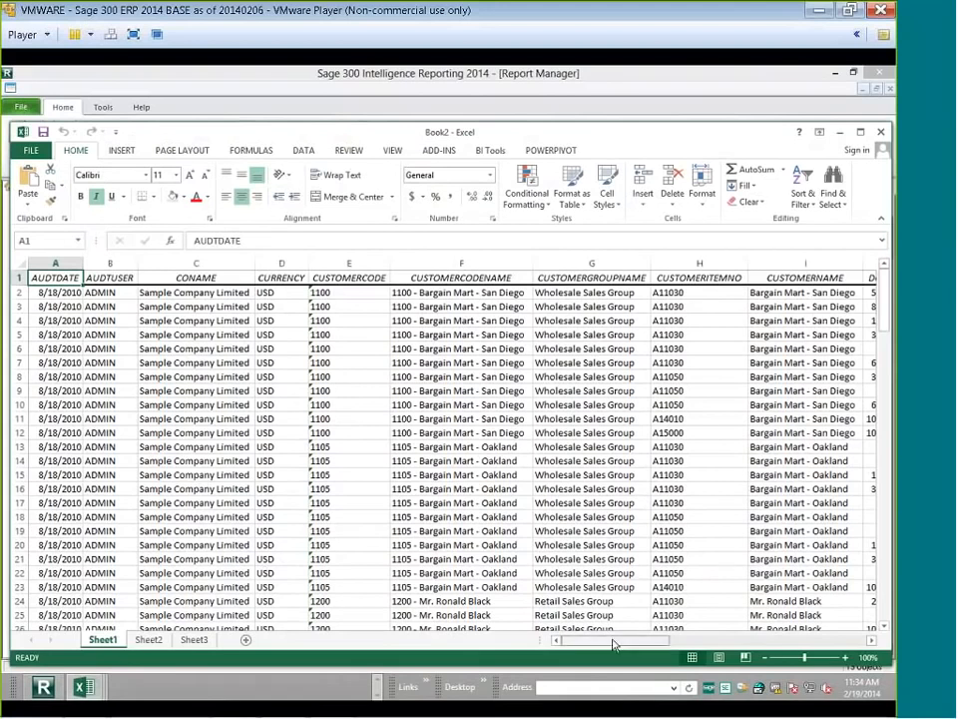
{"action": "left_click_drag", "start_coordinate": [614, 642], "coordinate": [559, 644]}
{"action": "left_click", "coordinate": [150, 640]}
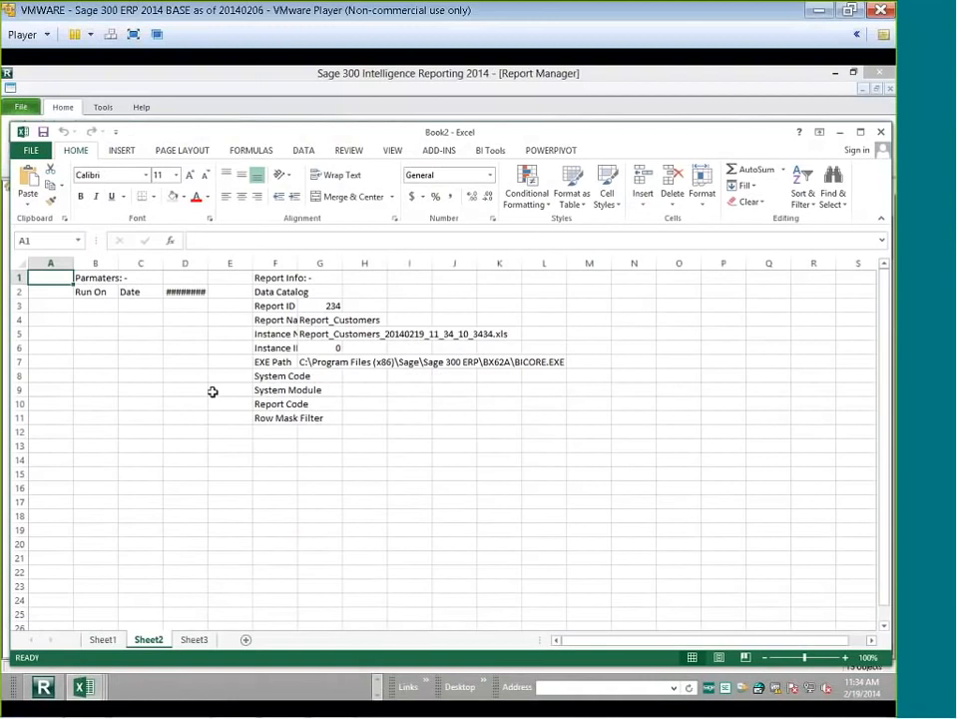
{"action": "left_click", "coordinate": [102, 640]}
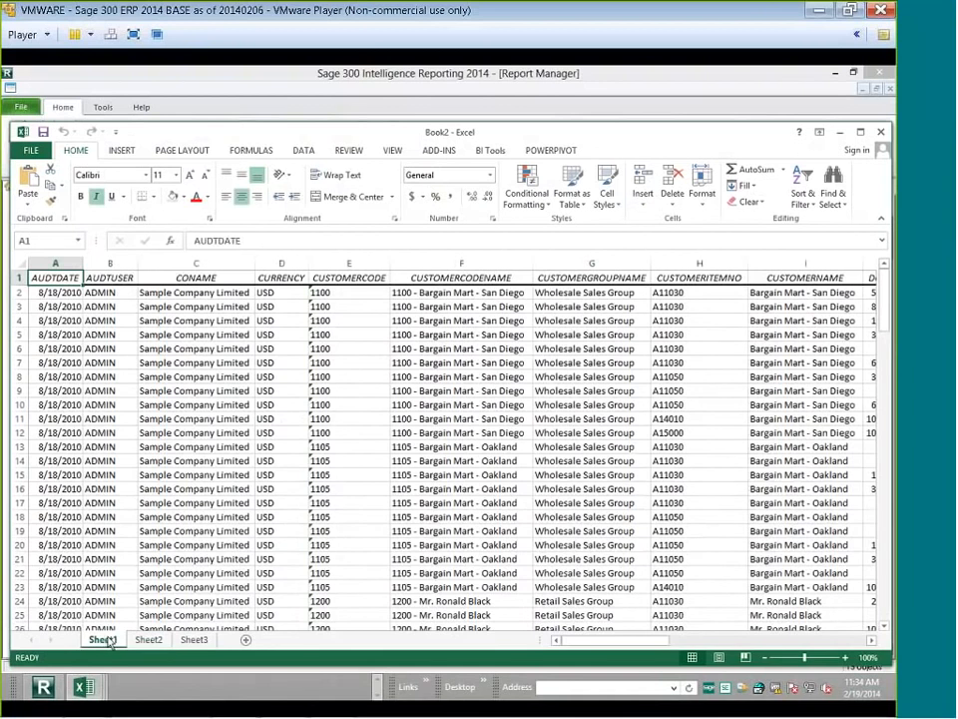
Insert a PivotTable at cell A1 of Sheet3 using the named range Sheet1!RawData as its source
{"action": "left_click", "coordinate": [194, 639]}
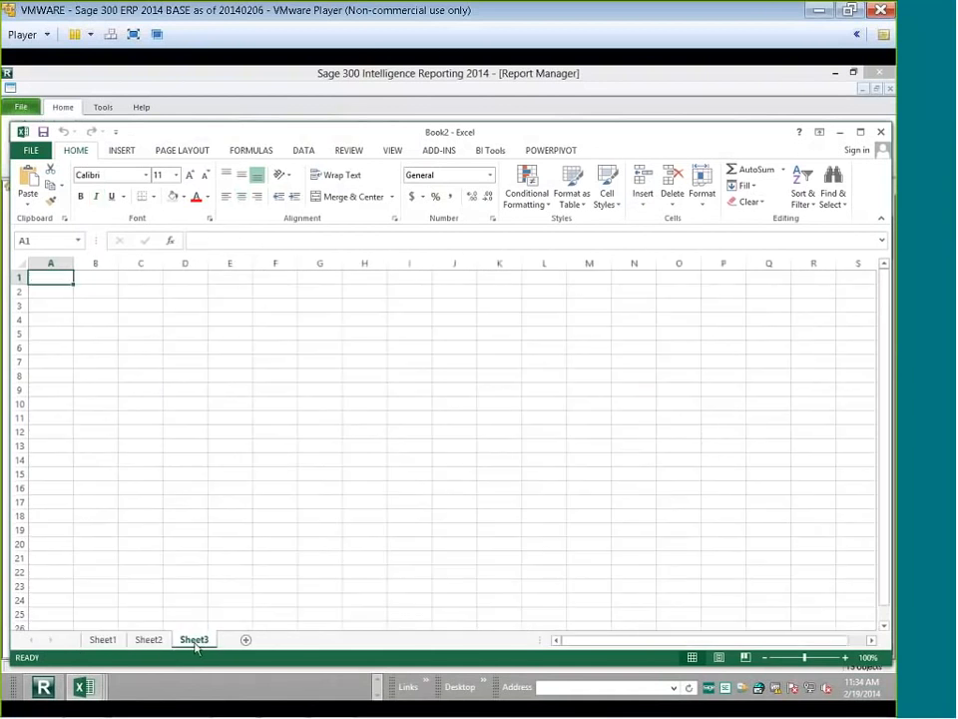
{"action": "left_click", "coordinate": [122, 149]}
{"action": "left_click", "coordinate": [38, 184]}
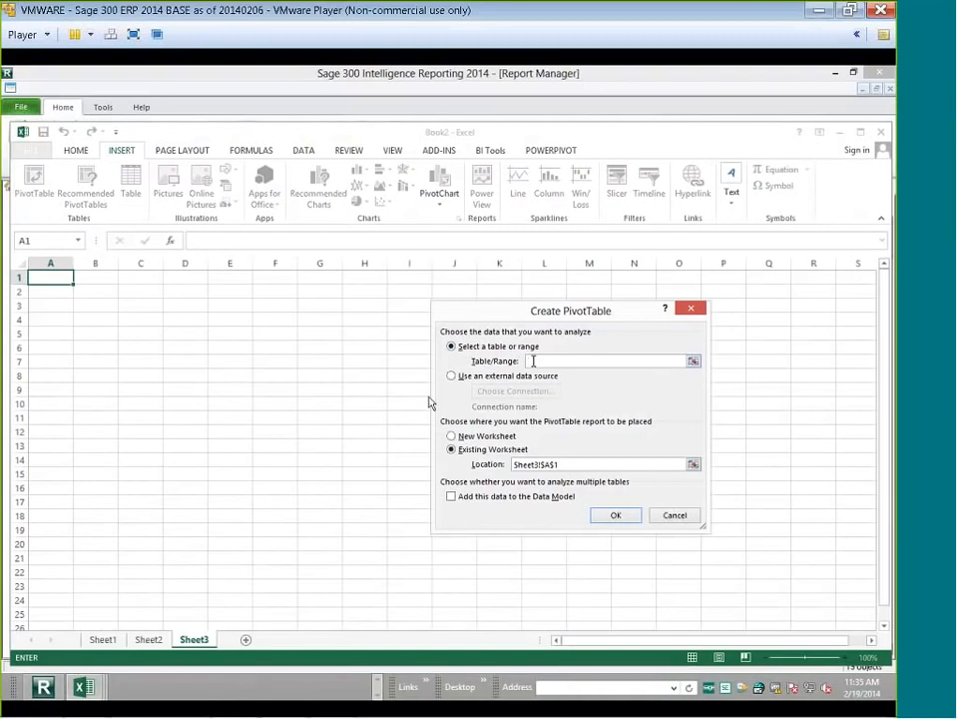
{"action": "left_click", "coordinate": [112, 644]}
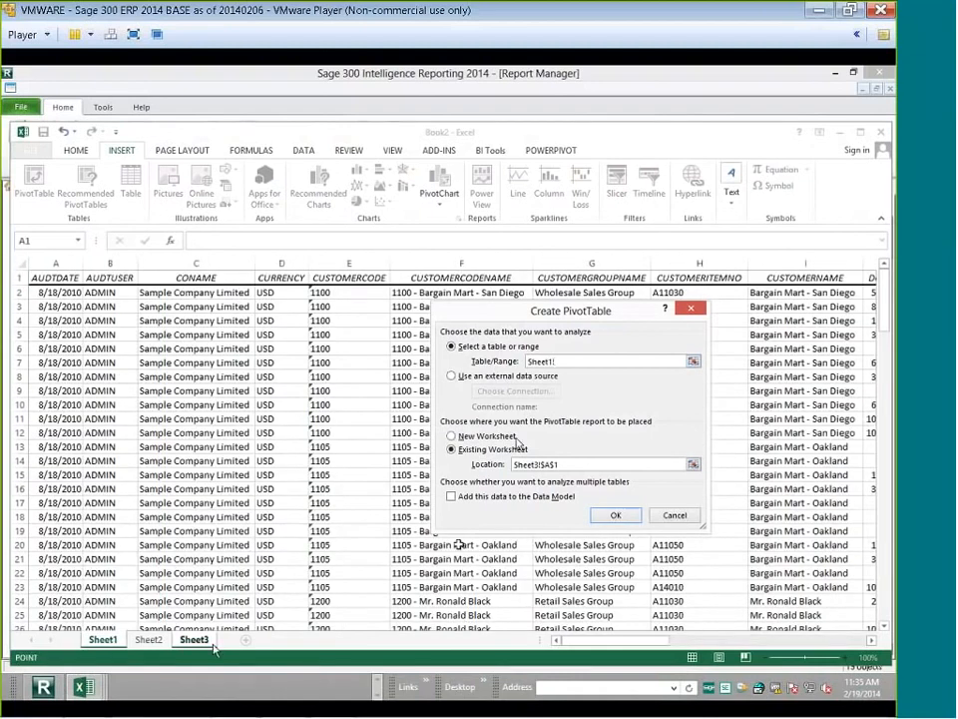
{"action": "left_click", "coordinate": [561, 360]}
{"action": "type", "text": "RawData"}
{"action": "key", "text": "F3"}
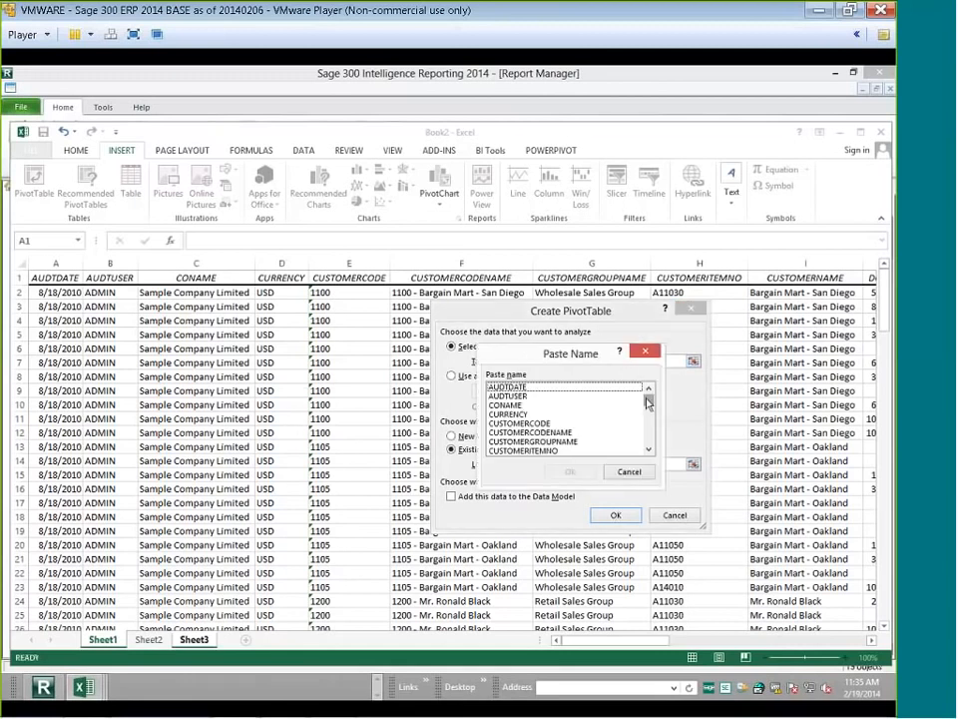
{"action": "left_click_drag", "start_coordinate": [648, 397], "coordinate": [648, 432]}
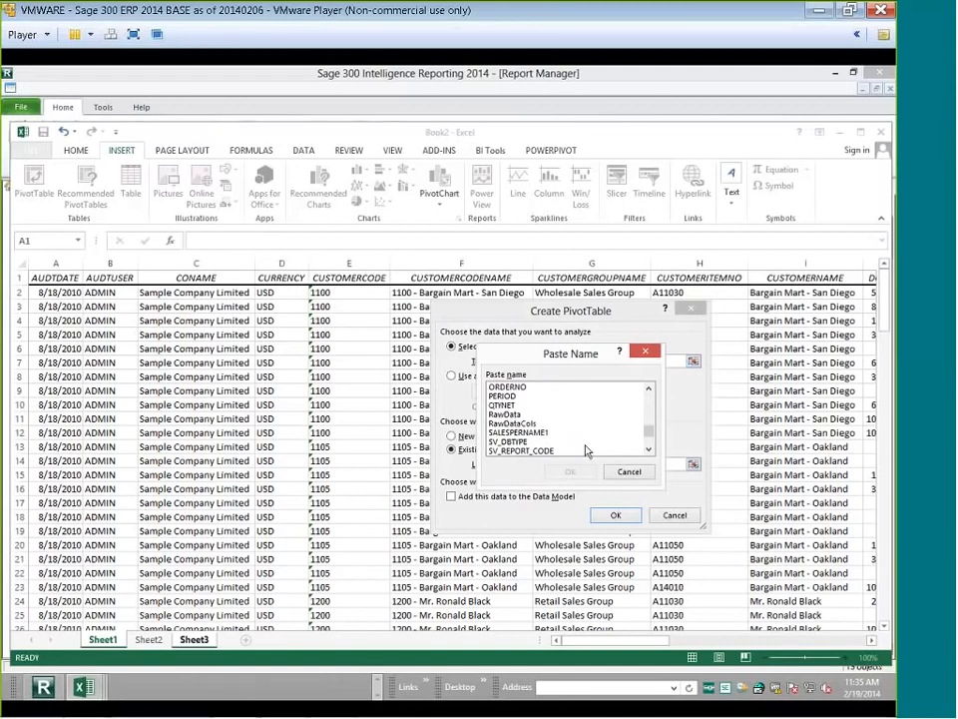
{"action": "left_click", "coordinate": [627, 472]}
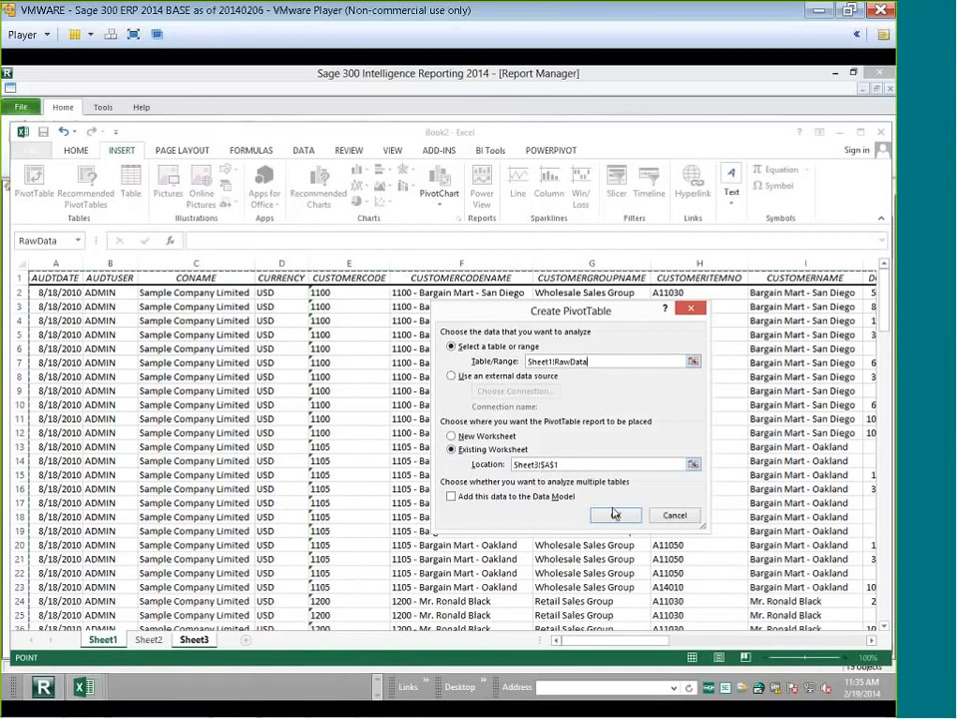
{"action": "key", "text": "Return"}
{"action": "left_click", "coordinate": [145, 351]}
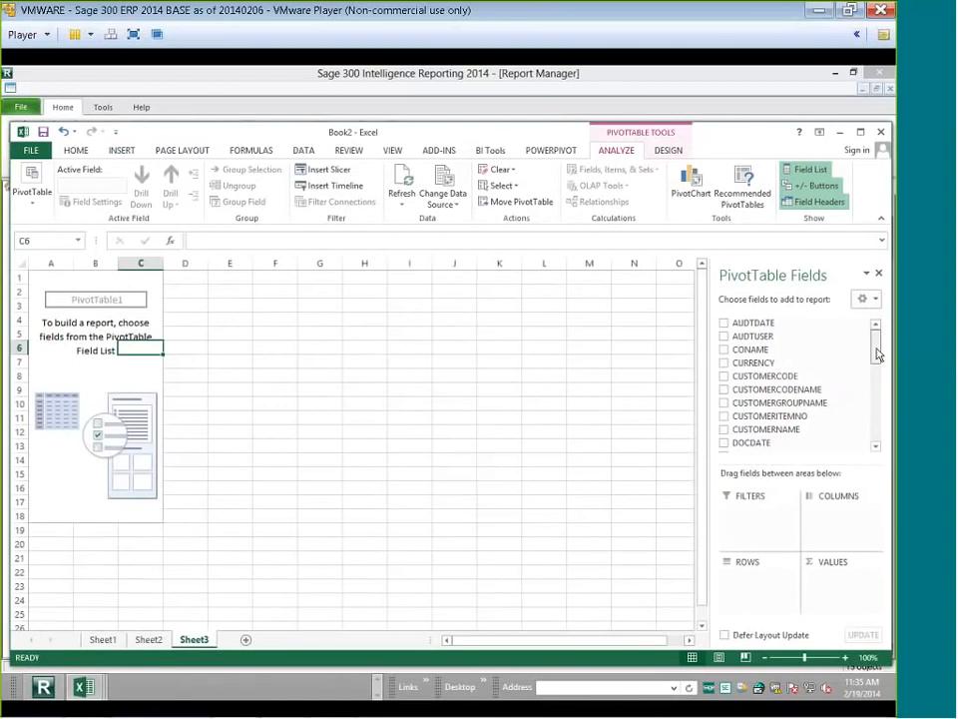
Add CUSTOMERNAME as the PivotTable's rows and the sum of LINE AMOUNT as its values
{"action": "left_click_drag", "start_coordinate": [876, 353], "coordinate": [875, 367]}
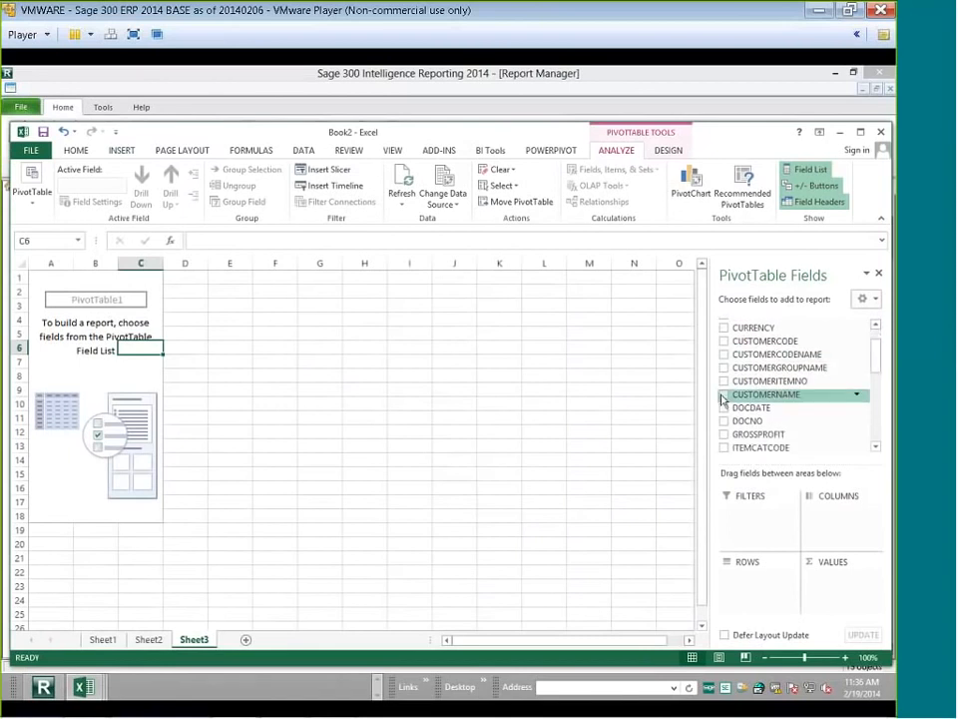
{"action": "left_click", "coordinate": [724, 395]}
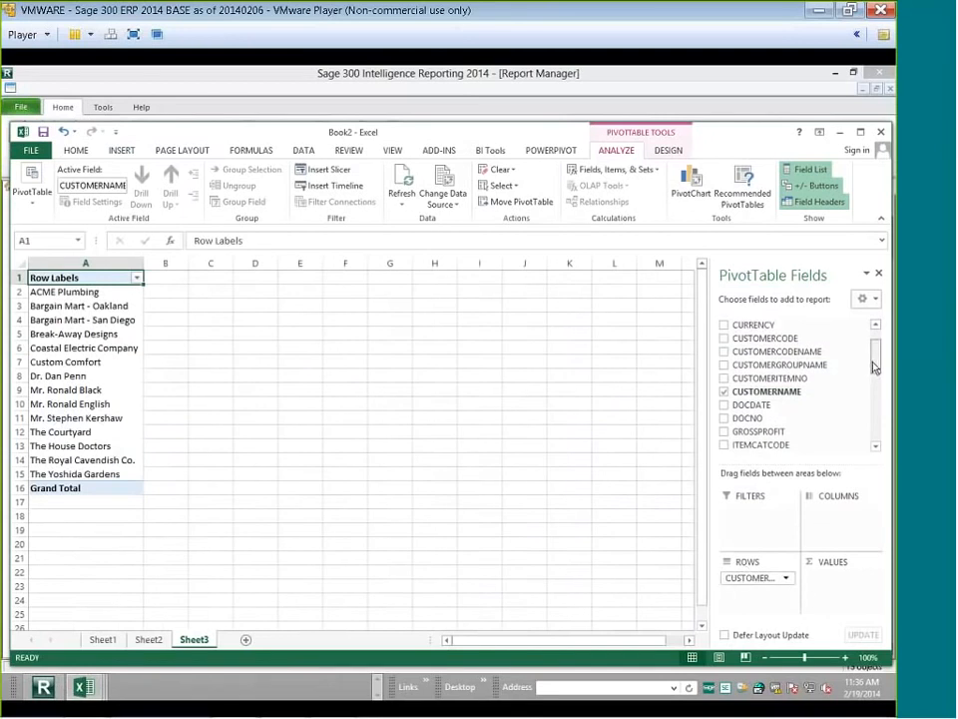
{"action": "left_click_drag", "start_coordinate": [876, 366], "coordinate": [875, 400]}
{"action": "left_click", "coordinate": [724, 400]}
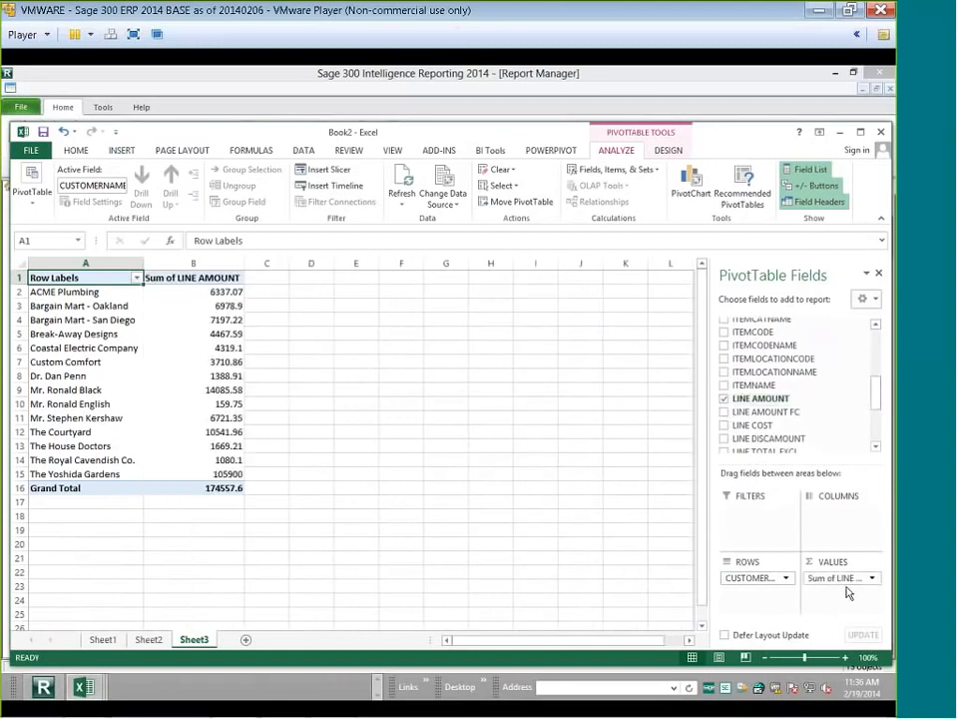
{"action": "left_click", "coordinate": [178, 418]}
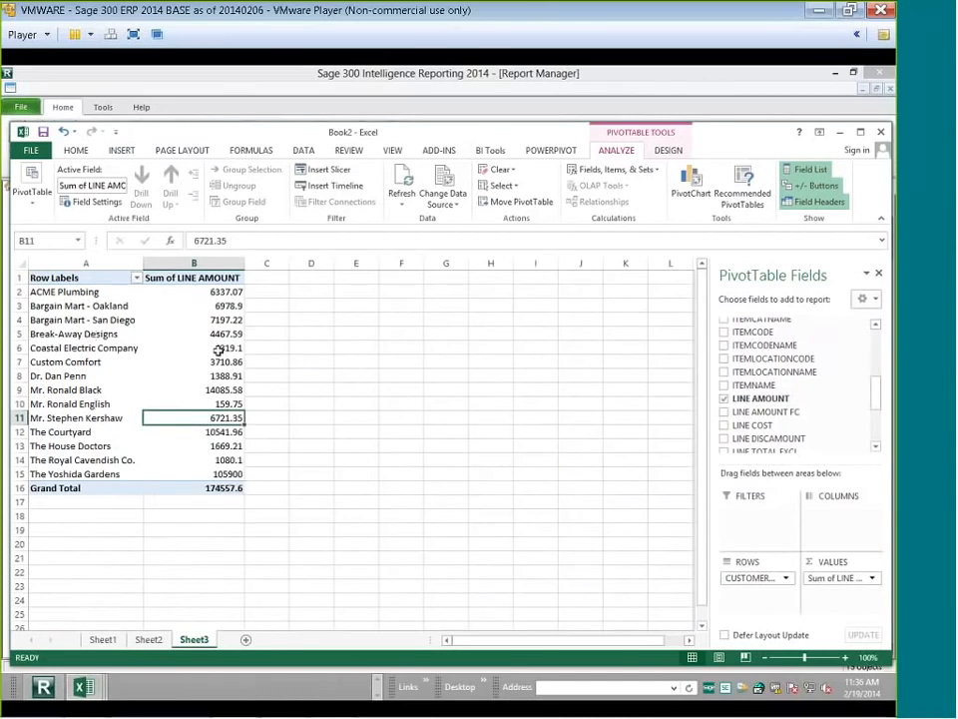
Rename the PivotTable's Row Labels header to Customers
{"action": "left_click", "coordinate": [68, 283]}
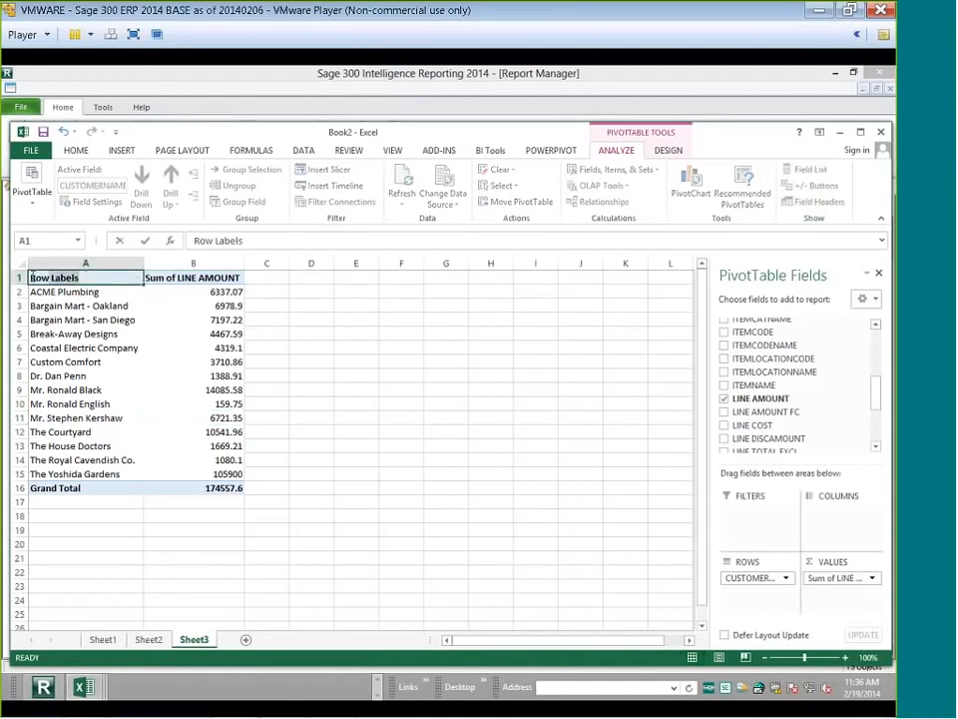
{"action": "type", "text": "Customers"}
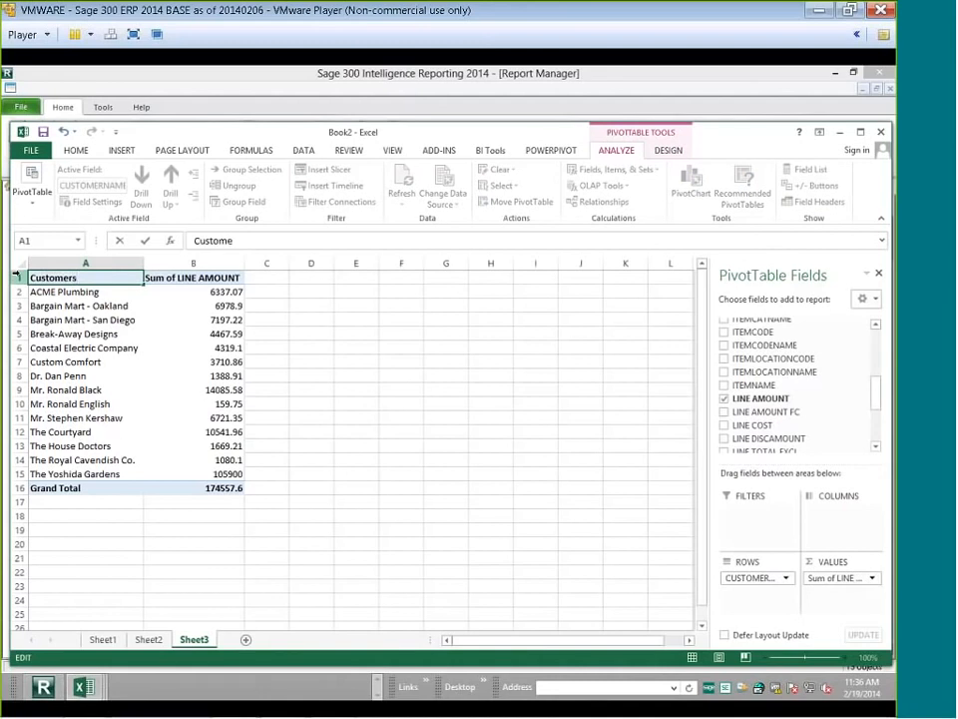
{"action": "left_click", "coordinate": [178, 278]}
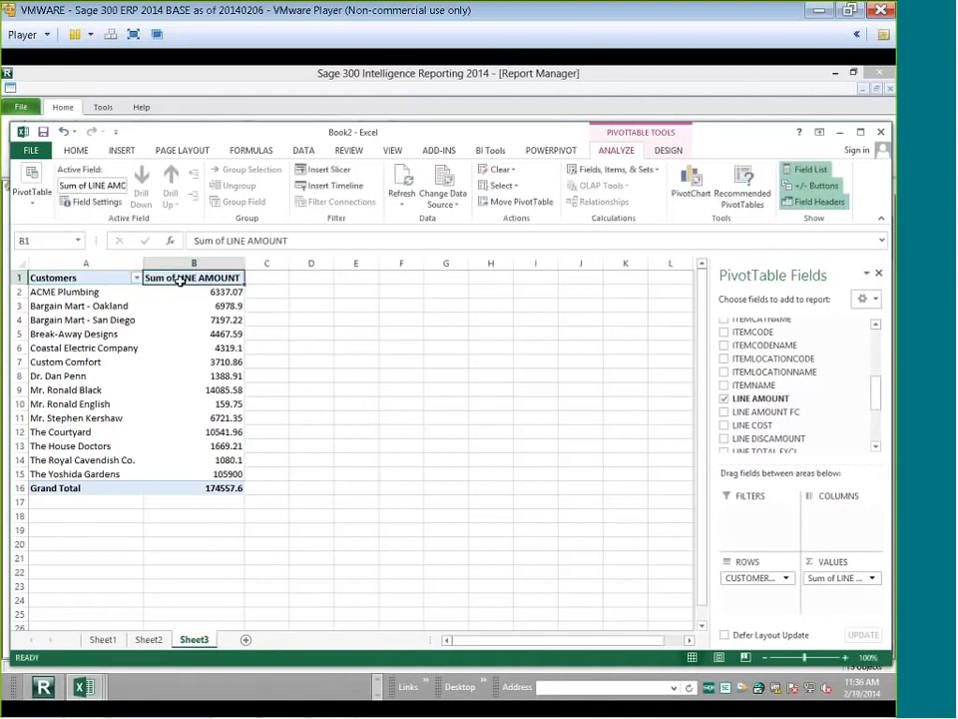
{"action": "right_click", "coordinate": [181, 280]}
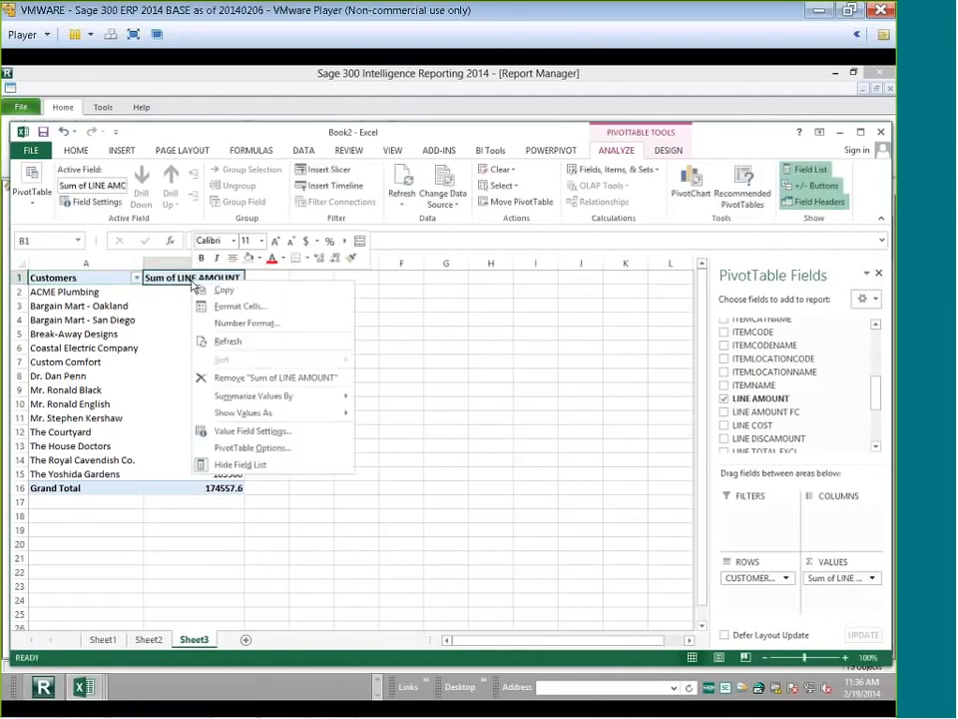
Filter the Customers rows of the PivotTable to the top 8 items by Sum of LINE AMOUNT
{"action": "left_click", "coordinate": [96, 280]}
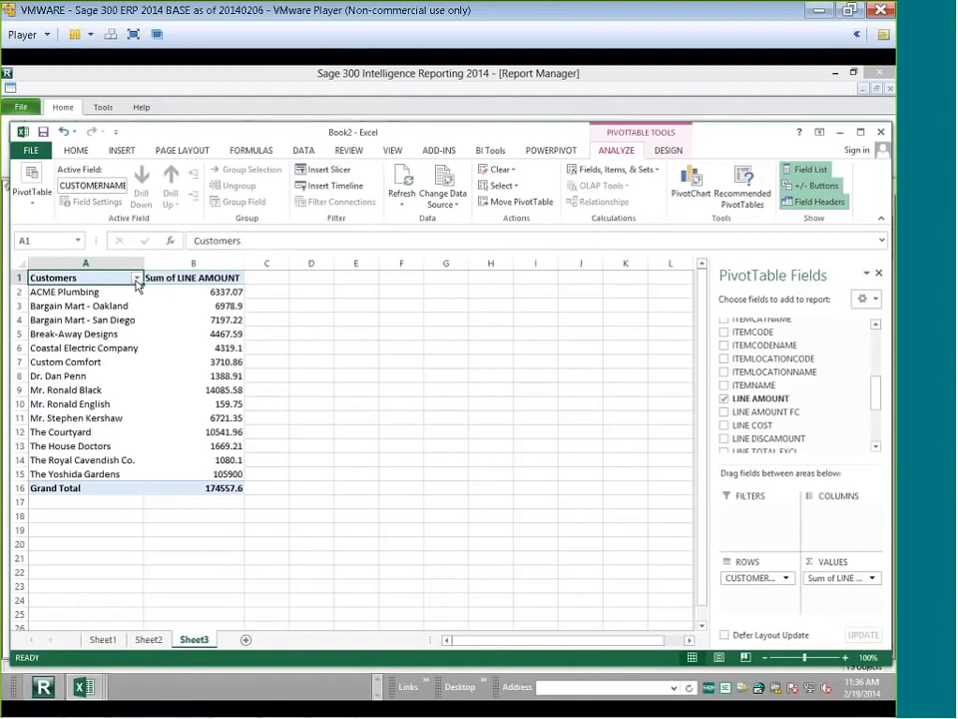
{"action": "left_click", "coordinate": [136, 279]}
{"action": "mouse_move", "coordinate": [53, 382]}
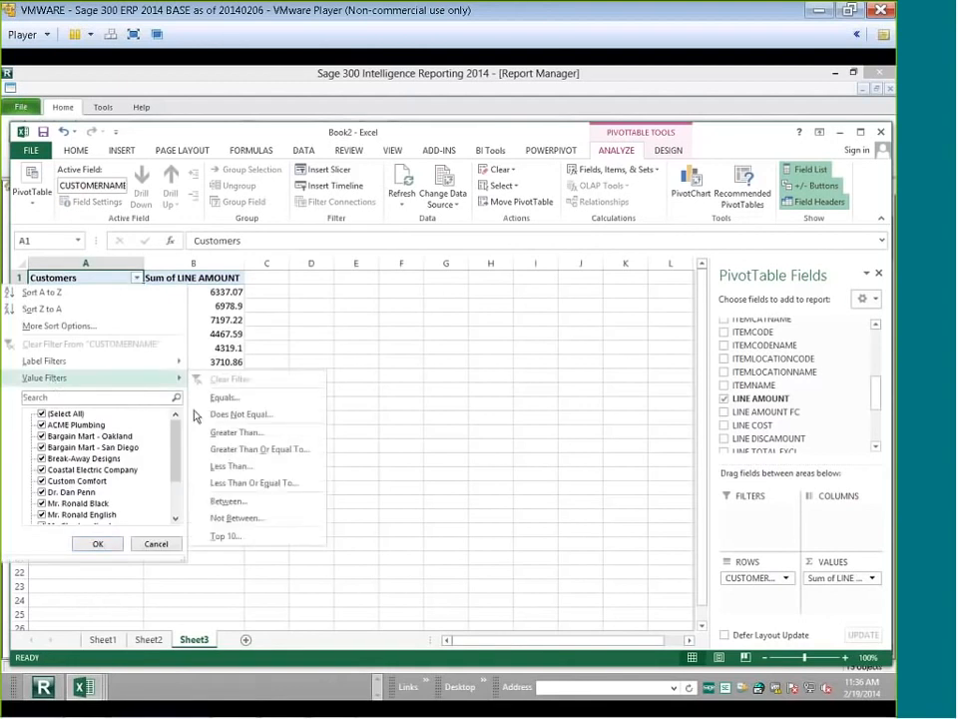
{"action": "left_click", "coordinate": [227, 536]}
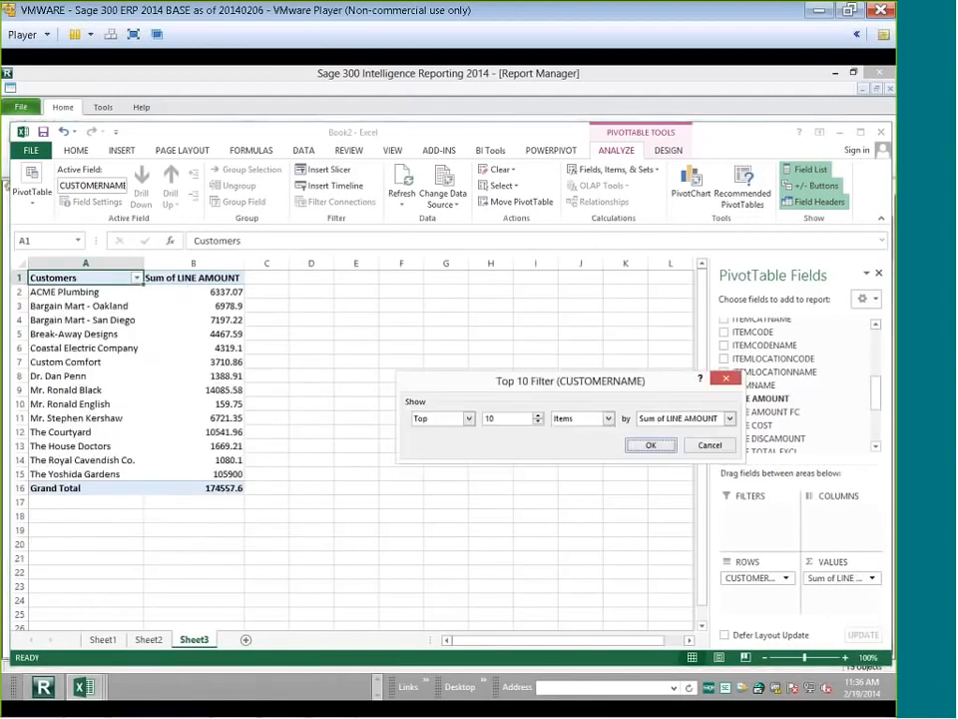
{"action": "left_click", "coordinate": [538, 422]}
{"action": "left_click", "coordinate": [538, 422]}
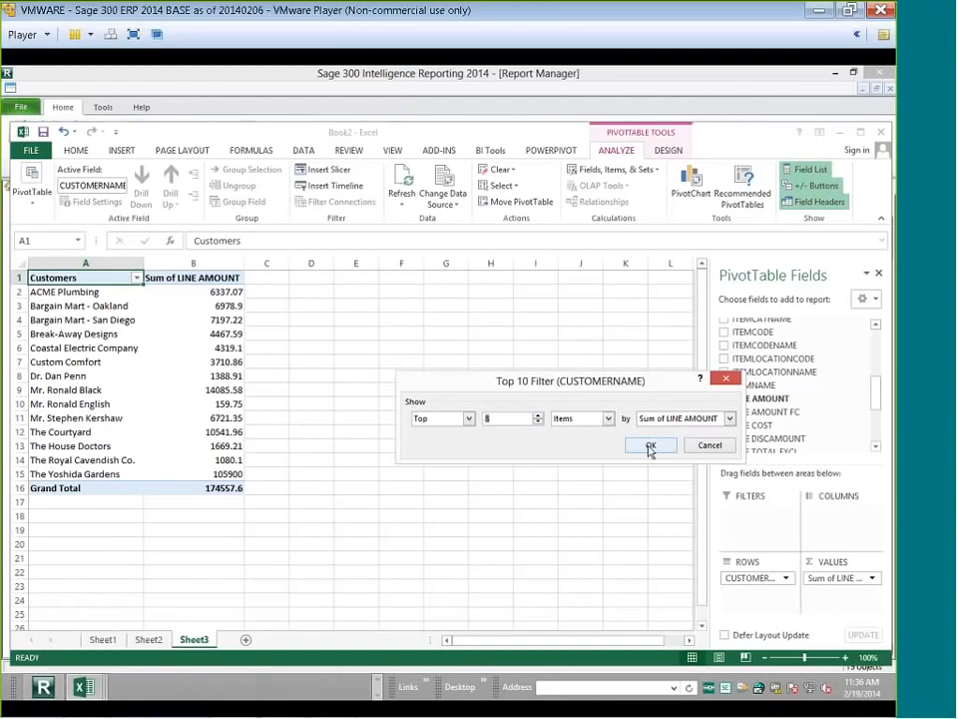
{"action": "left_click", "coordinate": [648, 446]}
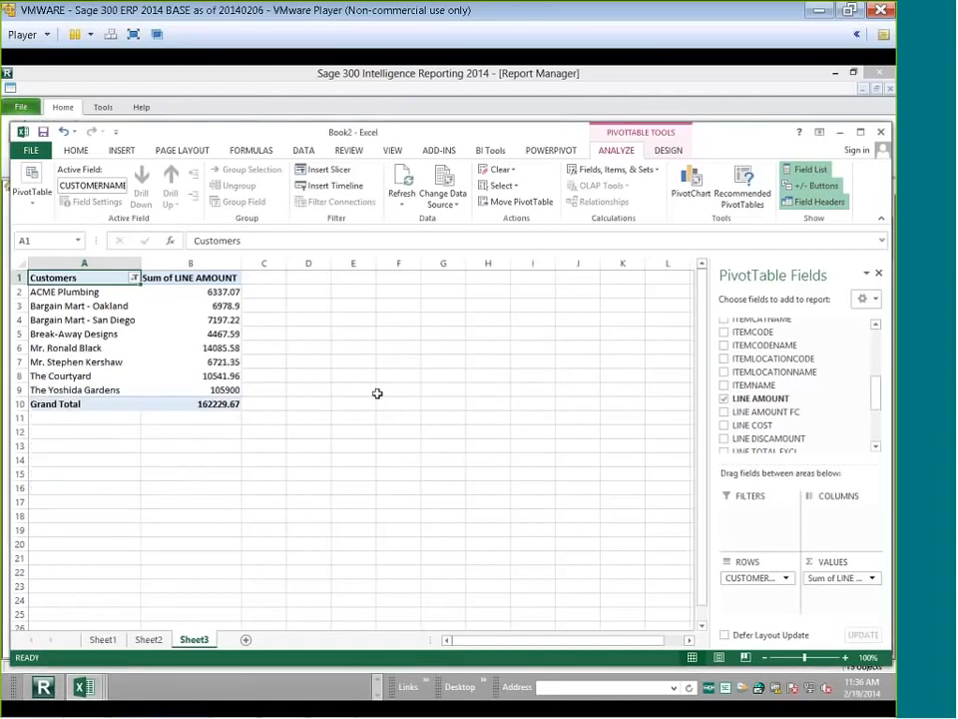
{"action": "left_click", "coordinate": [189, 277]}
{"action": "left_click", "coordinate": [190, 309]}
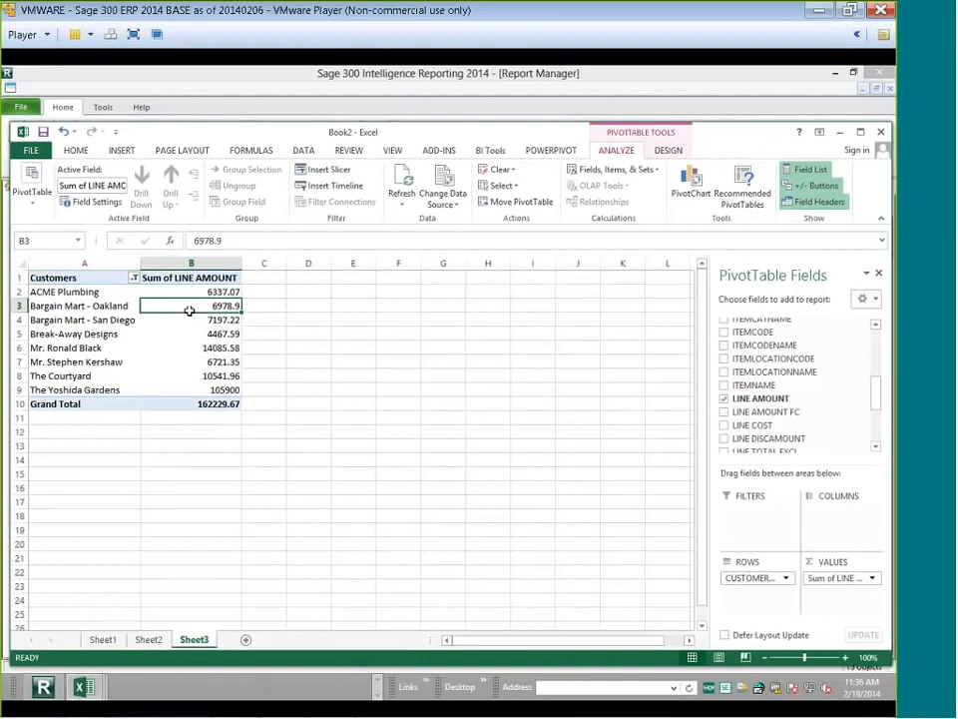
Return to the Report Manager and add a standard report named Report_Vendors to the New Reports folder
{"action": "left_click", "coordinate": [839, 132]}
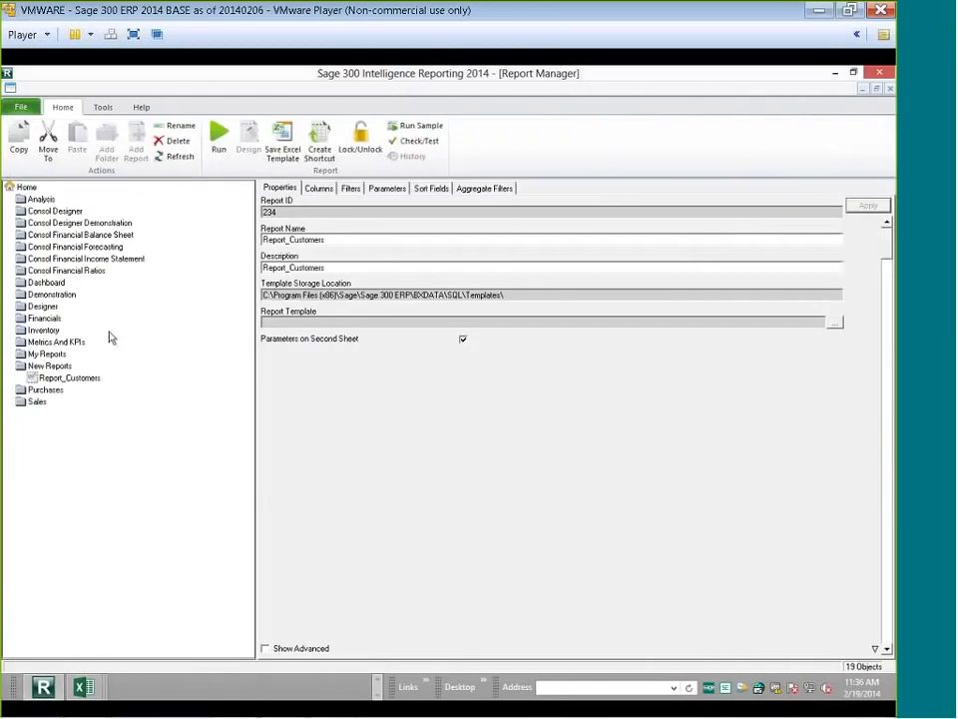
{"action": "left_click", "coordinate": [52, 366]}
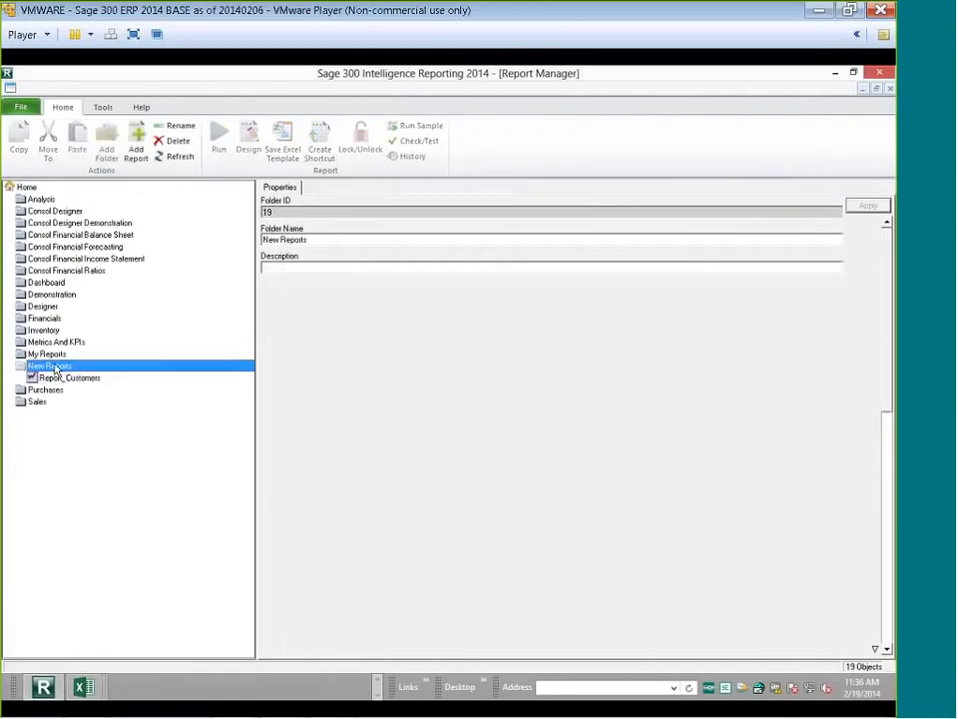
{"action": "right_click", "coordinate": [57, 370]}
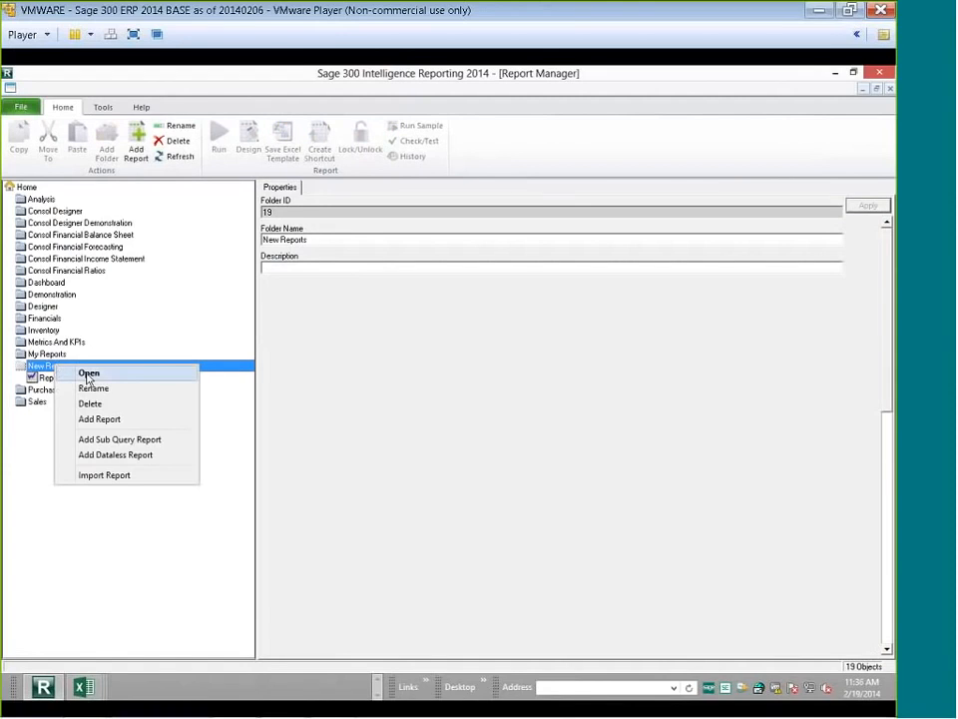
{"action": "left_click", "coordinate": [105, 418]}
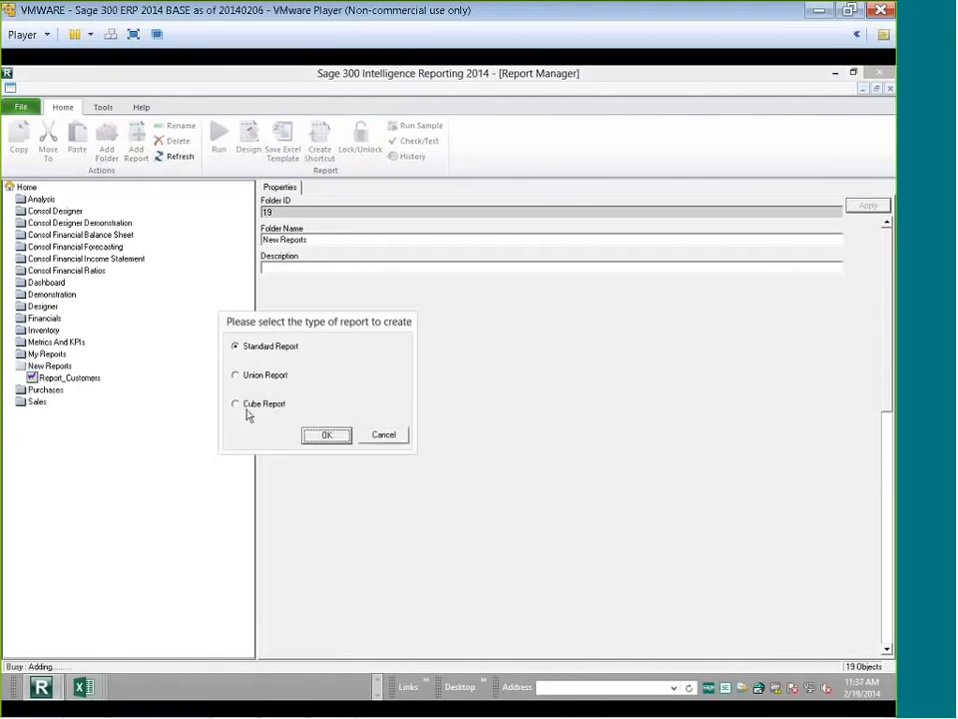
{"action": "left_click", "coordinate": [321, 436]}
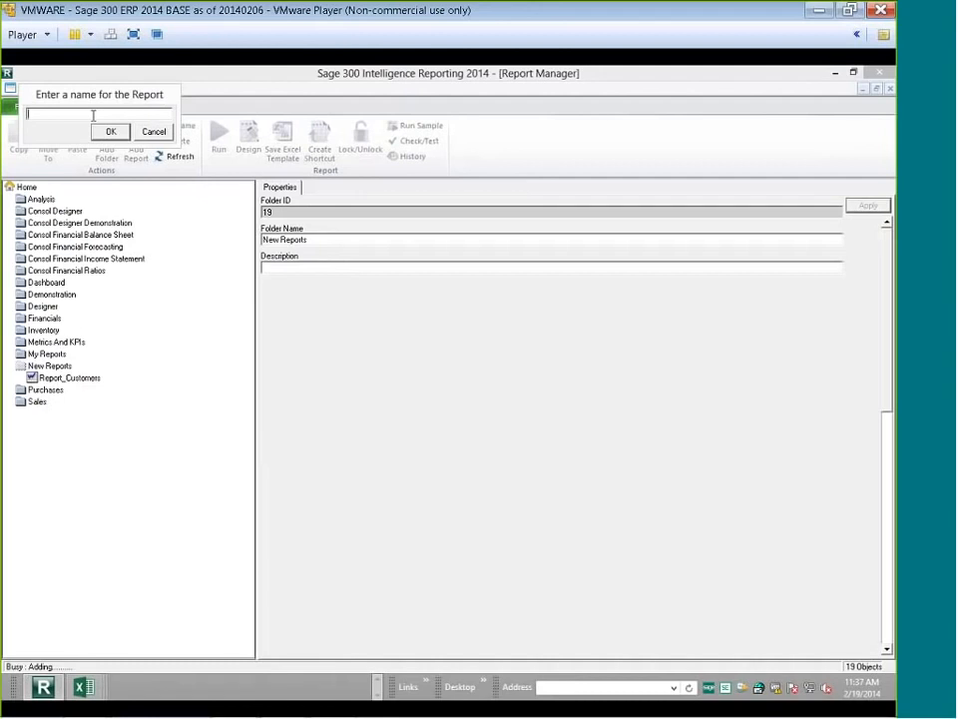
{"action": "type", "text": "Report_Vendors"}
{"action": "left_click", "coordinate": [110, 132]}
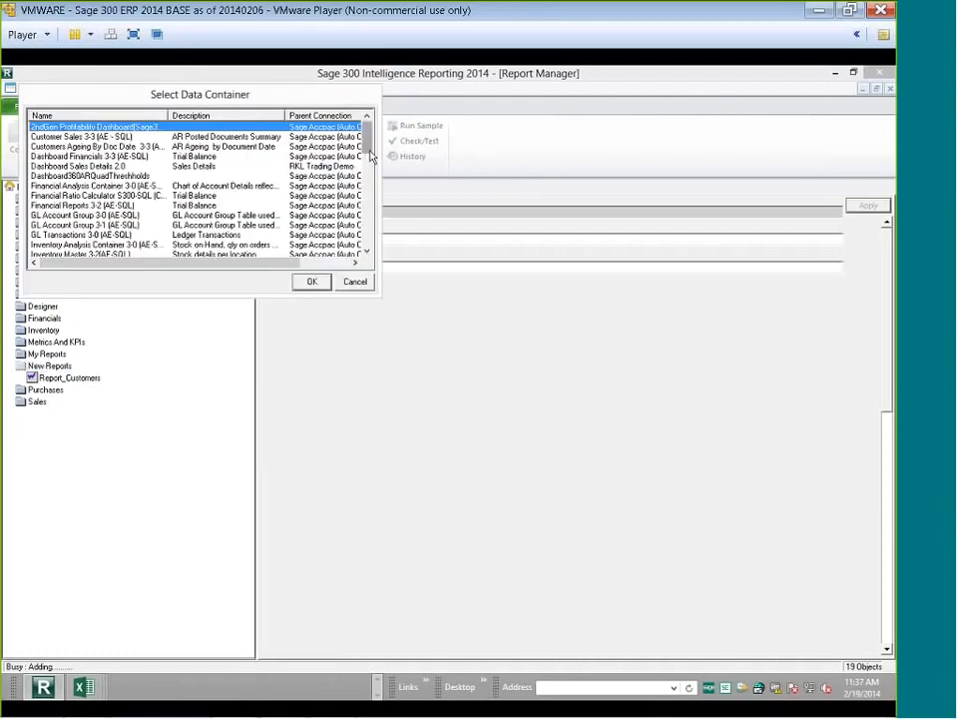
Choose the data container for Report_Vendors and include all of its column fields
{"action": "left_click_drag", "start_coordinate": [371, 151], "coordinate": [371, 168]}
{"action": "left_click", "coordinate": [308, 283]}
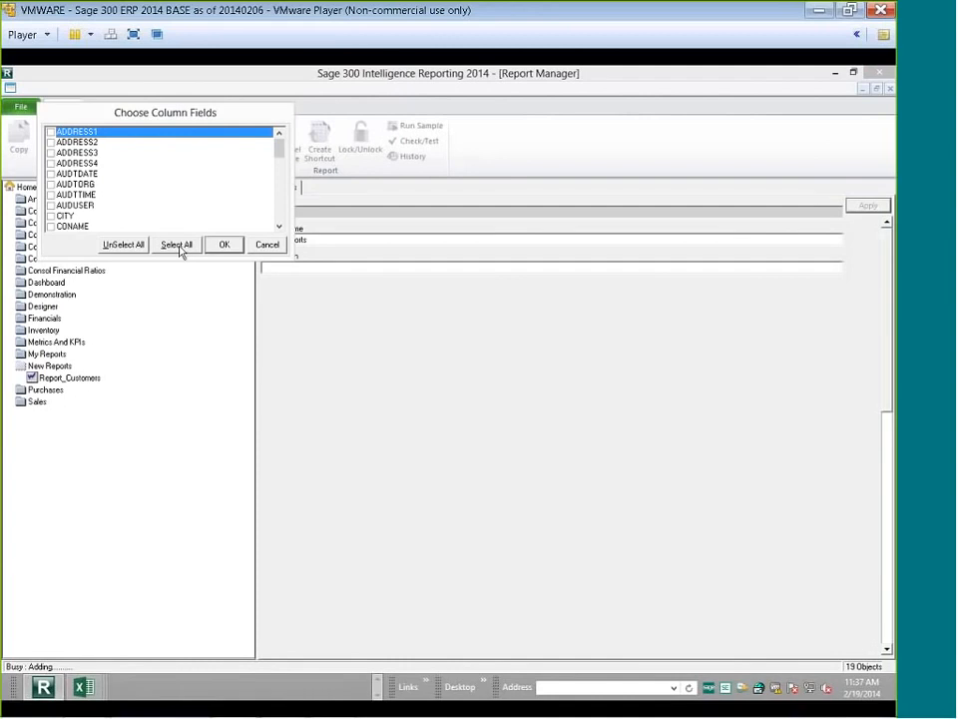
{"action": "left_click", "coordinate": [177, 244]}
{"action": "left_click", "coordinate": [224, 246]}
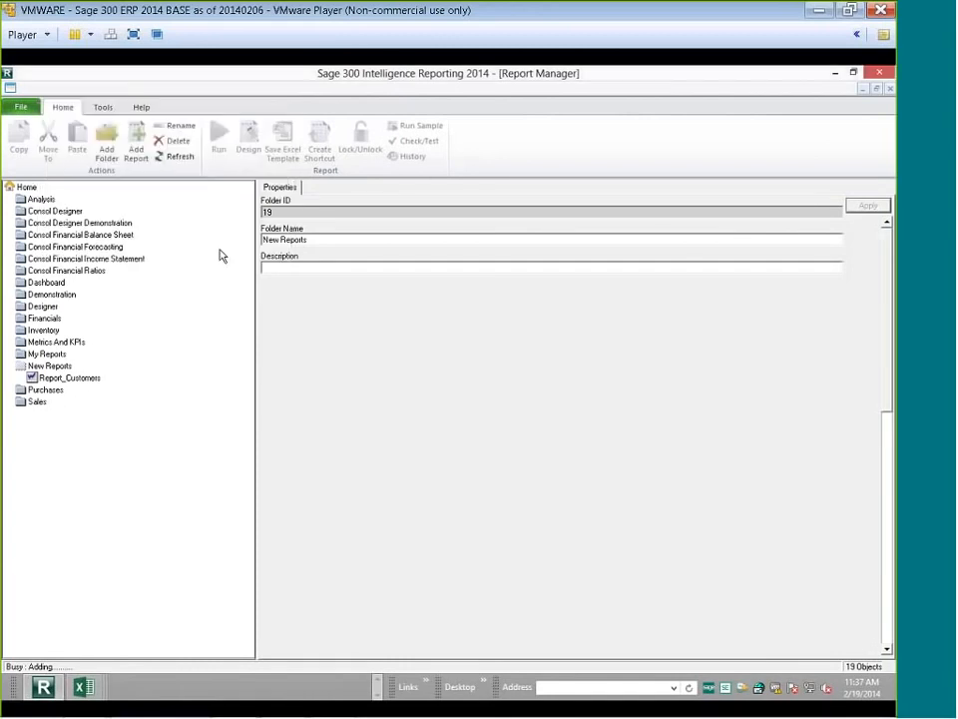
Run the Report_Vendors report out to Excel and dismiss the error dialog
{"action": "left_click", "coordinate": [92, 380]}
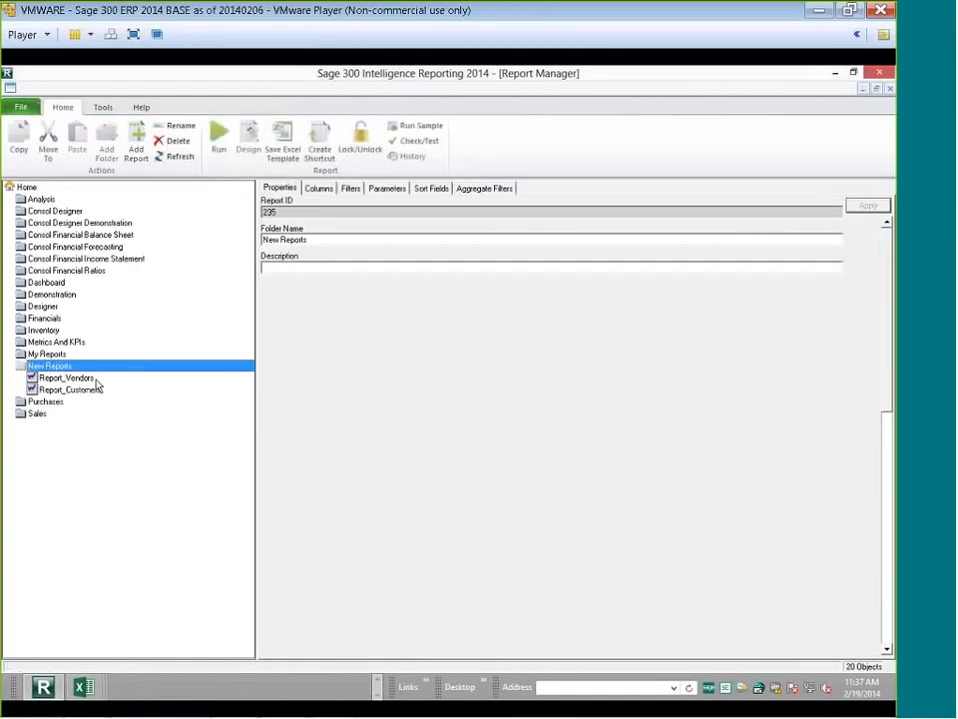
{"action": "left_click", "coordinate": [219, 140]}
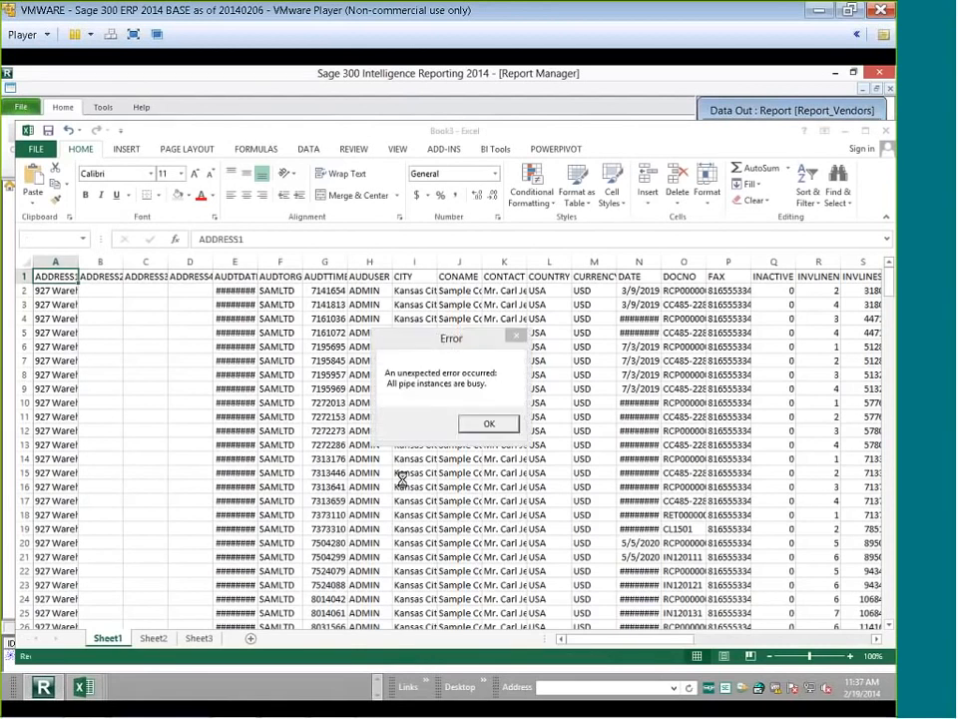
{"action": "left_click", "coordinate": [488, 425]}
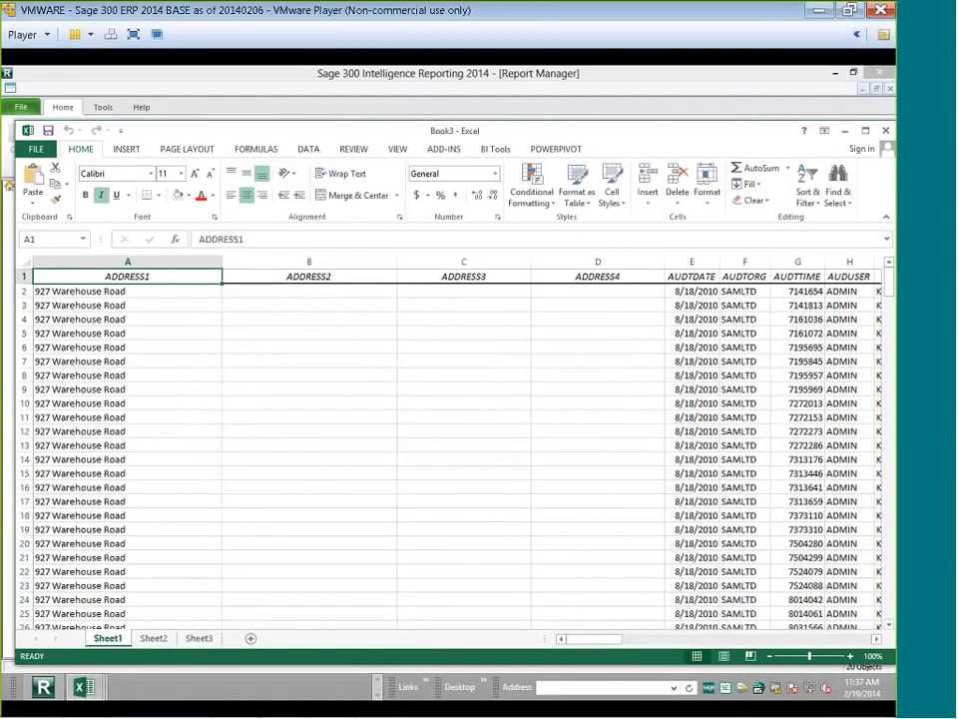
Reposition the vendor output workbook and examine the raw data on Sheet1 and the report information on Sheet2
{"action": "mouse_move", "coordinate": [374, 134]}
{"action": "left_mouse_down"}
{"action": "mouse_move", "coordinate": [365, 127]}
{"action": "mouse_move", "coordinate": [374, 124]}
{"action": "left_mouse_up"}
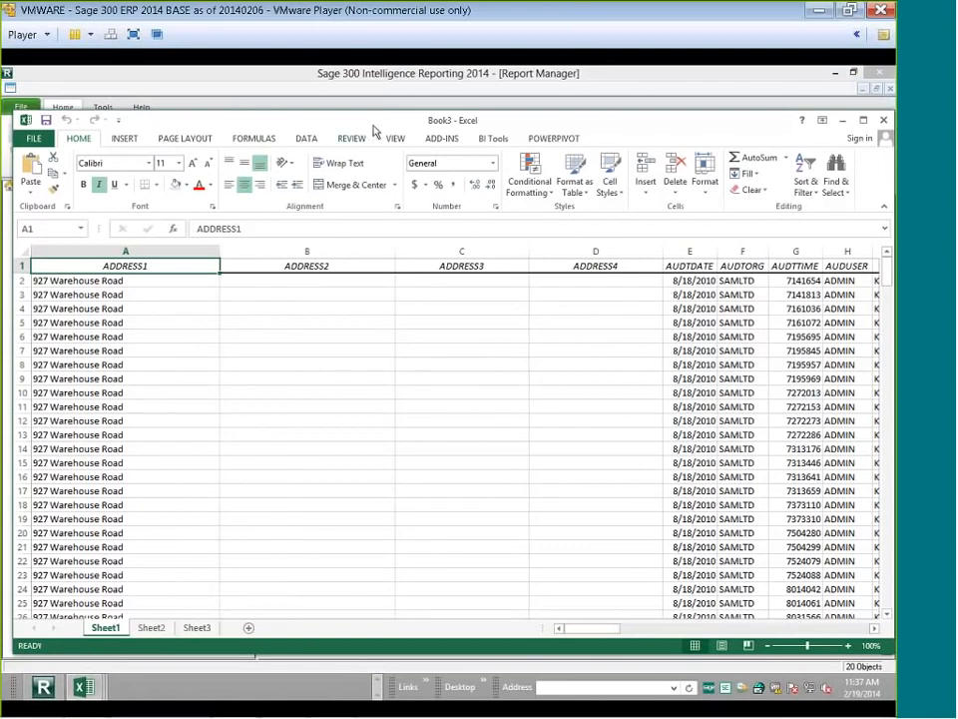
{"action": "left_click_drag", "start_coordinate": [372, 131], "coordinate": [397, 136]}
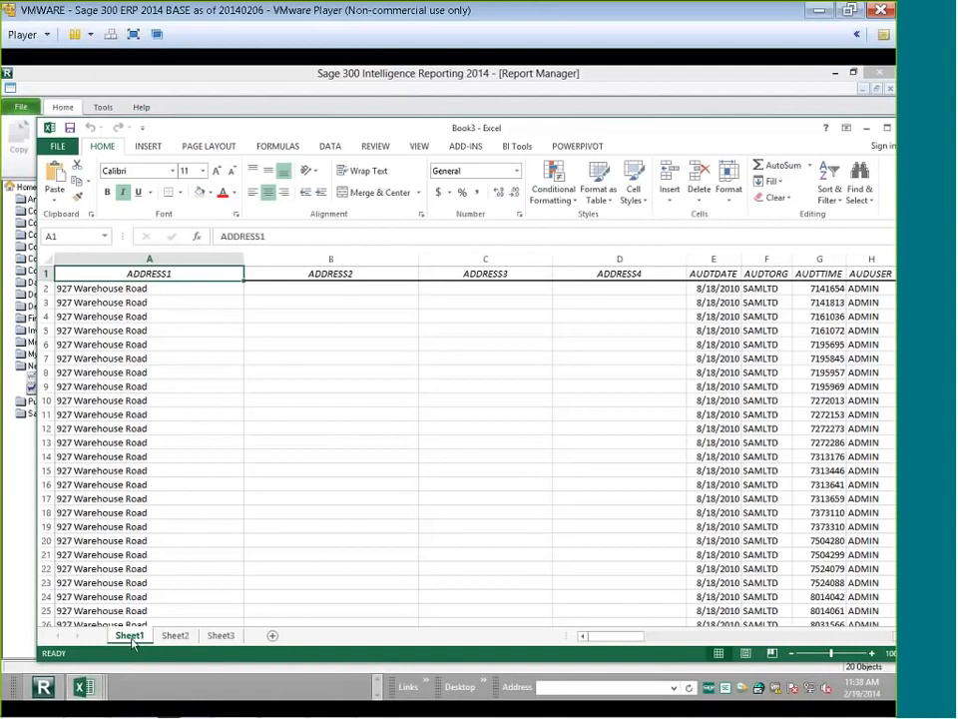
{"action": "left_click", "coordinate": [176, 638]}
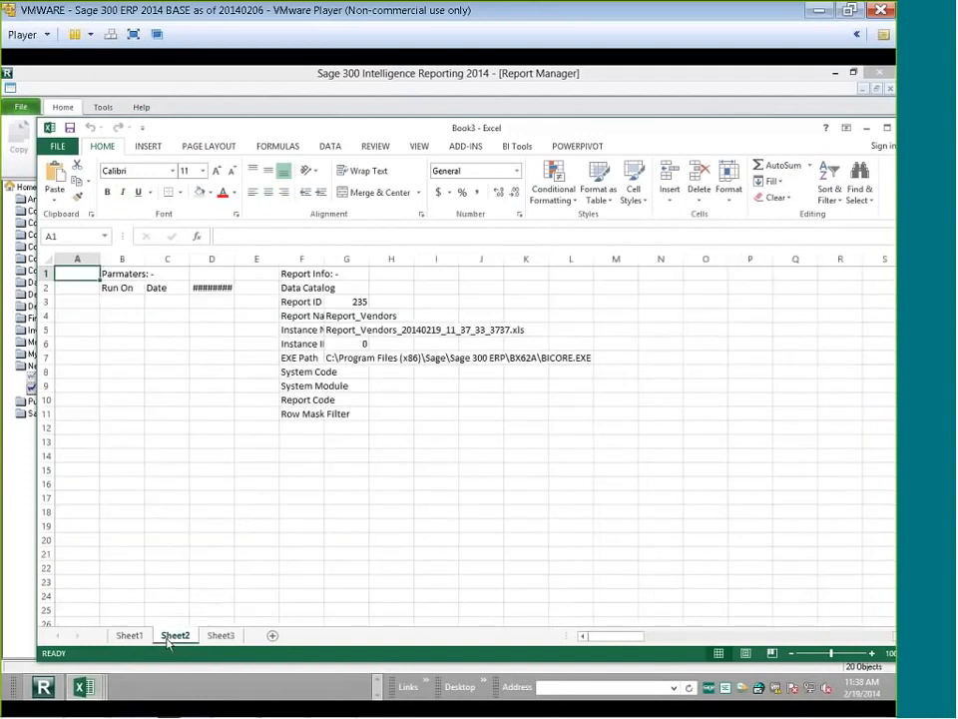
Insert a PivotTable at cell A1 of Sheet3 in the vendor workbook, using Sheet1!RawData as its source
{"action": "left_click", "coordinate": [218, 638]}
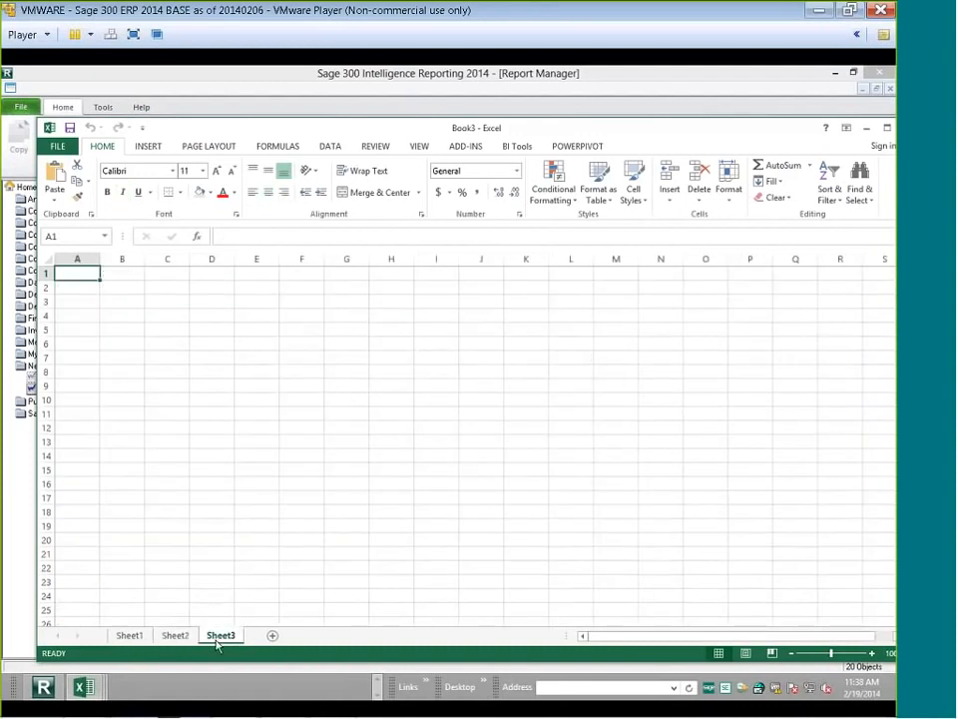
{"action": "left_click", "coordinate": [145, 149]}
{"action": "left_click", "coordinate": [61, 178]}
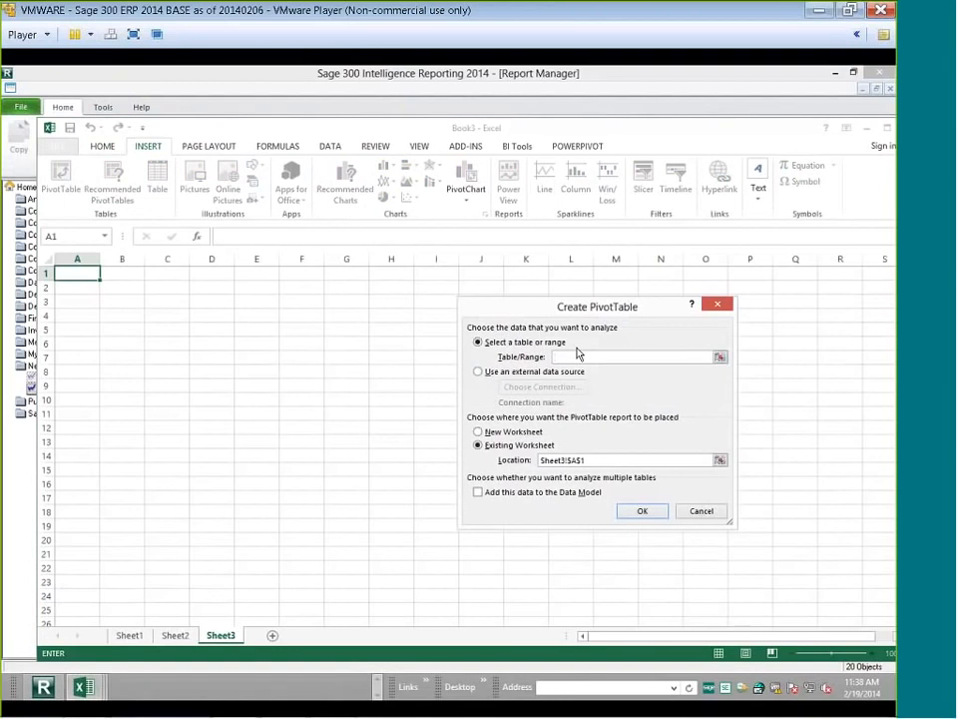
{"action": "left_click", "coordinate": [130, 636]}
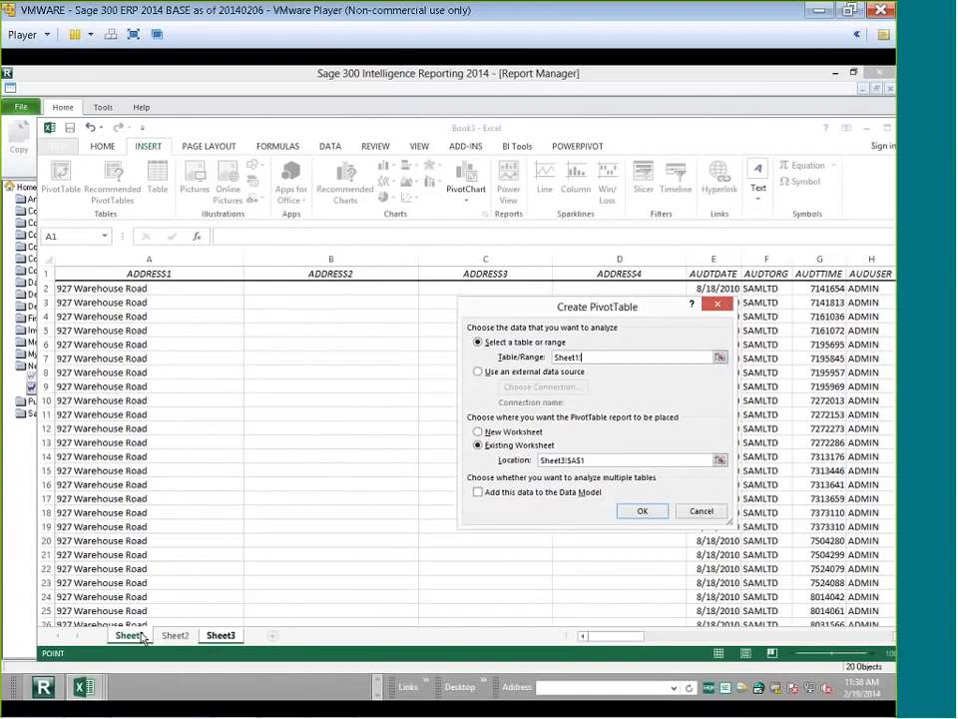
{"action": "type", "text": "RawData"}
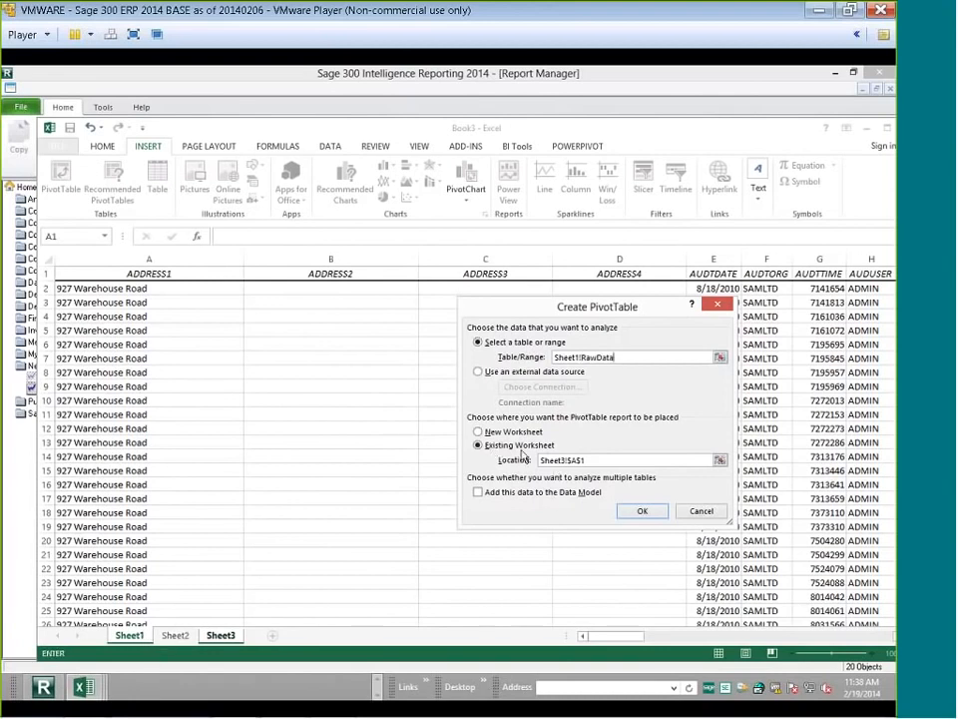
{"action": "left_click", "coordinate": [640, 511]}
{"action": "left_click", "coordinate": [128, 371]}
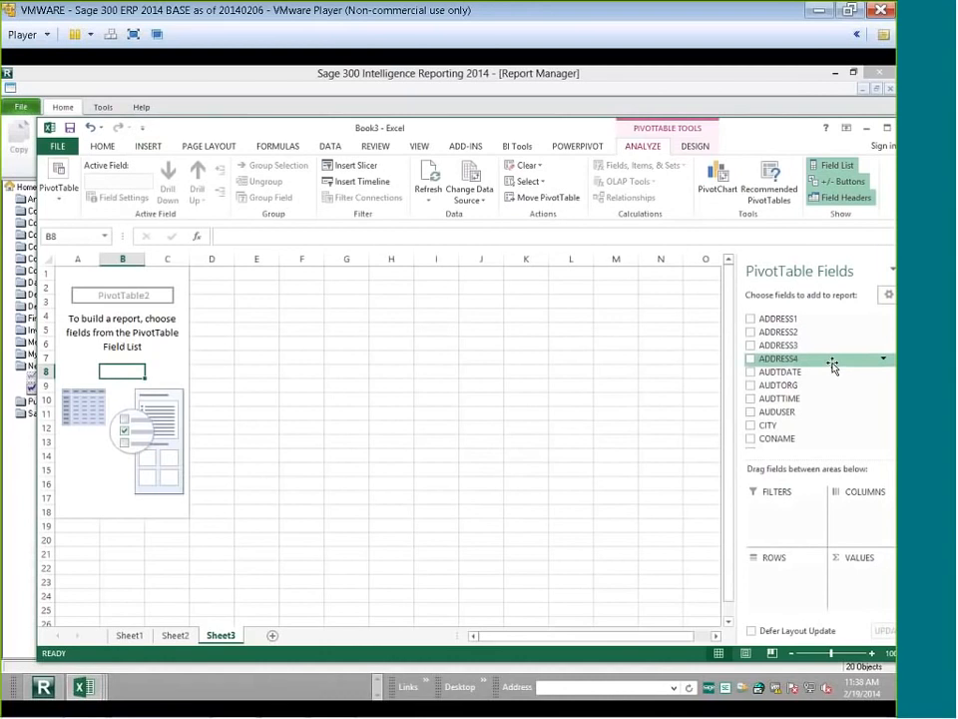
Maximize the workbook window and add SUPPLIERNAME as the PivotTable's rows and the sum of QTY as its values
{"action": "left_click_drag", "start_coordinate": [767, 130], "coordinate": [702, 124]}
{"action": "left_click", "coordinate": [853, 122]}
{"action": "left_click_drag", "start_coordinate": [881, 282], "coordinate": [877, 380]}
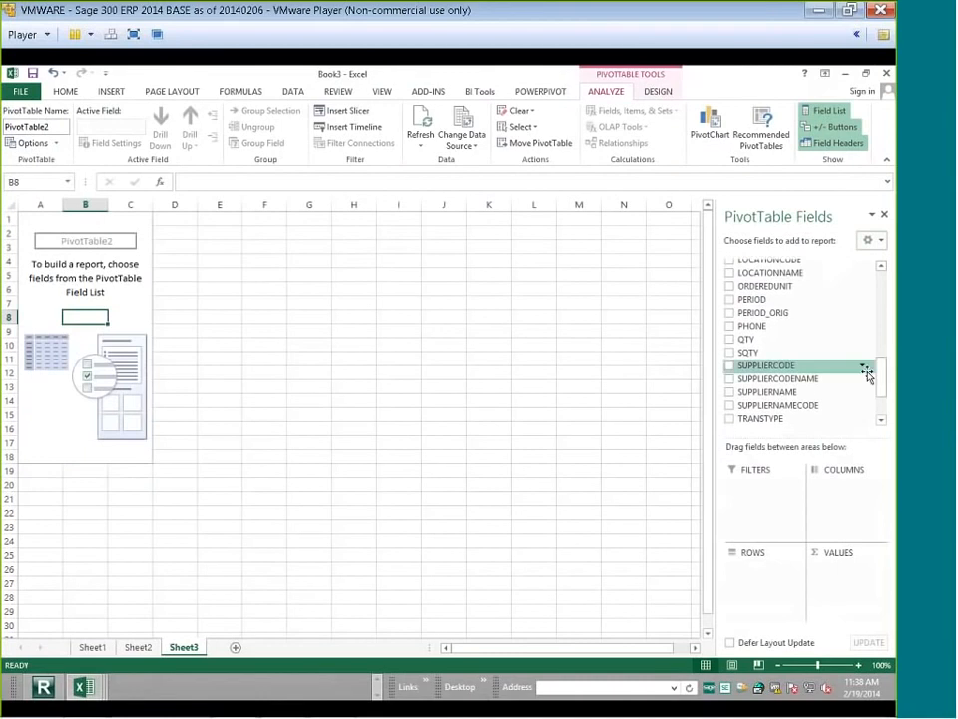
{"action": "left_click", "coordinate": [730, 393]}
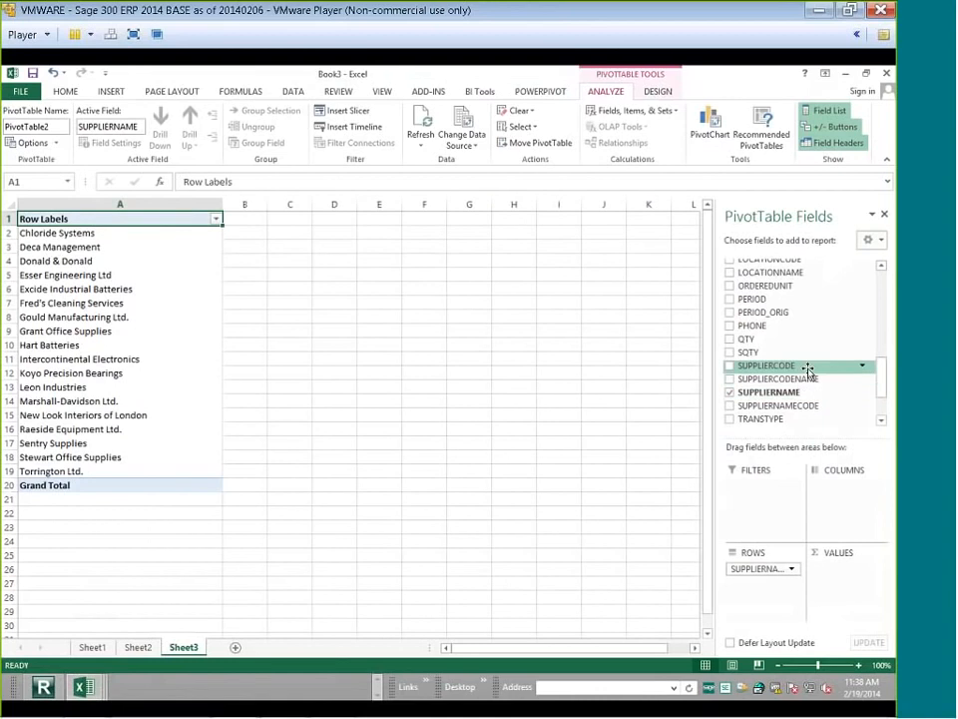
{"action": "left_click", "coordinate": [730, 339]}
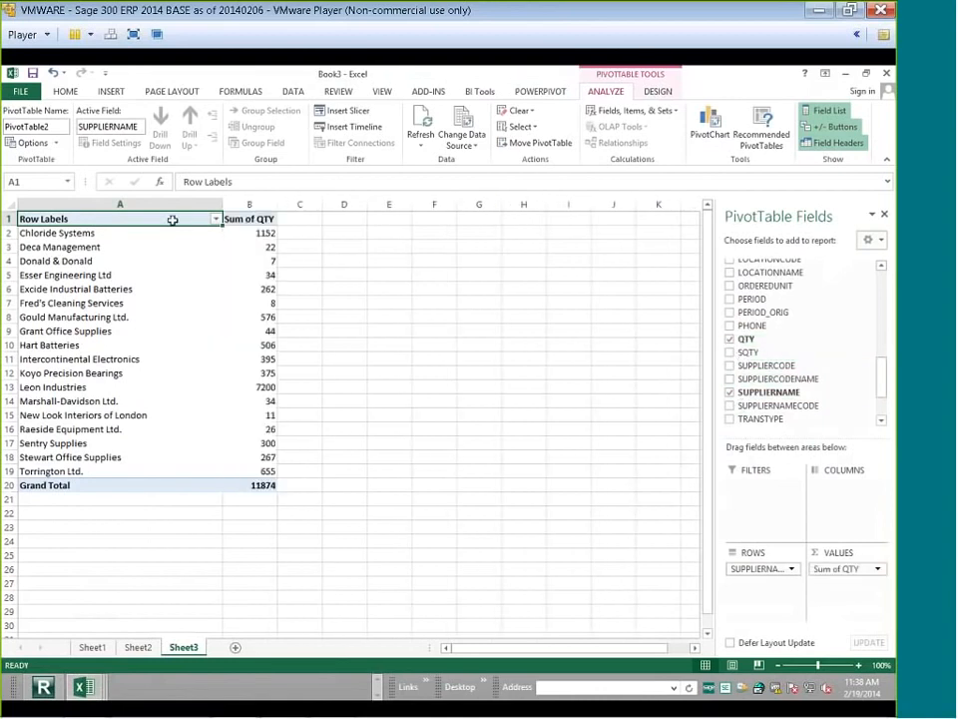
Rename the PivotTable's row header in cell A1 to Vendors
{"action": "double_click", "coordinate": [90, 217]}
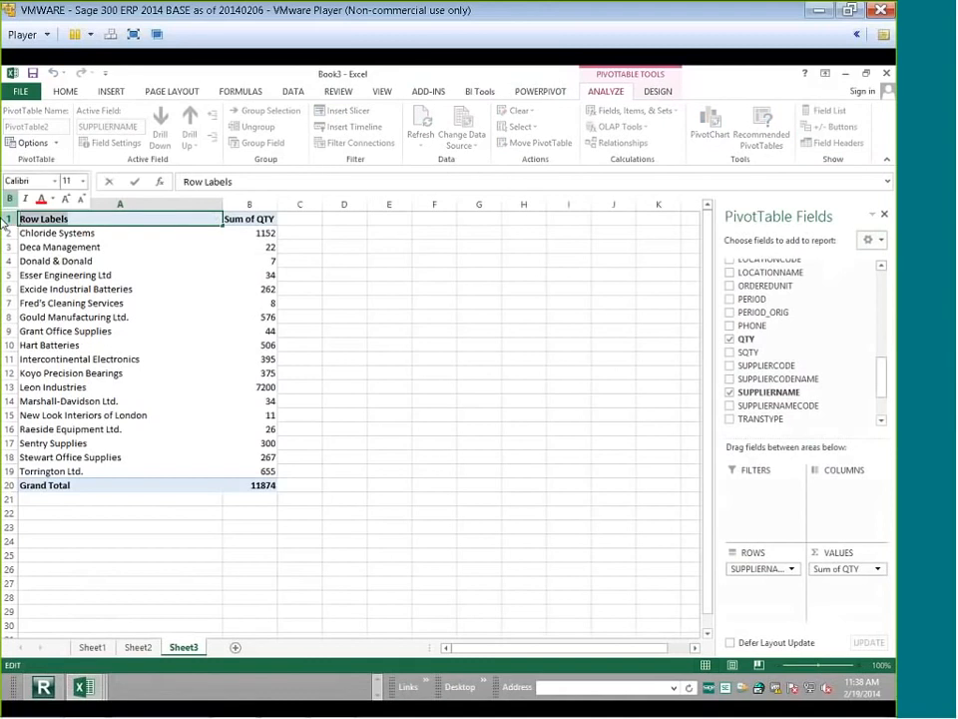
{"action": "left_click", "coordinate": [172, 286]}
{"action": "left_click", "coordinate": [67, 218]}
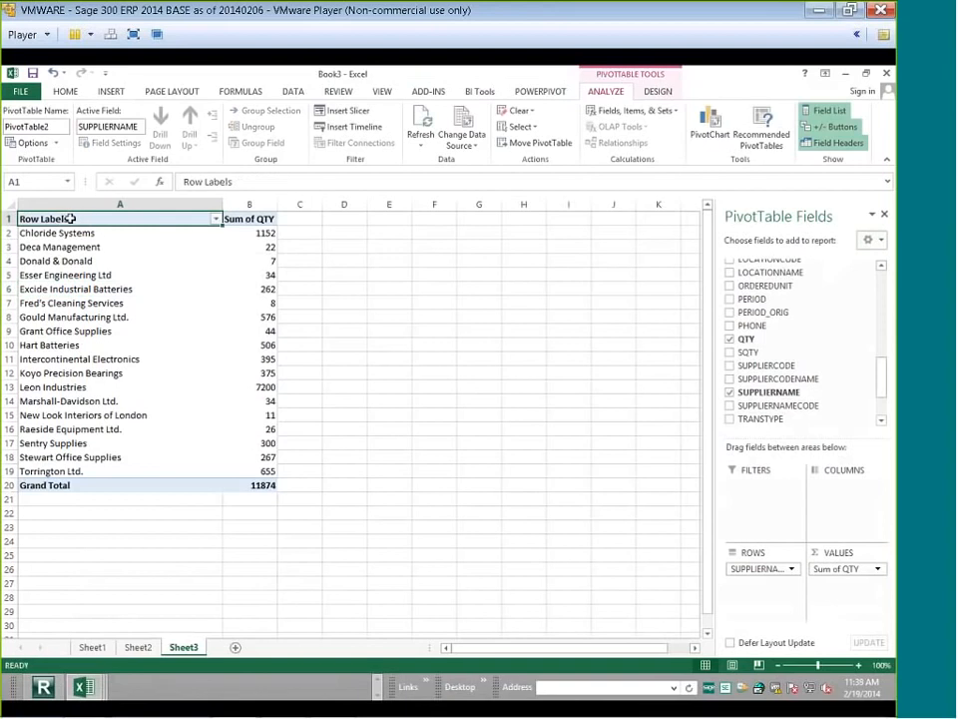
{"action": "double_click", "coordinate": [46, 217]}
{"action": "left_click_drag", "start_coordinate": [45, 218], "coordinate": [23, 218]}
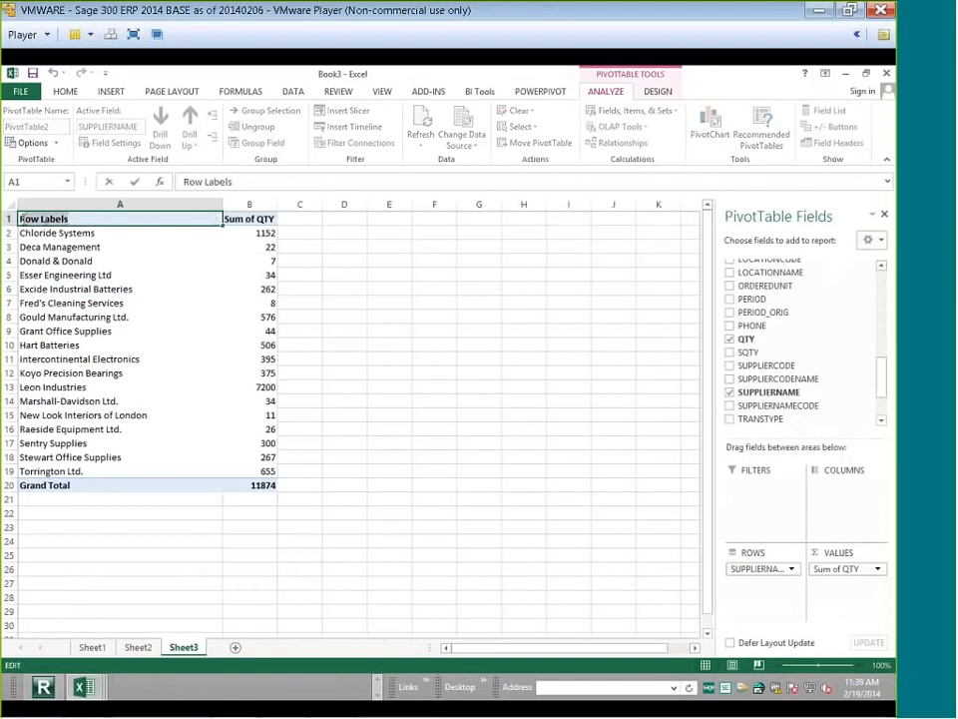
{"action": "type", "text": "Ve"}
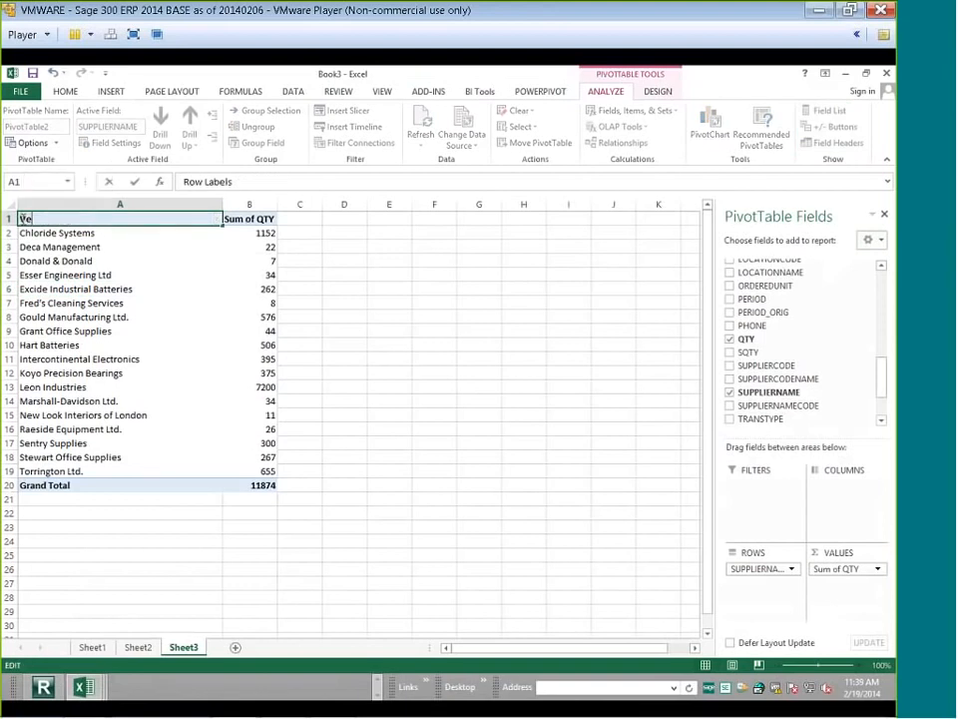
{"action": "type", "text": "ndors"}
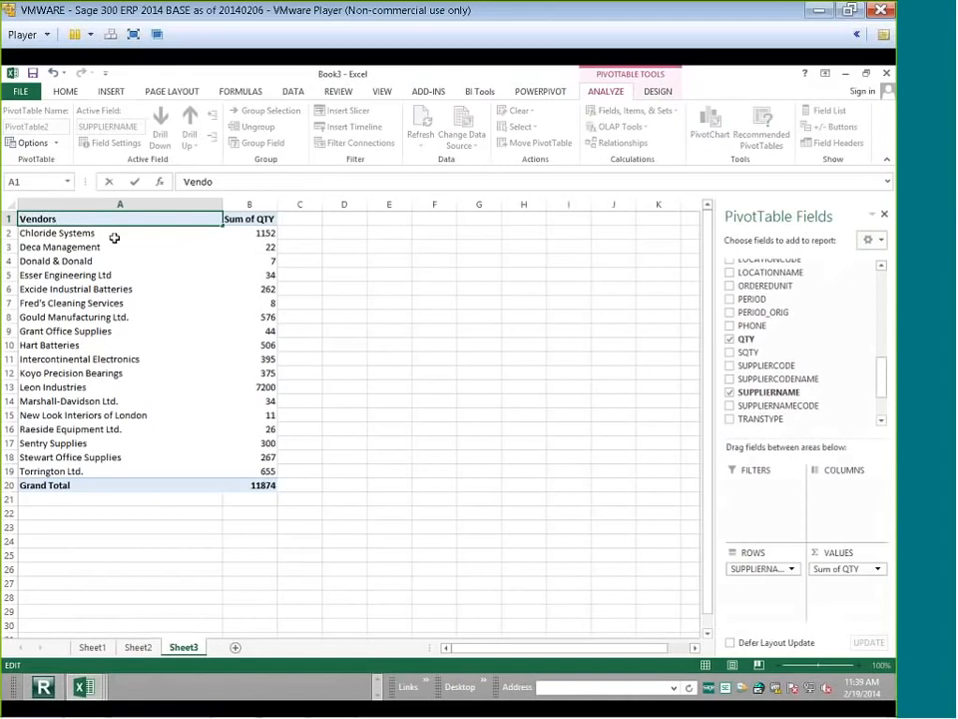
{"action": "key", "text": "Return"}
Sort the vendors in descending order by Sum of QTY
{"action": "left_click", "coordinate": [214, 219]}
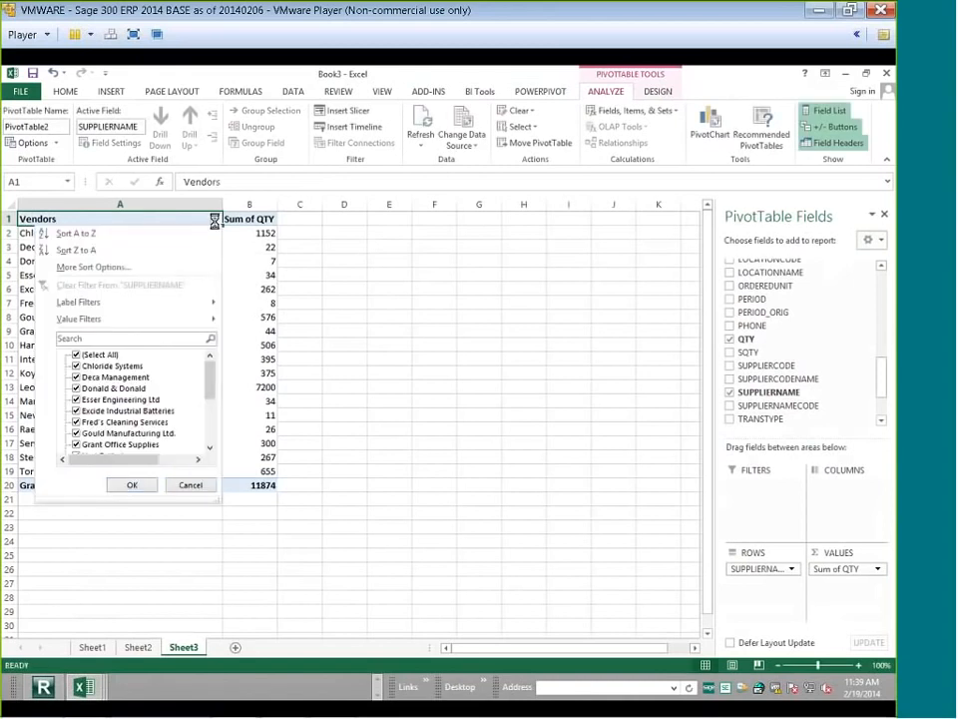
{"action": "mouse_move", "coordinate": [150, 320]}
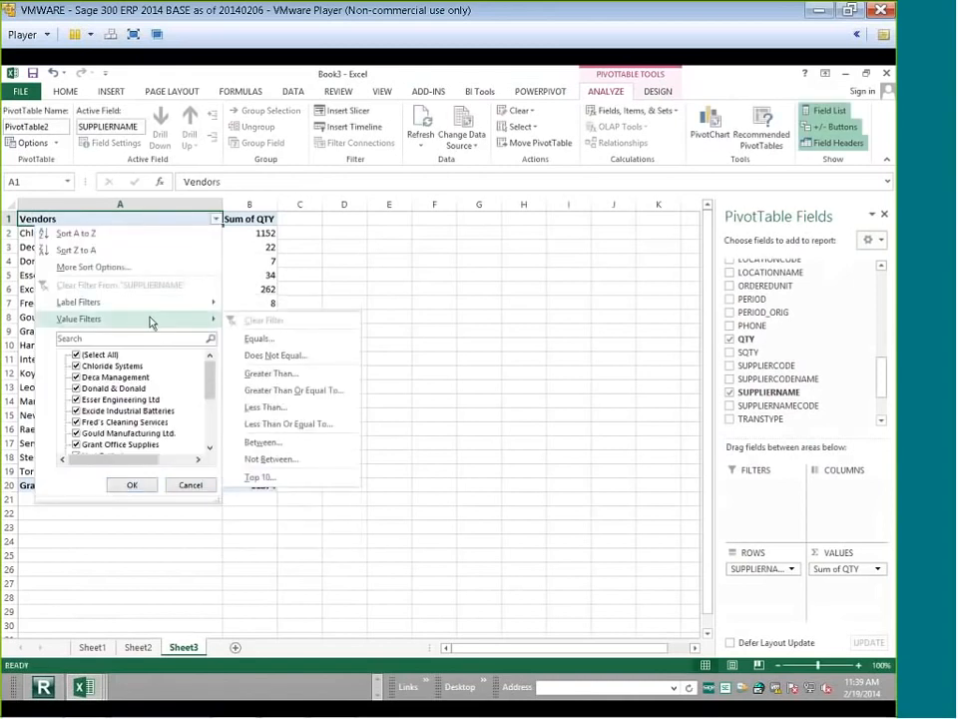
{"action": "left_click", "coordinate": [131, 266]}
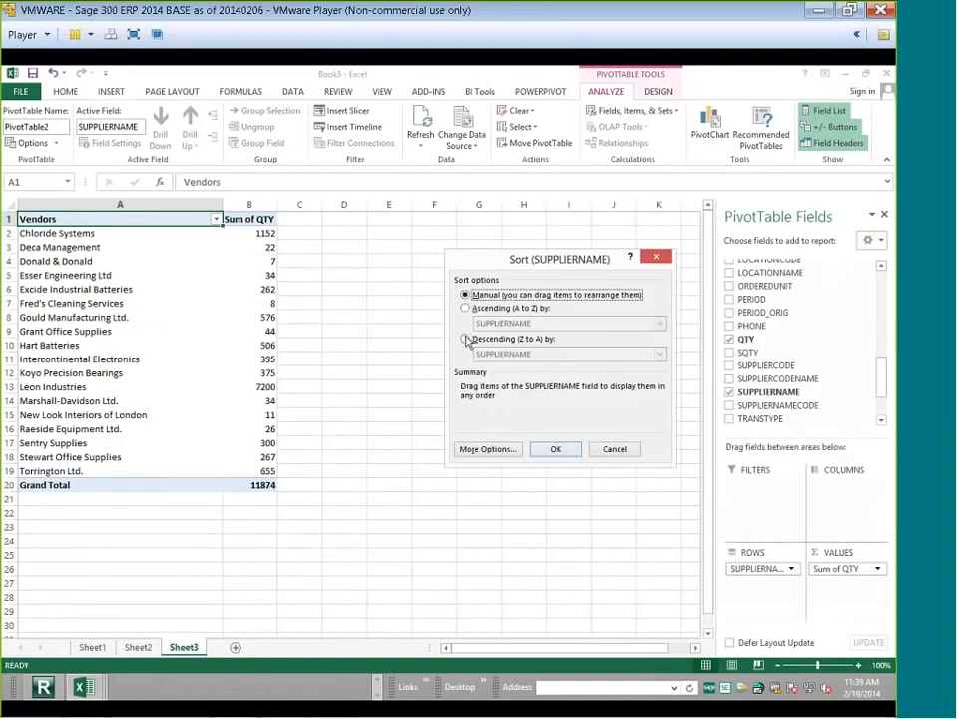
{"action": "left_click", "coordinate": [465, 340]}
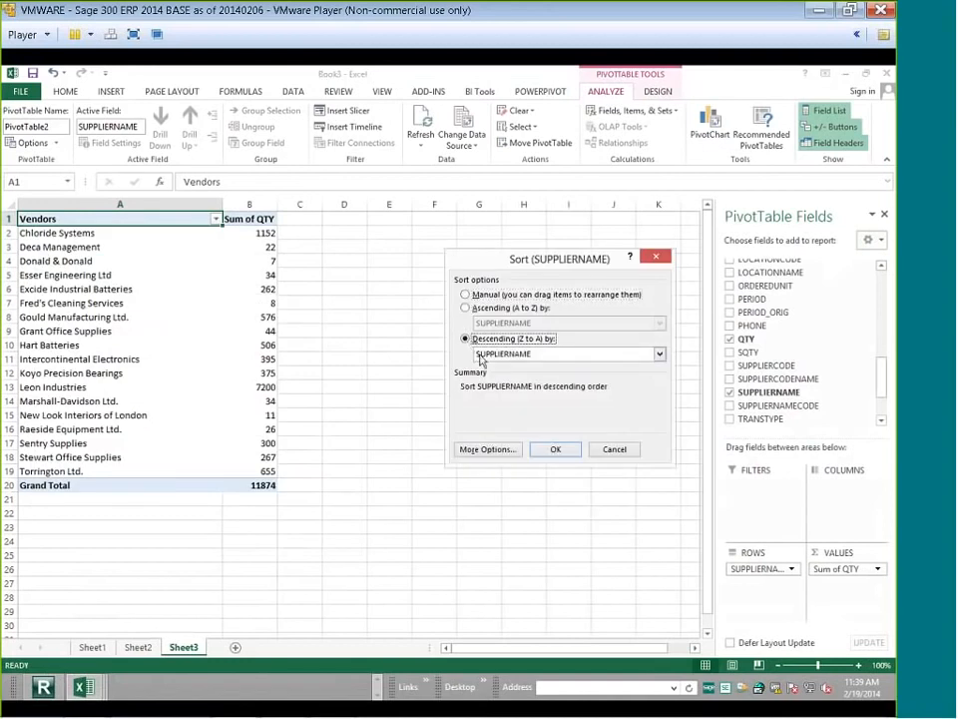
{"action": "left_click", "coordinate": [659, 353]}
{"action": "left_click", "coordinate": [631, 376]}
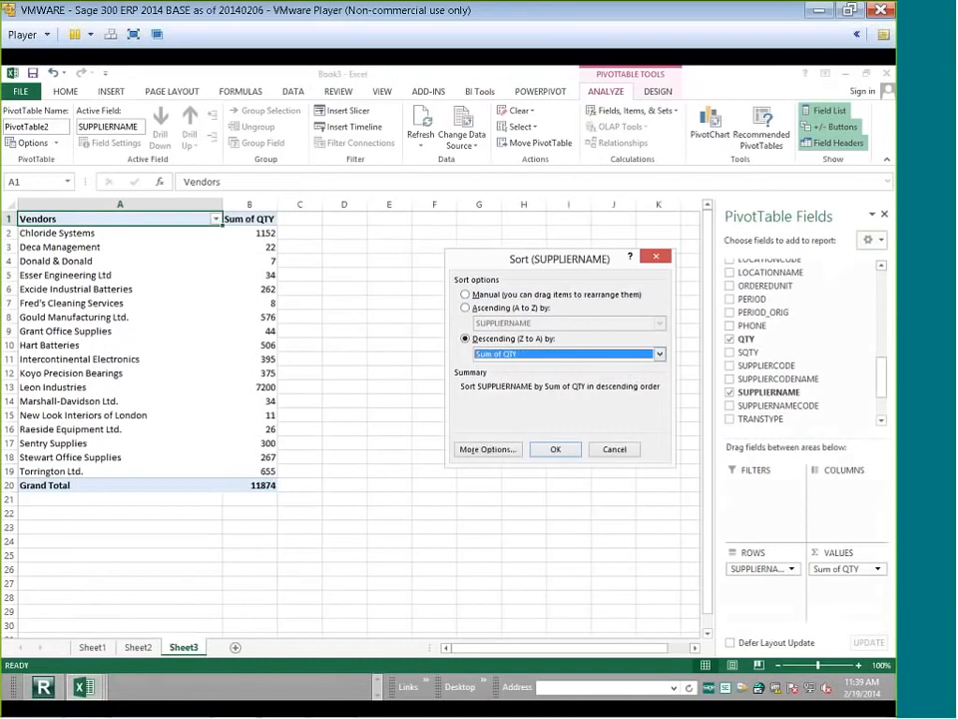
{"action": "left_click", "coordinate": [555, 449]}
Filter the Vendors rows with a Top 10 value filter set to the top 5 items by Sum of QTY
{"action": "left_click", "coordinate": [203, 238]}
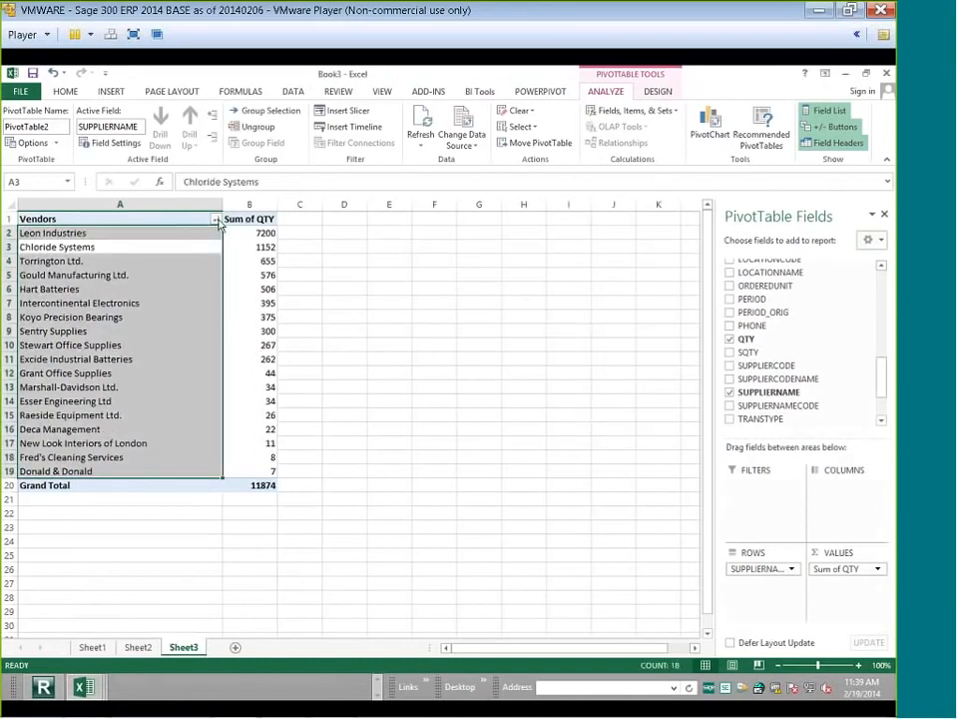
{"action": "left_click", "coordinate": [217, 220]}
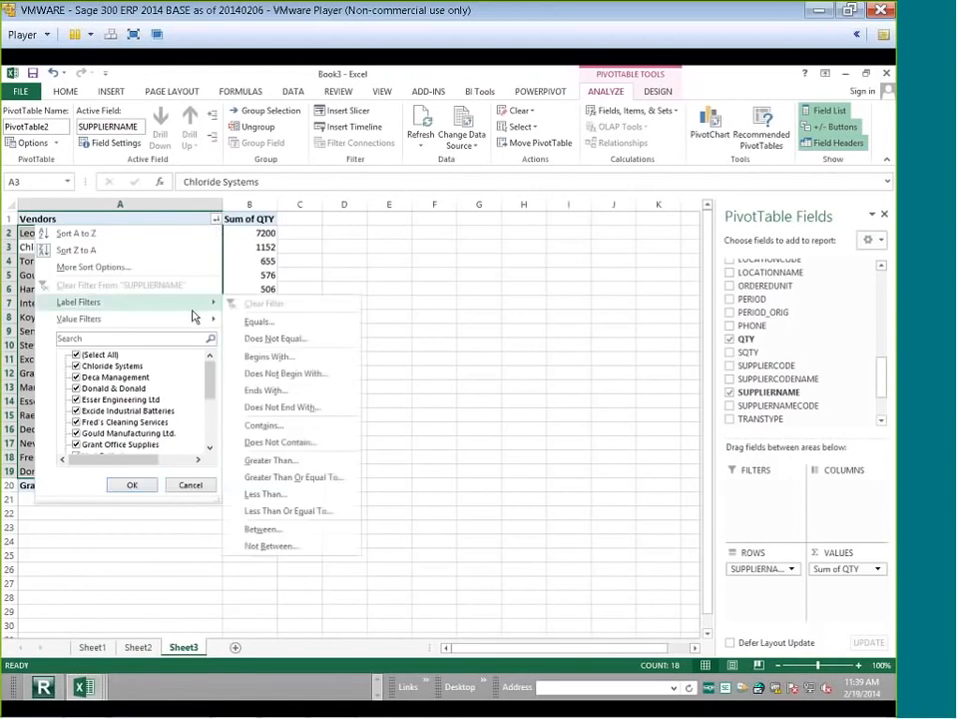
{"action": "mouse_move", "coordinate": [195, 319]}
{"action": "left_click", "coordinate": [270, 478]}
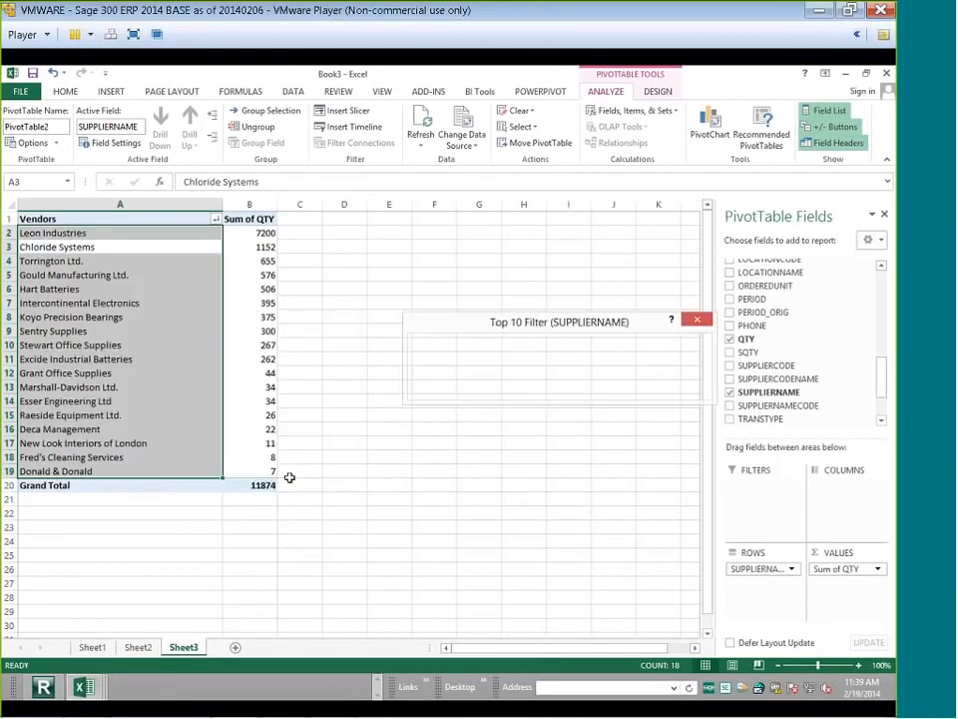
{"action": "left_click", "coordinate": [546, 363]}
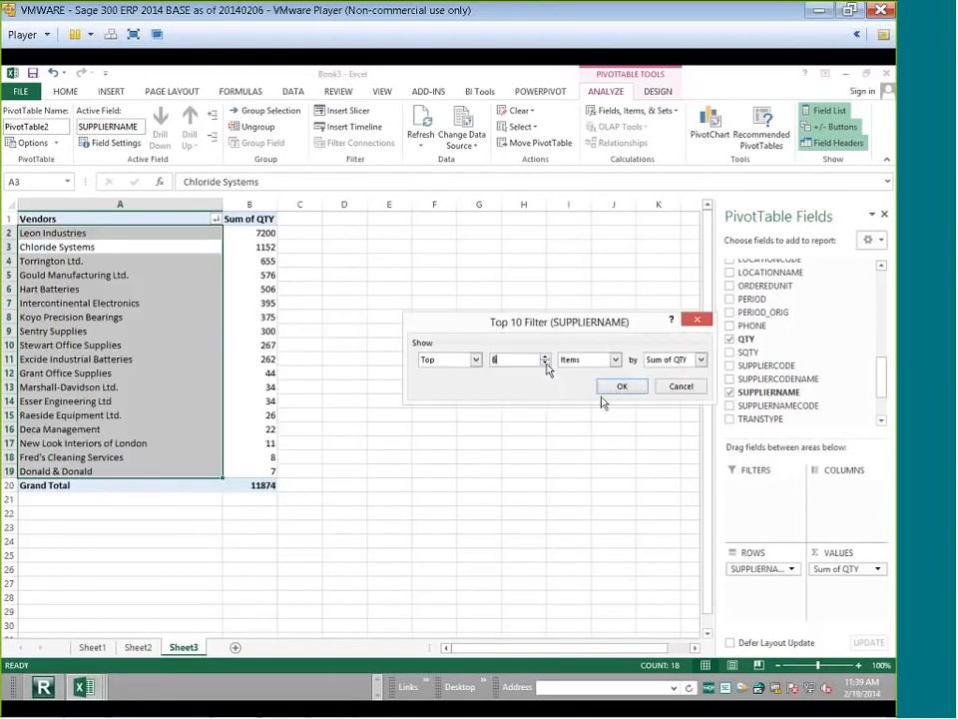
{"action": "left_click", "coordinate": [546, 366]}
{"action": "left_click", "coordinate": [617, 387]}
{"action": "left_click", "coordinate": [454, 384]}
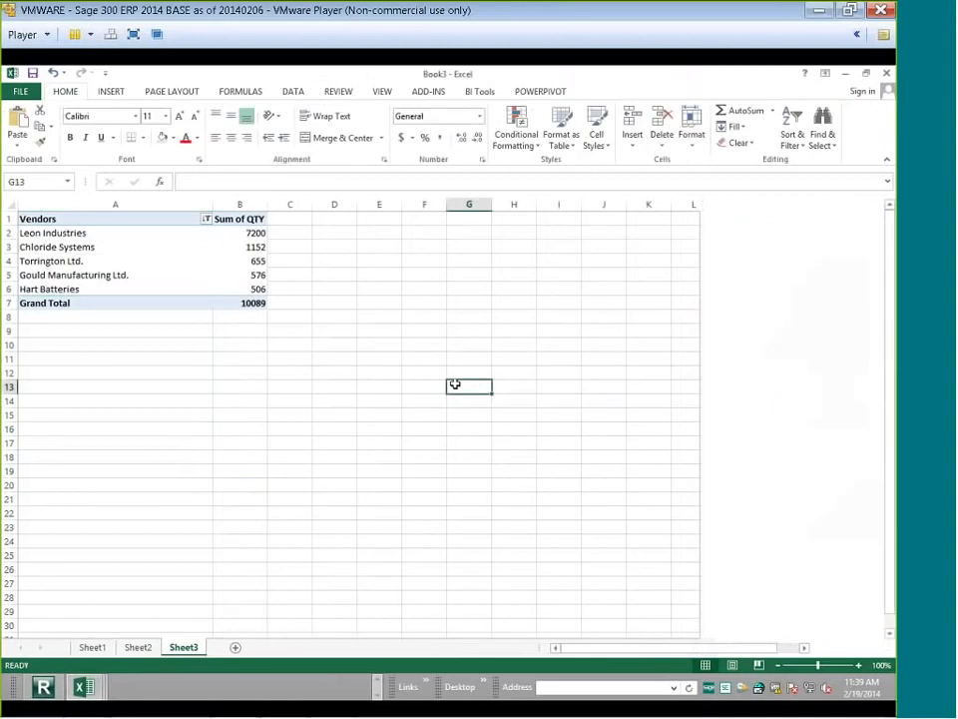
Switch back to the Report Manager and choose Book3 as the workbook to convert to a template for Report_Vendors
{"action": "double_click", "coordinate": [519, 86]}
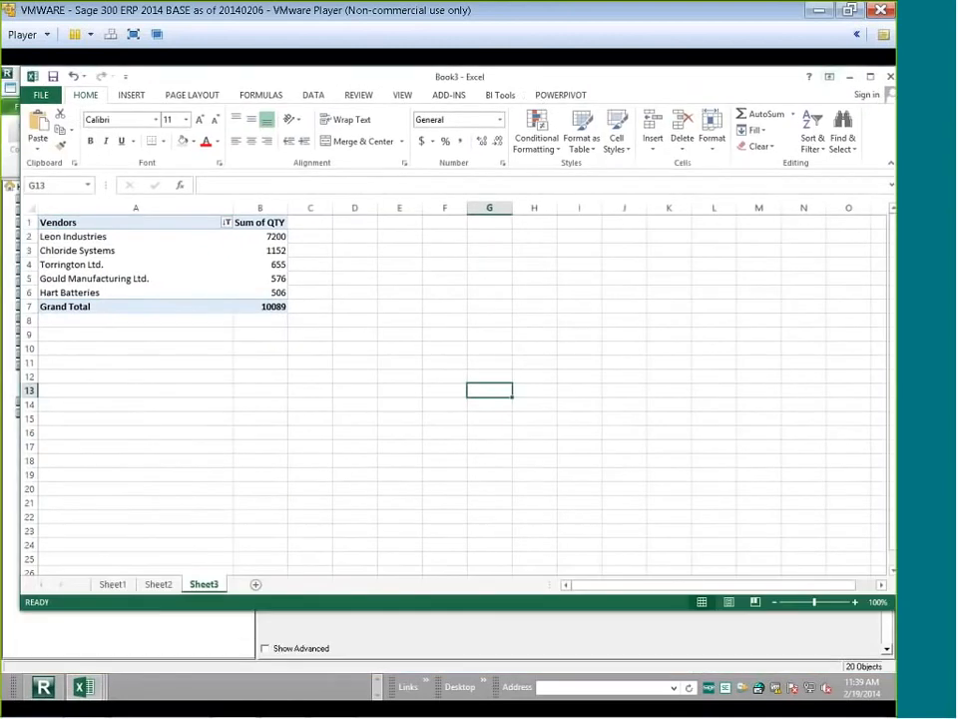
{"action": "left_click", "coordinate": [249, 624]}
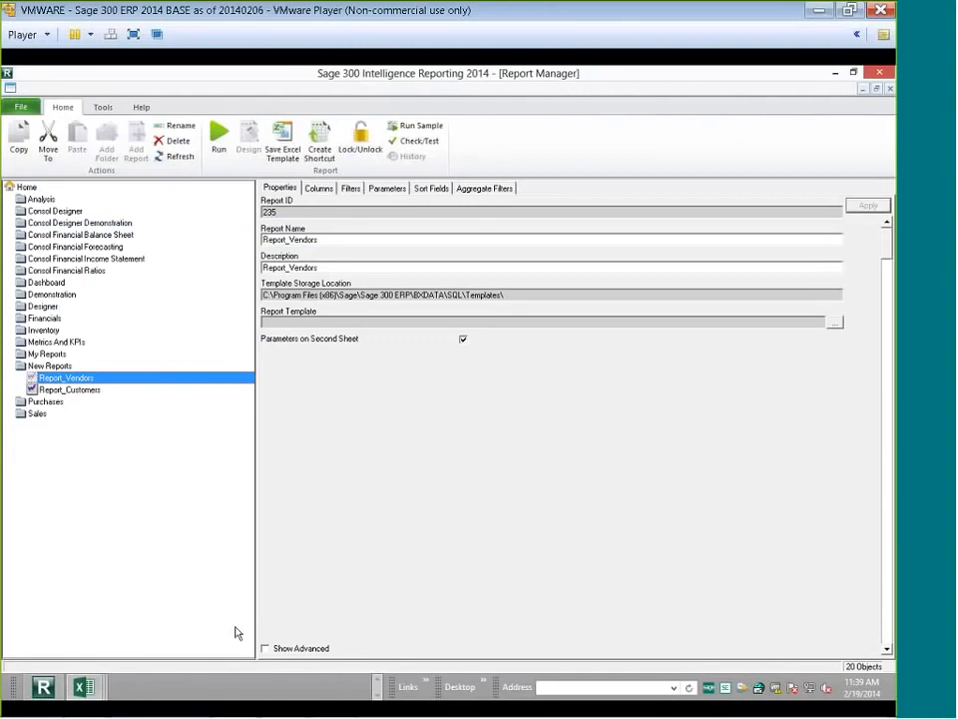
{"action": "left_click", "coordinate": [77, 392]}
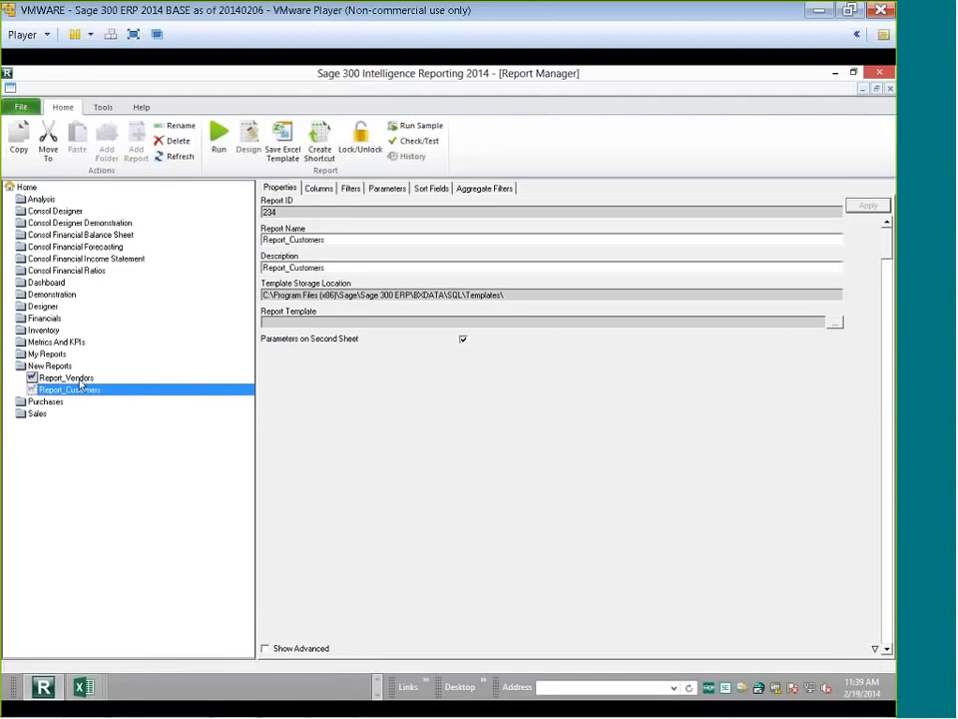
{"action": "left_click", "coordinate": [72, 378]}
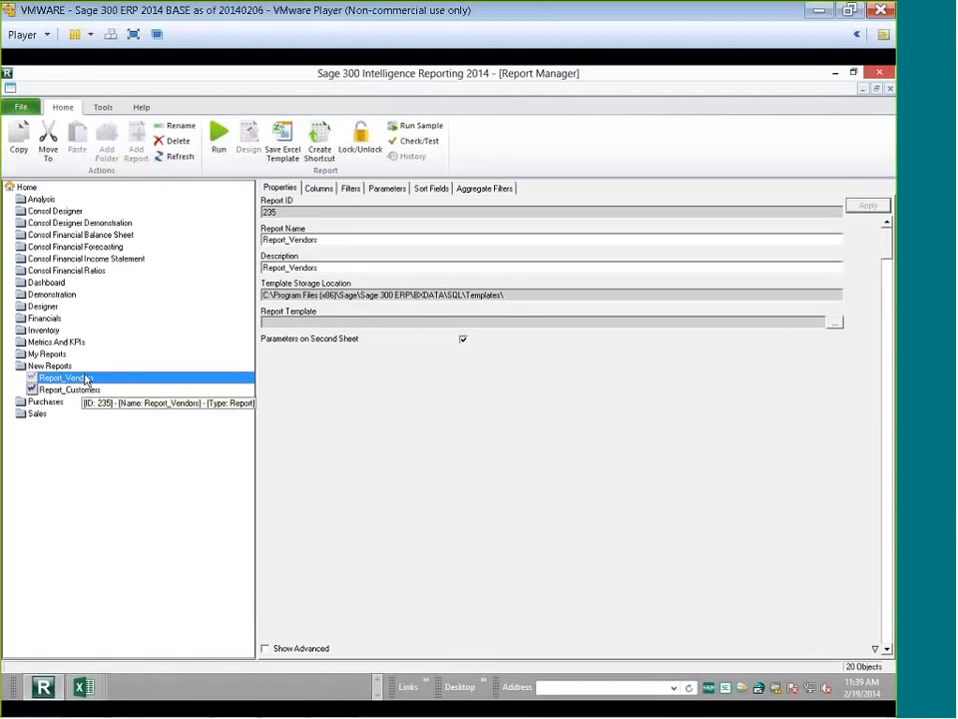
{"action": "left_click", "coordinate": [282, 140]}
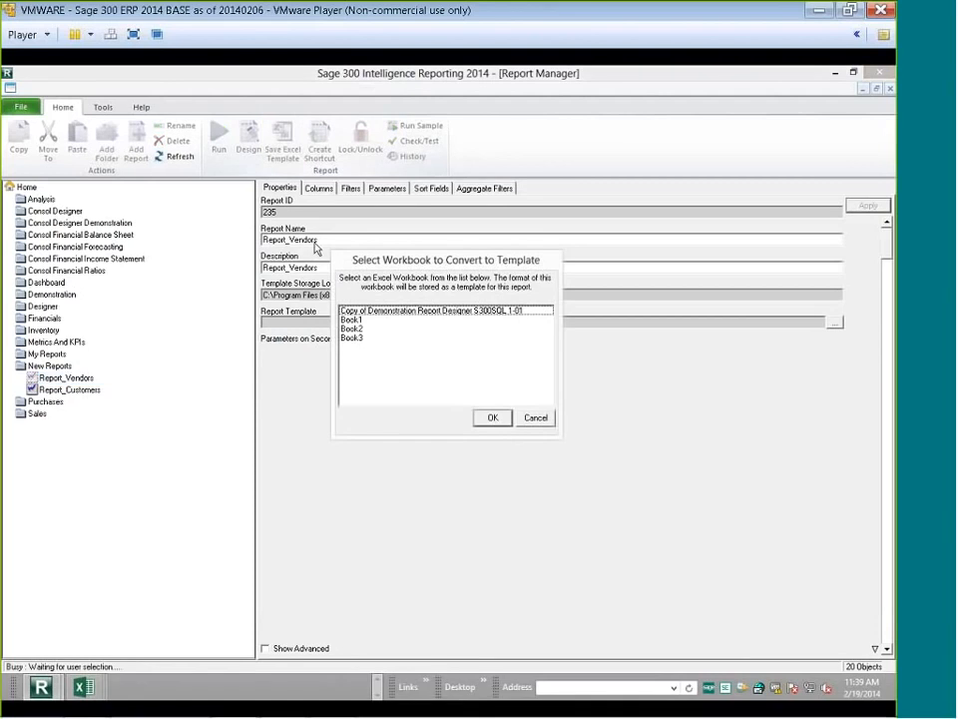
{"action": "left_click", "coordinate": [359, 340]}
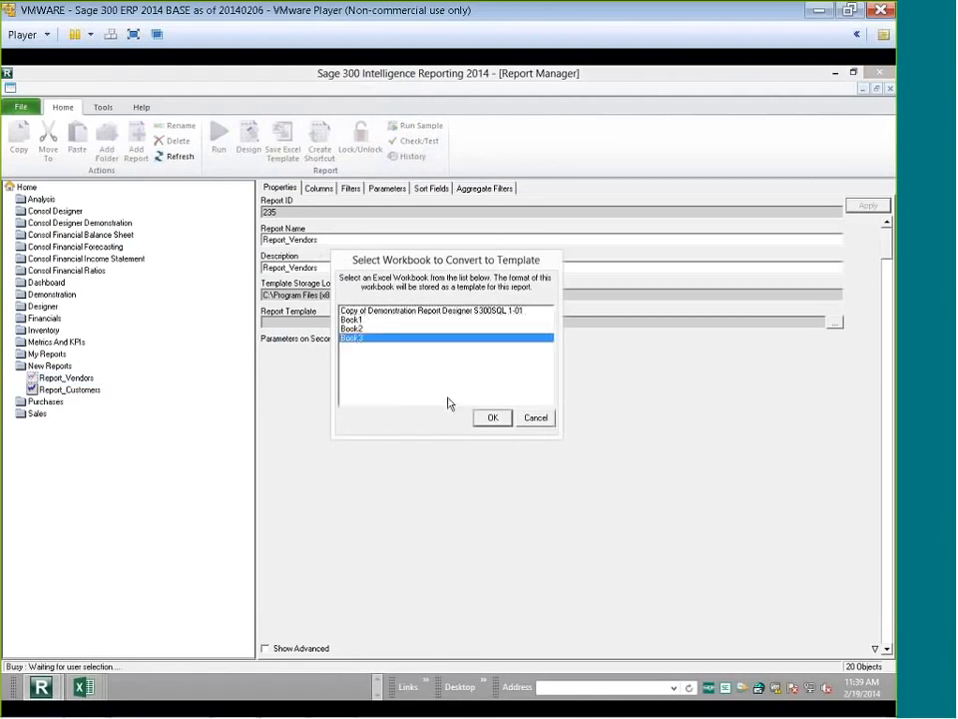
{"action": "left_click", "coordinate": [485, 420]}
Save the template as Report_Vendors in Excel Template (*.xltx) format, switching off the PivotTables' Save Data with Table Layout option
{"action": "left_click", "coordinate": [499, 430]}
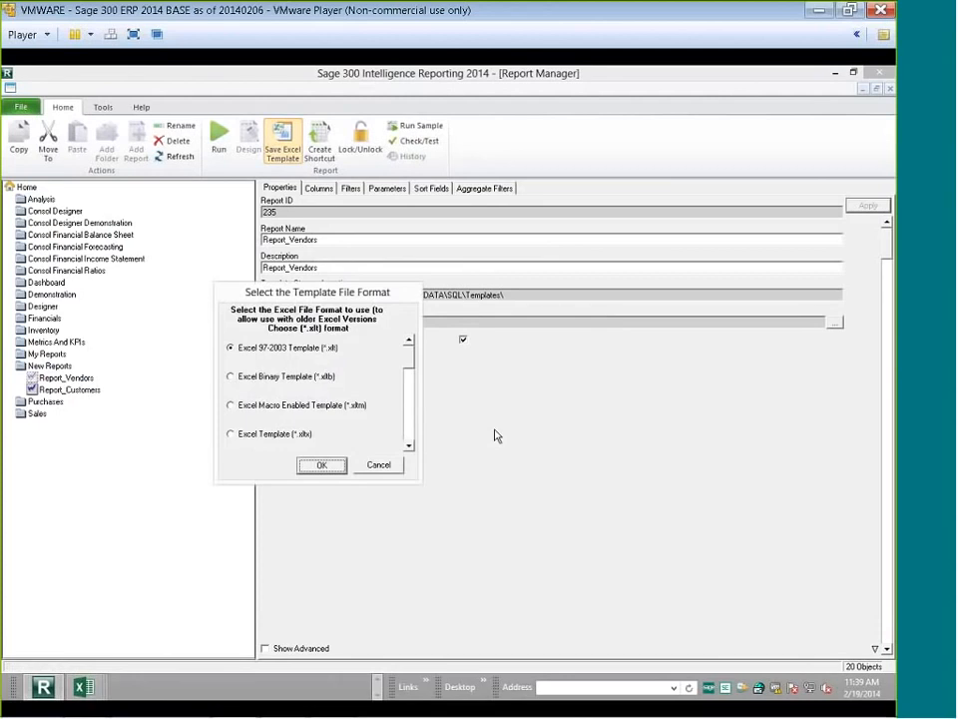
{"action": "left_click_drag", "start_coordinate": [409, 388], "coordinate": [408, 446]}
{"action": "left_click", "coordinate": [230, 348]}
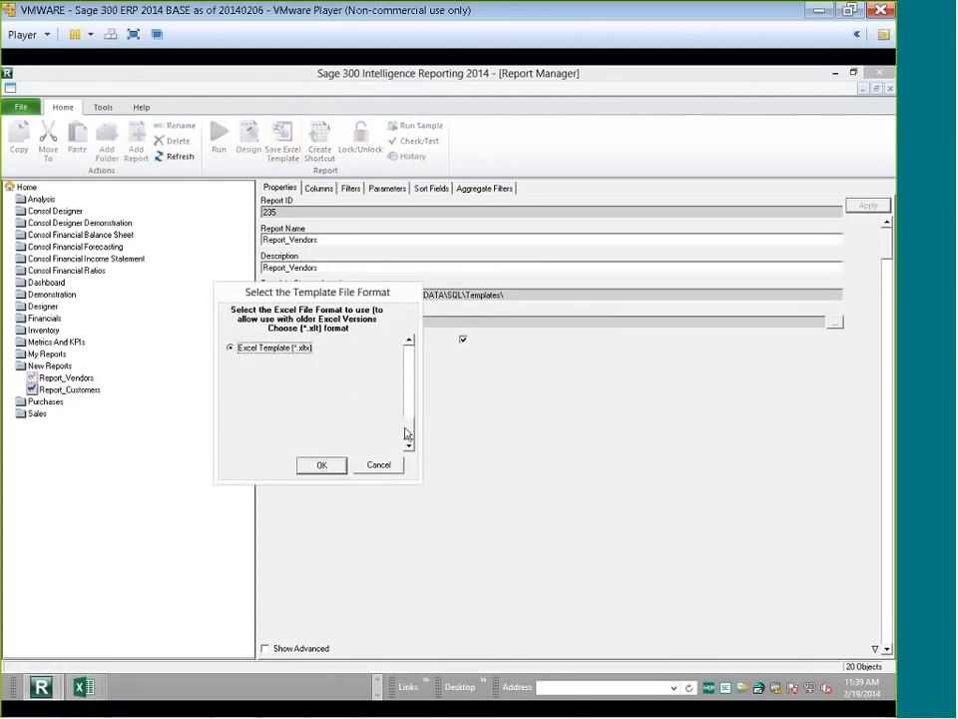
{"action": "left_click", "coordinate": [336, 466]}
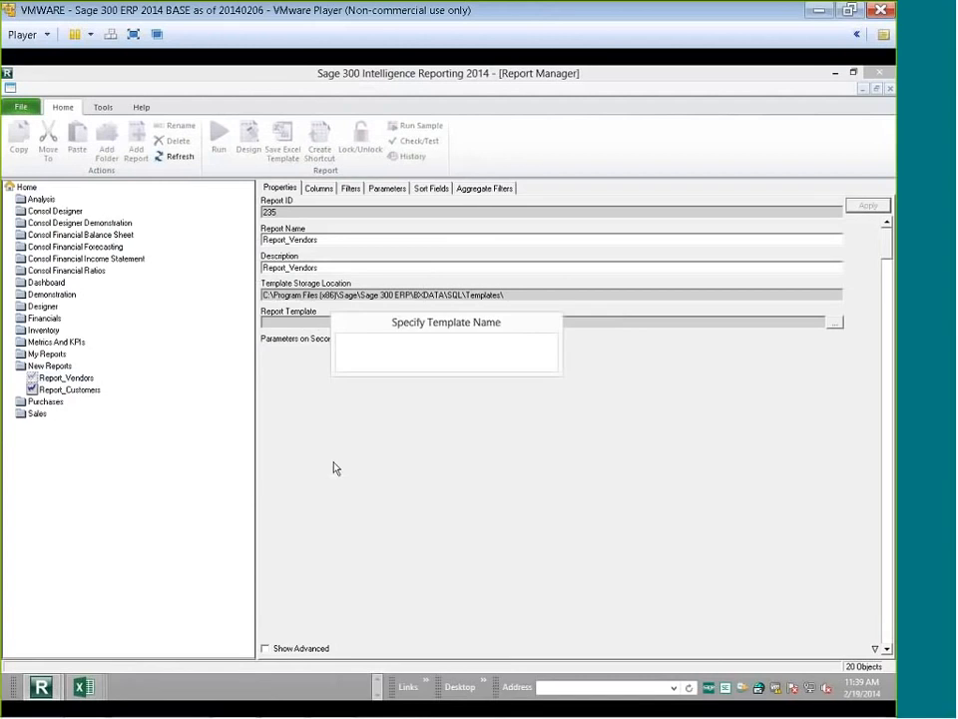
{"action": "left_click", "coordinate": [489, 359]}
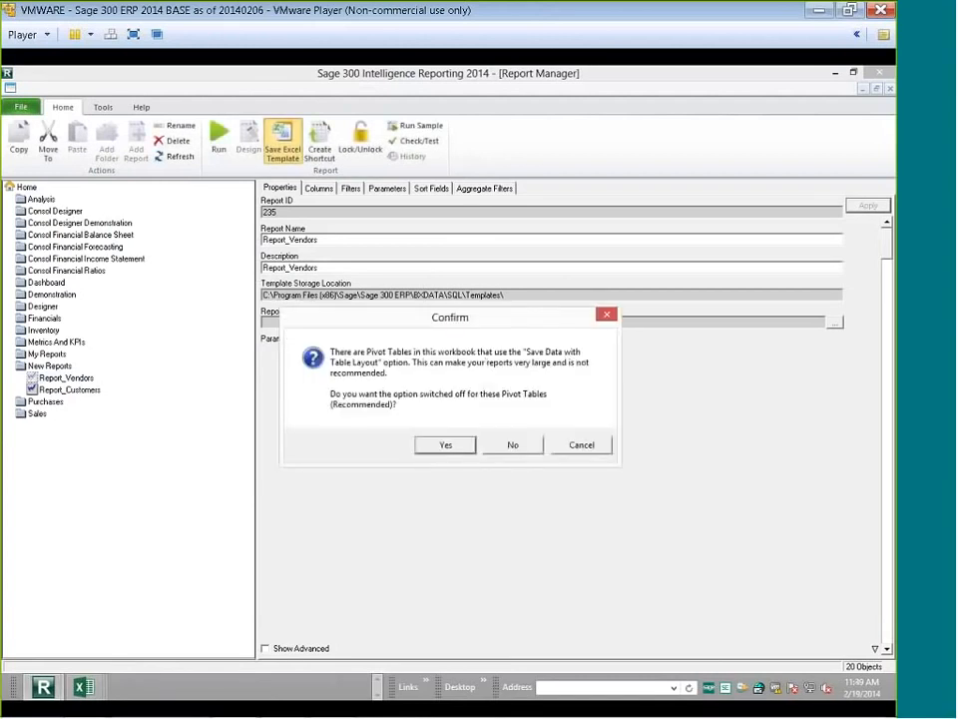
{"action": "left_click", "coordinate": [445, 445]}
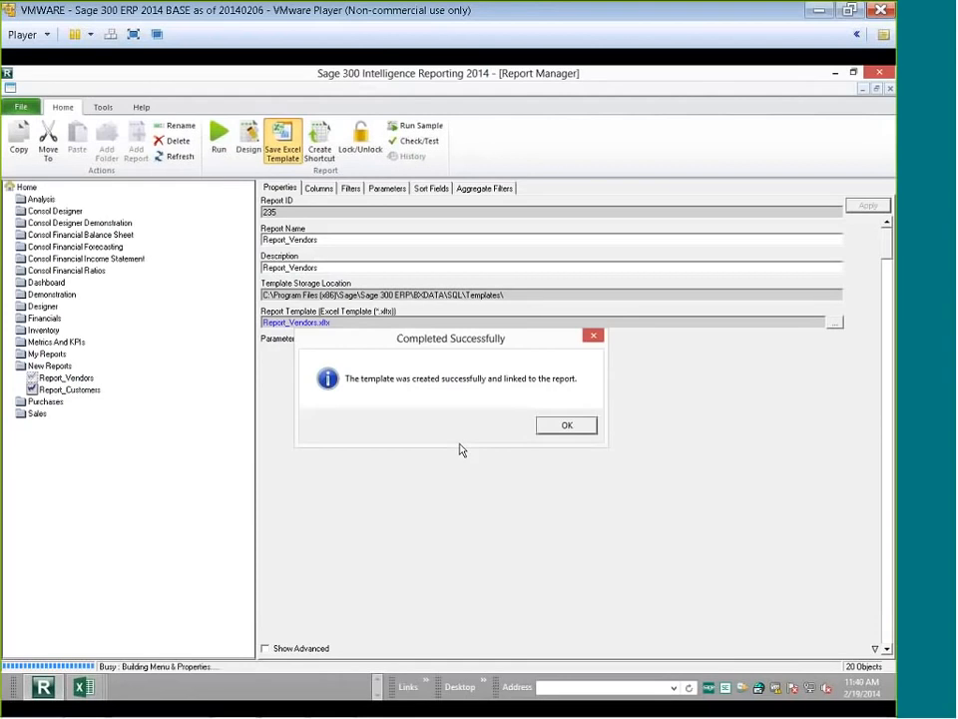
{"action": "left_click", "coordinate": [579, 427]}
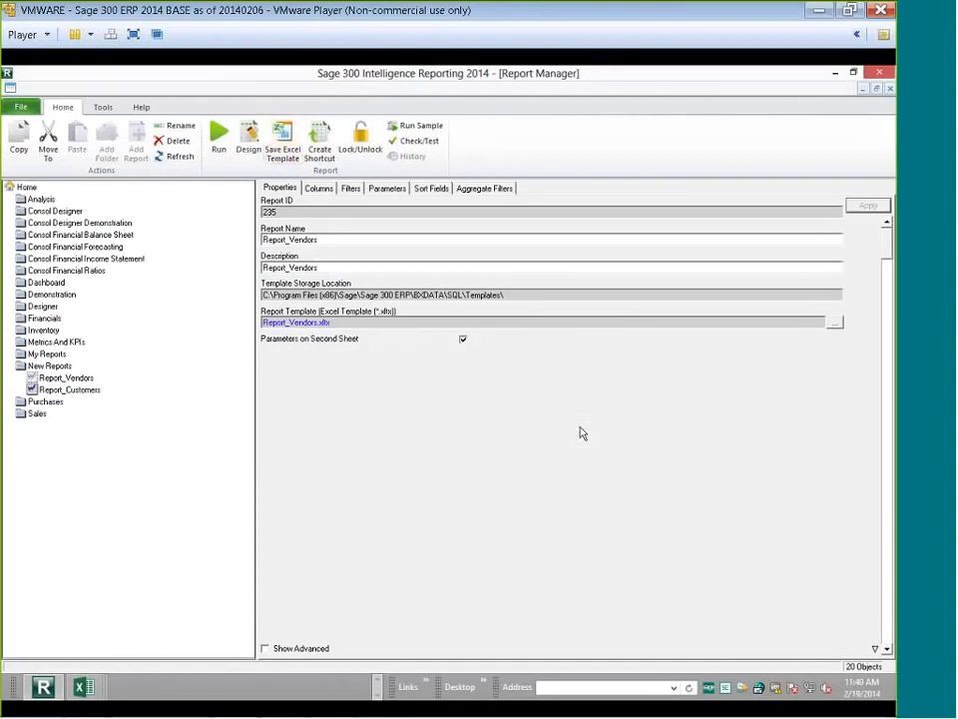
{"action": "left_click", "coordinate": [89, 390]}
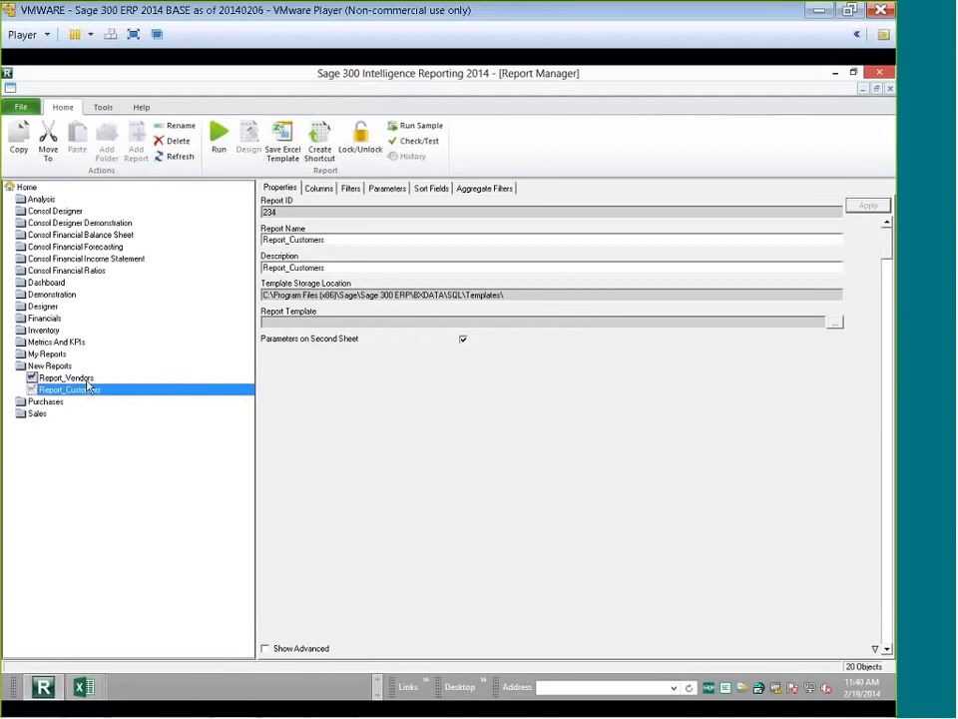
{"action": "left_click", "coordinate": [87, 379]}
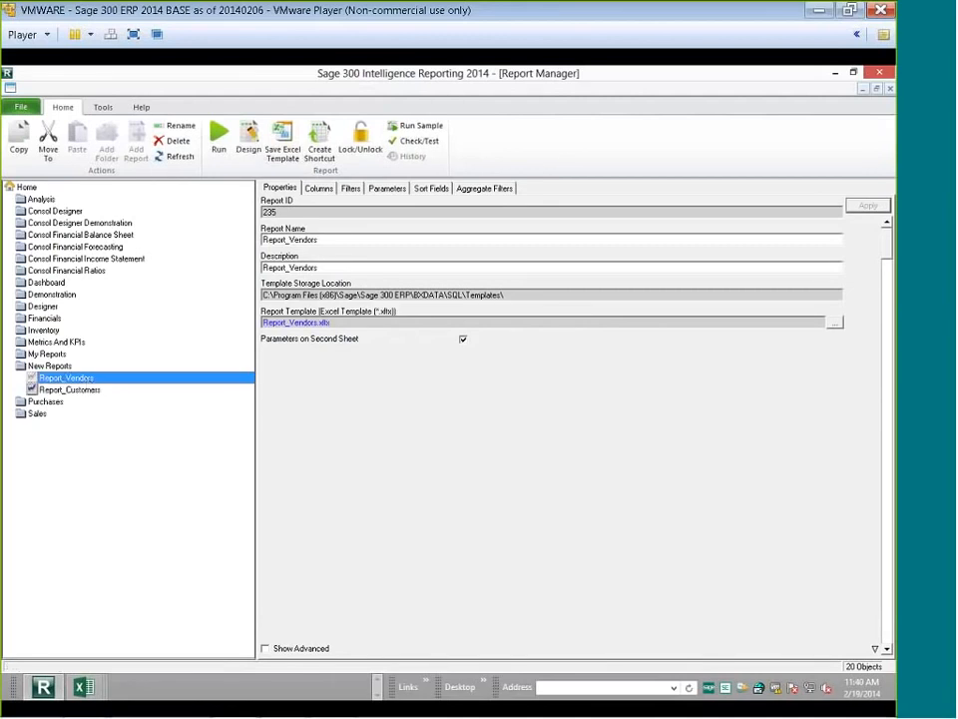
{"action": "mouse_move", "coordinate": [97, 688]}
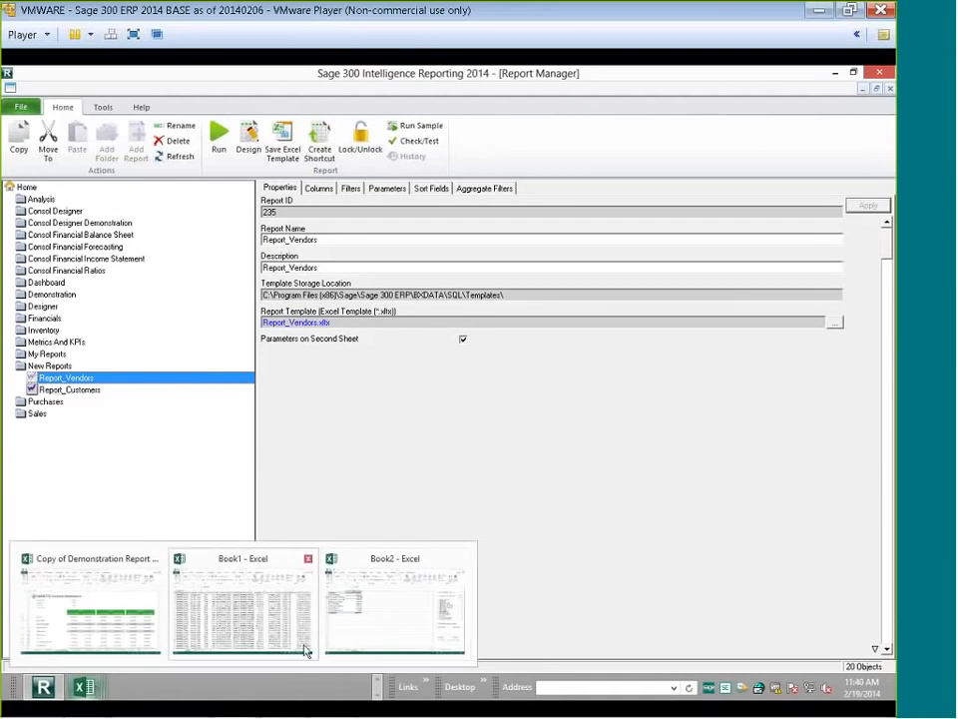
Add a Union Report named Customers and Vendors to the New Reports folder
{"action": "left_click", "coordinate": [50, 365]}
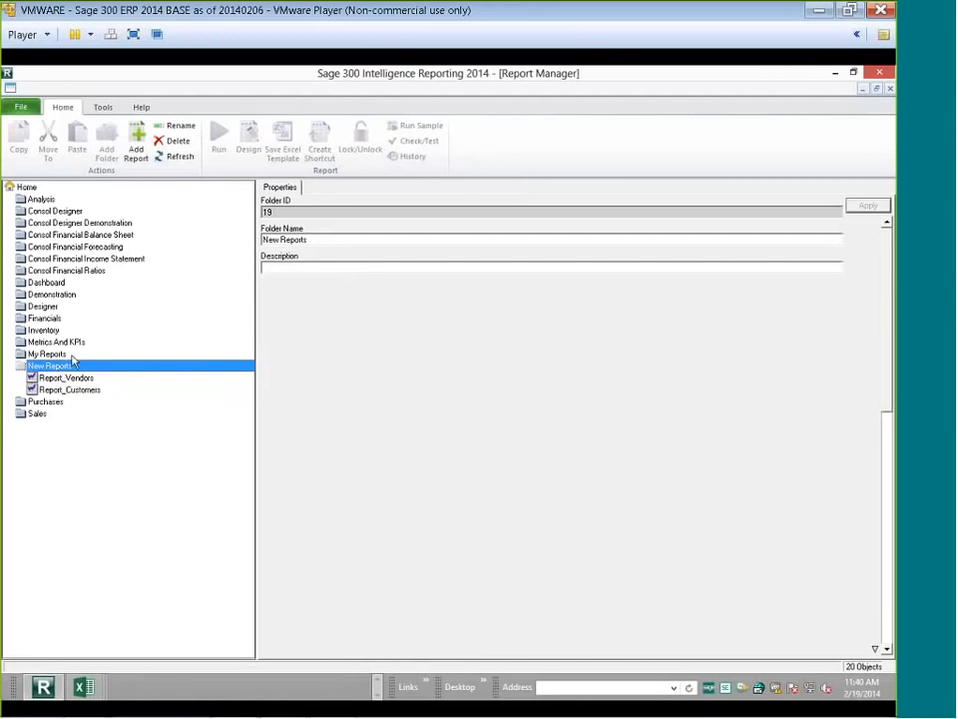
{"action": "right_click", "coordinate": [66, 369]}
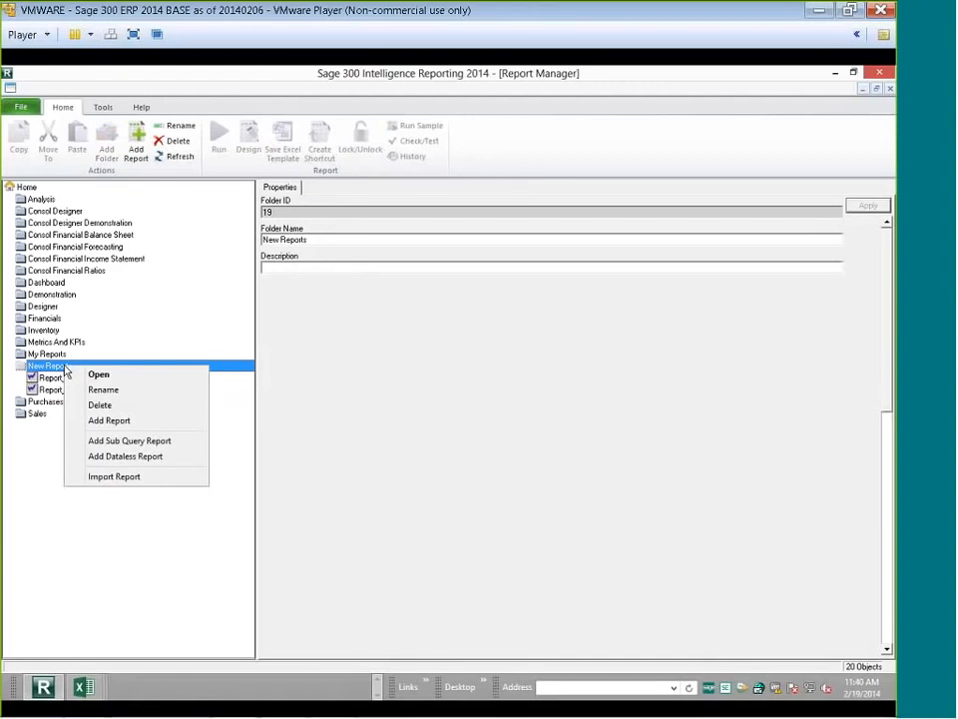
{"action": "left_click", "coordinate": [100, 420]}
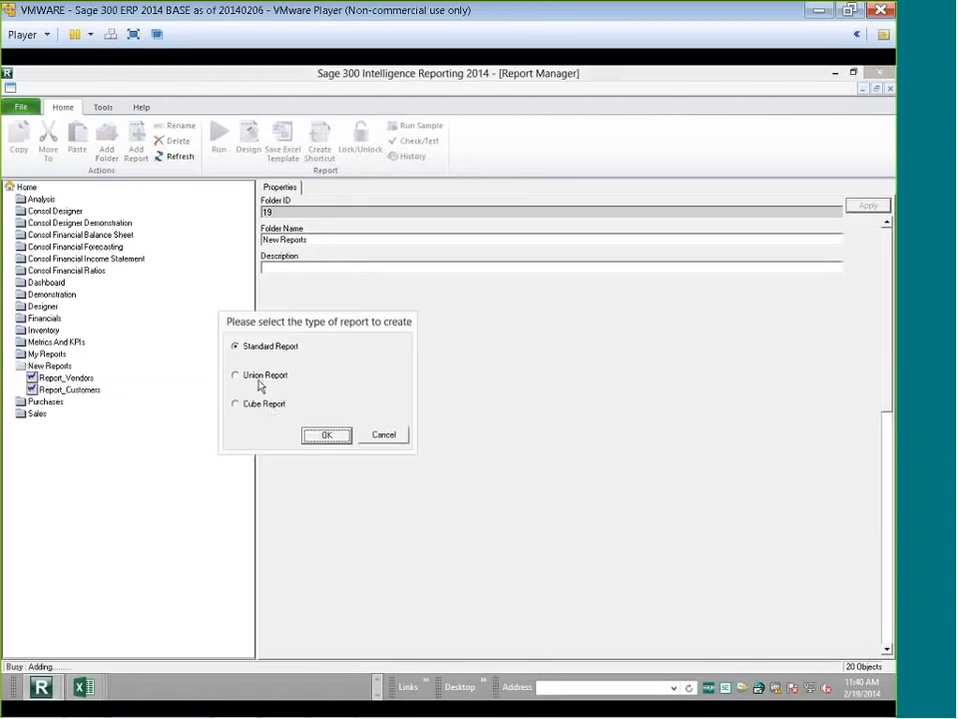
{"action": "left_click", "coordinate": [258, 378]}
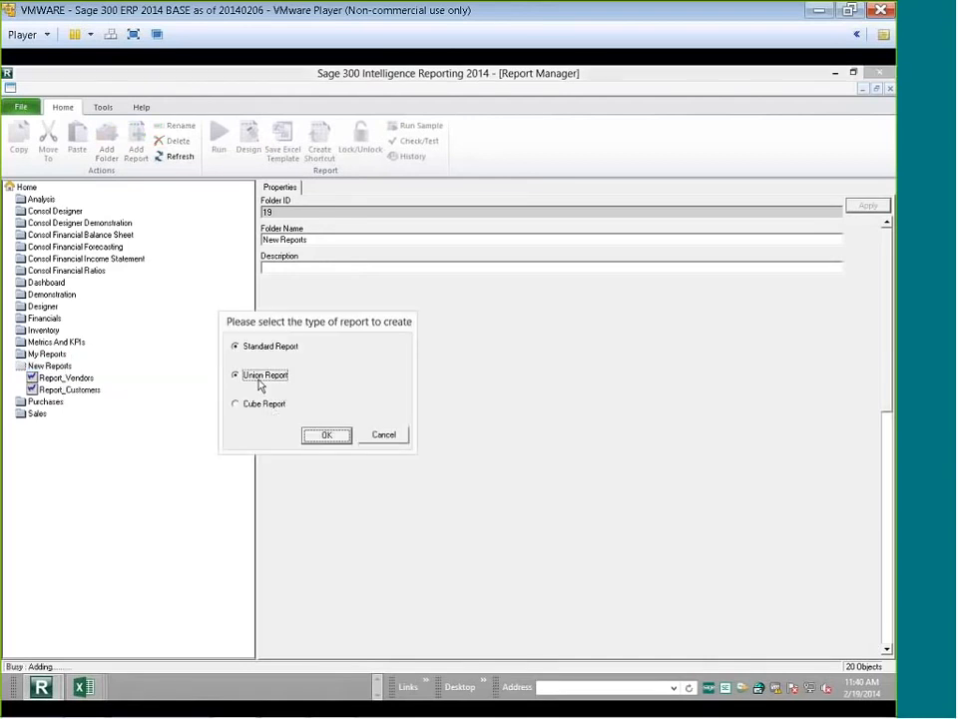
{"action": "left_click", "coordinate": [337, 441]}
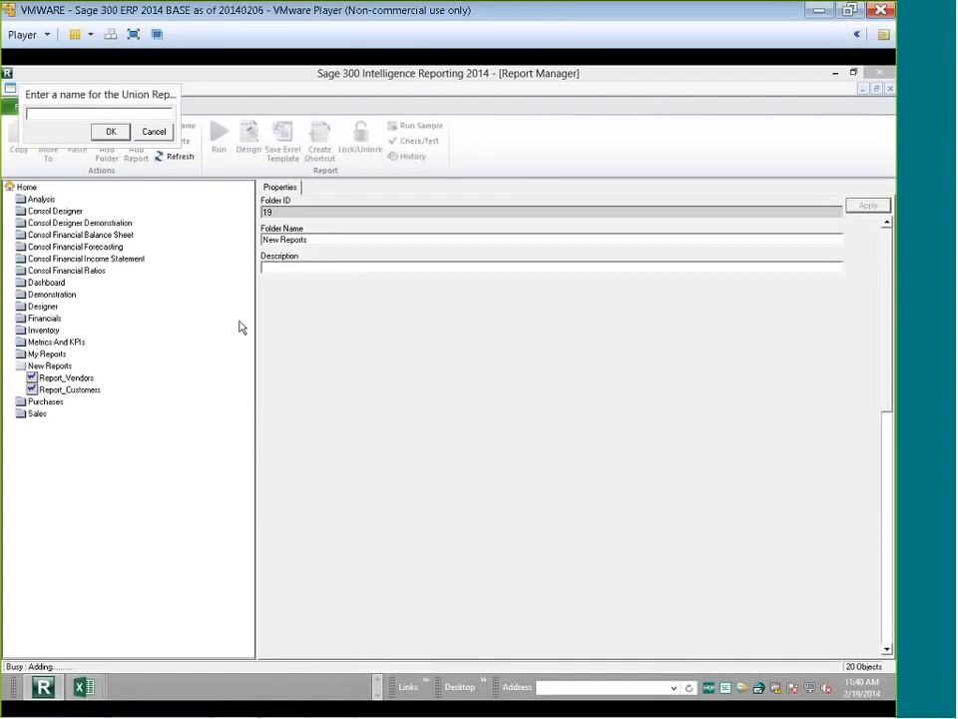
{"action": "type", "text": "Customers and Vendors"}
{"action": "left_click", "coordinate": [111, 132]}
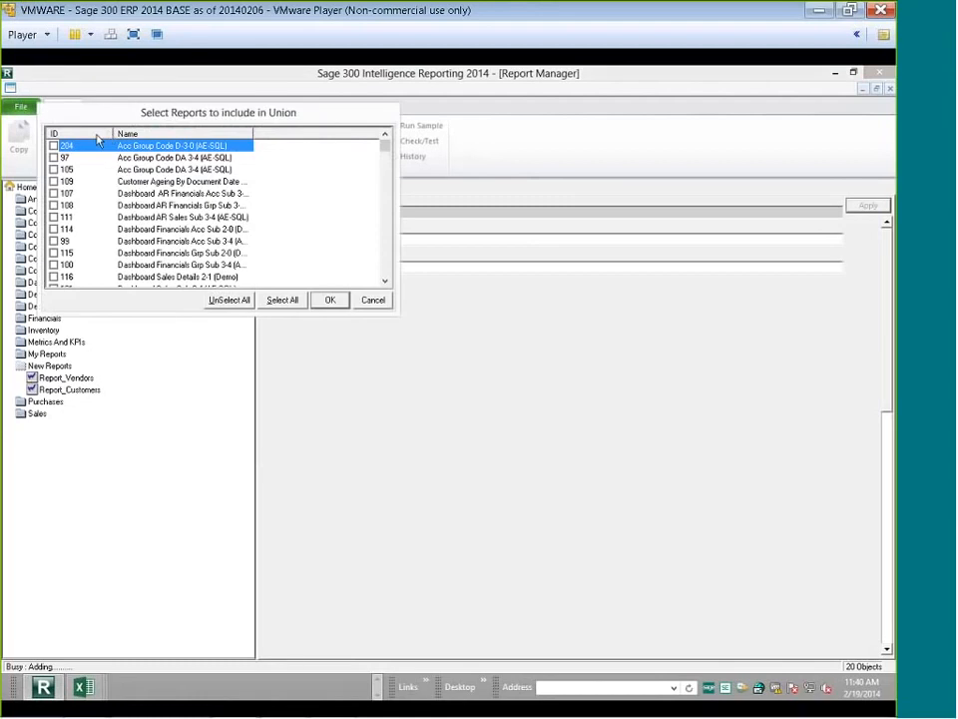
Include Report_Customers and Report_Vendors in the union and confirm the selection
{"action": "left_click_drag", "start_coordinate": [385, 146], "coordinate": [386, 261]}
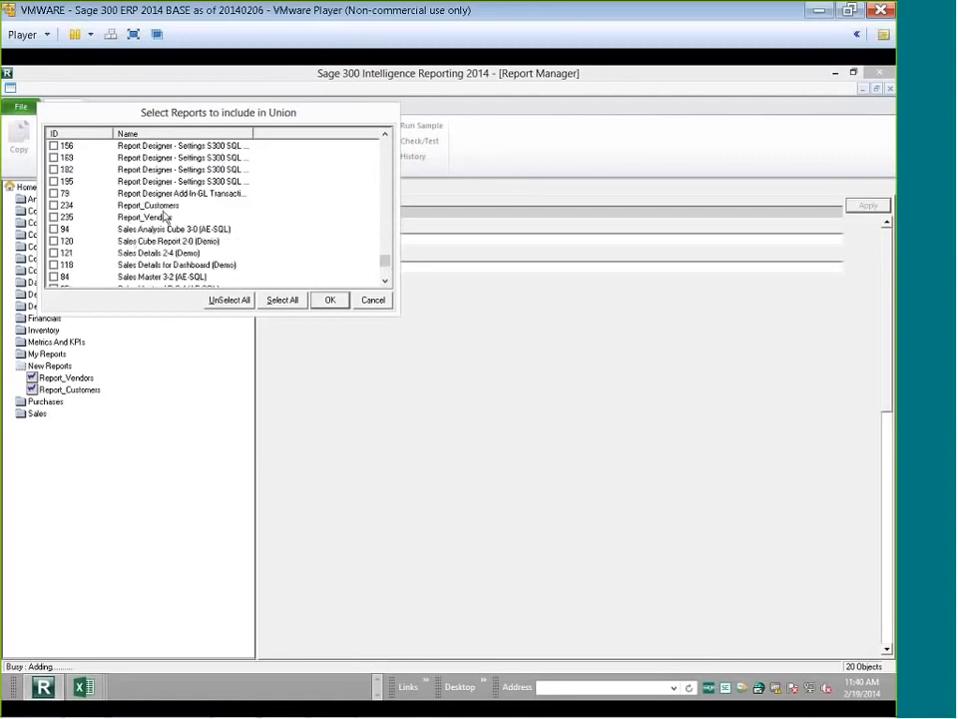
{"action": "left_click", "coordinate": [53, 205]}
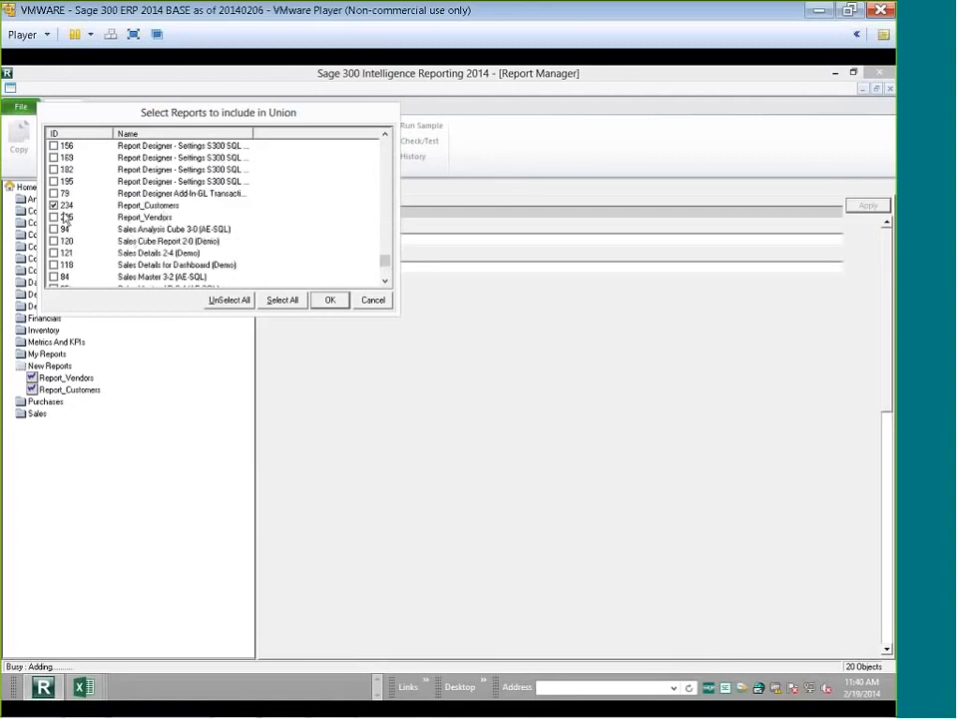
{"action": "left_click", "coordinate": [156, 218]}
{"action": "mouse_move", "coordinate": [386, 265]}
{"action": "left_mouse_down"}
{"action": "mouse_move", "coordinate": [387, 214]}
{"action": "mouse_move", "coordinate": [385, 262]}
{"action": "left_mouse_up"}
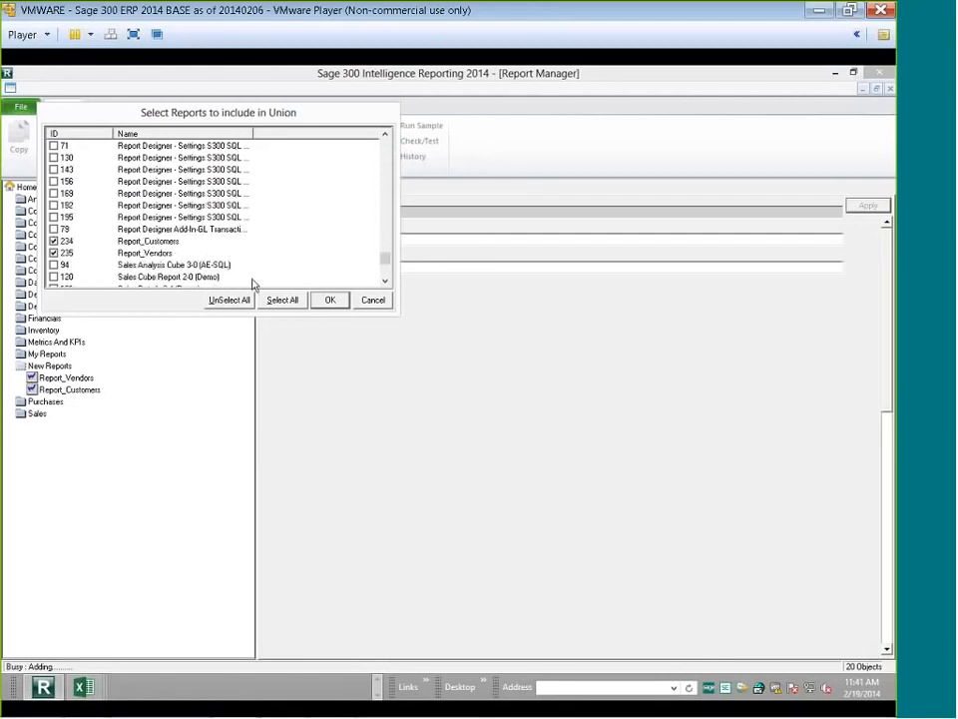
{"action": "left_click", "coordinate": [325, 301]}
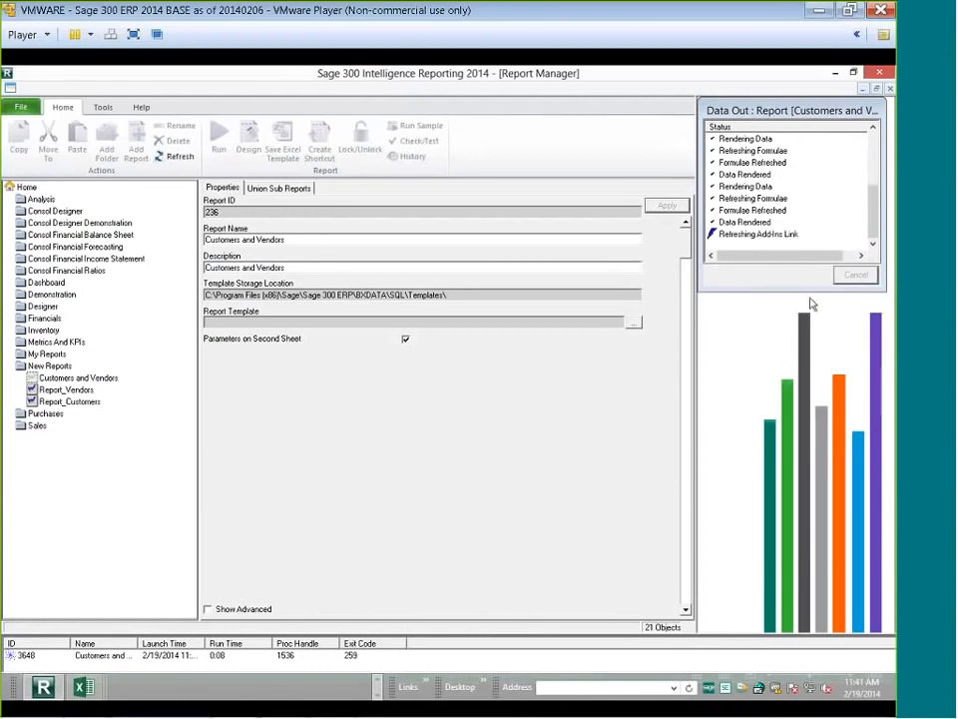
End the running task of the Customers and Vendors report
{"action": "right_click", "coordinate": [30, 656]}
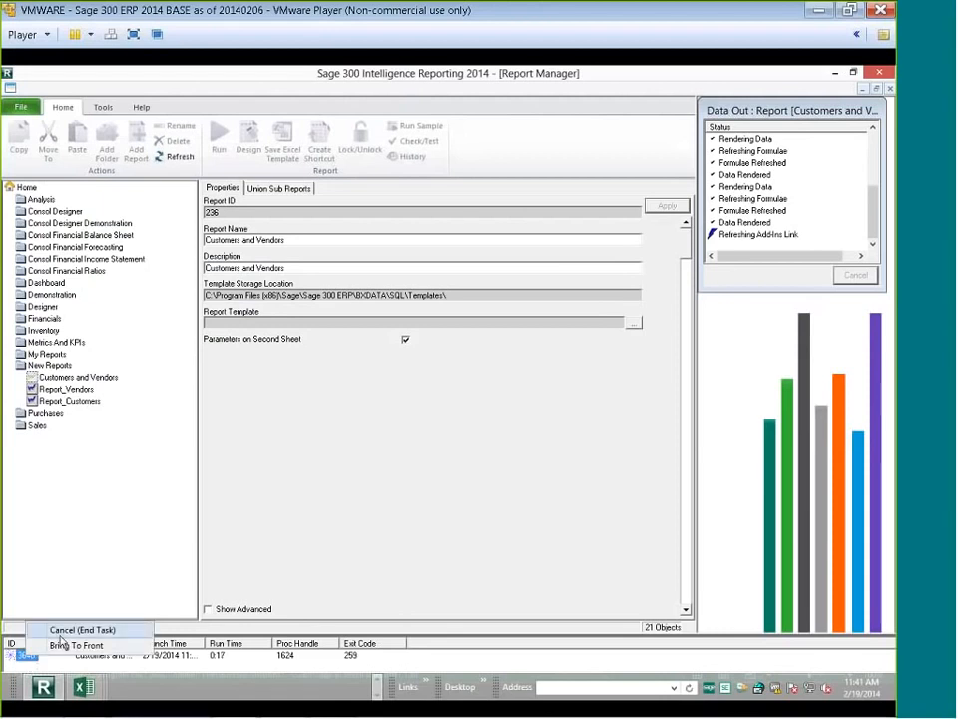
{"action": "left_click", "coordinate": [66, 631]}
{"action": "left_click", "coordinate": [526, 443]}
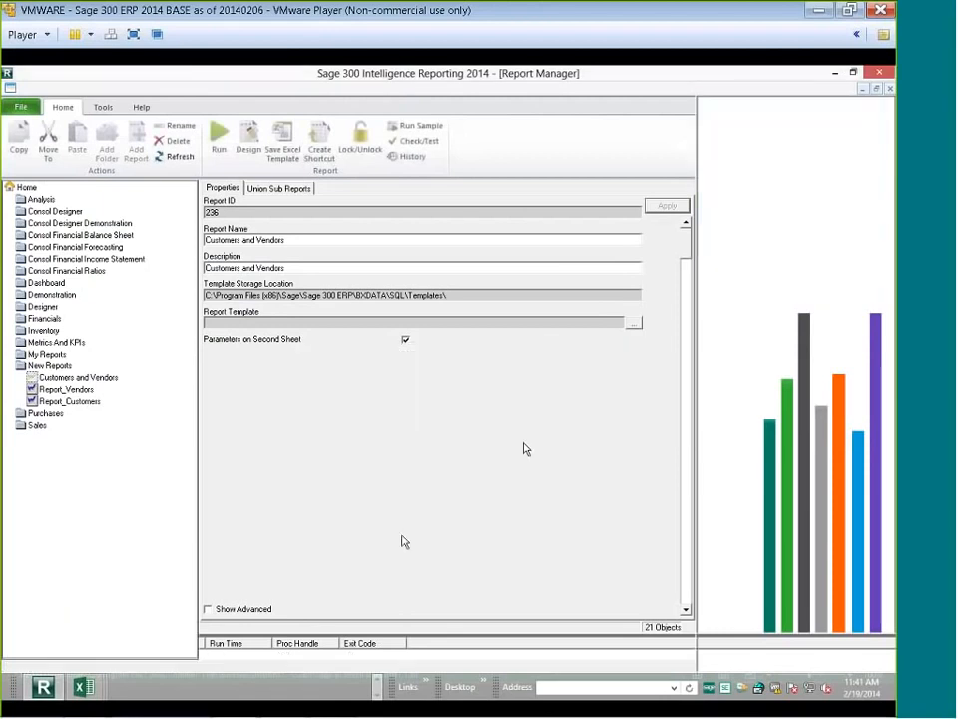
Open the Union Sub Reports list of Customers and Vendors and widen its Name column
{"action": "left_click", "coordinate": [78, 381]}
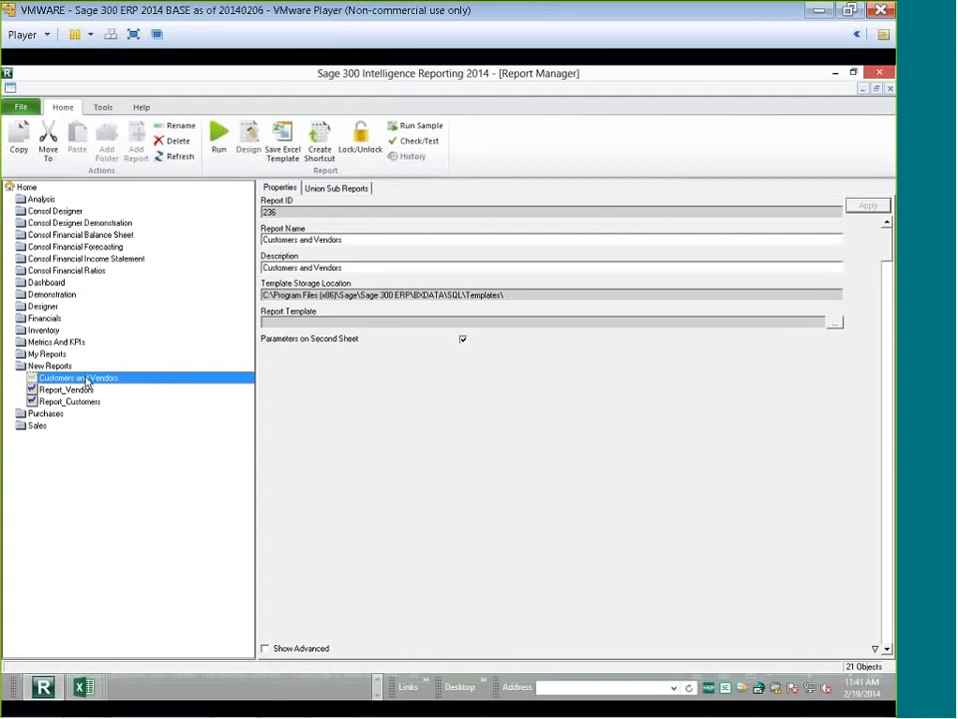
{"action": "double_click", "coordinate": [86, 380]}
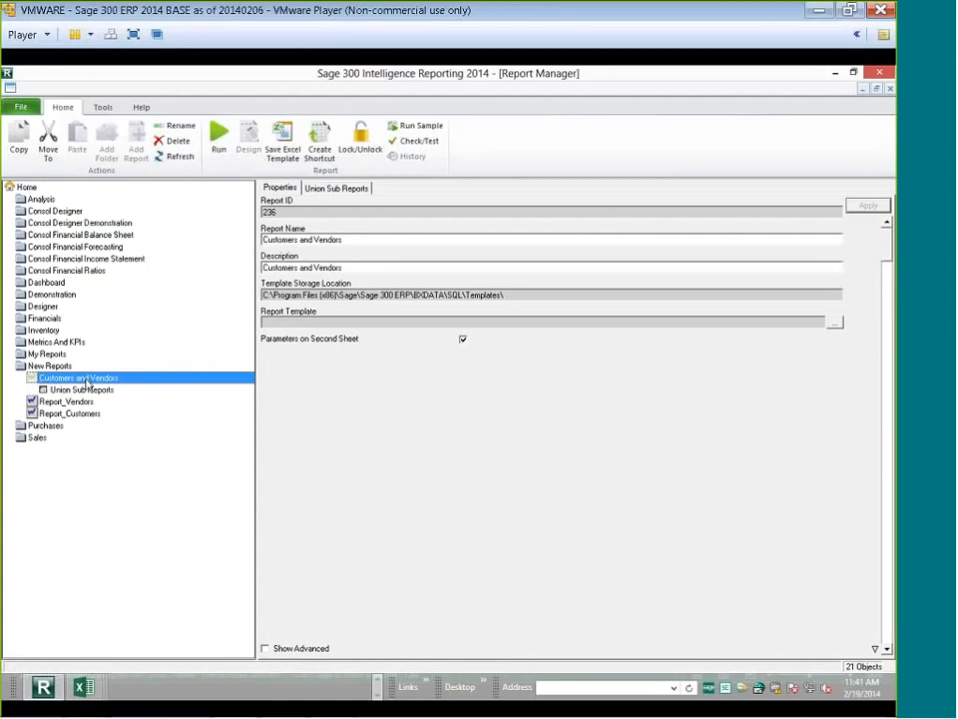
{"action": "double_click", "coordinate": [86, 388]}
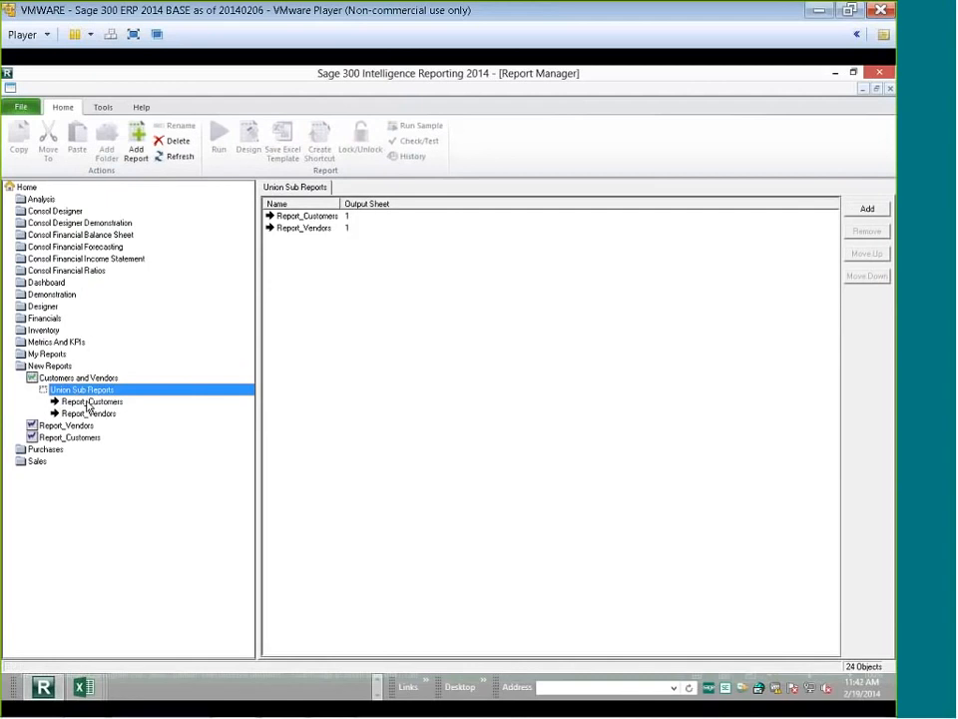
{"action": "left_click", "coordinate": [305, 216]}
{"action": "left_click_drag", "start_coordinate": [342, 204], "coordinate": [356, 203]}
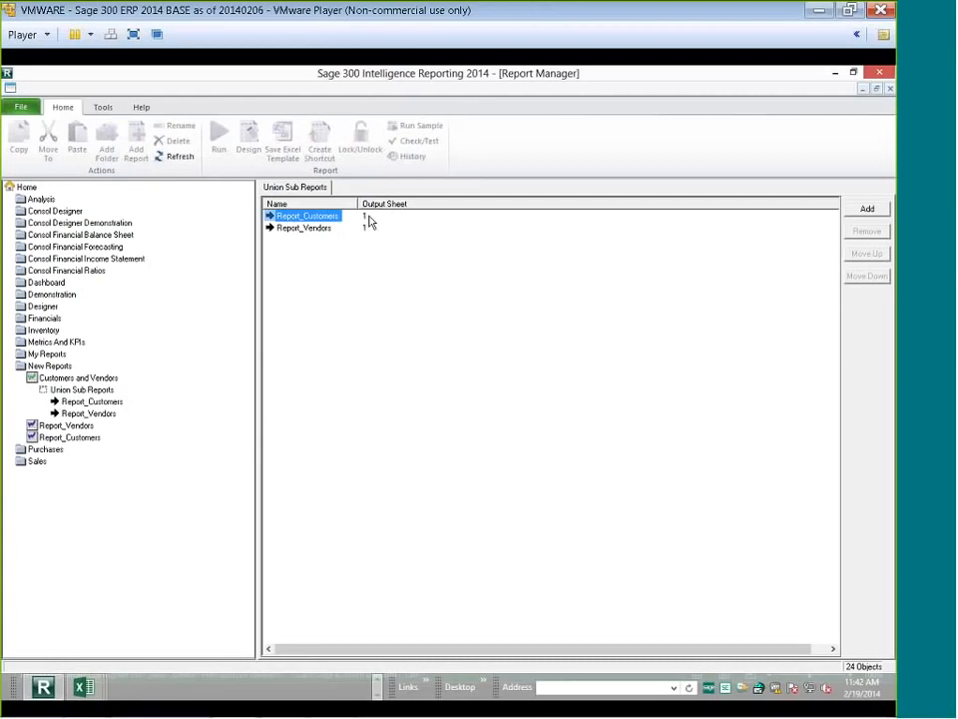
Set the output sheet number of the Report_Vendors sub report to 2 in its properties and return to the Report Manager
{"action": "left_click", "coordinate": [295, 229]}
{"action": "right_click", "coordinate": [296, 229]}
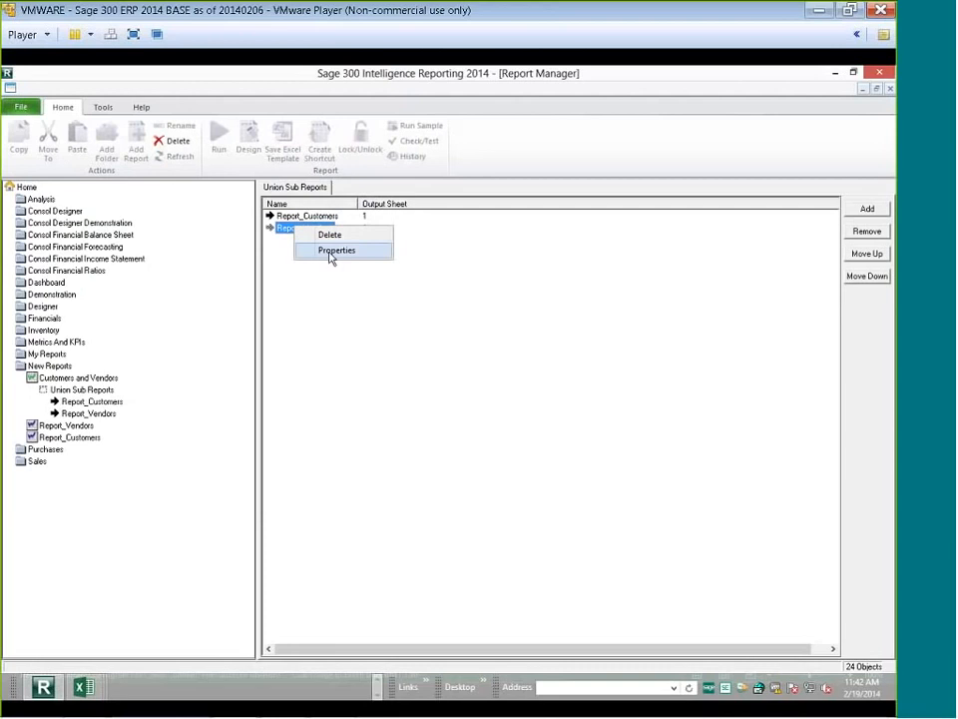
{"action": "left_click", "coordinate": [332, 251]}
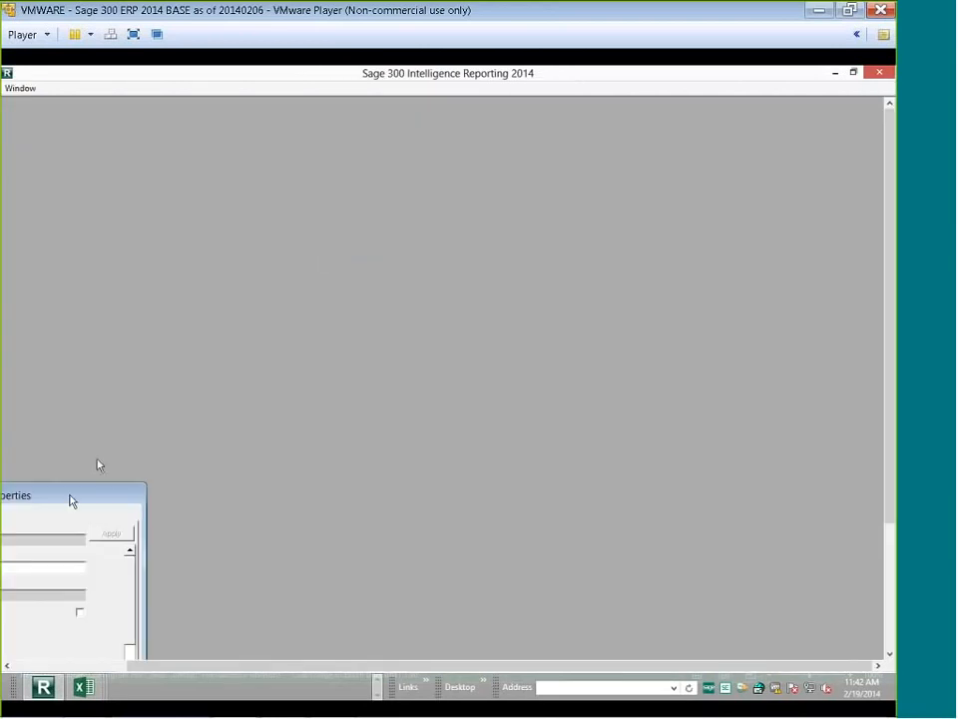
{"action": "mouse_move", "coordinate": [71, 498]}
{"action": "left_mouse_down"}
{"action": "mouse_move", "coordinate": [235, 443]}
{"action": "mouse_move", "coordinate": [328, 388]}
{"action": "mouse_move", "coordinate": [309, 251]}
{"action": "left_mouse_up"}
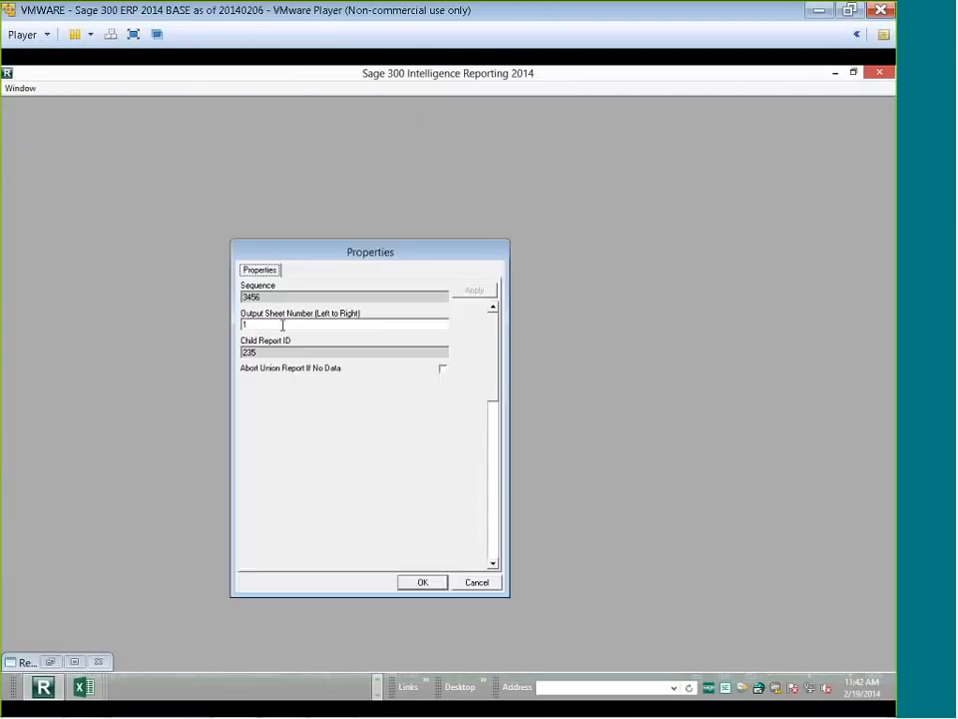
{"action": "type", "text": "1"}
{"action": "left_click", "coordinate": [423, 582]}
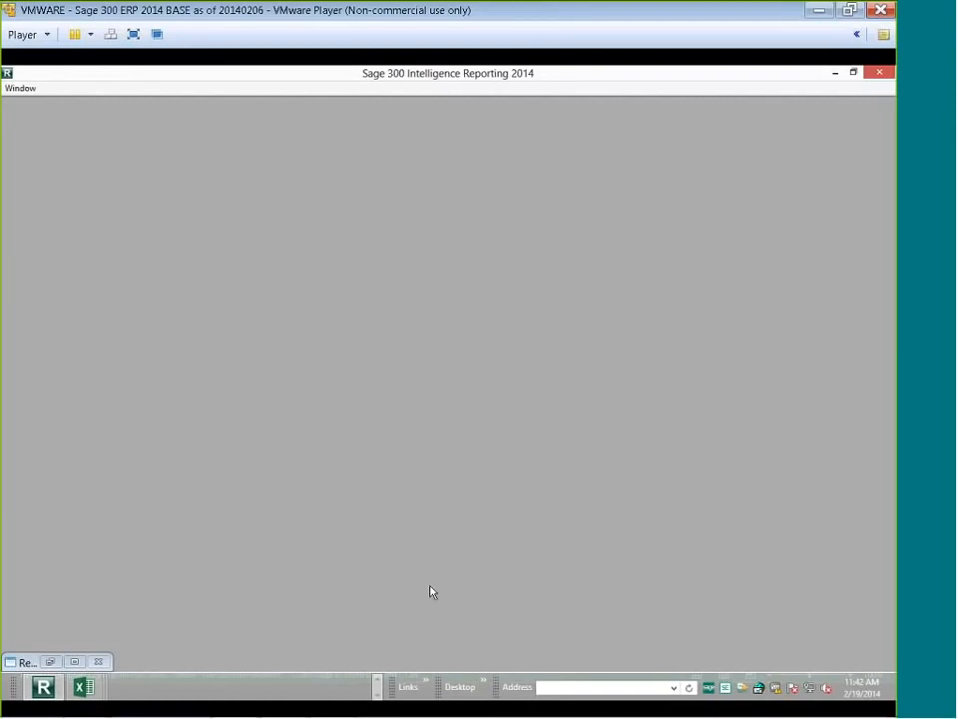
{"action": "left_click", "coordinate": [74, 649]}
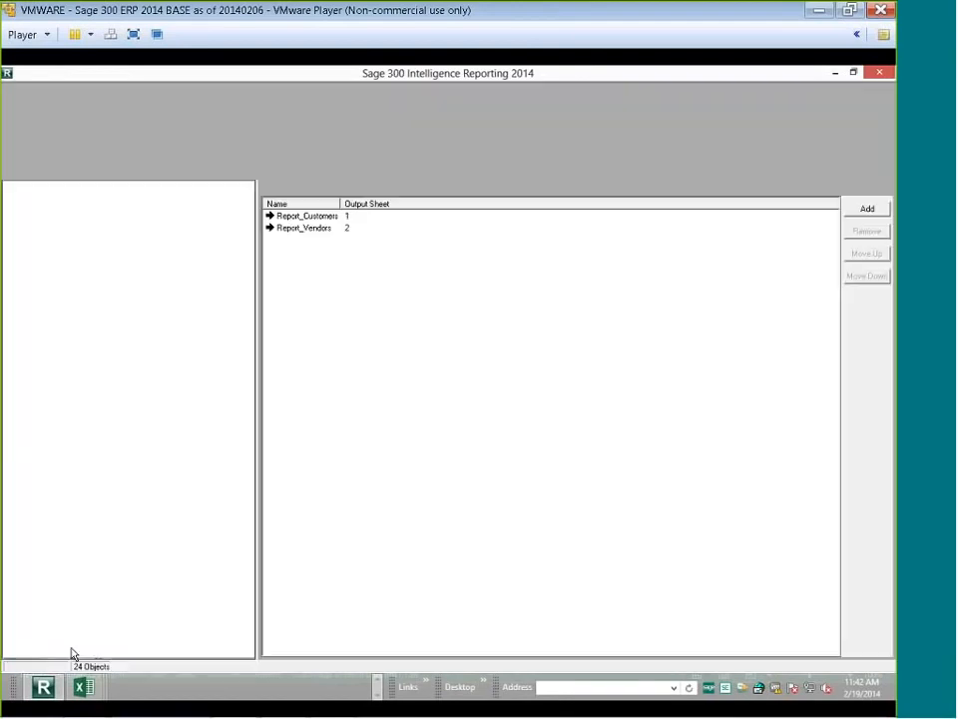
Set the output sheet number of the Report_Vendors sub report to 3 in its properties
{"action": "left_click", "coordinate": [299, 216]}
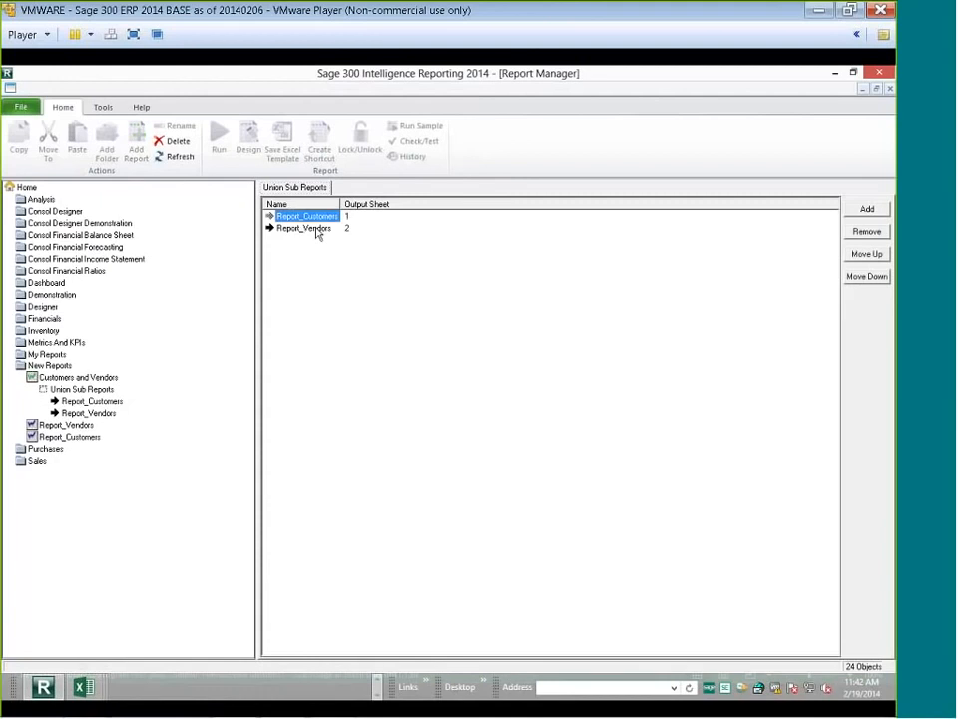
{"action": "right_click", "coordinate": [318, 229]}
{"action": "left_click", "coordinate": [330, 251]}
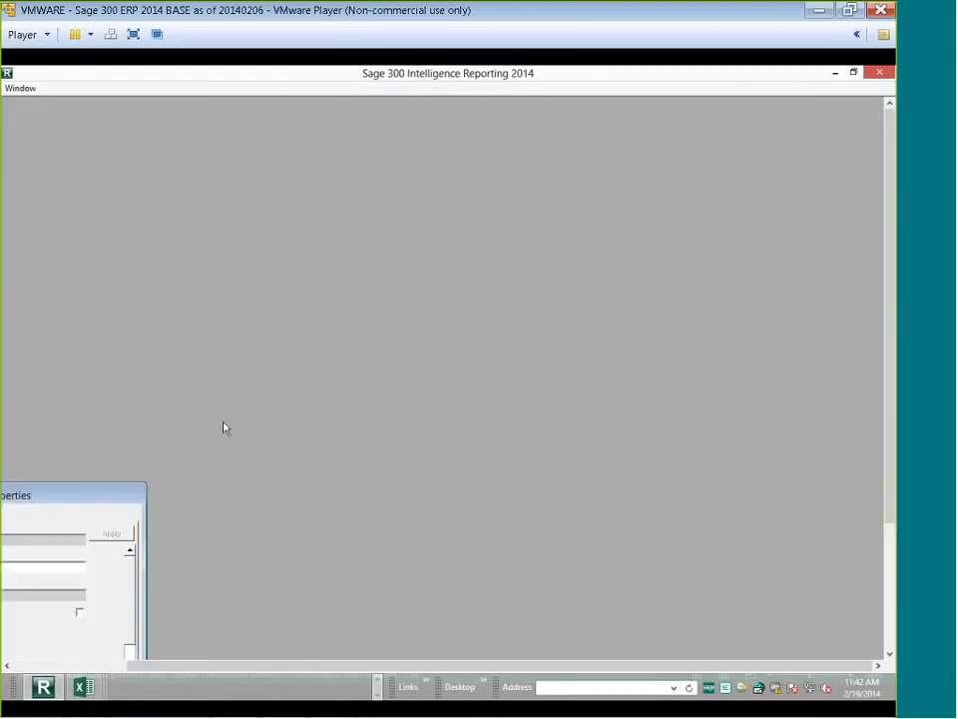
{"action": "left_click_drag", "start_coordinate": [105, 492], "coordinate": [370, 336]}
{"action": "type", "text": "3"}
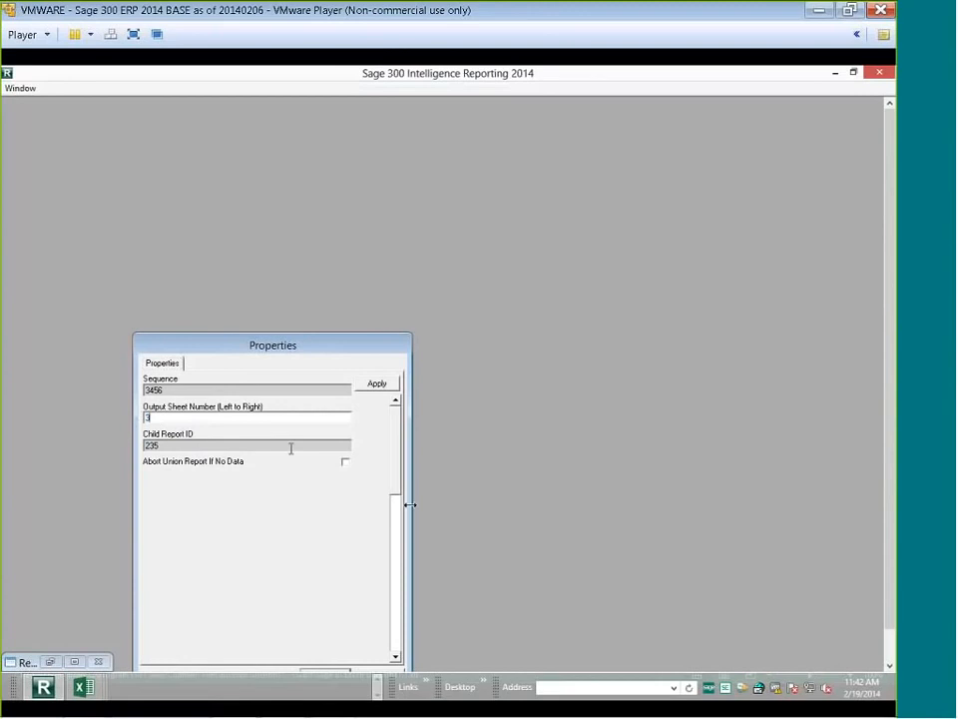
{"action": "left_click", "coordinate": [388, 389]}
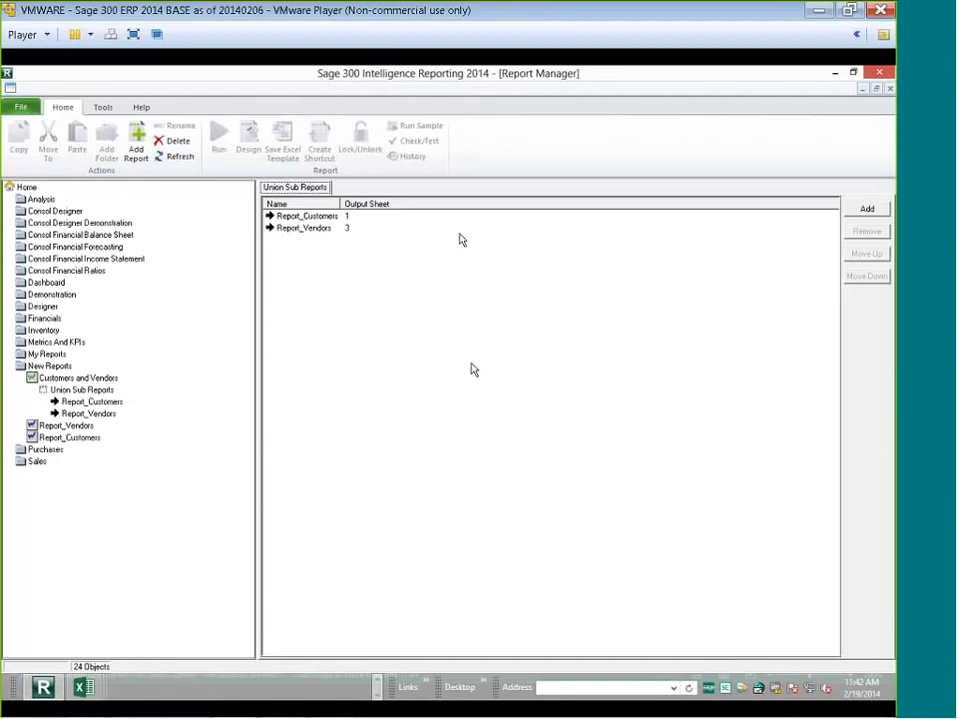
{"action": "left_click", "coordinate": [311, 214]}
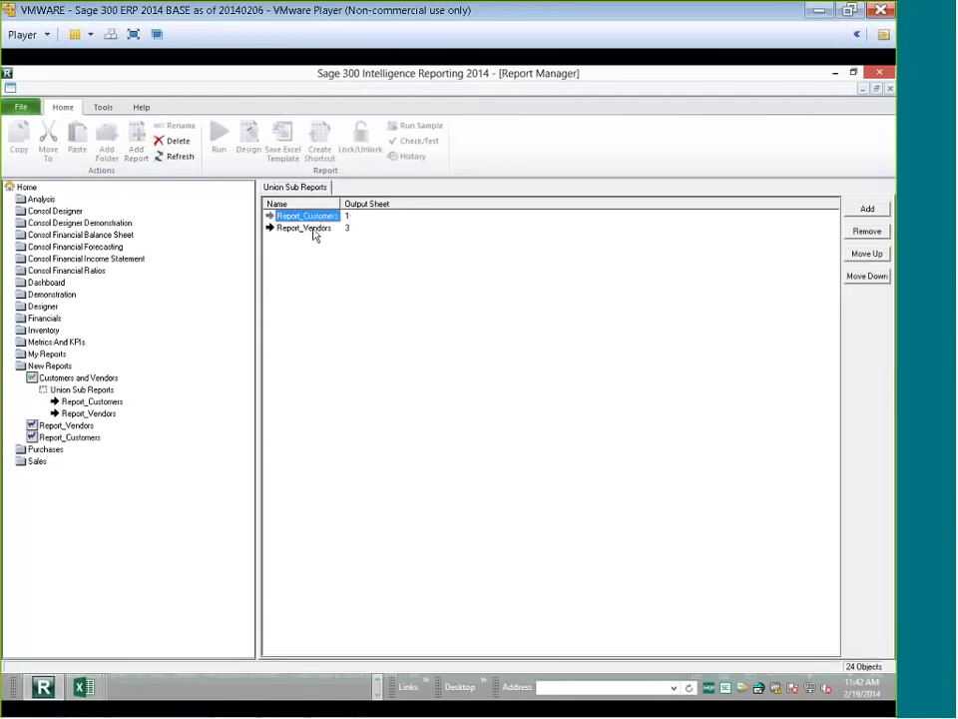
Run the Customers and Vendors union report and reposition its Excel output window
{"action": "left_click", "coordinate": [78, 377]}
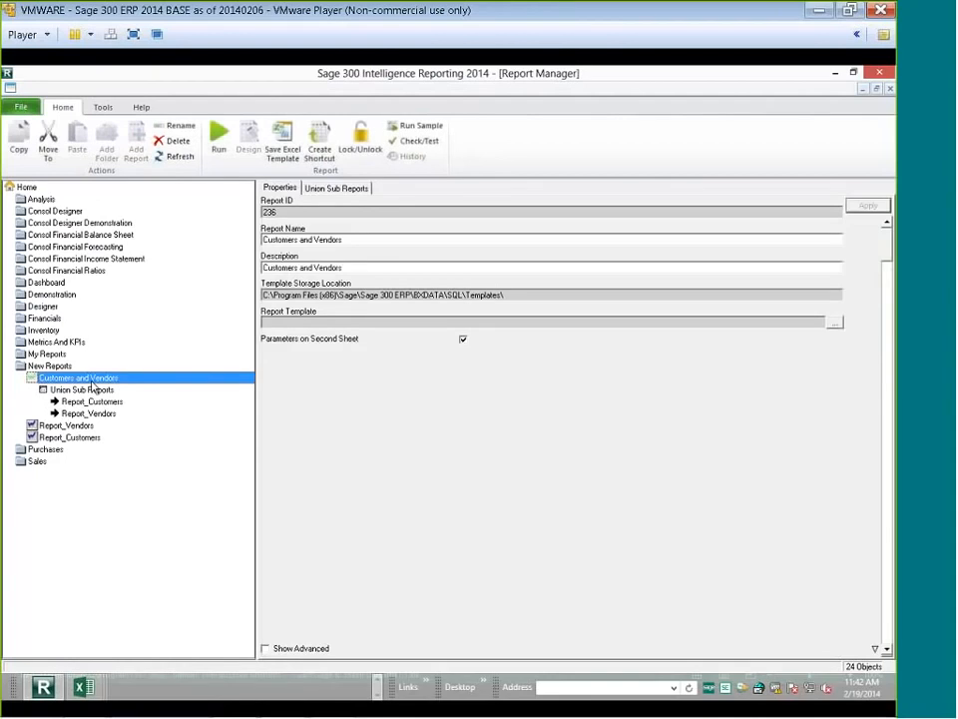
{"action": "left_click", "coordinate": [219, 140]}
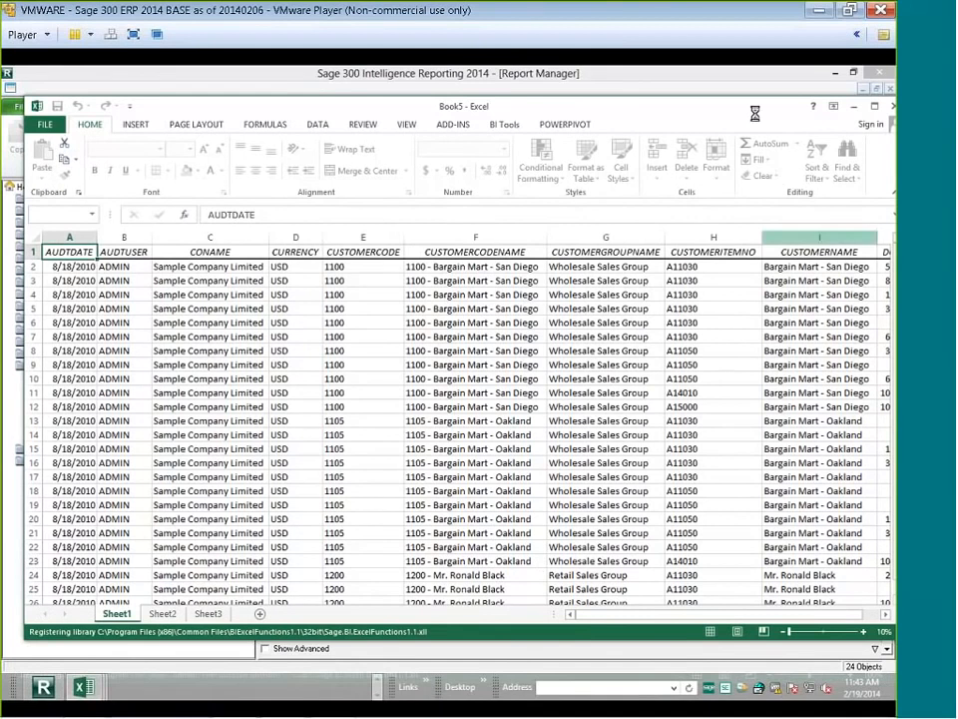
{"action": "mouse_move", "coordinate": [749, 116]}
{"action": "left_mouse_down"}
{"action": "mouse_move", "coordinate": [726, 114]}
{"action": "mouse_move", "coordinate": [739, 100]}
{"action": "left_mouse_up"}
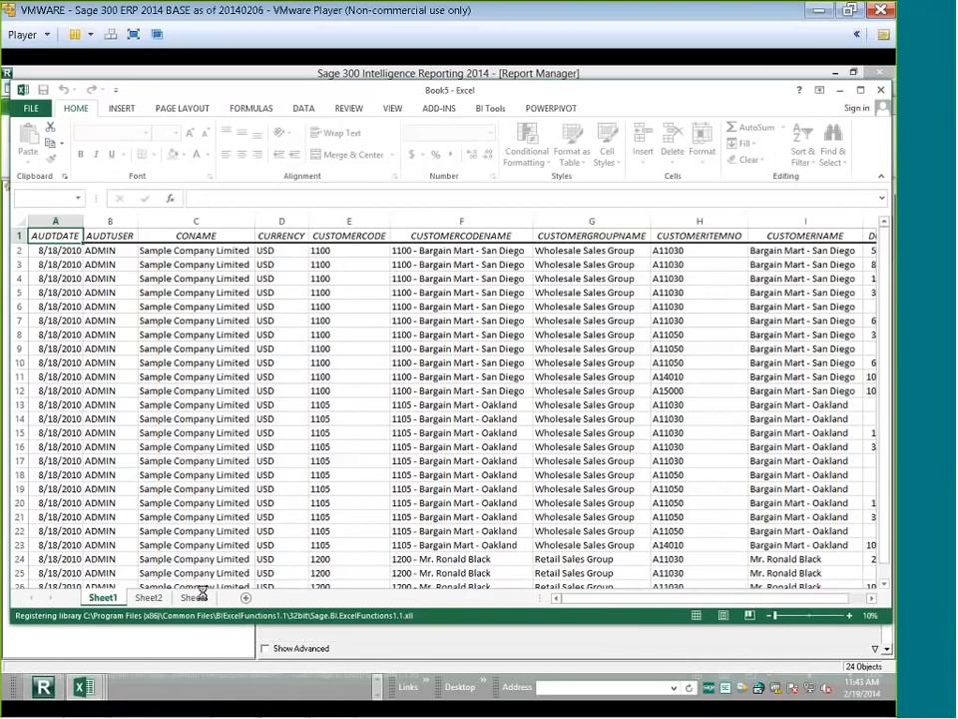
Examine the customer data on Sheet1, the vendor data on Sheet3, and Sheet2 of the union output
{"action": "left_click", "coordinate": [195, 597]}
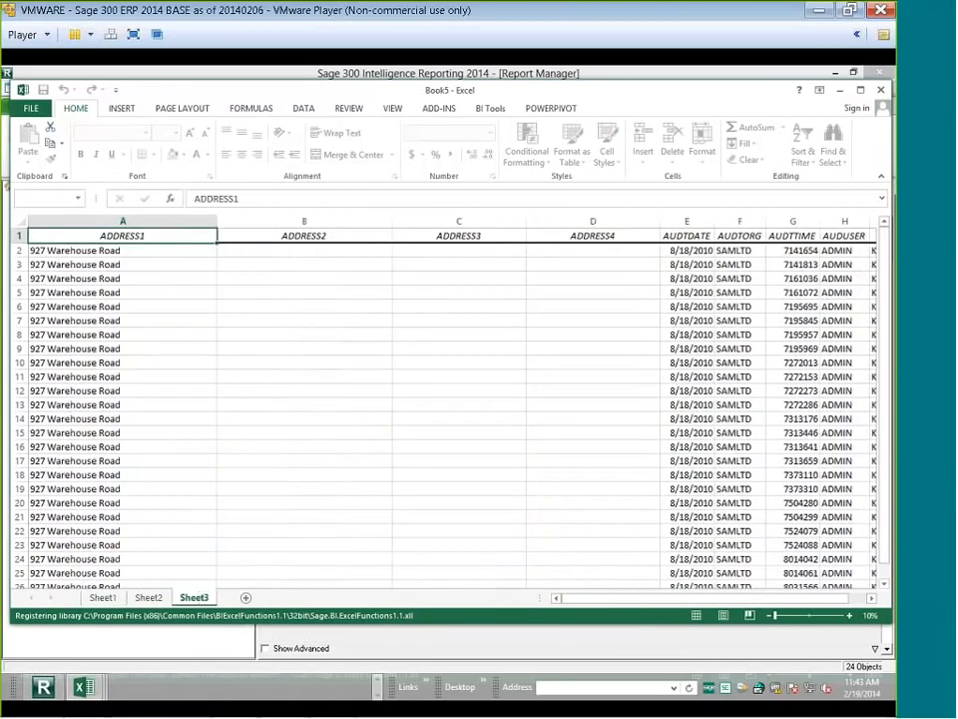
{"action": "left_click", "coordinate": [105, 597]}
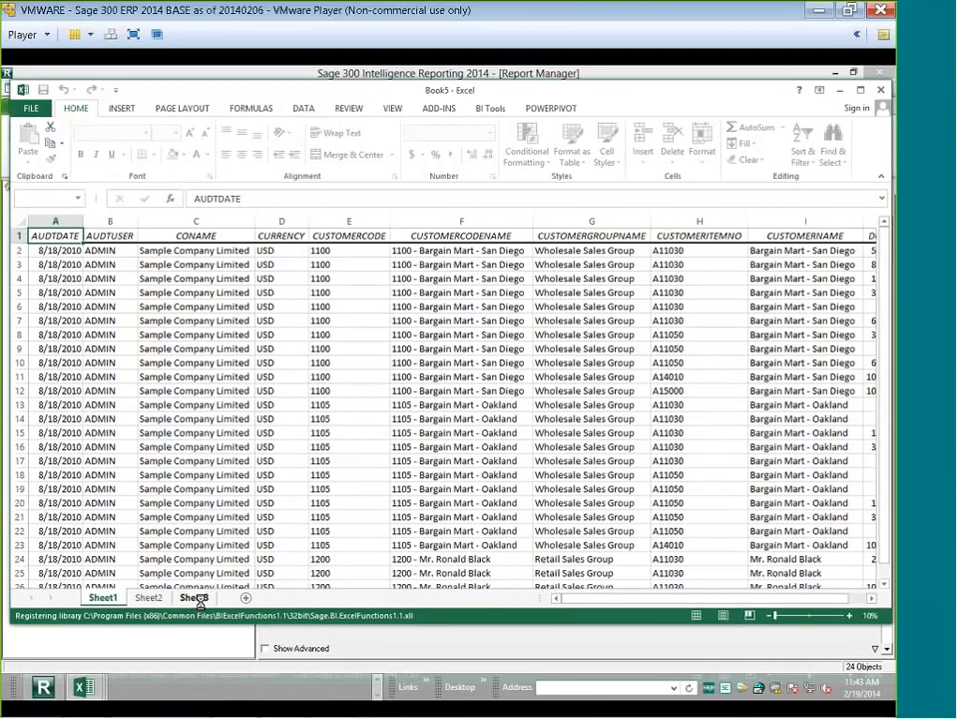
{"action": "left_click", "coordinate": [195, 597]}
{"action": "left_click", "coordinate": [150, 597]}
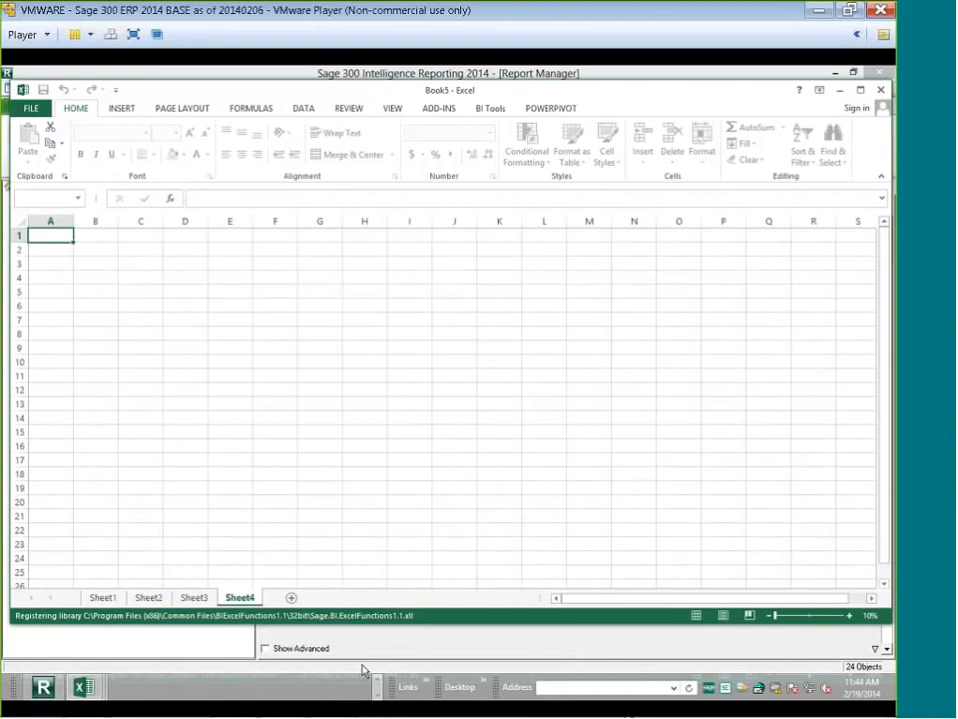
Minimize the Book5 output workbook and switch to Book2 to view its Customers PivotTable
{"action": "left_click", "coordinate": [841, 88]}
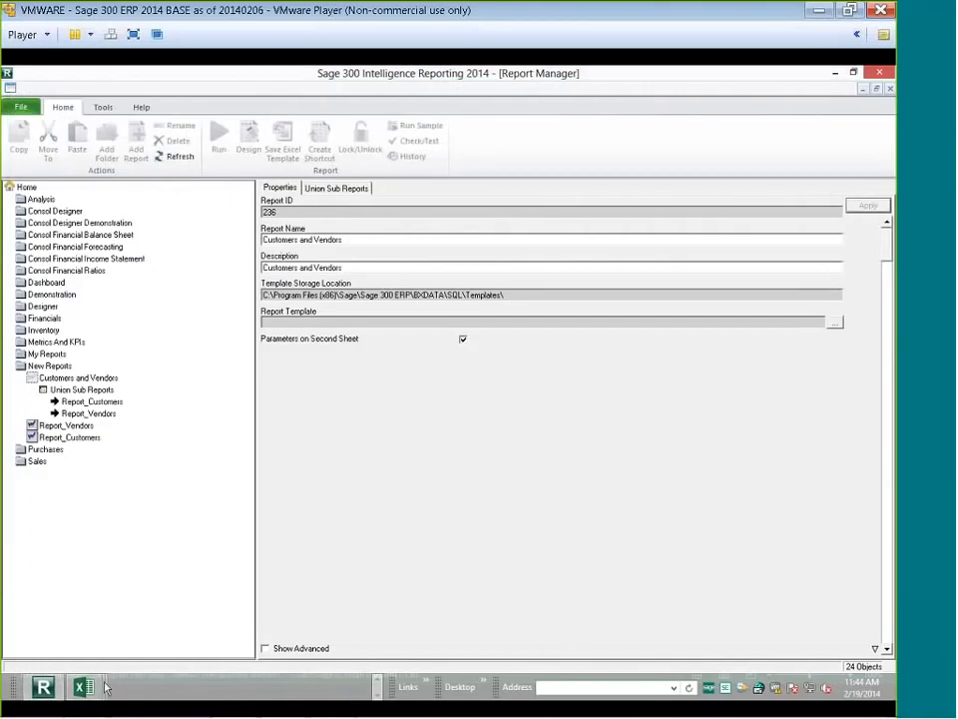
{"action": "mouse_move", "coordinate": [100, 692]}
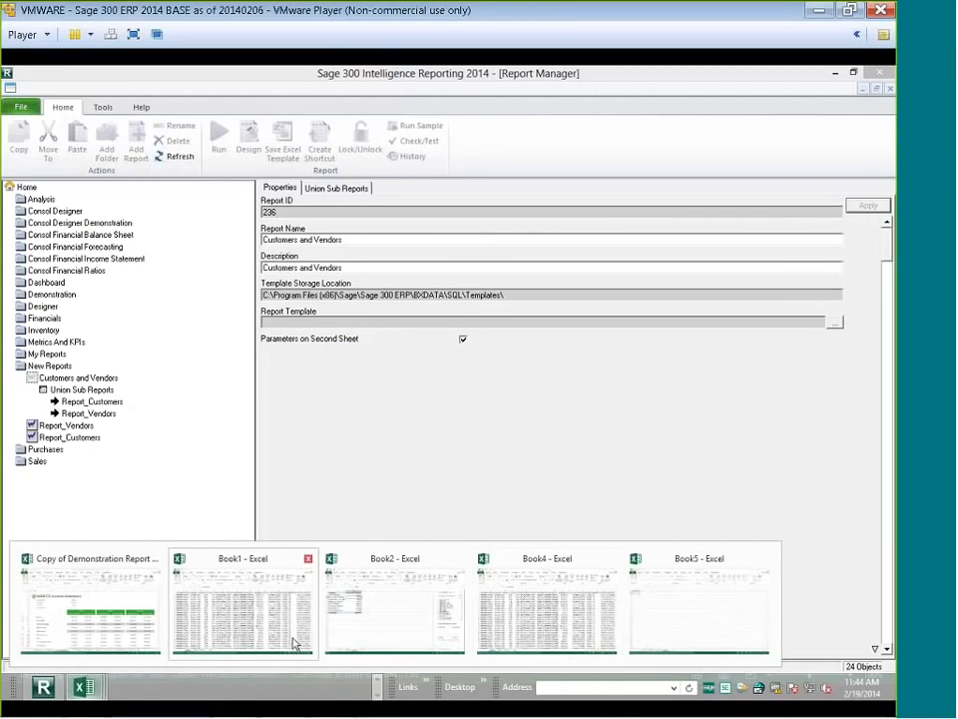
{"action": "left_click", "coordinate": [365, 644]}
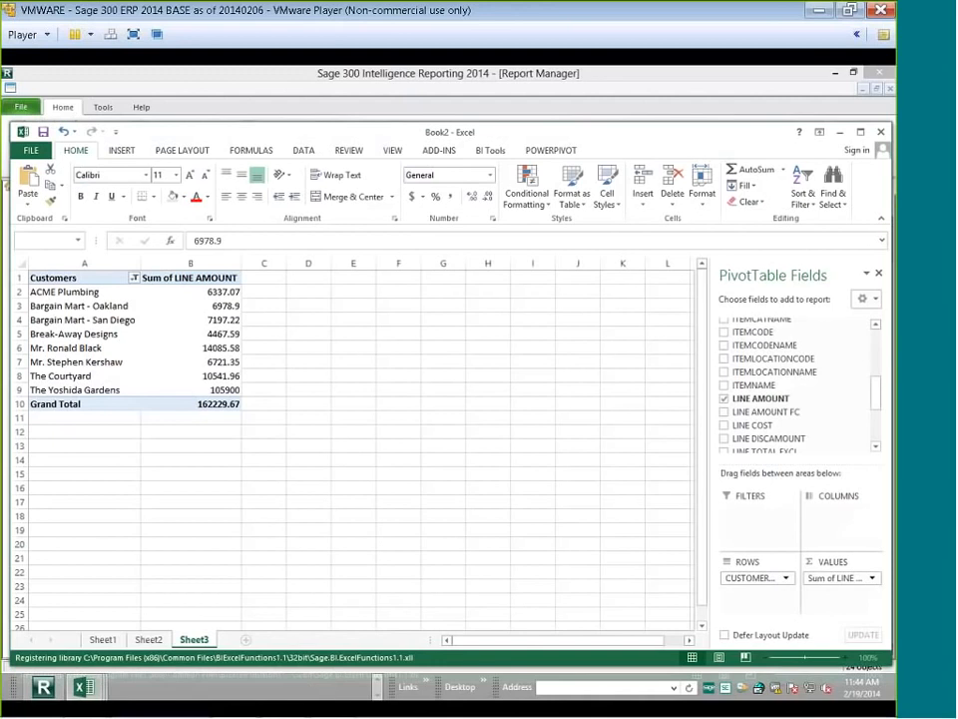
Return to the Report Manager and review the available commands for the Customers and Vendors union report without running any
{"action": "mouse_move", "coordinate": [895, 68]}
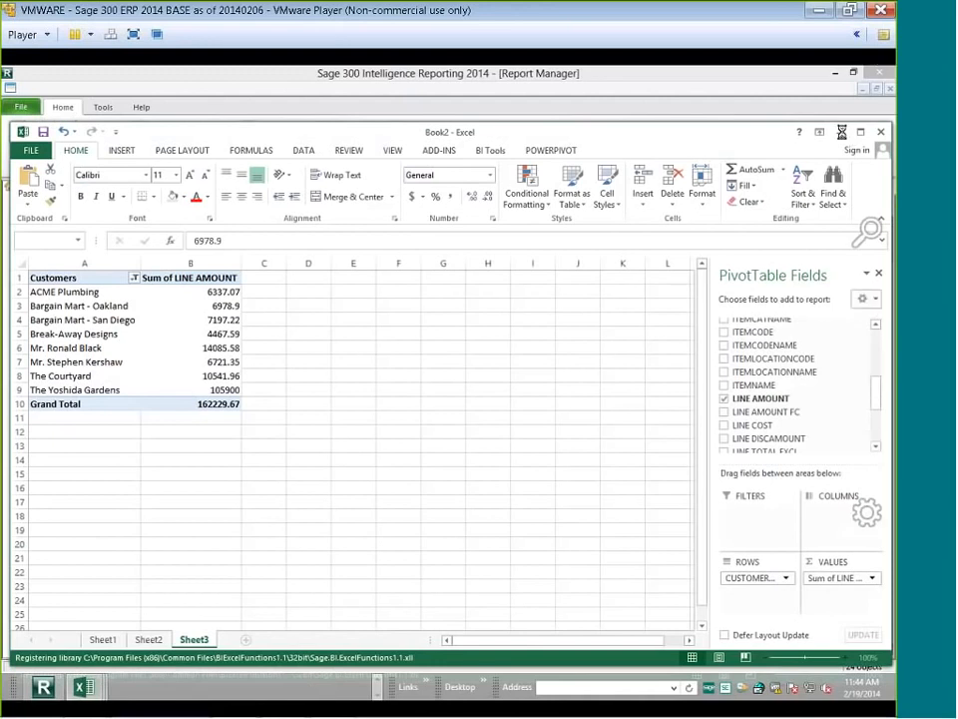
{"action": "left_click", "coordinate": [47, 699]}
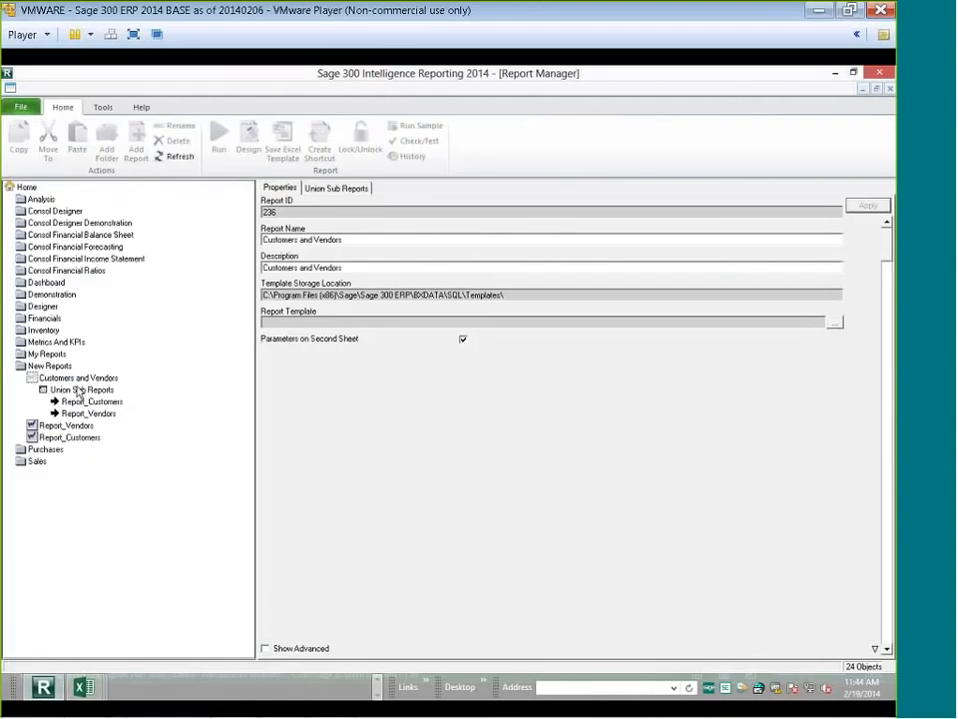
{"action": "left_click", "coordinate": [79, 378]}
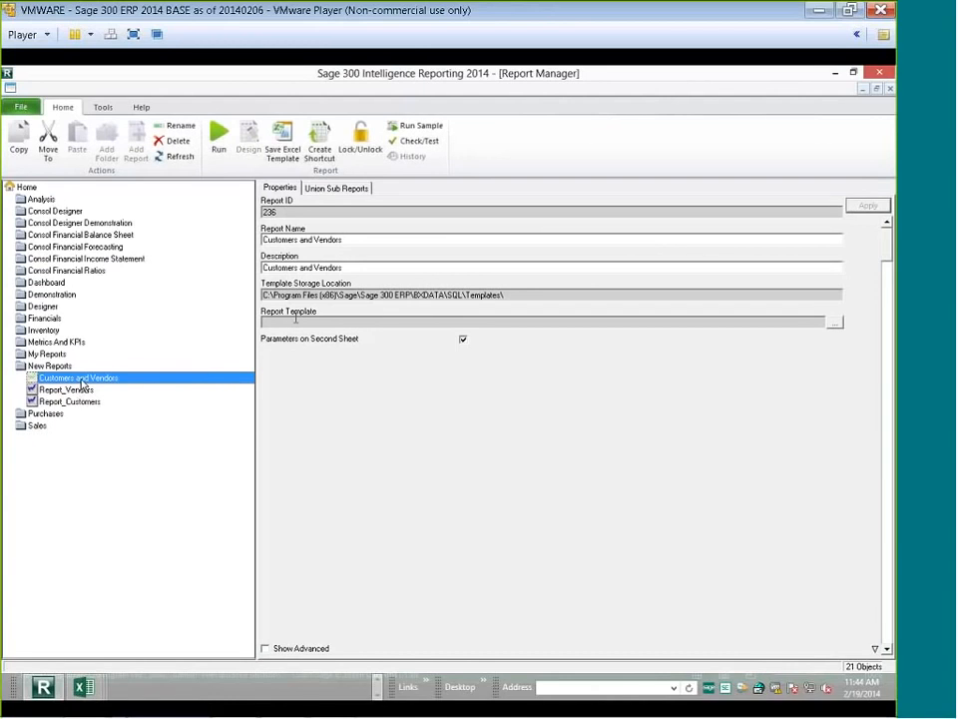
{"action": "right_click", "coordinate": [116, 382]}
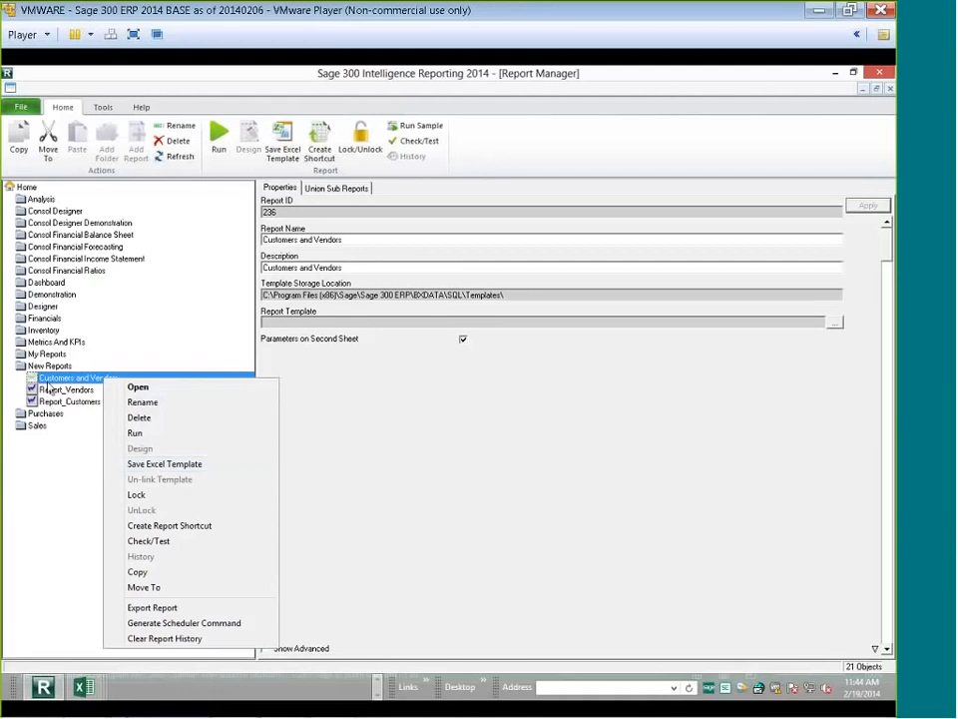
{"action": "left_click", "coordinate": [49, 380]}
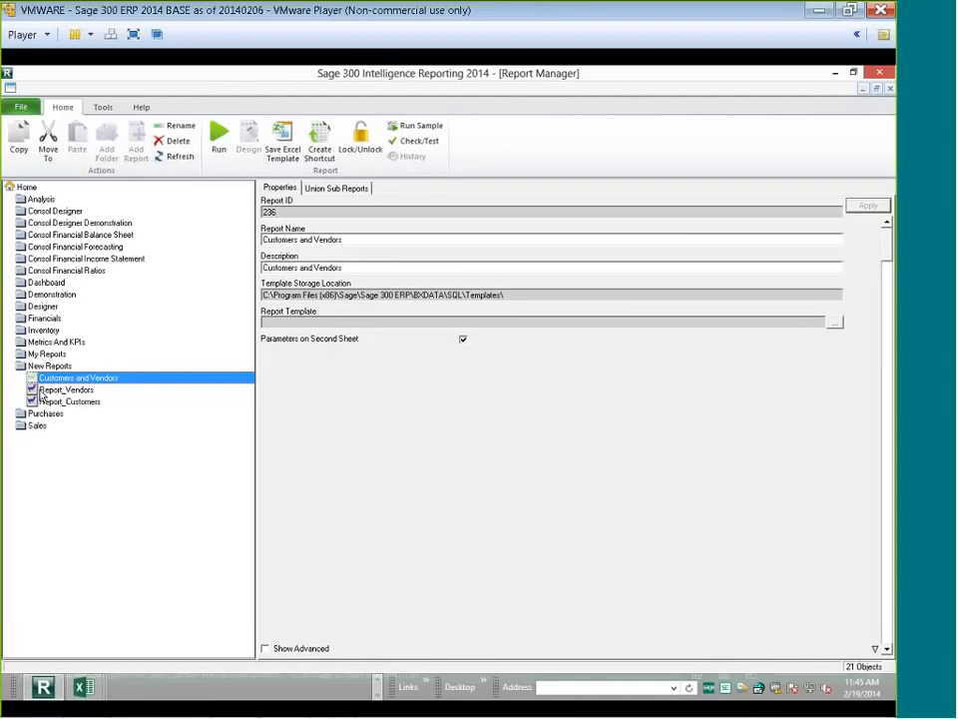
Switch to the PowerPoint presentation, start the slide show from the current slide and advance to the Resources slide
{"action": "mouse_move", "coordinate": [227, 715]}
{"action": "left_click", "coordinate": [280, 702]}
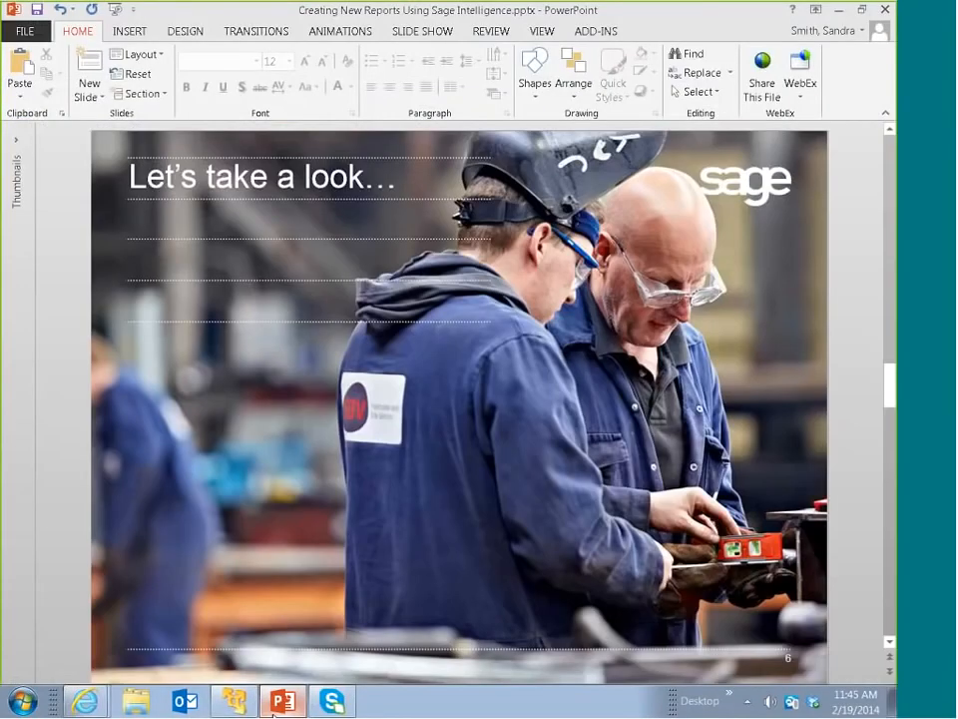
{"action": "left_click", "coordinate": [356, 614]}
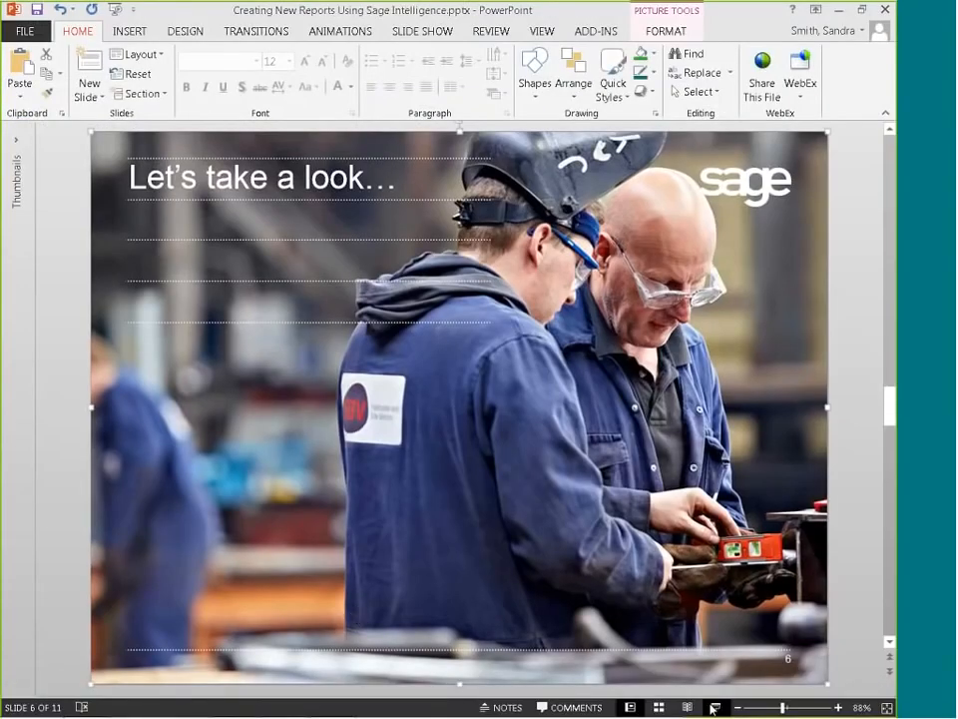
{"action": "left_click", "coordinate": [715, 707]}
{"action": "key", "text": "Right"}
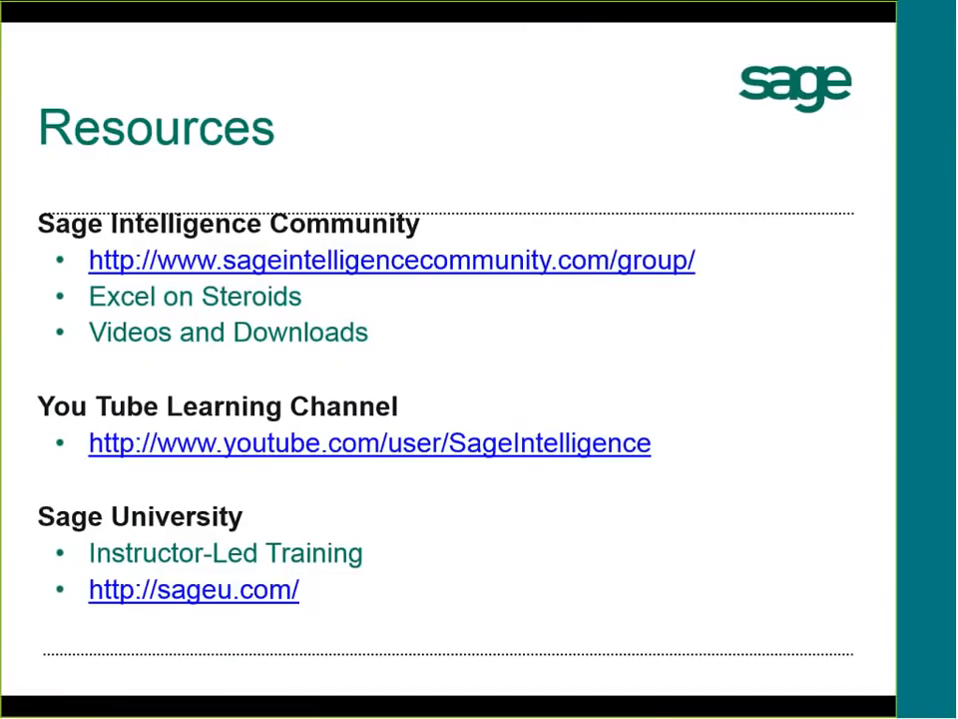